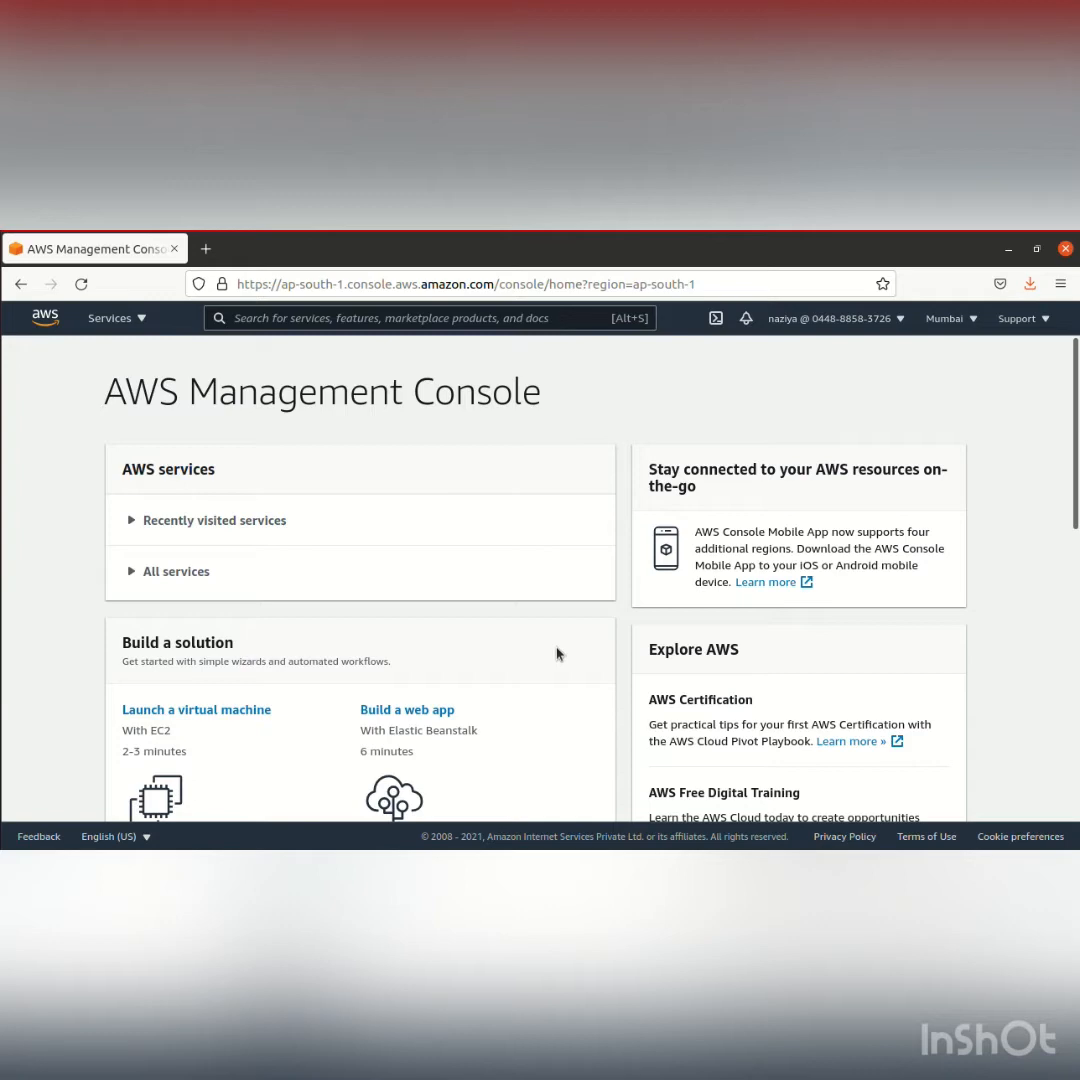
Start launching a new EC2 instance from the Ubuntu Server 20.04 LTS (HVM), SSD Volume Type image in 64-bit (x86)
{"action": "left_click", "coordinate": [140, 320]}
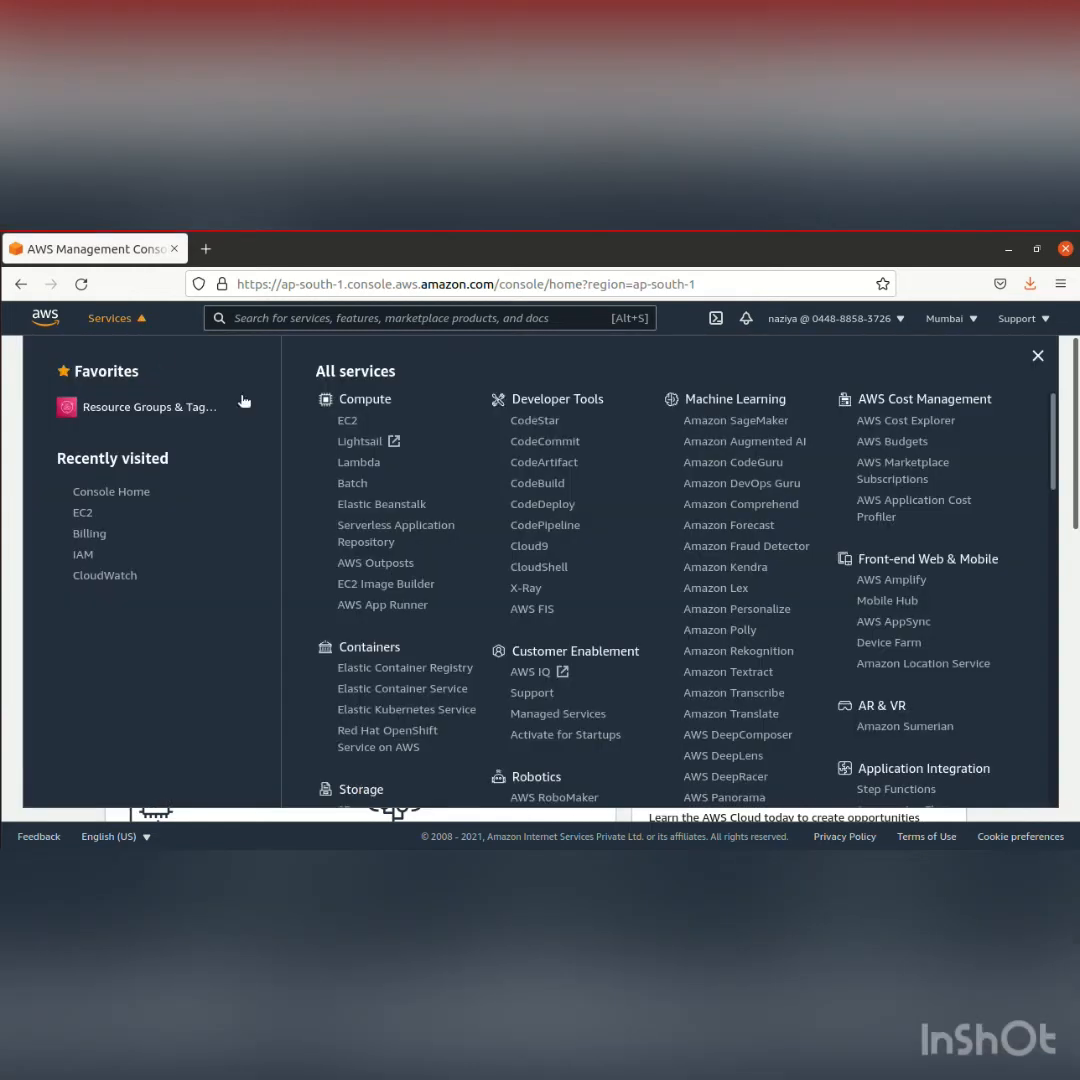
{"action": "left_click", "coordinate": [350, 421]}
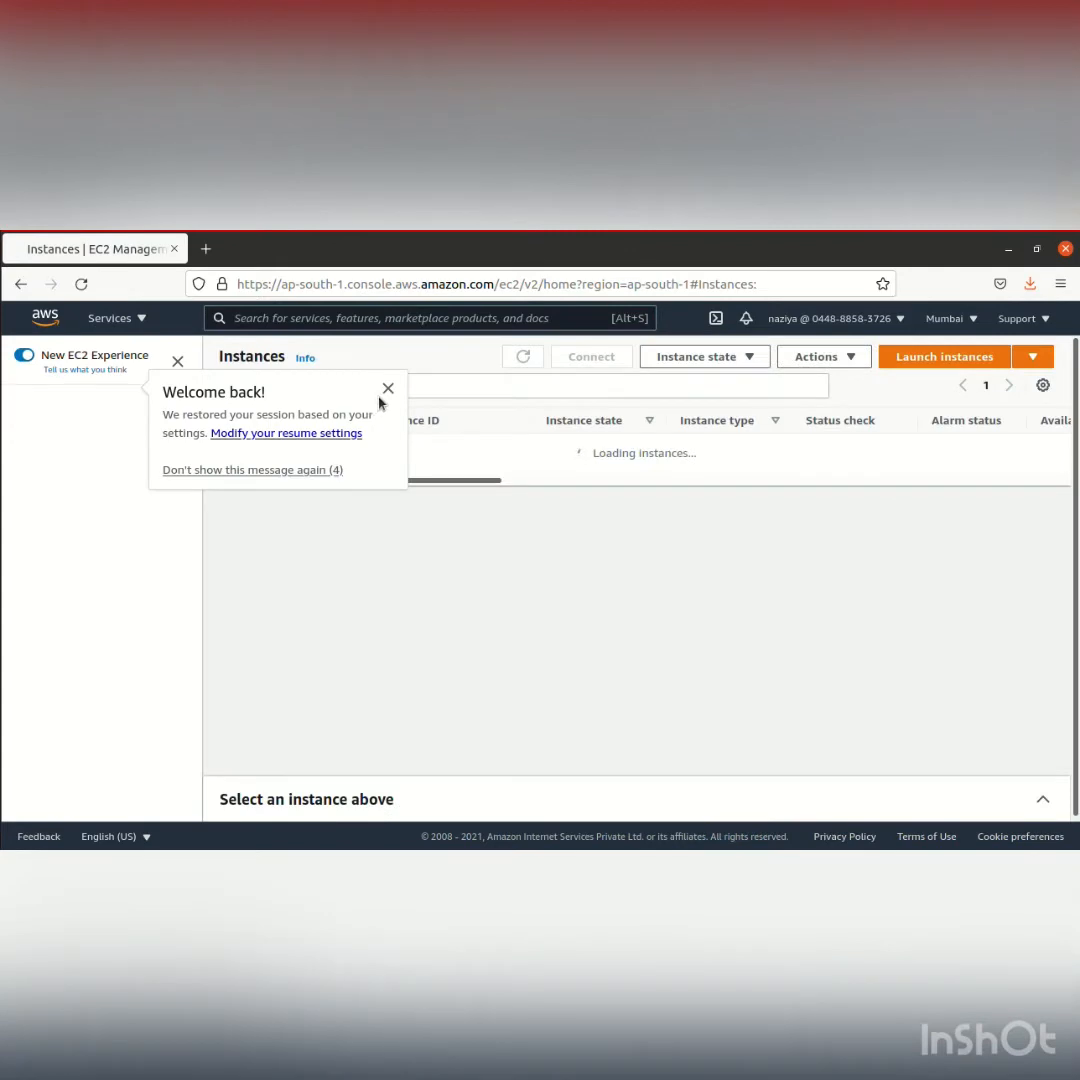
{"action": "left_click", "coordinate": [388, 388]}
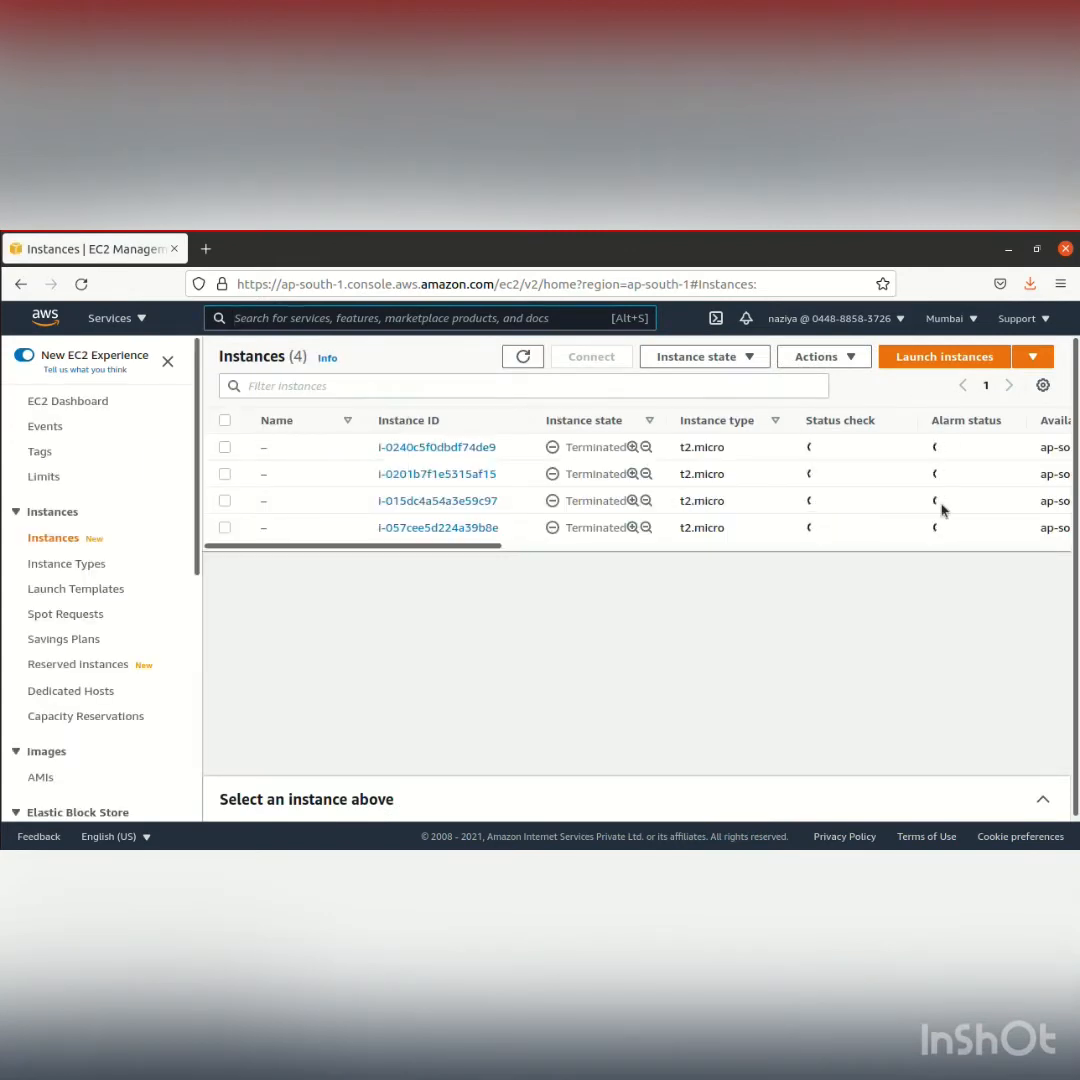
{"action": "left_click", "coordinate": [958, 357]}
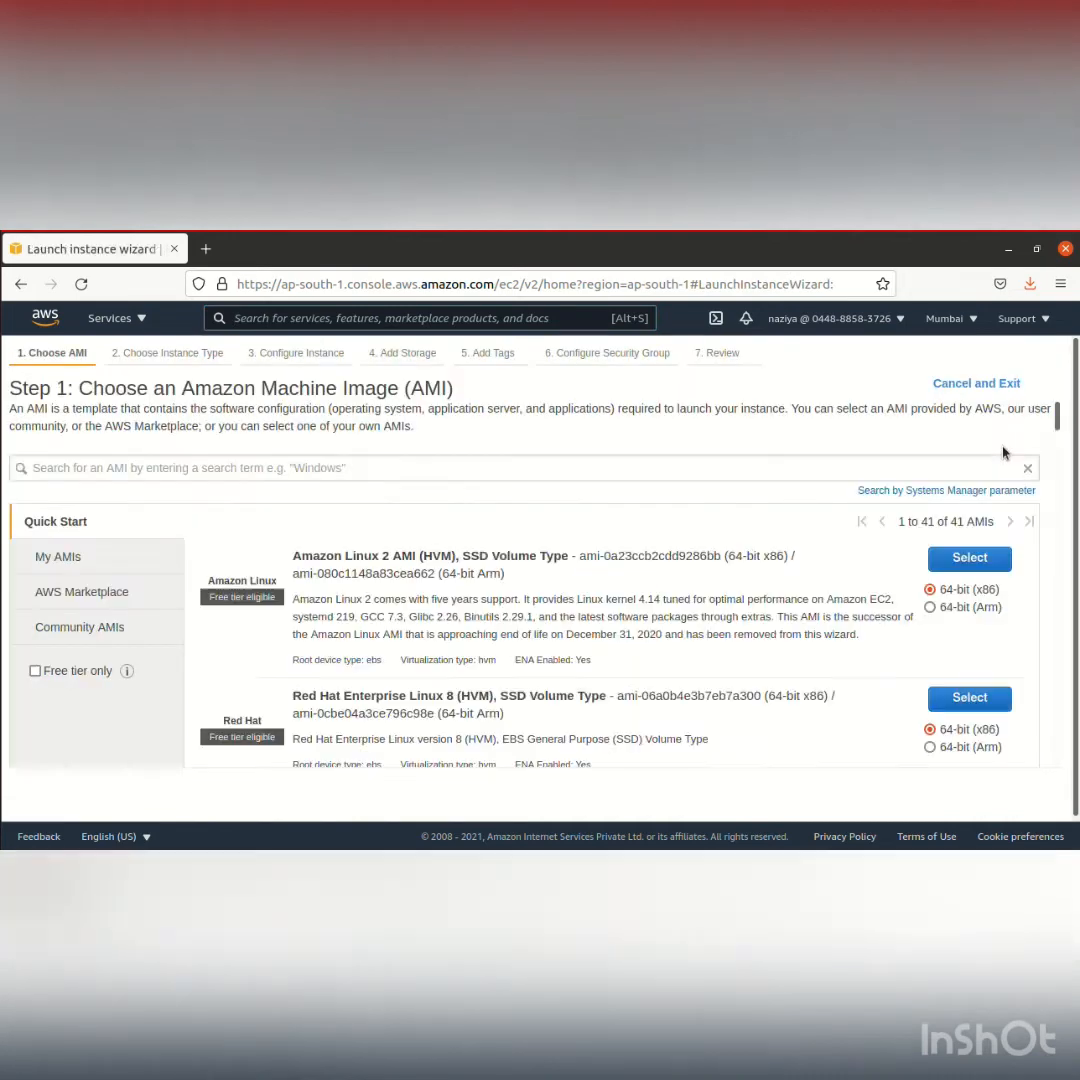
{"action": "scroll", "coordinate": [733, 578], "scroll_direction": "down", "scroll_amount": 5}
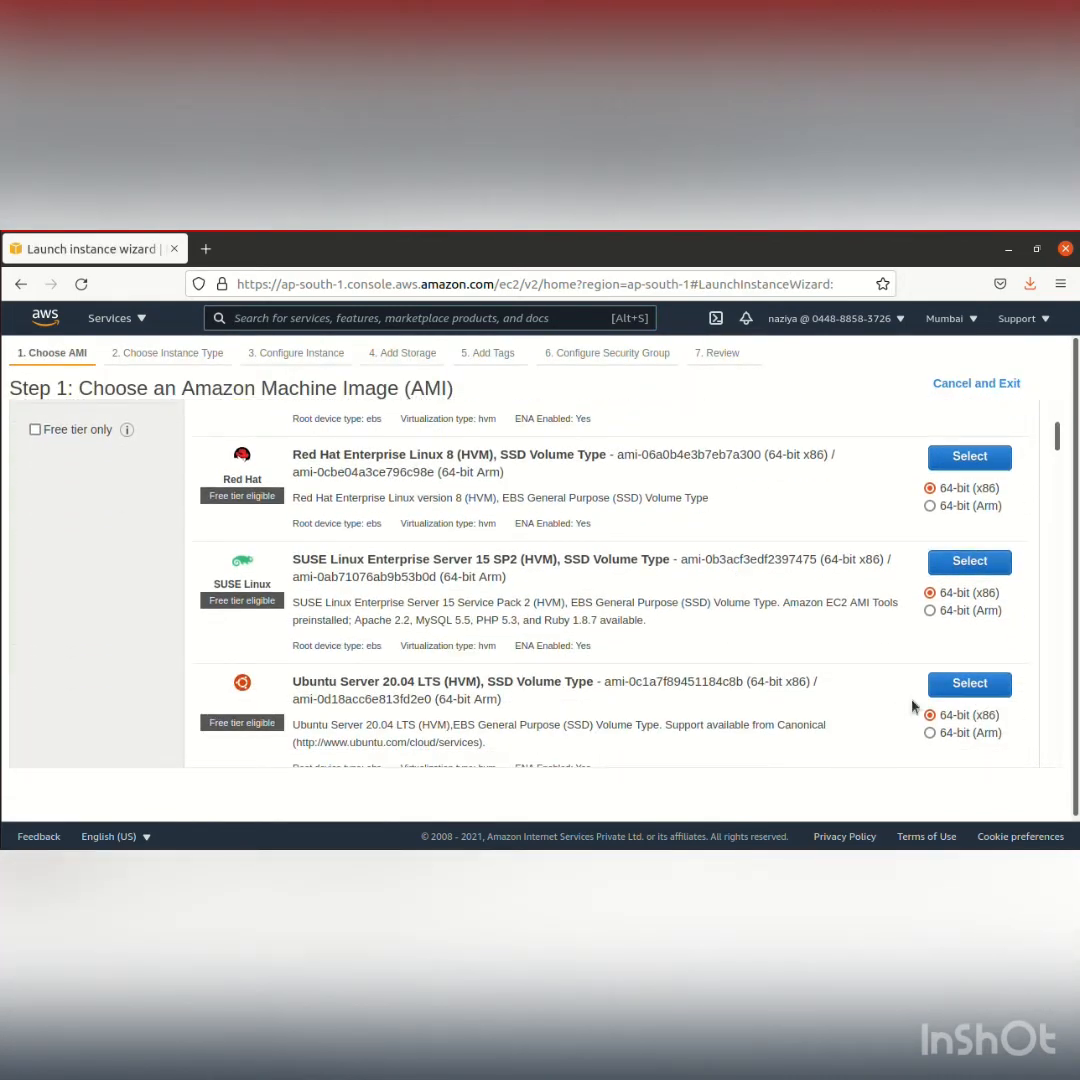
{"action": "left_click", "coordinate": [966, 685]}
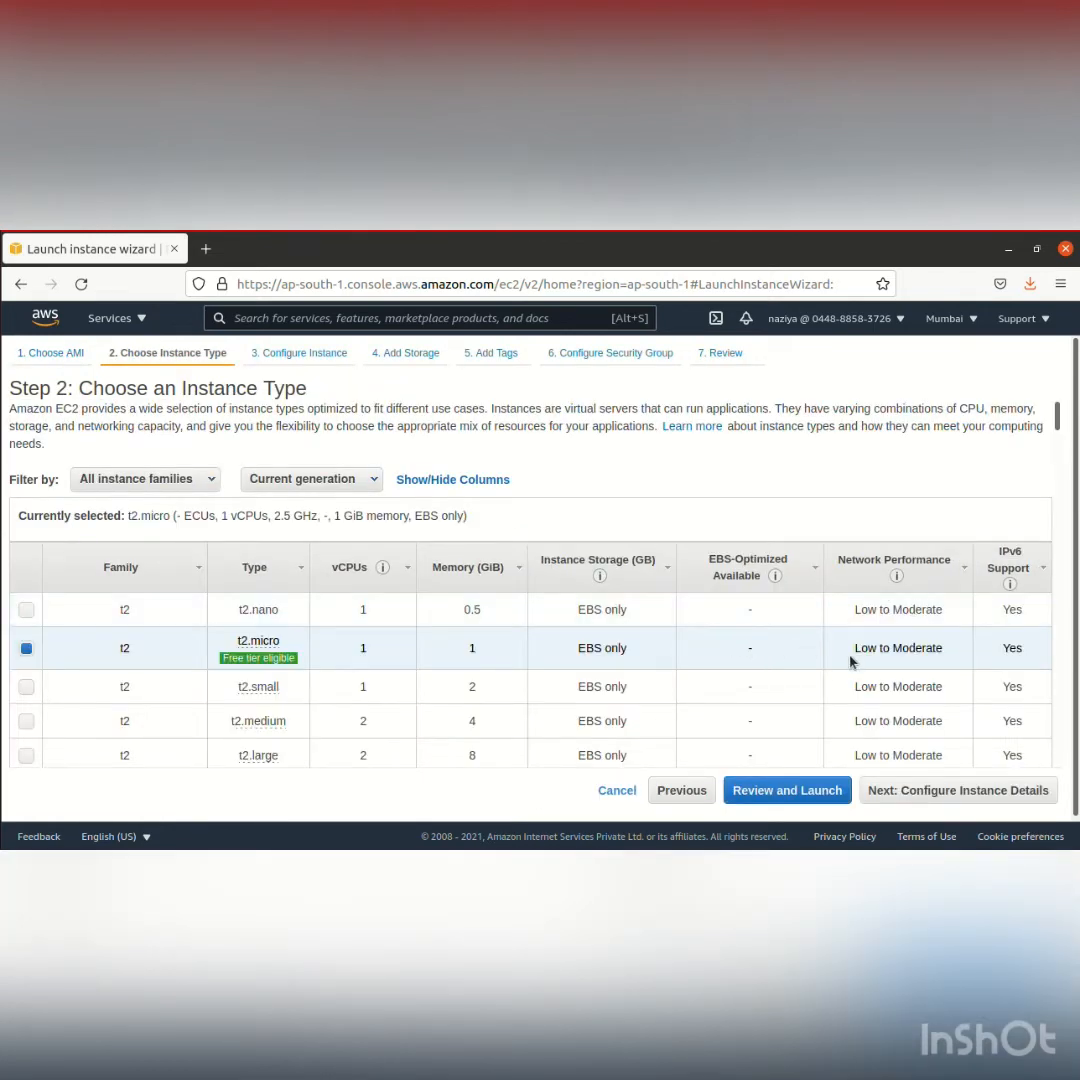
Keep the t2.micro instance type and set the number of instances to 2 in the instance details
{"action": "left_click", "coordinate": [959, 790]}
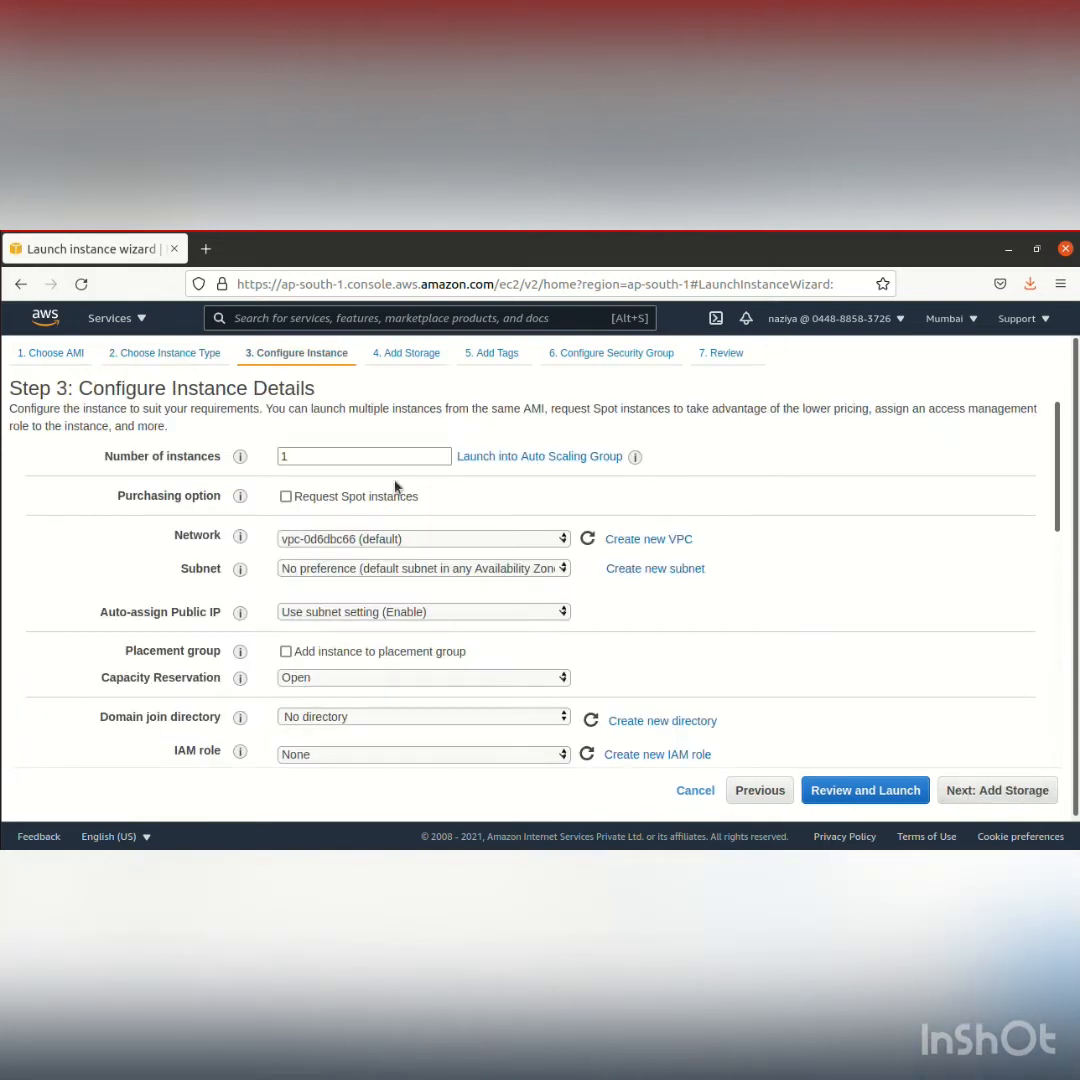
{"action": "double_click", "coordinate": [362, 456]}
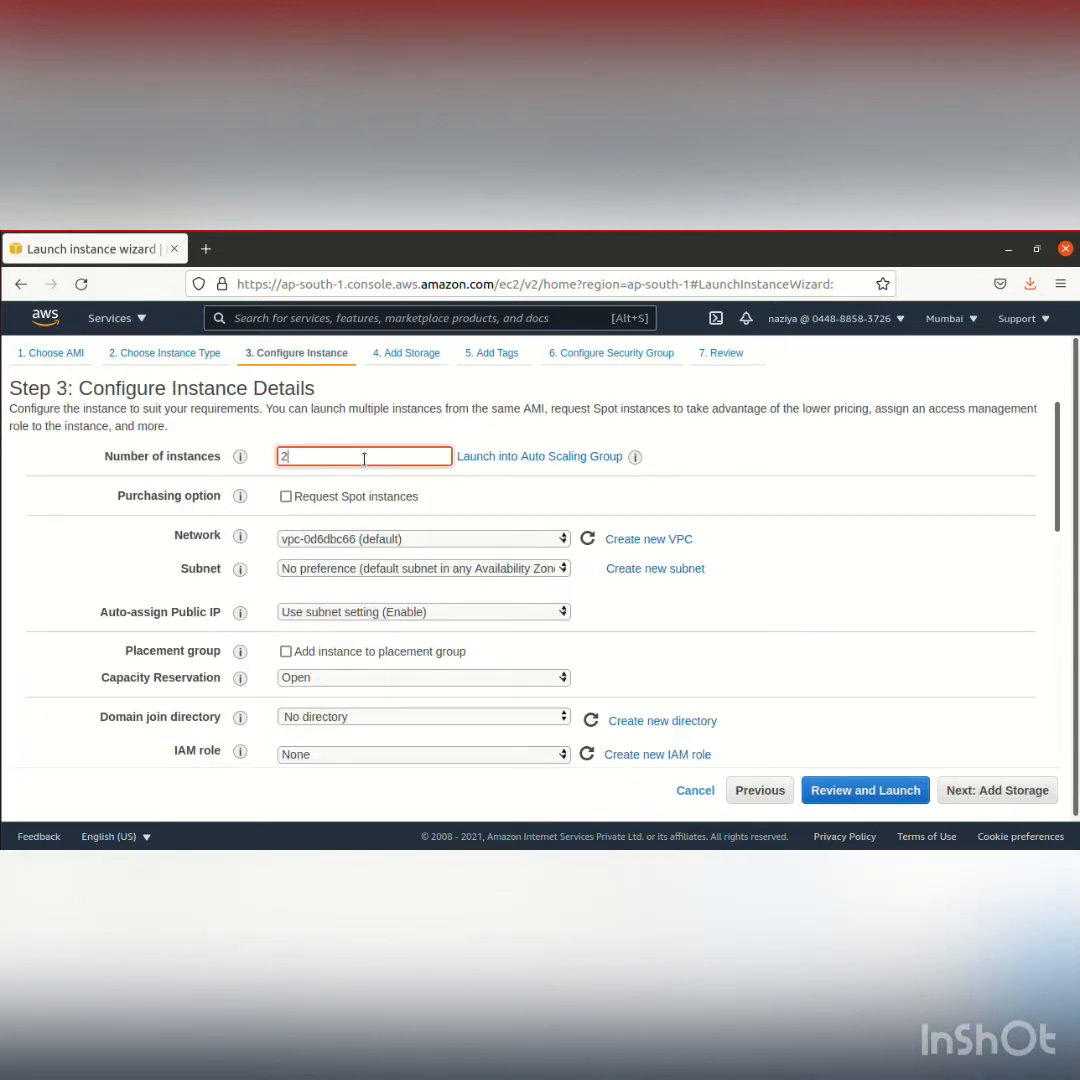
{"action": "type", "text": "2"}
{"action": "left_click", "coordinate": [962, 790]}
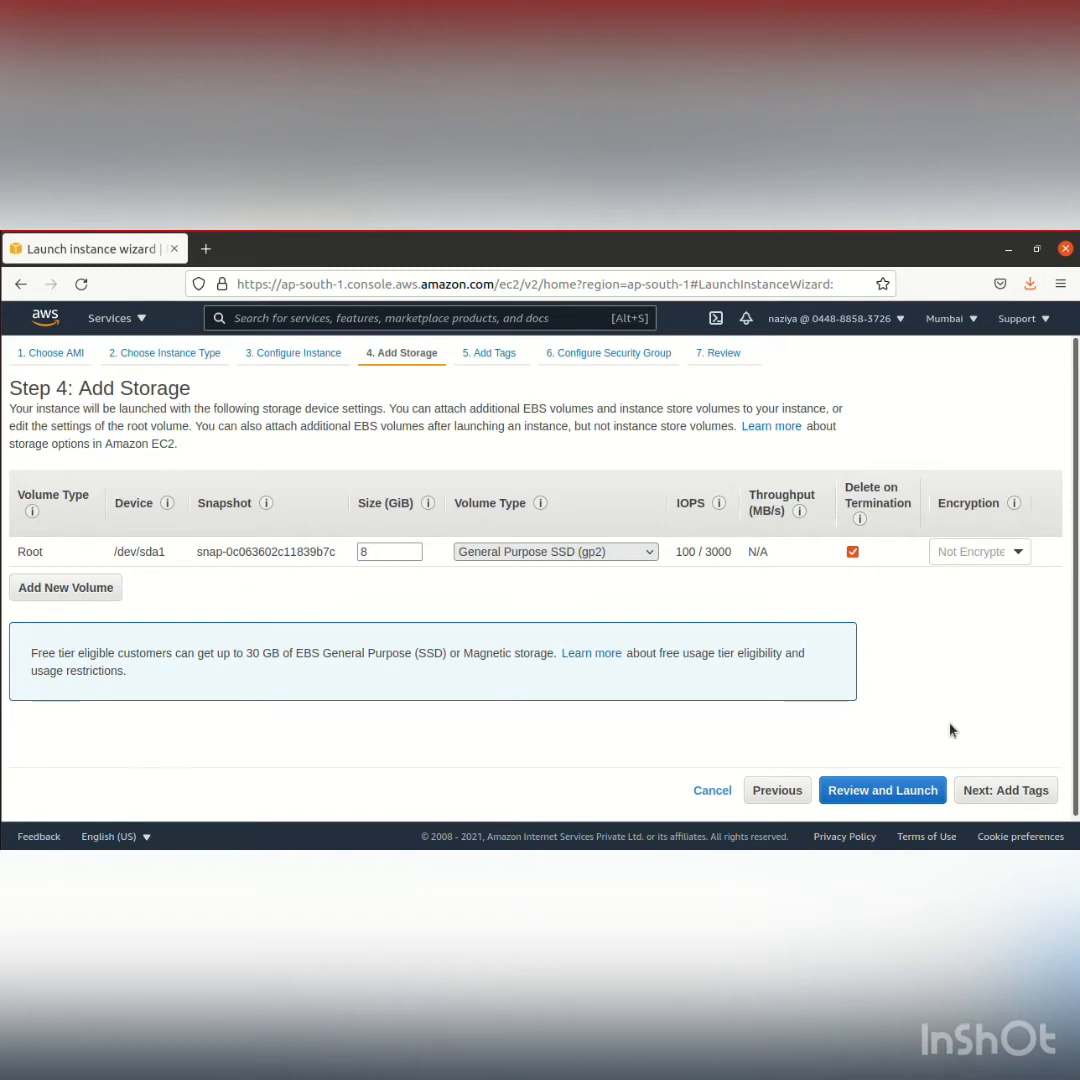
Keep the default storage without tags, assign the existing security group web_access, and proceed to the launch review
{"action": "left_click", "coordinate": [1008, 791]}
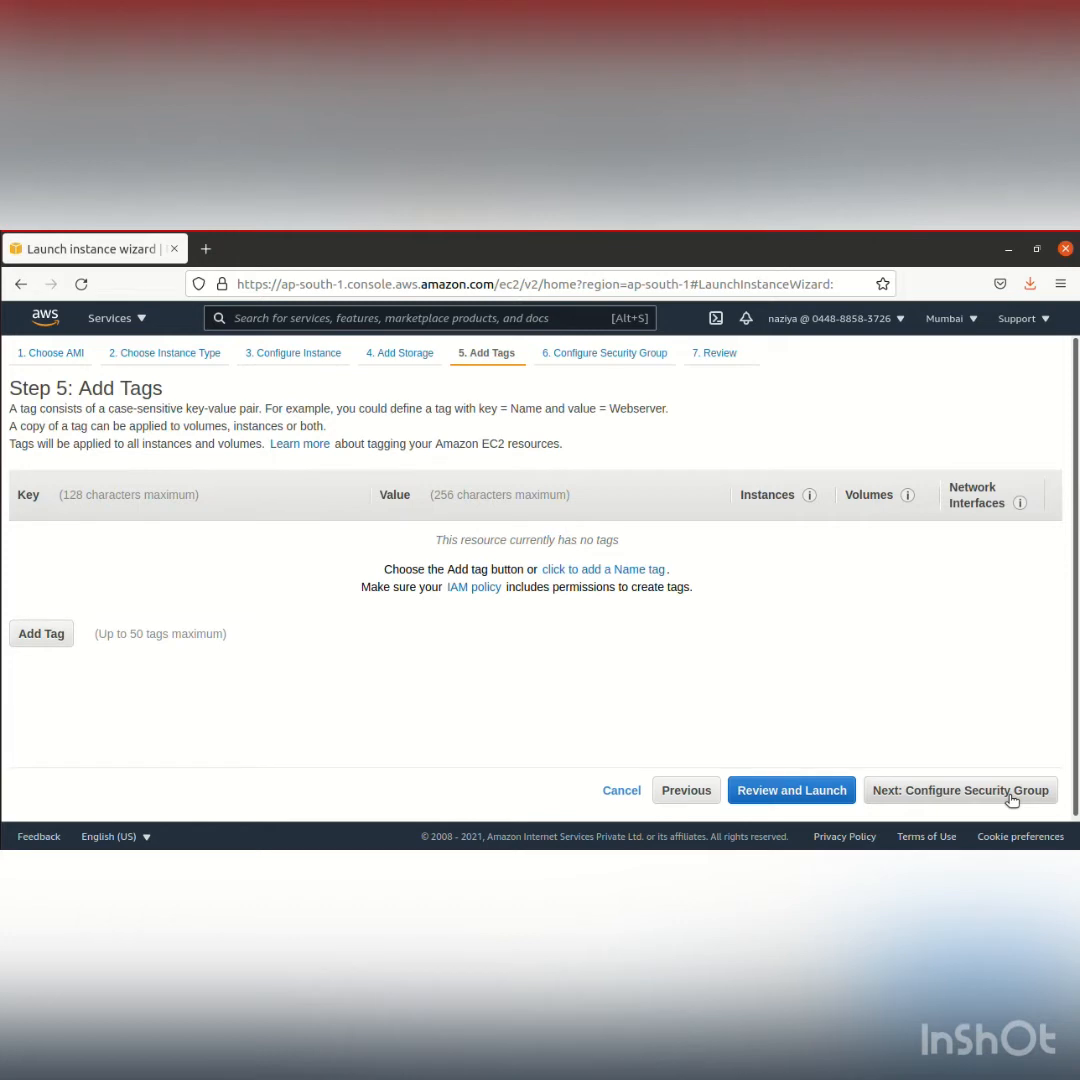
{"action": "left_click", "coordinate": [1010, 791]}
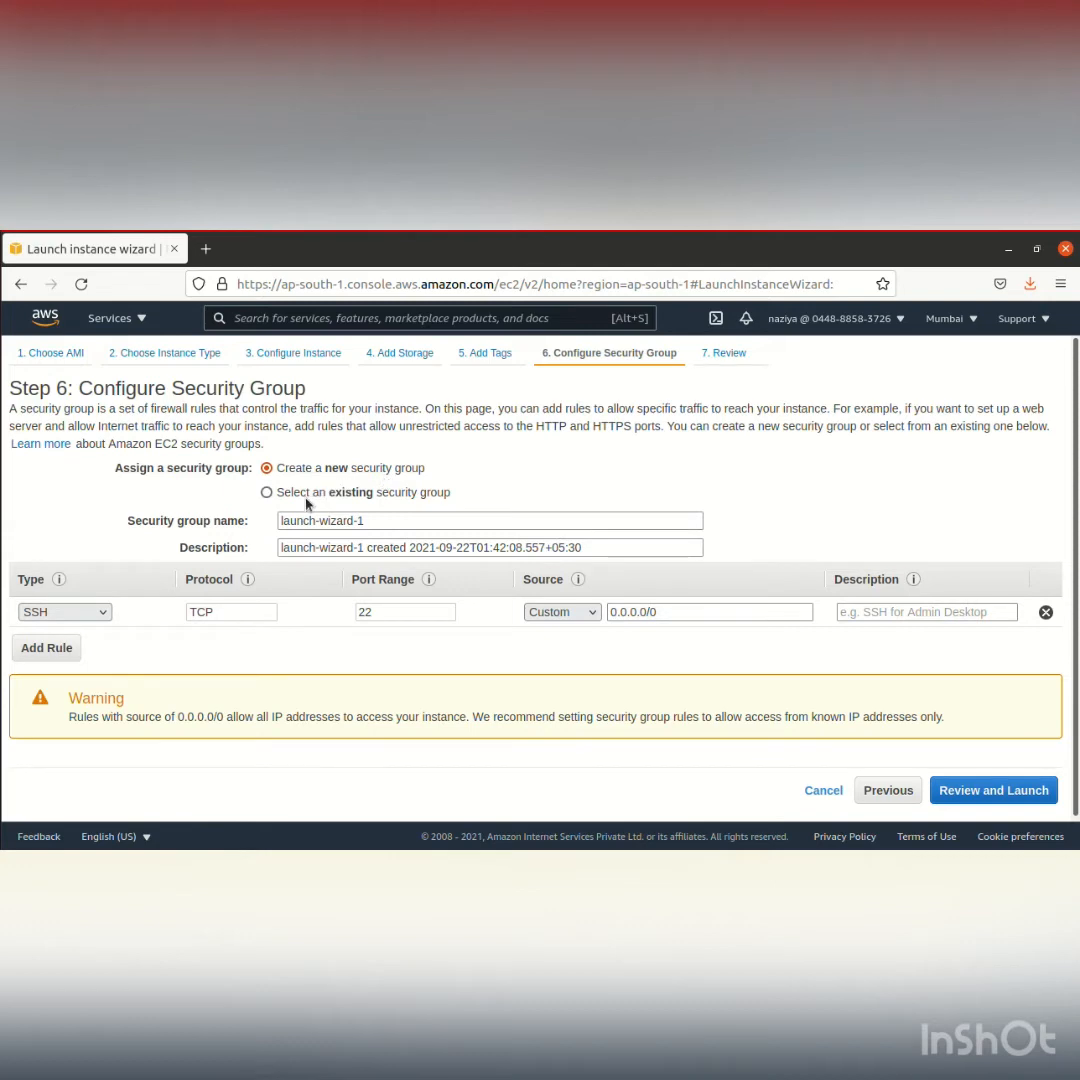
{"action": "left_click", "coordinate": [265, 495]}
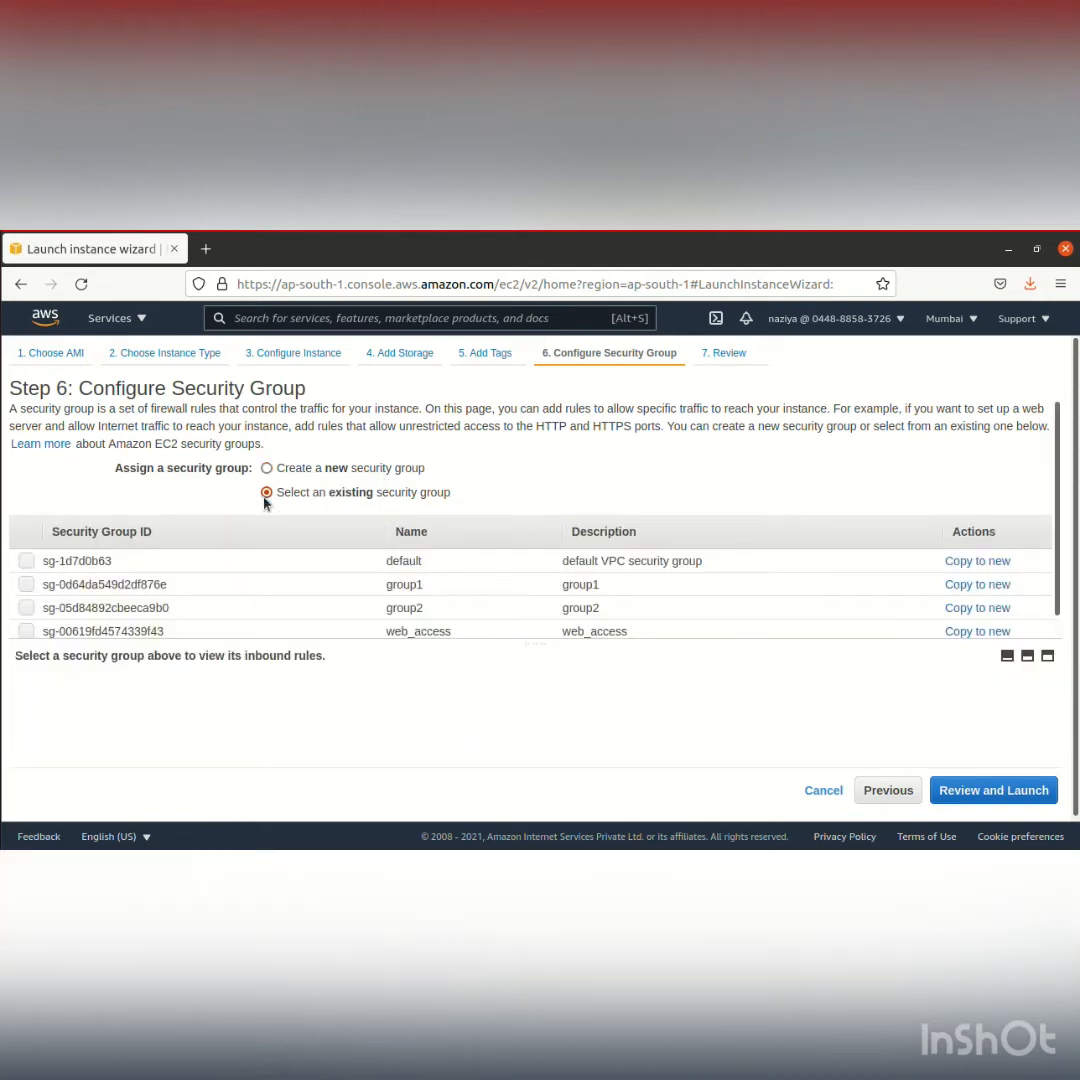
{"action": "left_click", "coordinate": [26, 631]}
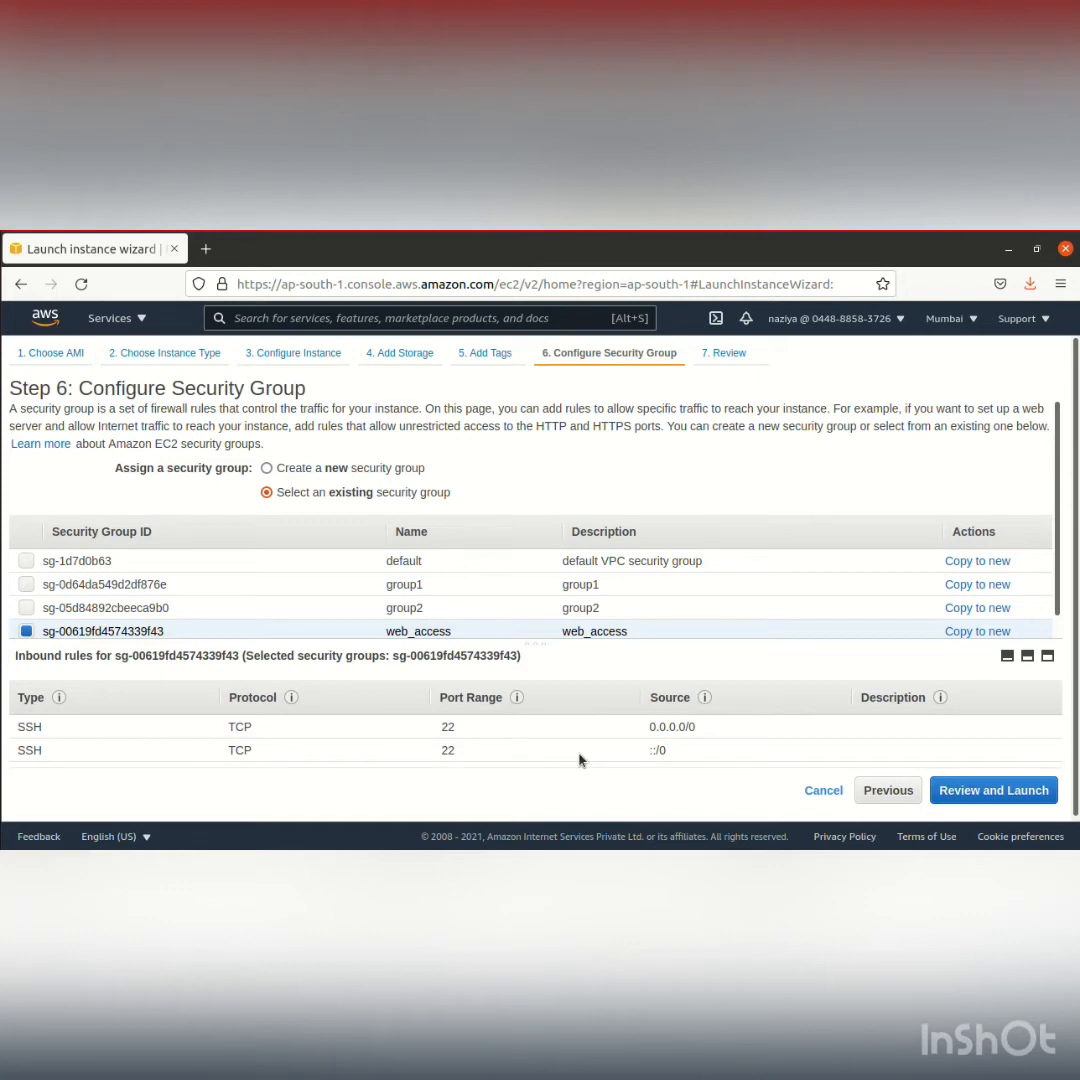
{"action": "left_click", "coordinate": [1014, 791]}
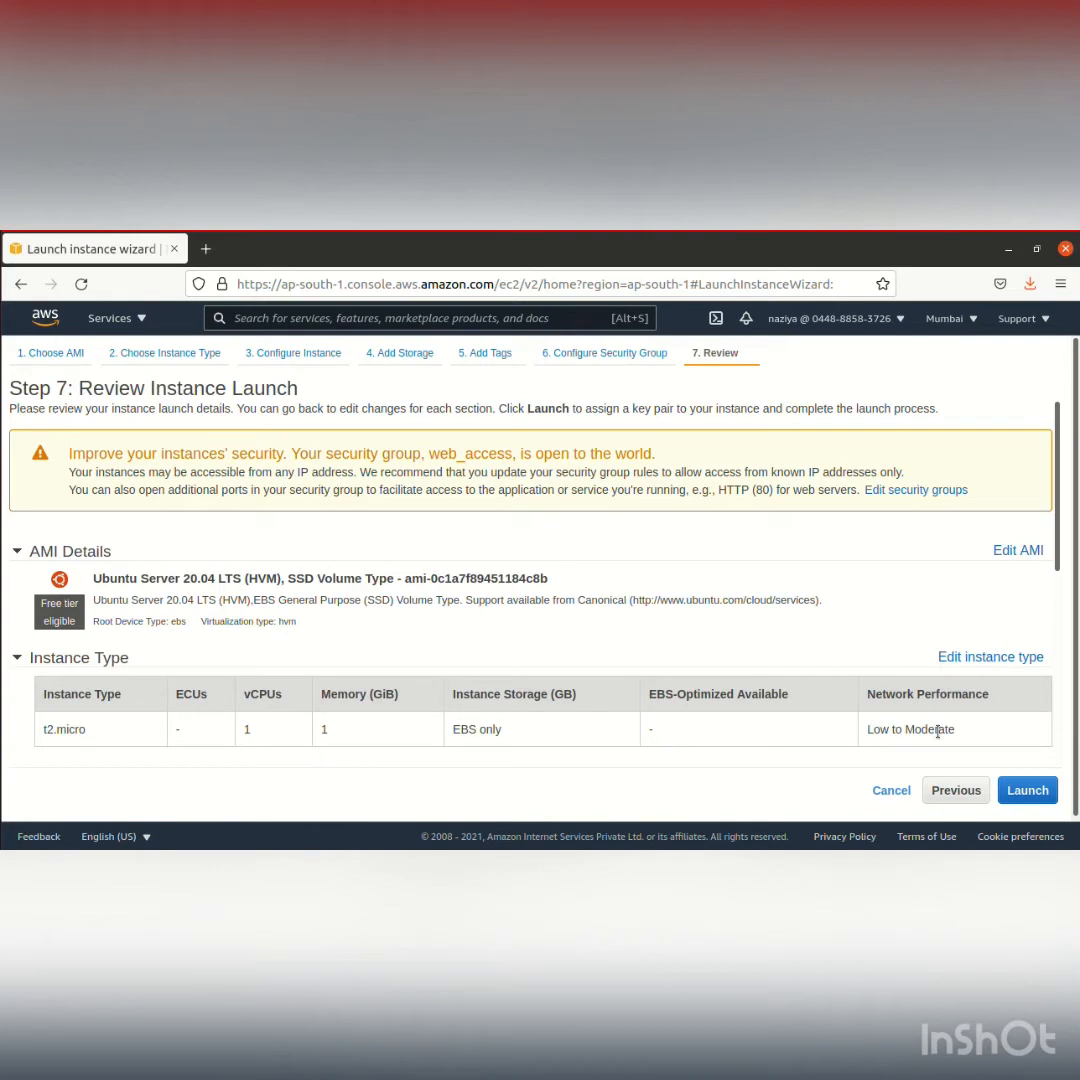
Launch the instances with the preselected existing RSA key pair, acknowledging access to its private key file, and view the instances list
{"action": "left_click", "coordinate": [1027, 792]}
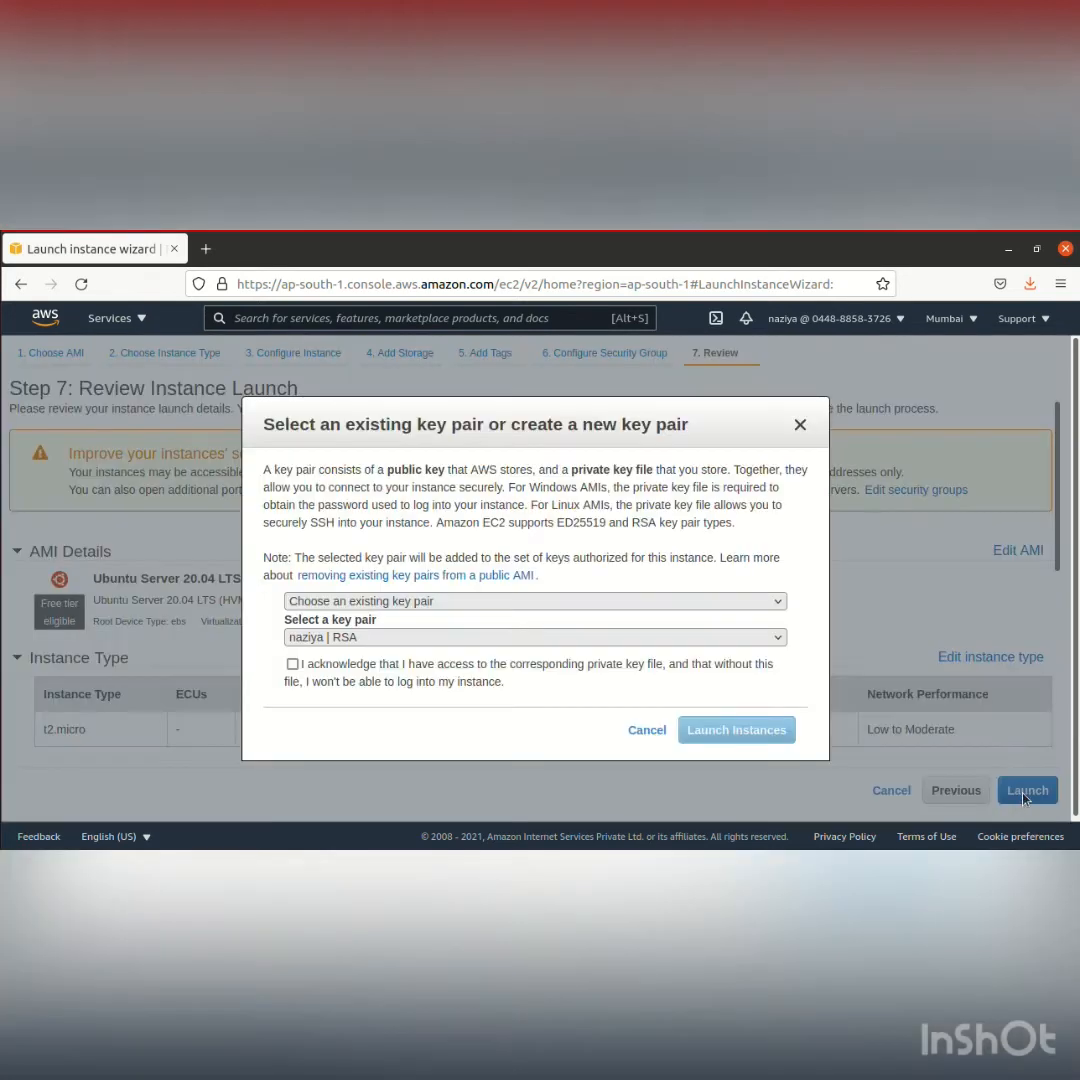
{"action": "left_click", "coordinate": [645, 605]}
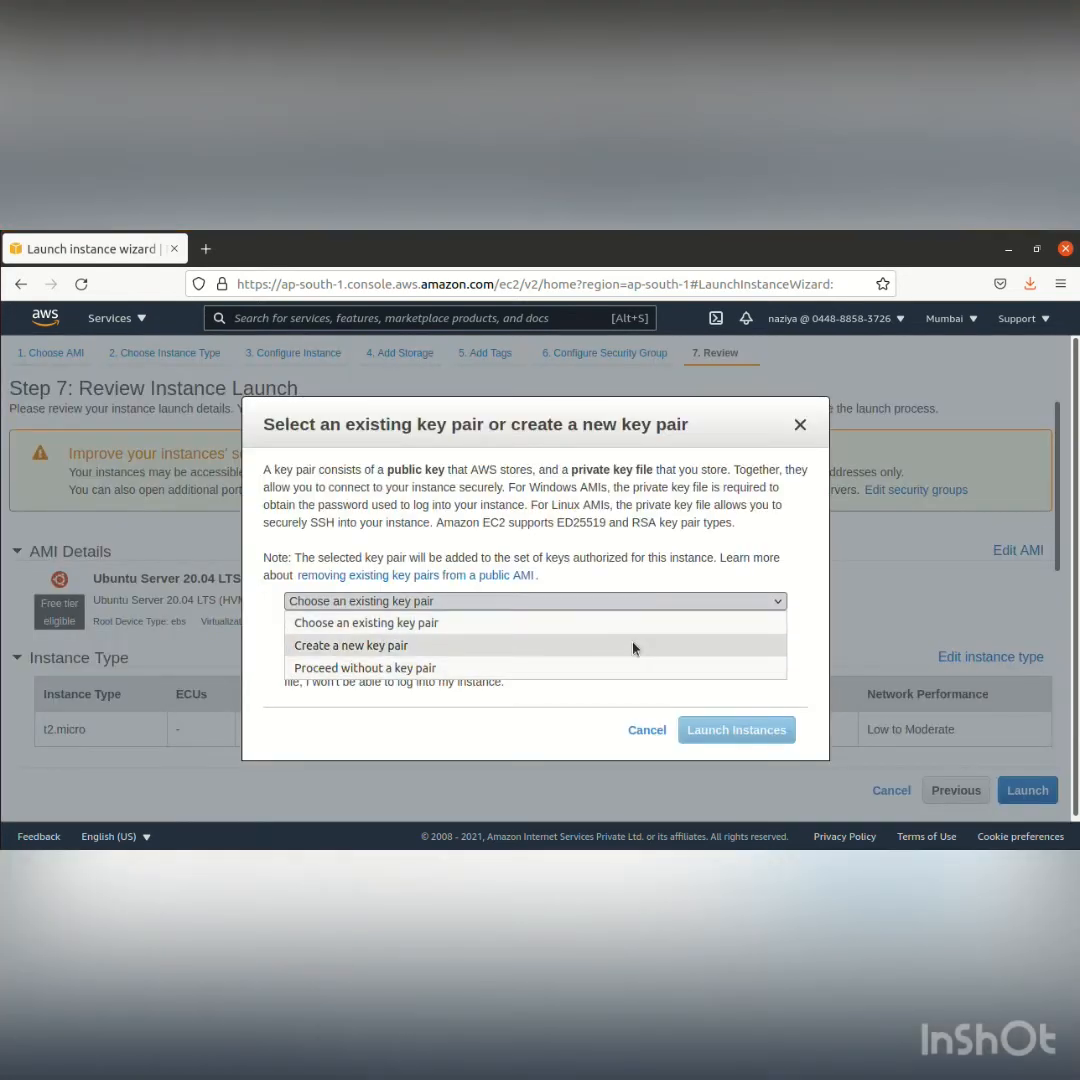
{"action": "left_click", "coordinate": [636, 622]}
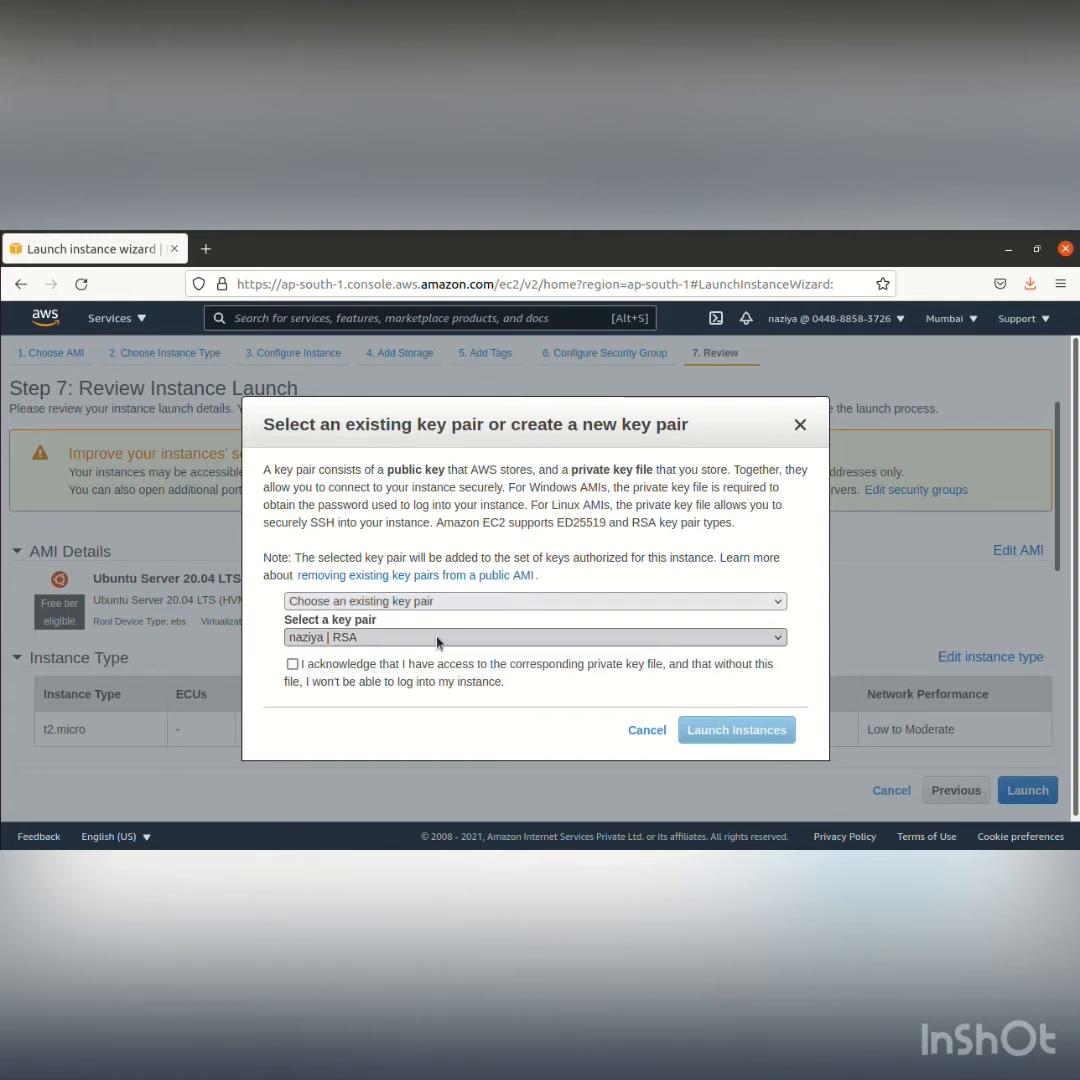
{"action": "left_click", "coordinate": [293, 665]}
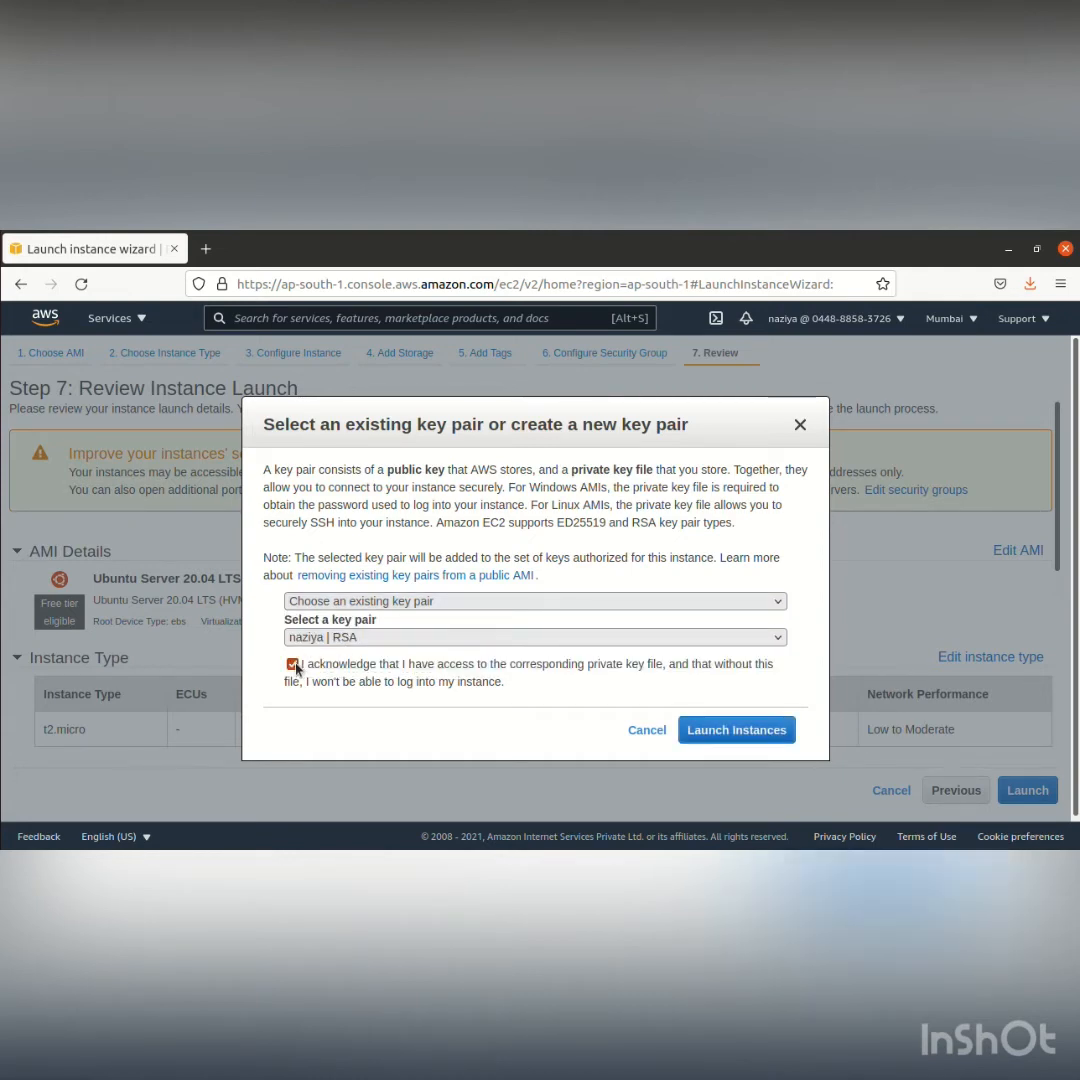
{"action": "left_click", "coordinate": [718, 733]}
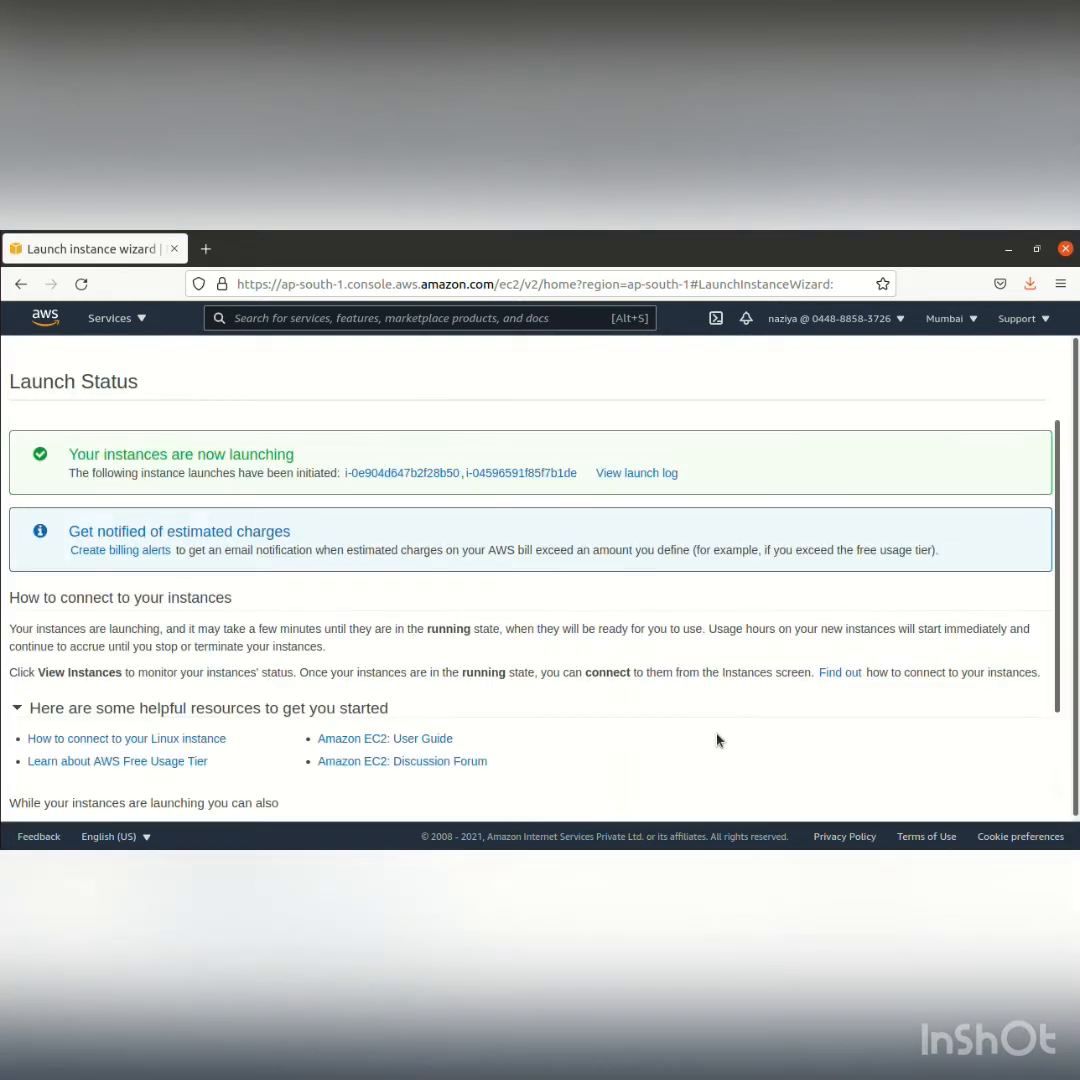
{"action": "scroll", "coordinate": [716, 740], "scroll_direction": "down", "scroll_amount": 2}
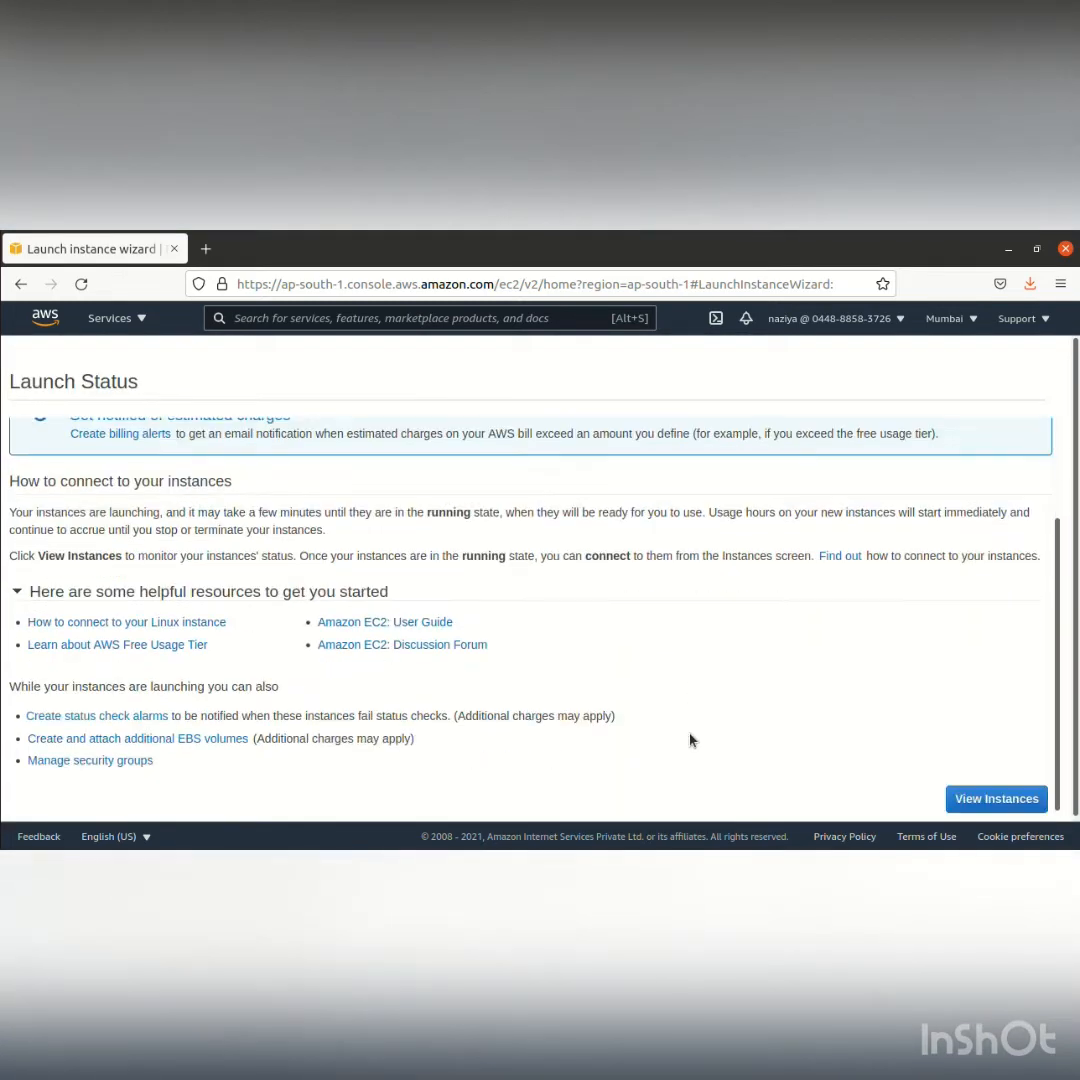
{"action": "left_click", "coordinate": [972, 798]}
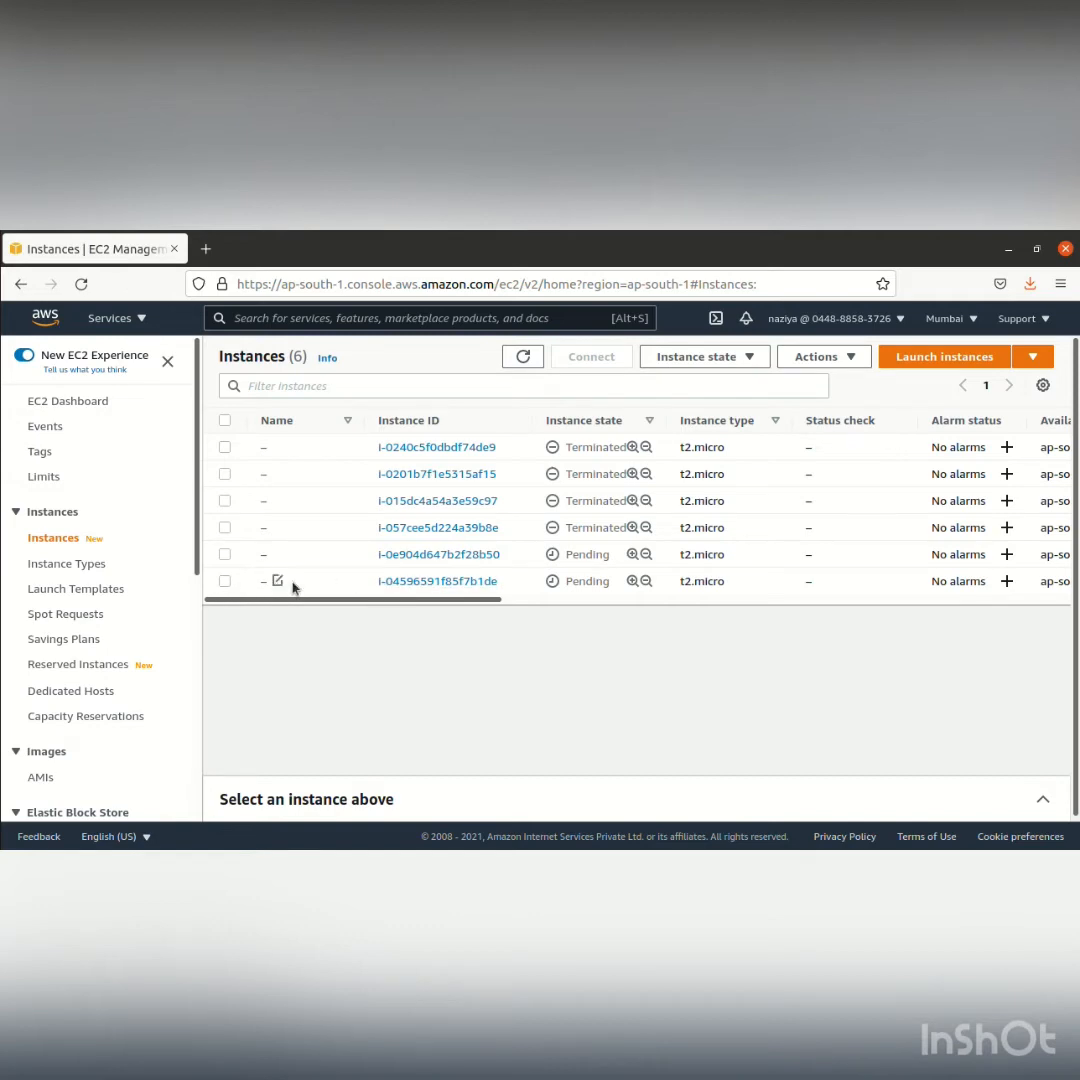
Name the last instance in the list instance1
{"action": "left_click", "coordinate": [277, 581]}
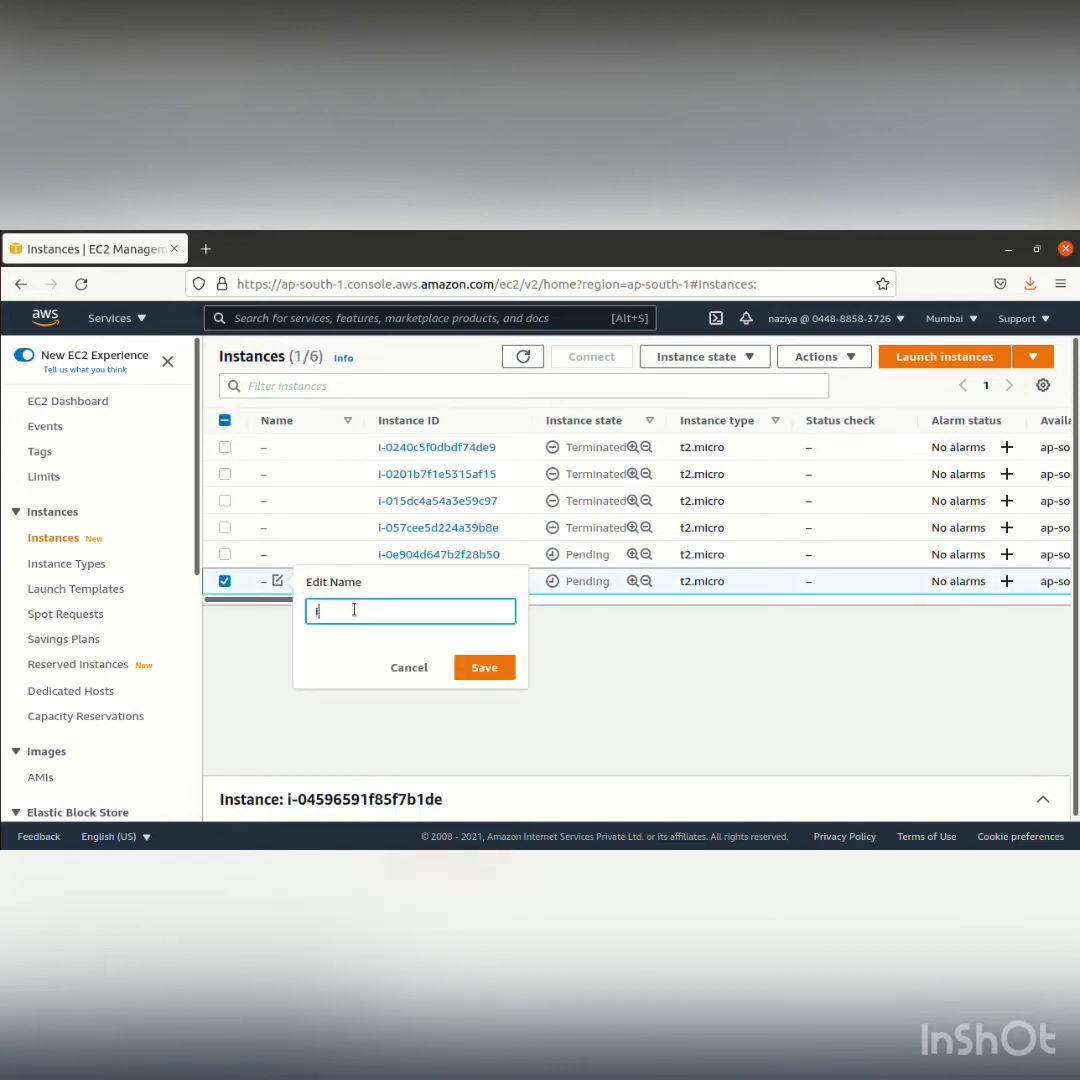
{"action": "type", "text": "Instance"}
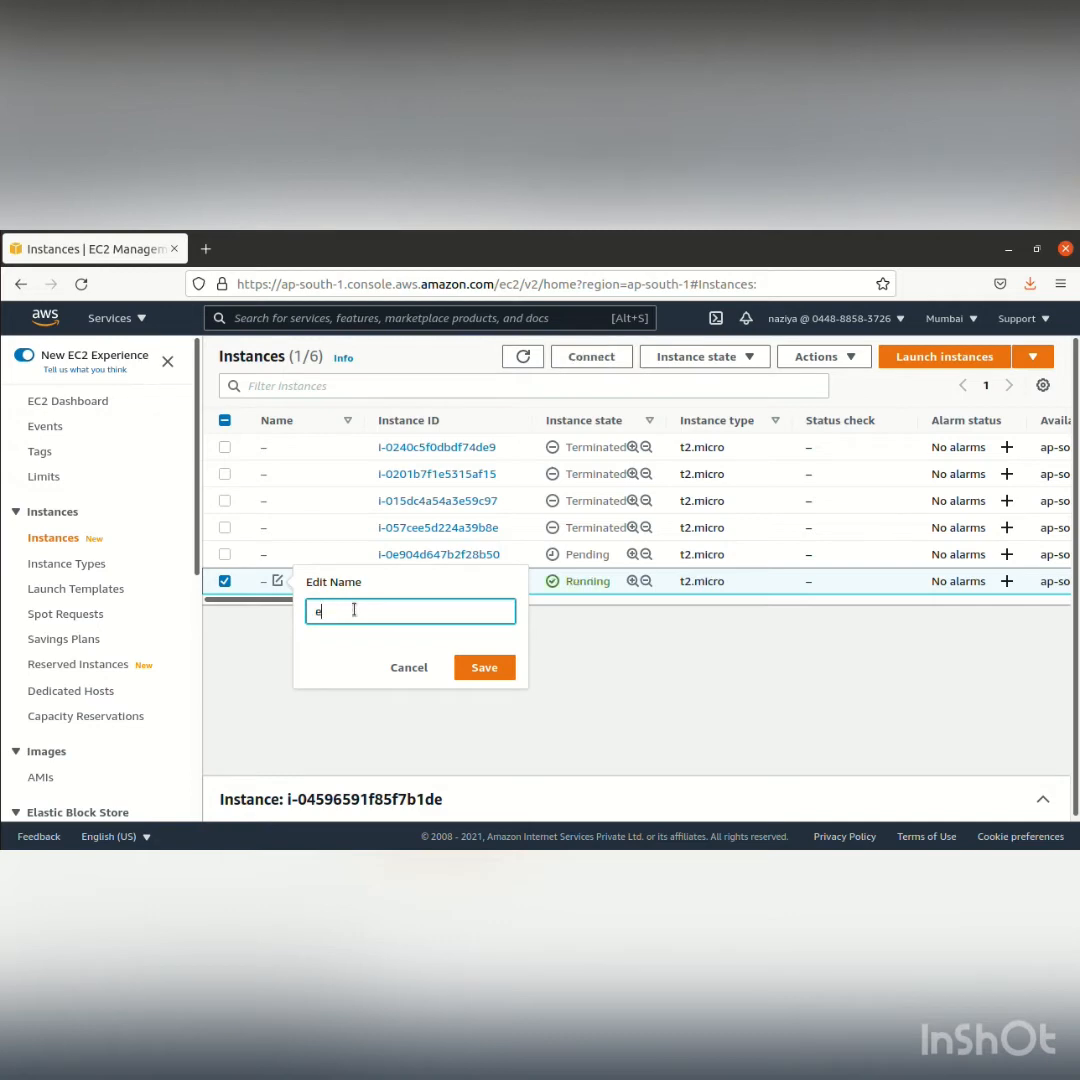
{"action": "type", "text": "Instance1Insta"}
{"action": "key", "text": "Return"}
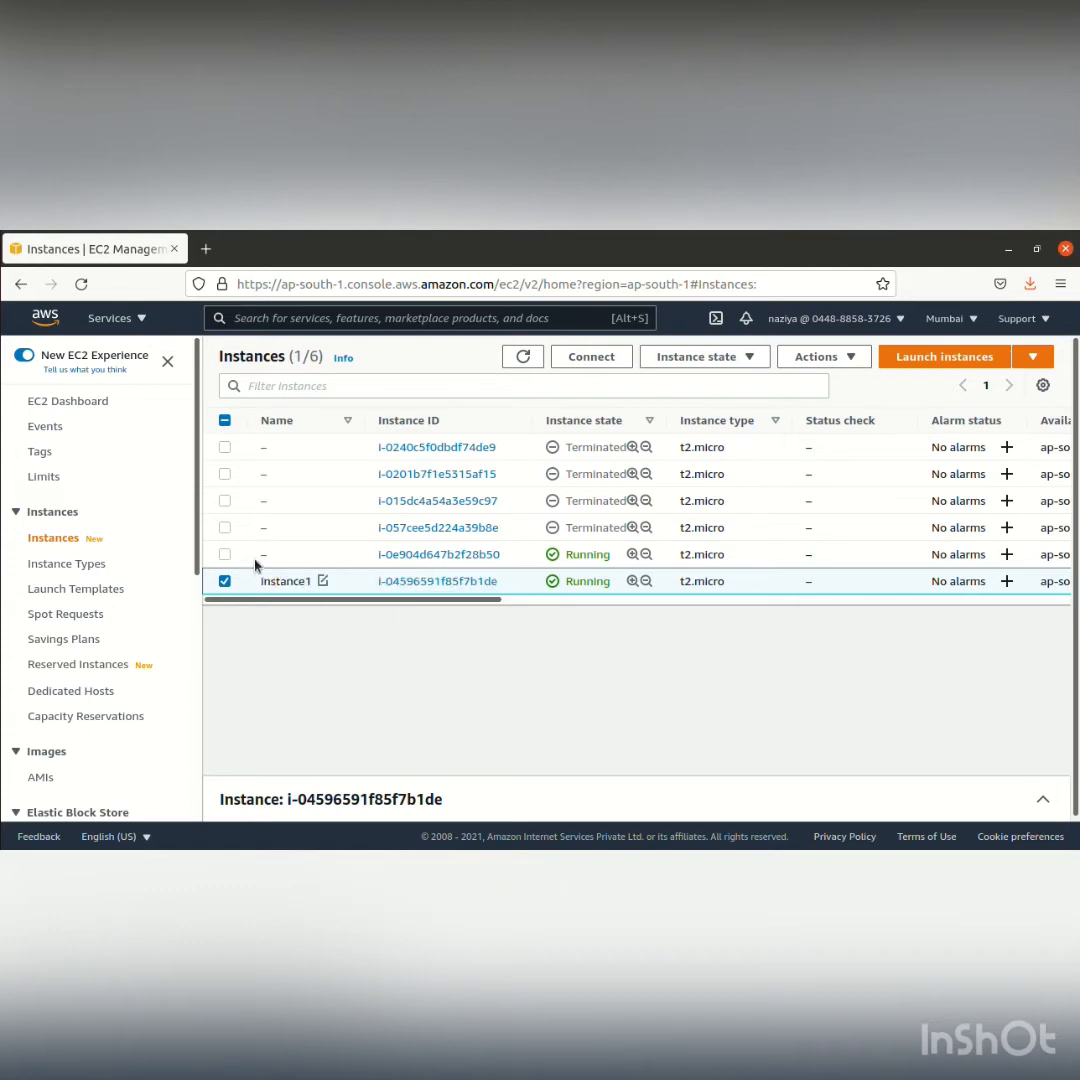
Name the other newly launched instance instance2 and refresh the instances list
{"action": "left_click", "coordinate": [277, 554]}
{"action": "left_click", "coordinate": [345, 587]}
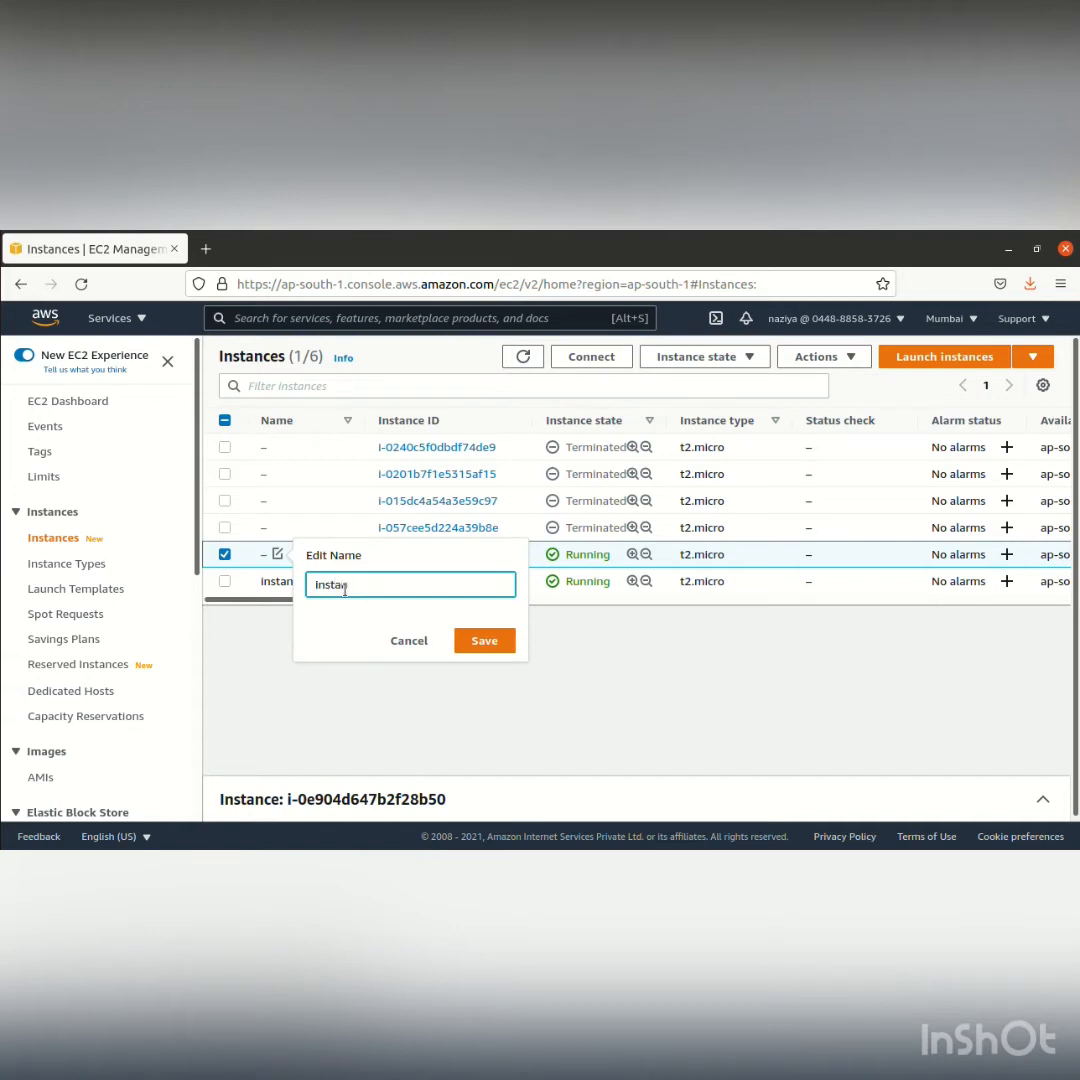
{"action": "type", "text": "Instance2"}
{"action": "key", "text": "Return"}
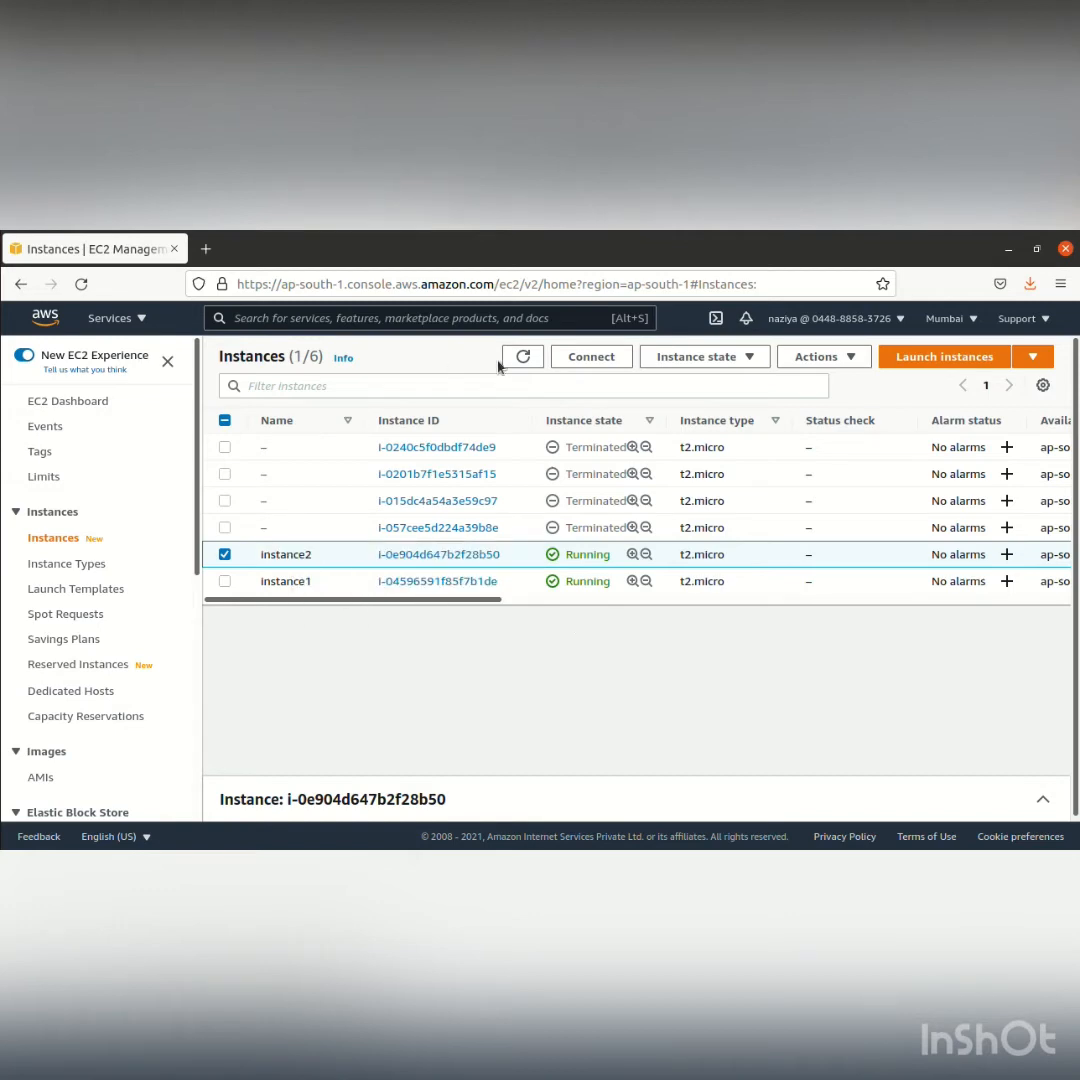
{"action": "left_click", "coordinate": [522, 357]}
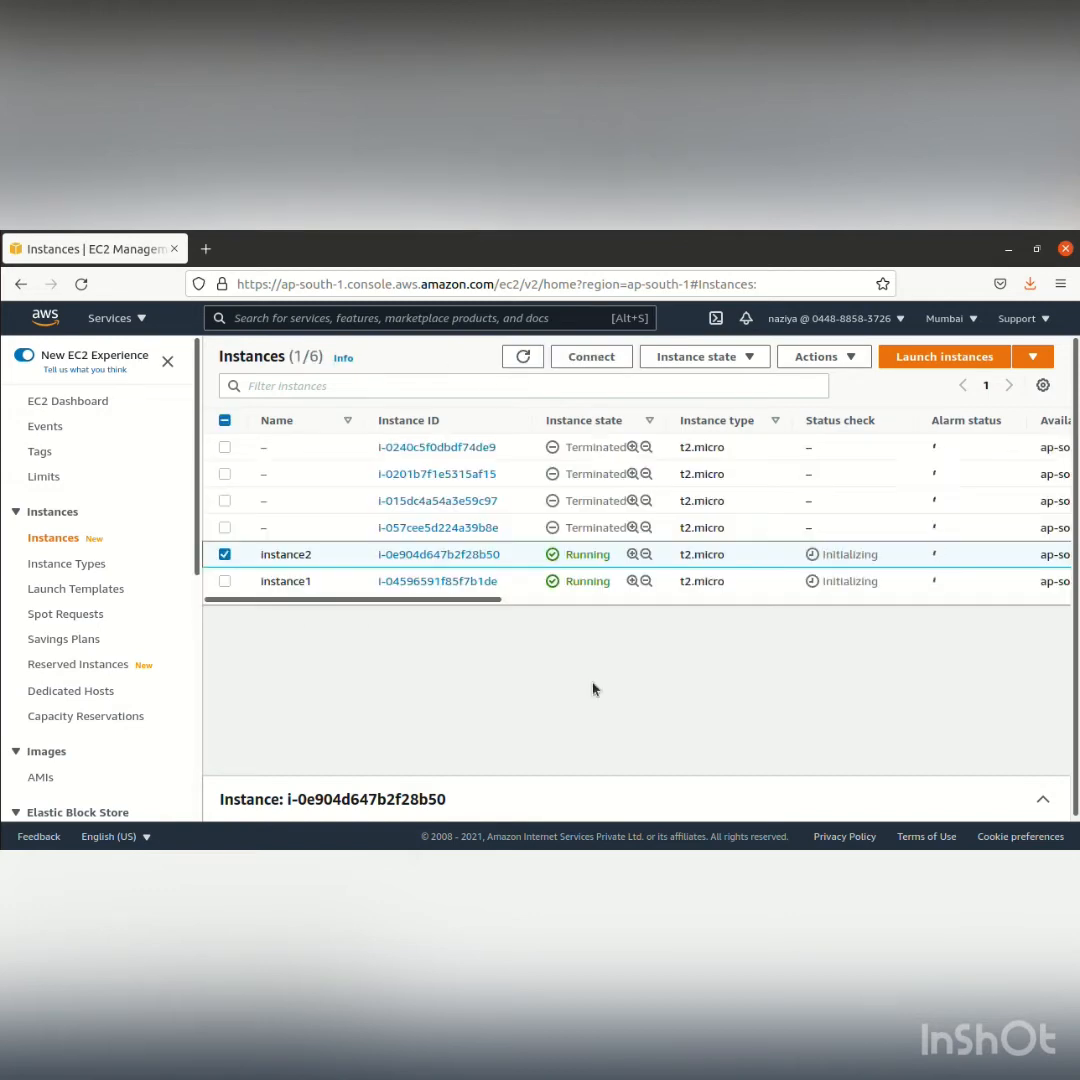
Deselect the instance, open the security groups list, and clear the selection of group2
{"action": "left_click", "coordinate": [224, 554]}
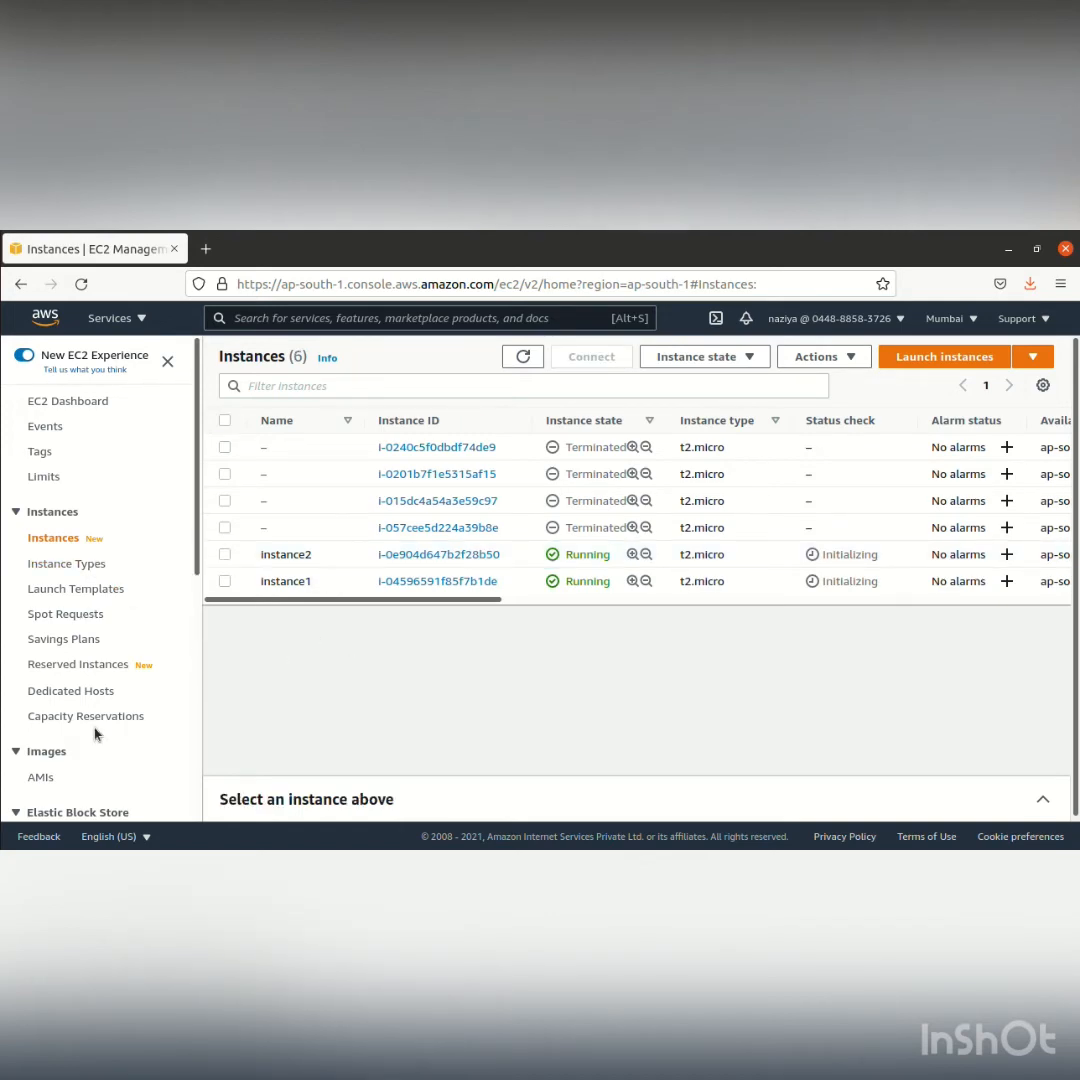
{"action": "scroll", "coordinate": [95, 729], "scroll_direction": "down", "scroll_amount": 1}
{"action": "scroll", "coordinate": [95, 729], "scroll_direction": "down", "scroll_amount": 4}
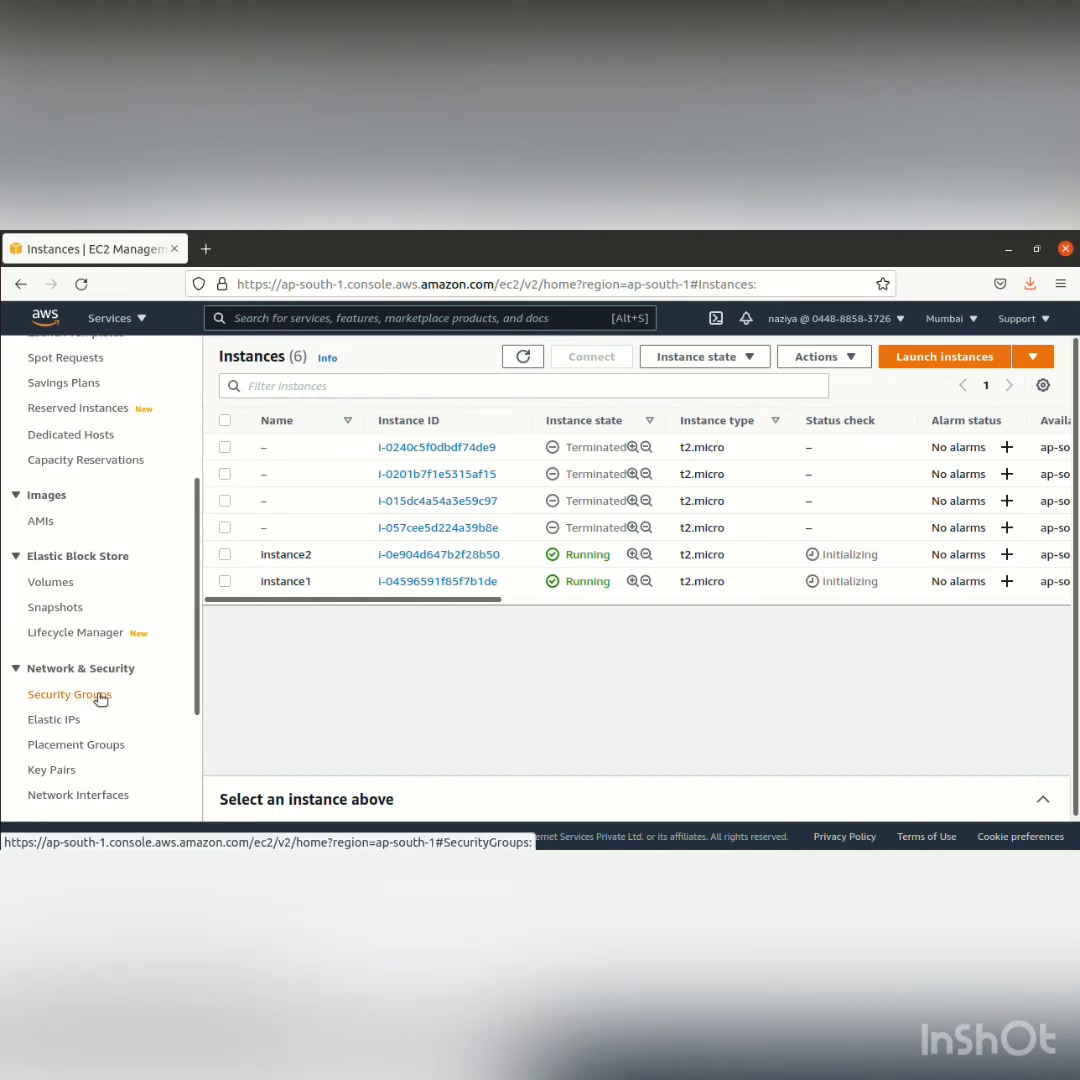
{"action": "left_click", "coordinate": [100, 697]}
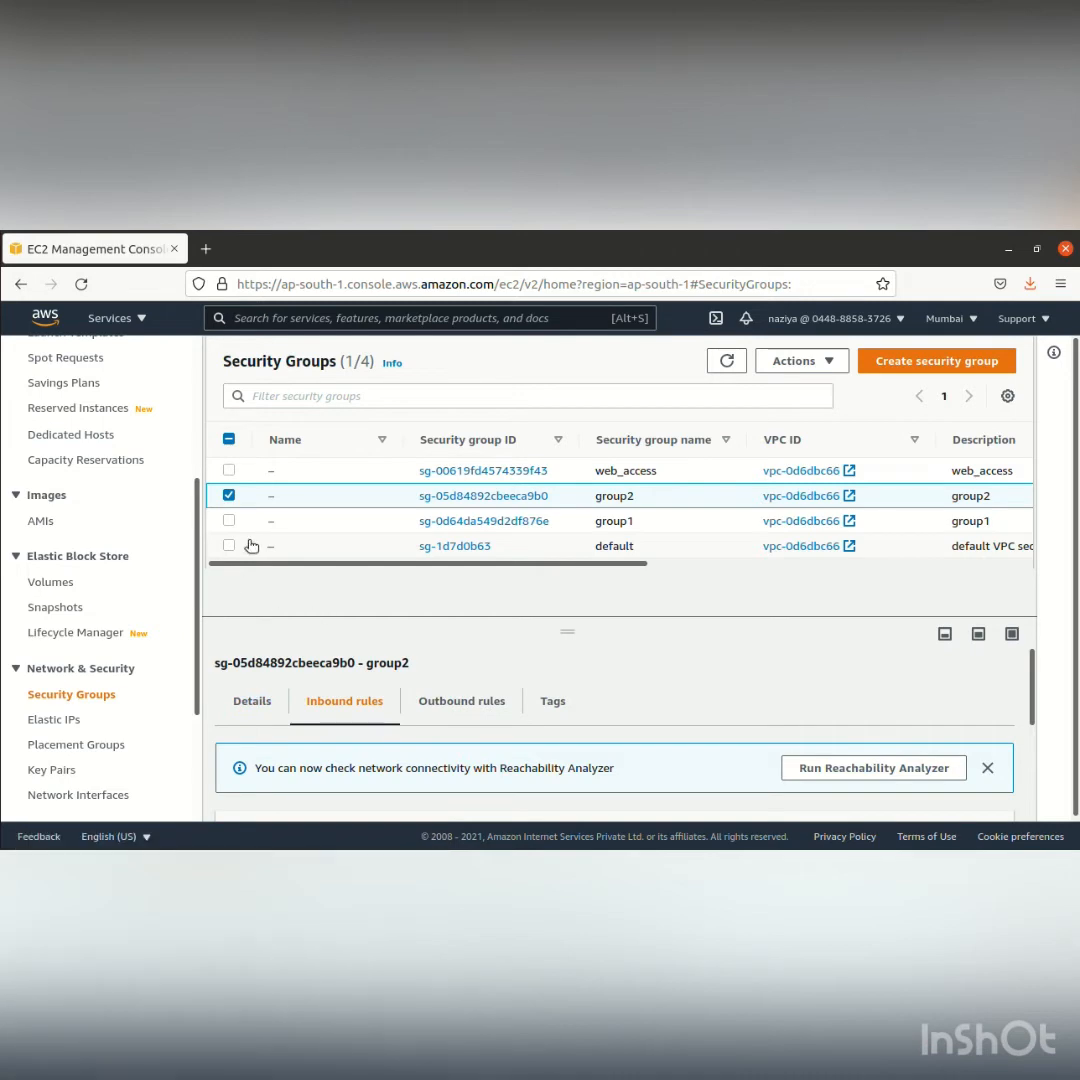
{"action": "left_click", "coordinate": [229, 495]}
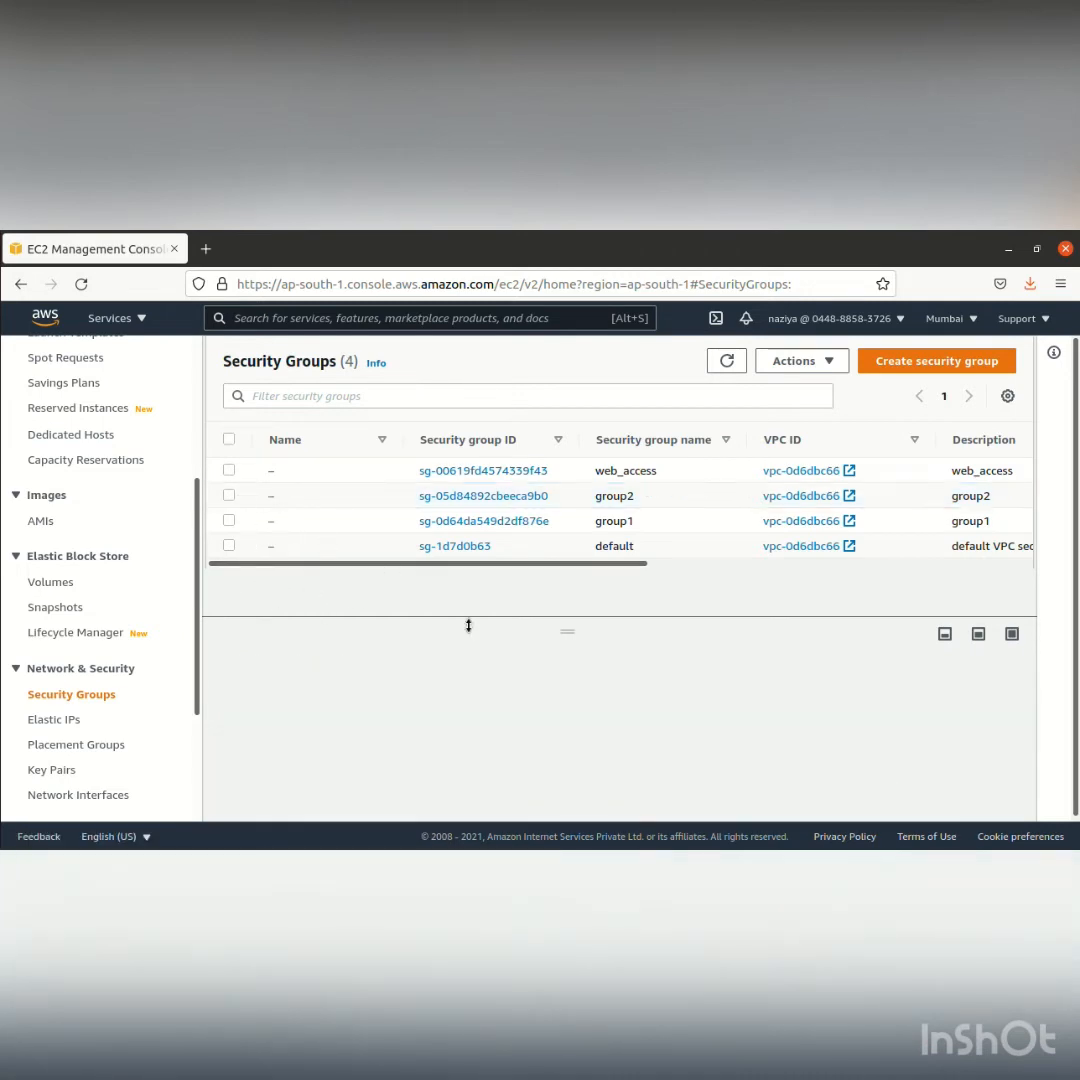
Start creating a new security group and name it groupA
{"action": "left_click", "coordinate": [935, 361]}
{"action": "left_click", "coordinate": [403, 553]}
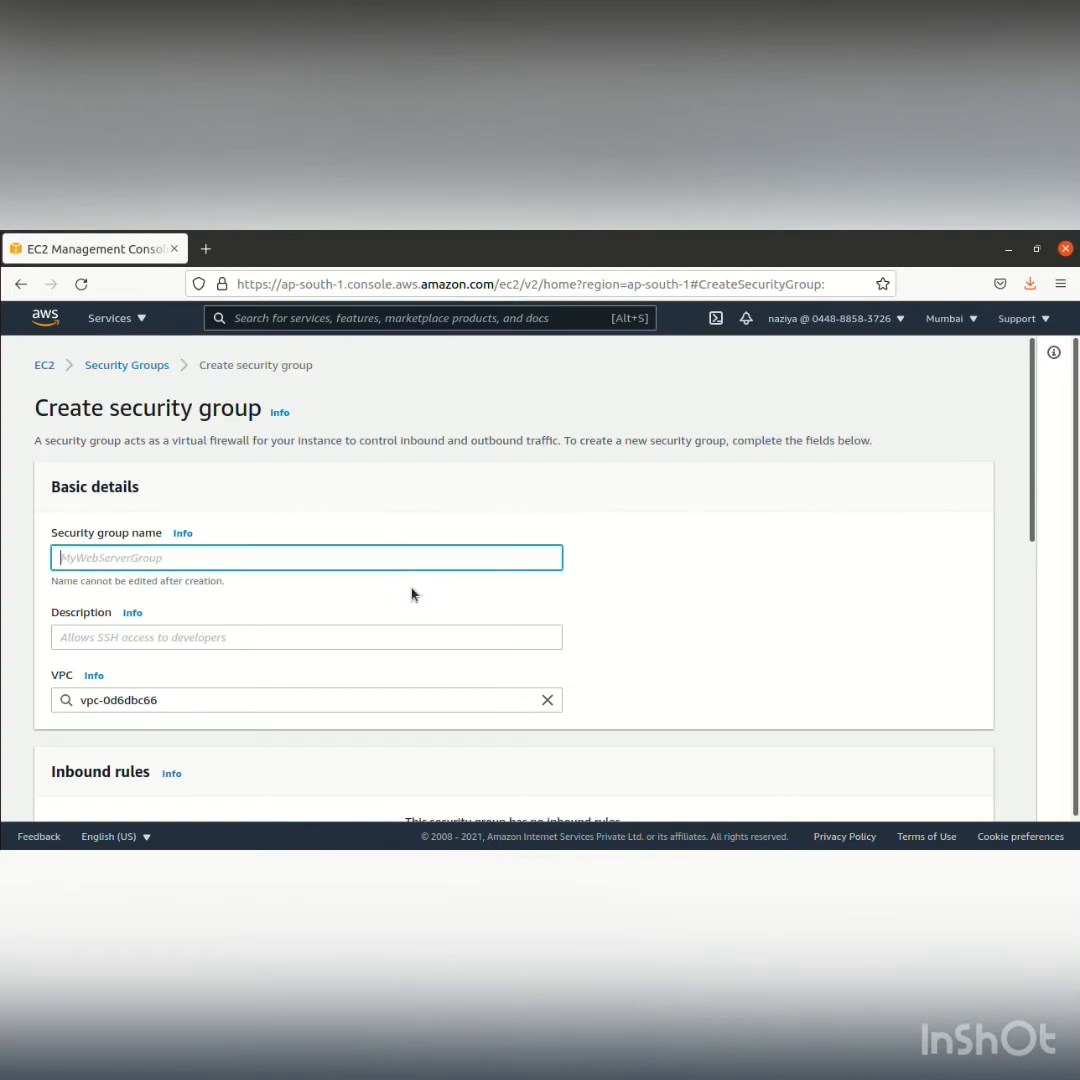
{"action": "type", "text": "groupA"}
Enter groupA as the description and create the security group with its default rules
{"action": "left_click", "coordinate": [248, 636]}
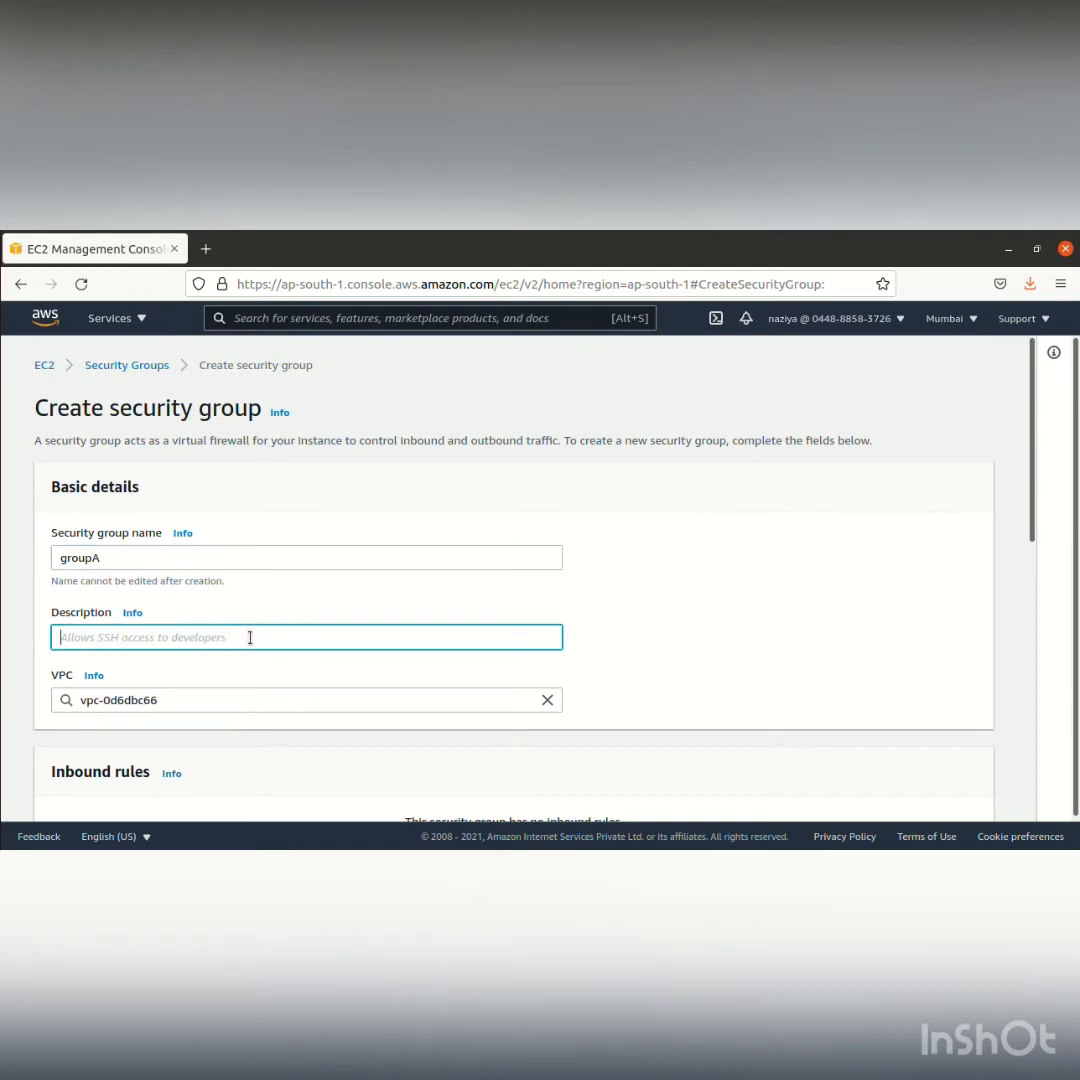
{"action": "left_click", "coordinate": [100, 557]}
{"action": "left_click_drag", "start_coordinate": [100, 557], "coordinate": [41, 557]}
{"action": "key", "text": "ctrl+c"}
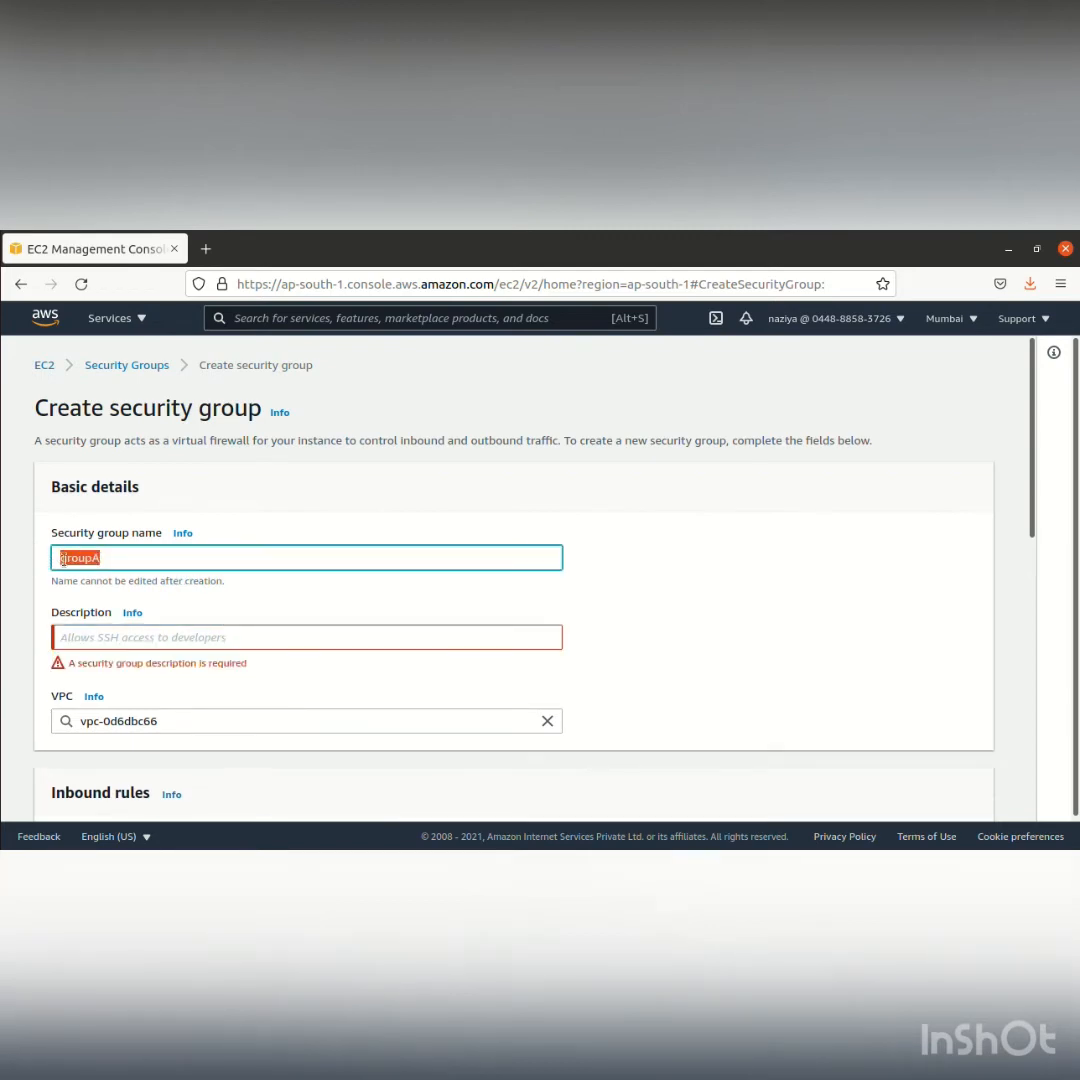
{"action": "left_click", "coordinate": [114, 641]}
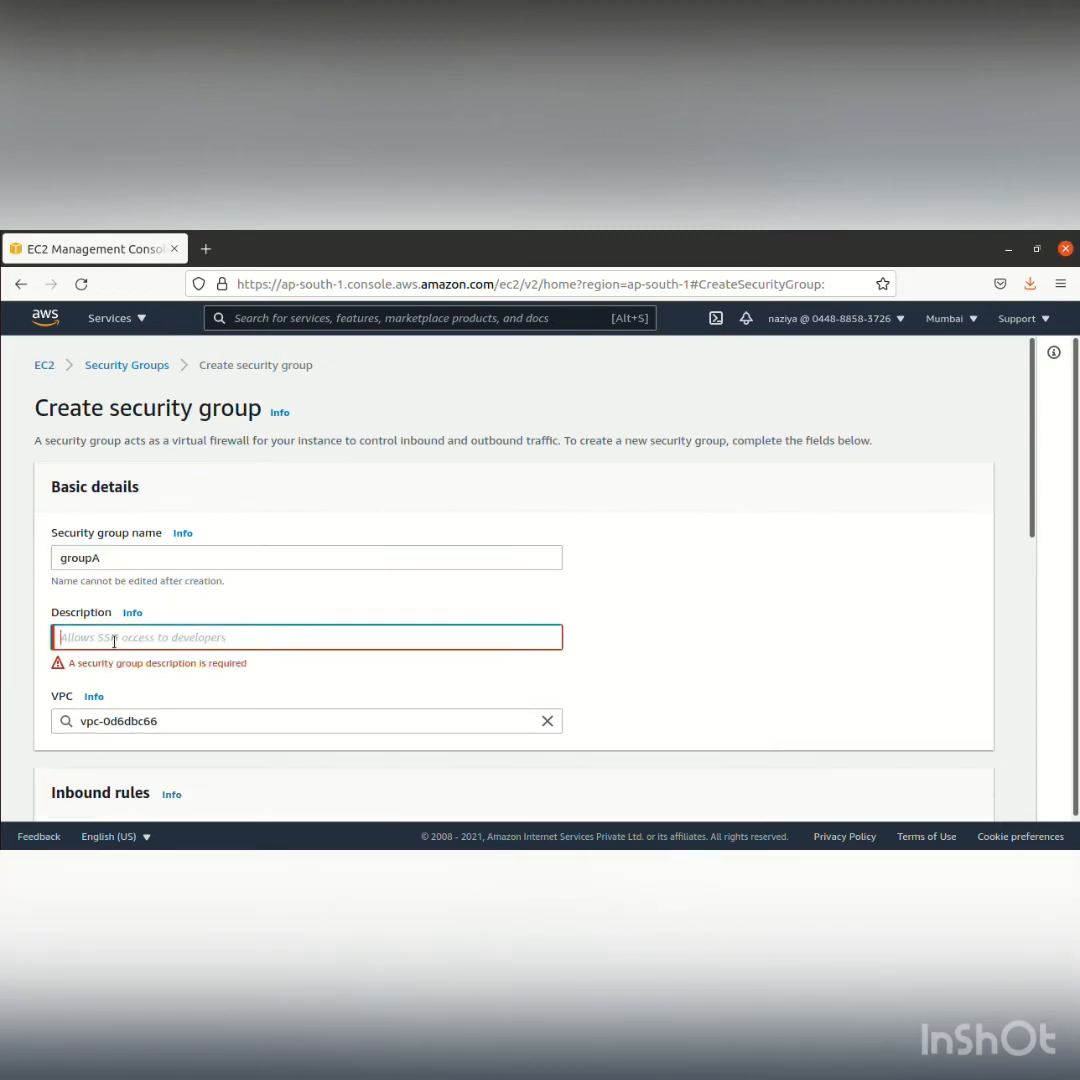
{"action": "key", "text": "ctrl+v"}
{"action": "scroll", "coordinate": [378, 660], "scroll_direction": "down", "scroll_amount": 5}
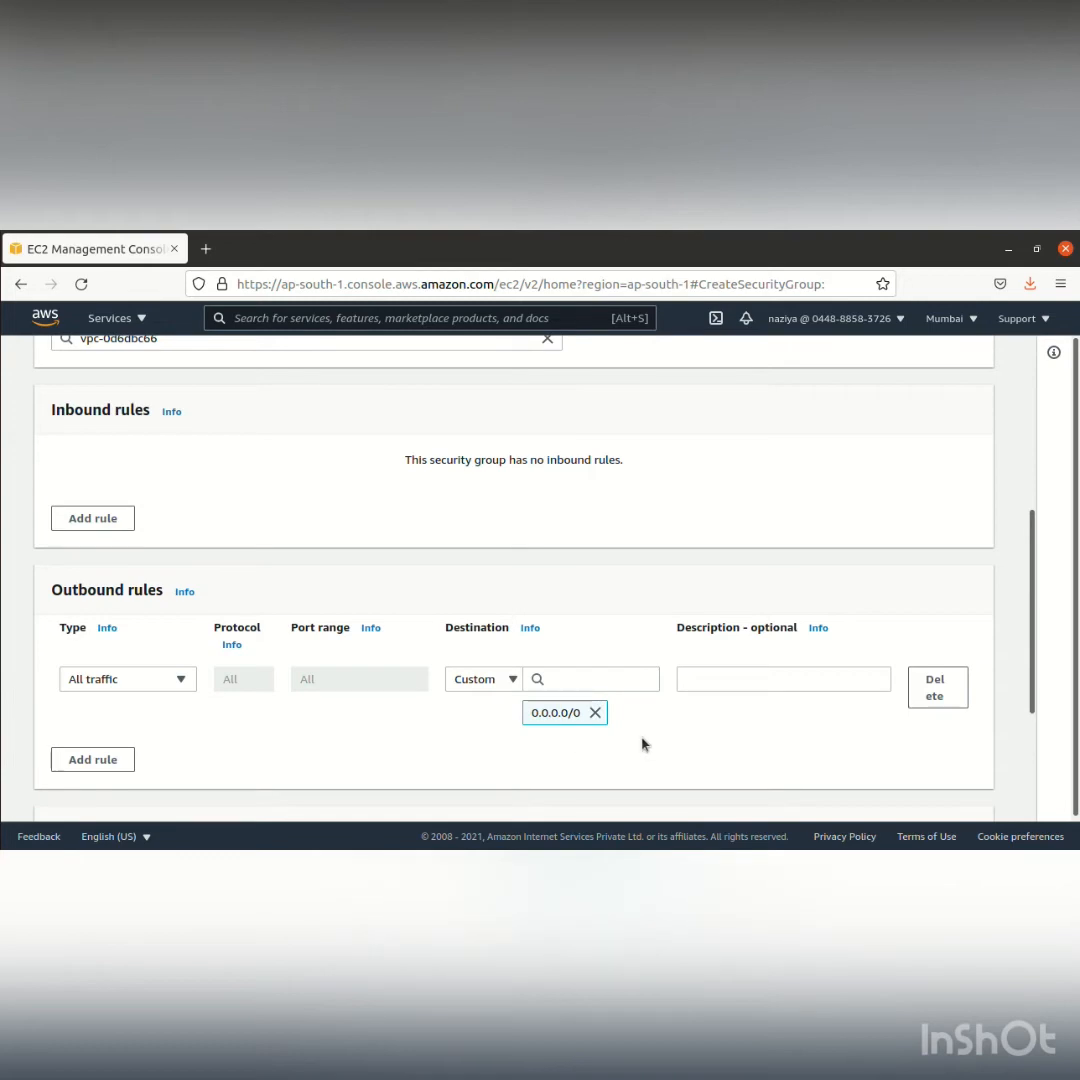
{"action": "scroll", "coordinate": [643, 744], "scroll_direction": "down", "scroll_amount": 3}
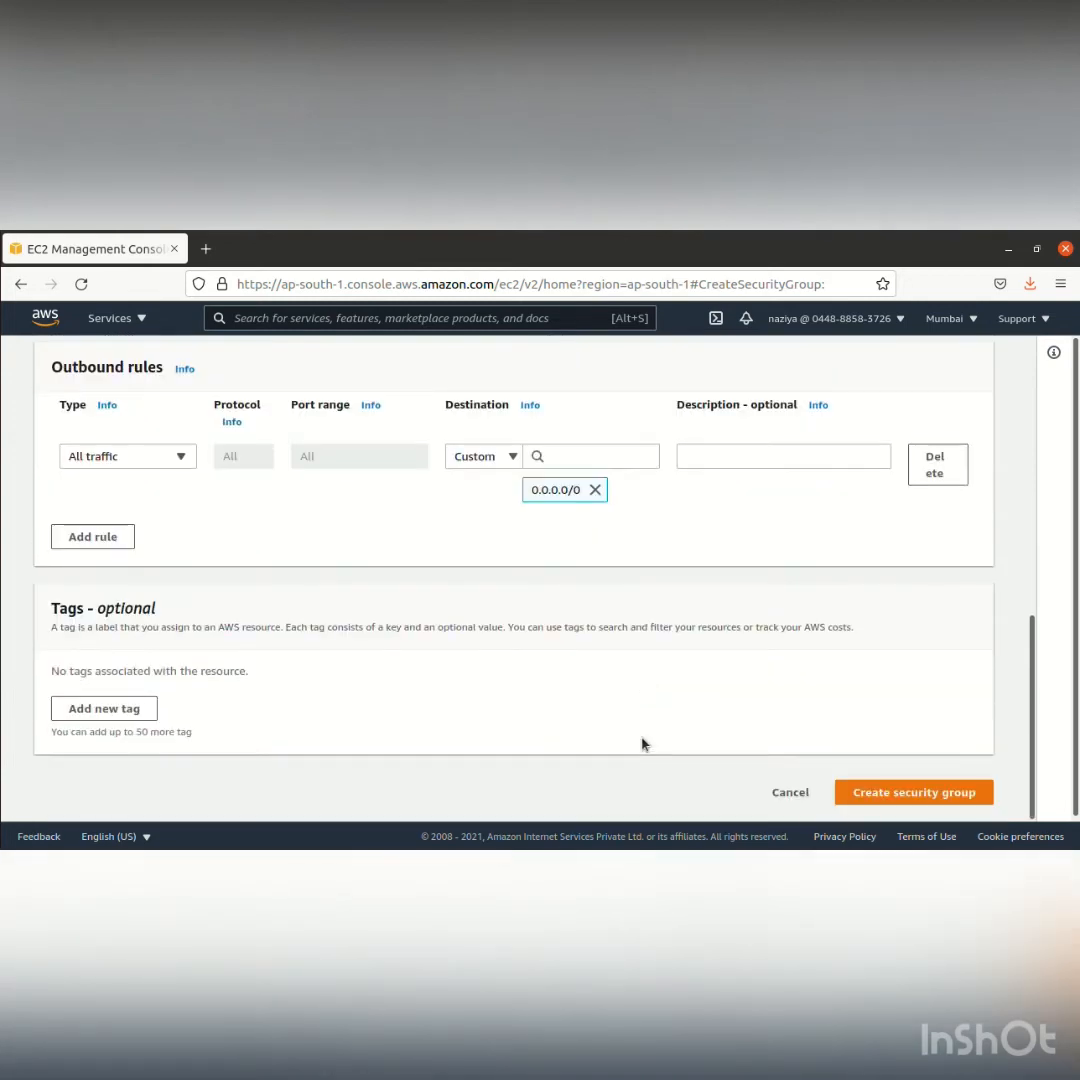
{"action": "left_click", "coordinate": [885, 791]}
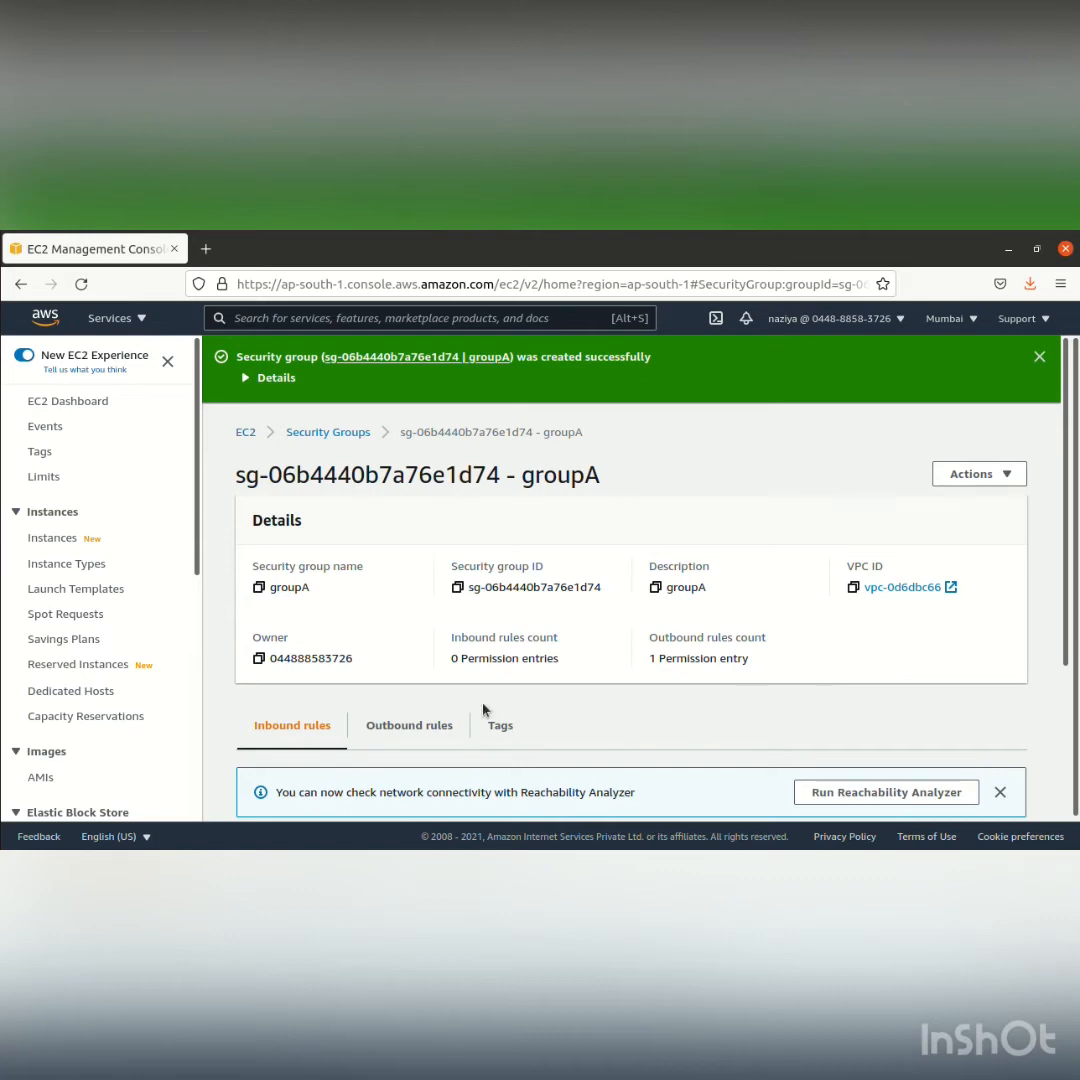
Dismiss the Reachability Analyzer notice and add an inbound rule of type All ICMP - IPv4 to groupA
{"action": "left_click", "coordinate": [999, 791]}
{"action": "scroll", "coordinate": [870, 735], "scroll_direction": "down", "scroll_amount": 2}
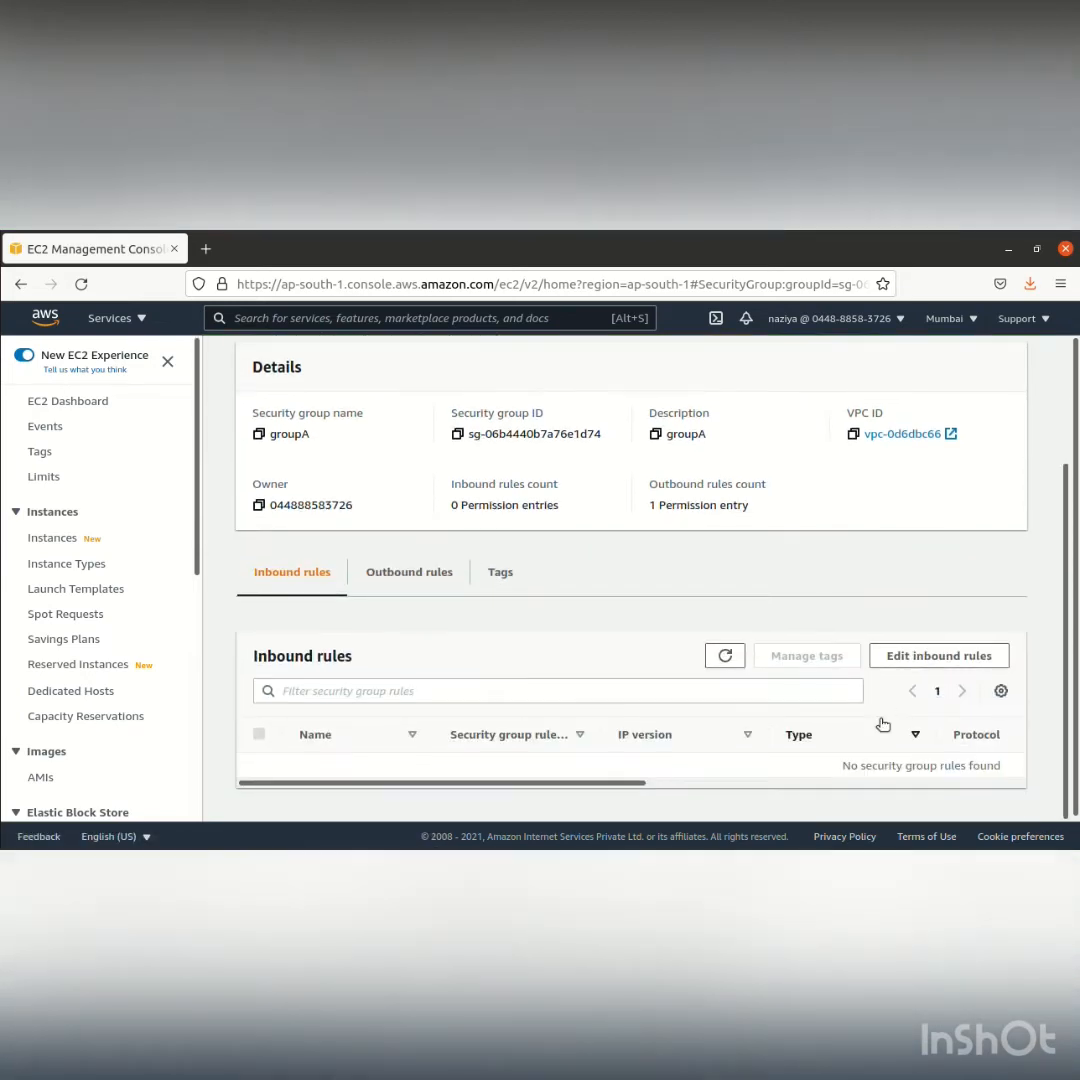
{"action": "scroll", "coordinate": [880, 725], "scroll_direction": "up", "scroll_amount": 1}
{"action": "left_click", "coordinate": [900, 749]}
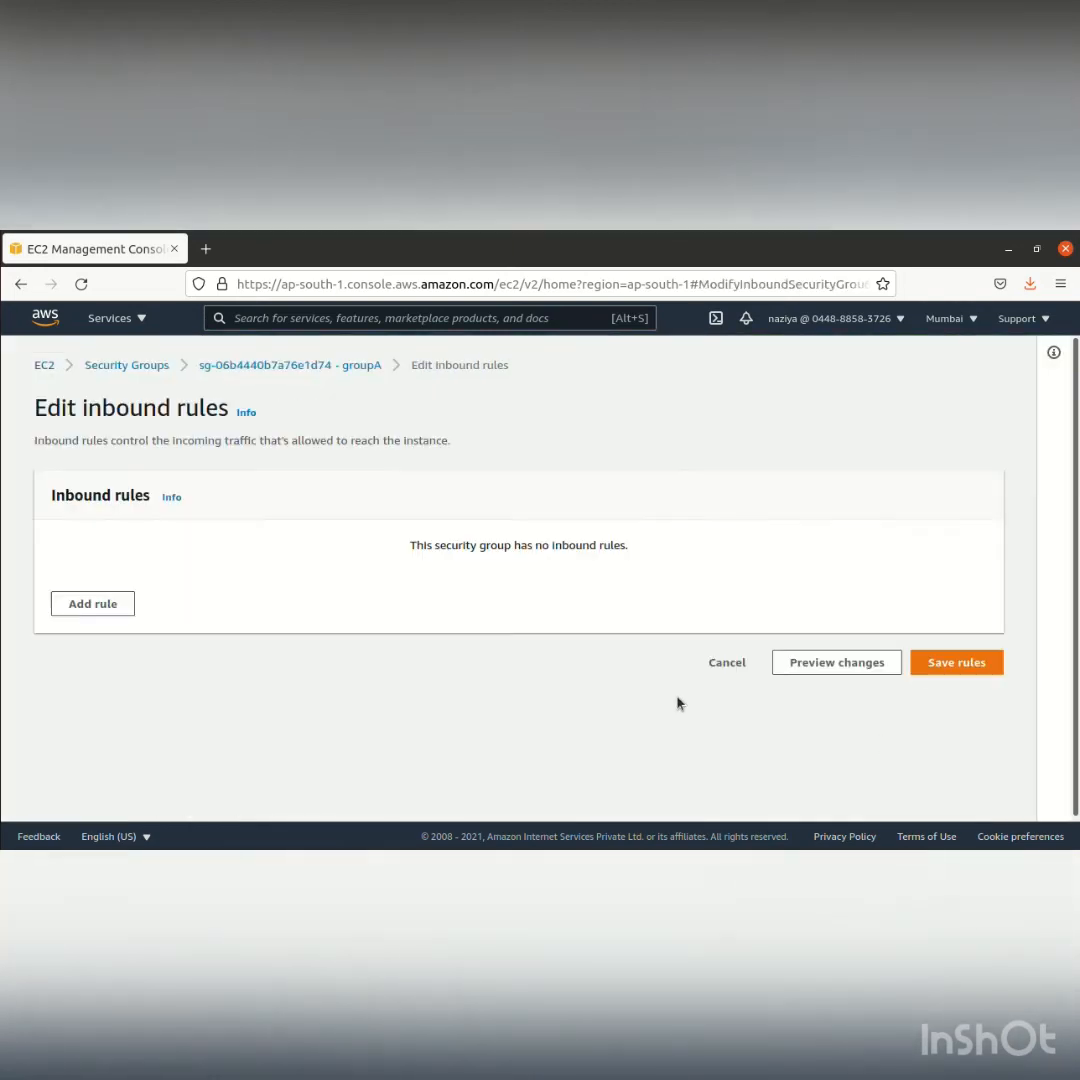
{"action": "left_click", "coordinate": [98, 603]}
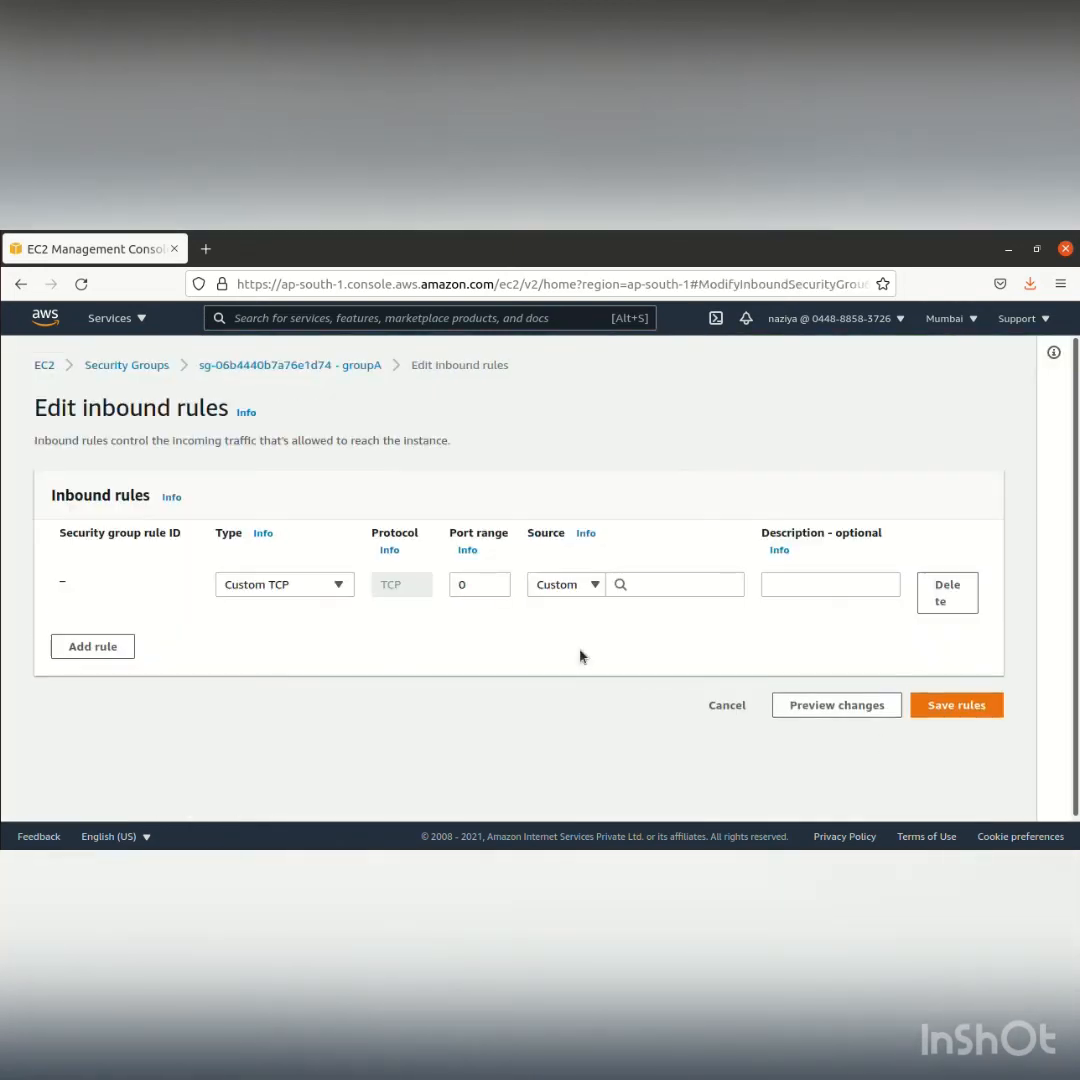
{"action": "left_click", "coordinate": [663, 590]}
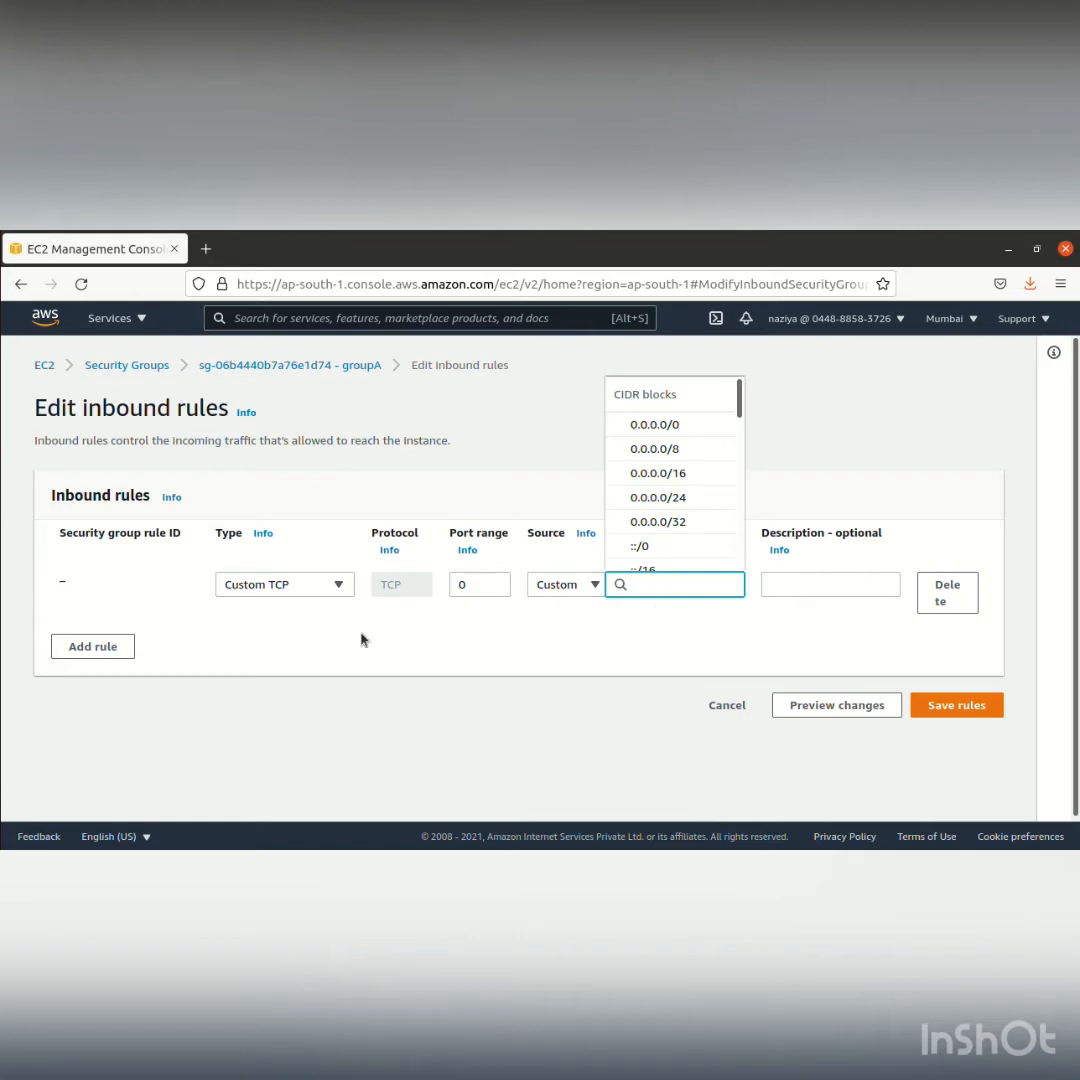
{"action": "left_click", "coordinate": [335, 584]}
{"action": "scroll", "coordinate": [320, 490], "scroll_direction": "down", "scroll_amount": 5}
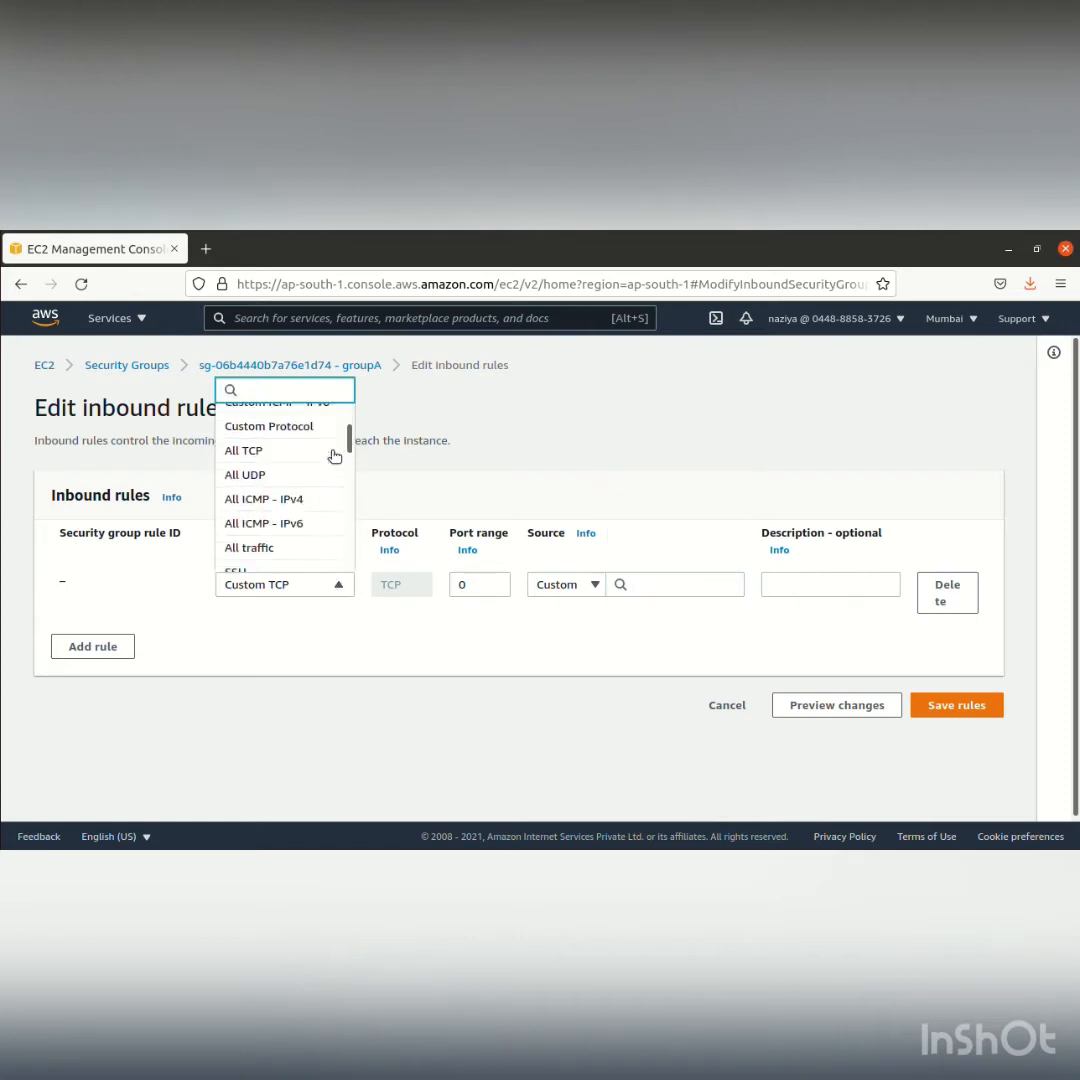
{"action": "scroll", "coordinate": [333, 453], "scroll_direction": "up", "scroll_amount": 2}
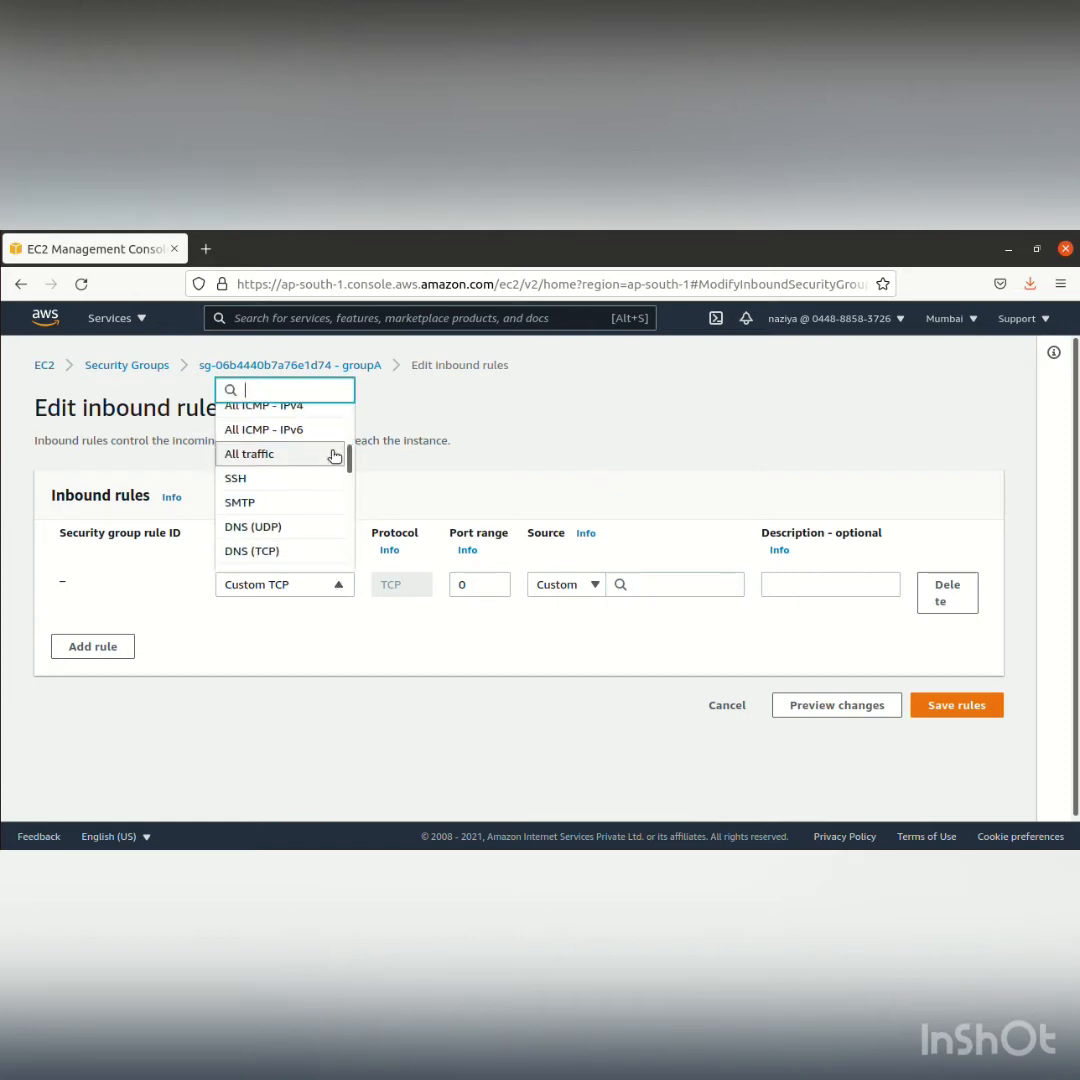
{"action": "left_click", "coordinate": [289, 410]}
Save the inbound rule with groupA itself as its source and open the instances list
{"action": "left_click", "coordinate": [715, 585]}
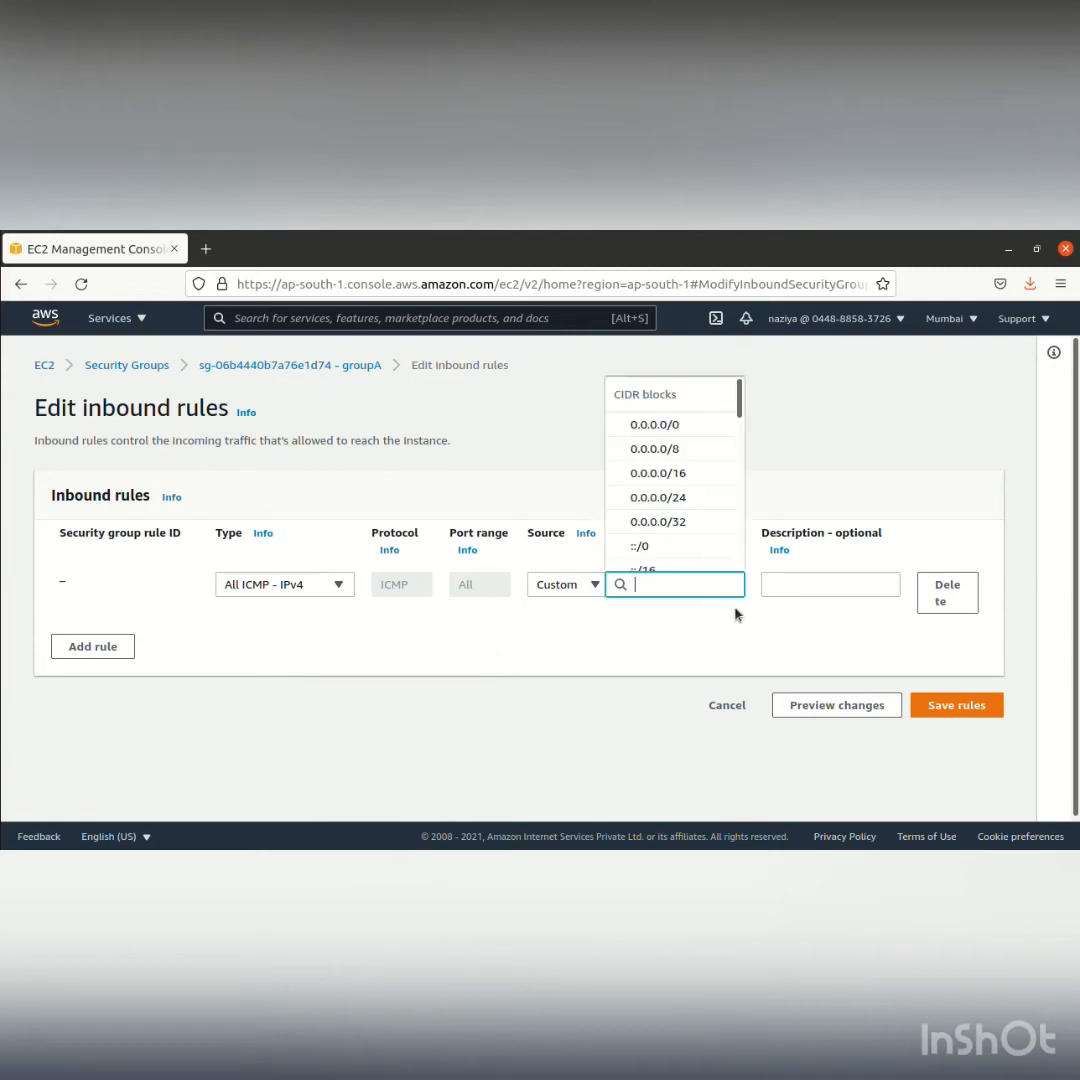
{"action": "type", "text": "gr"}
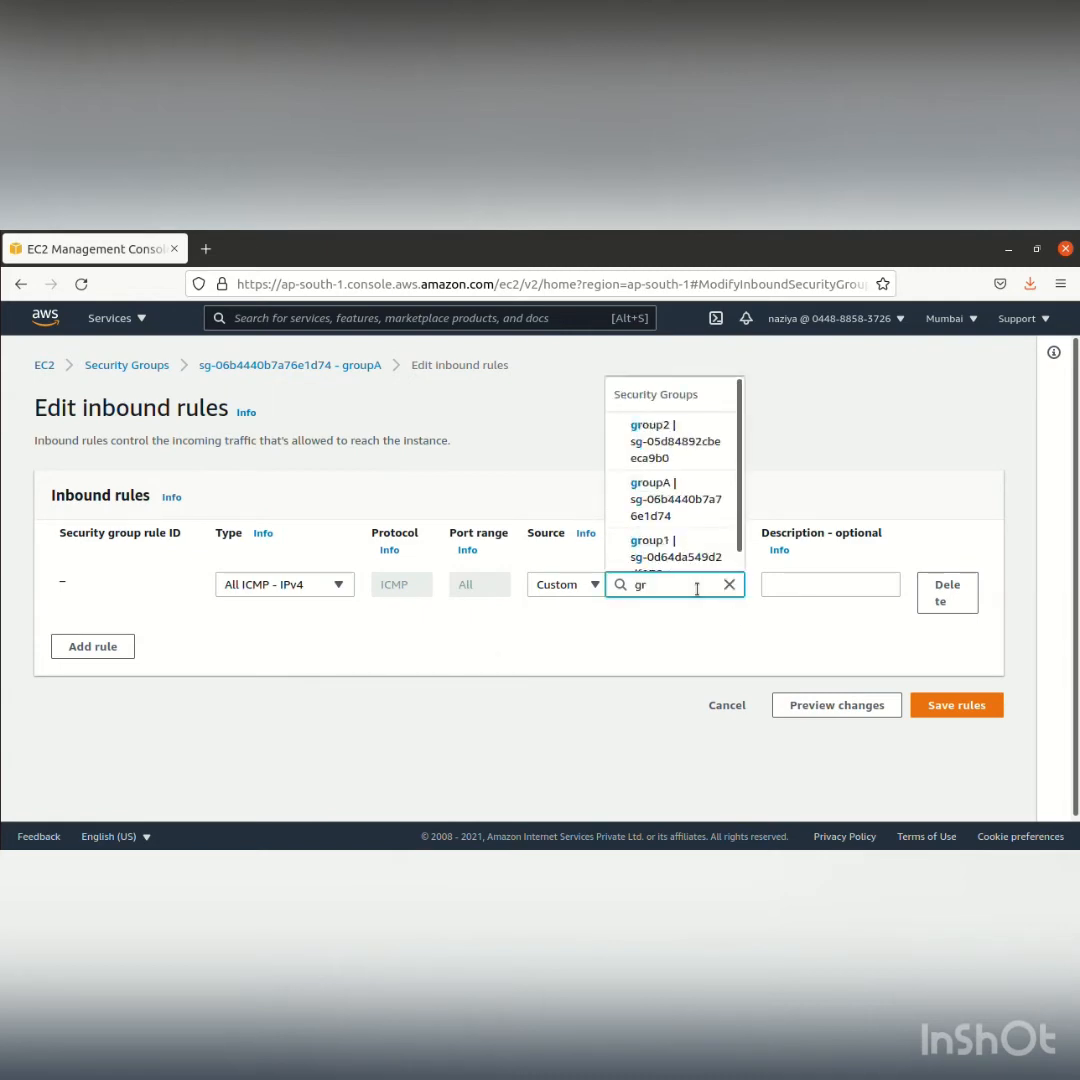
{"action": "left_click", "coordinate": [677, 499]}
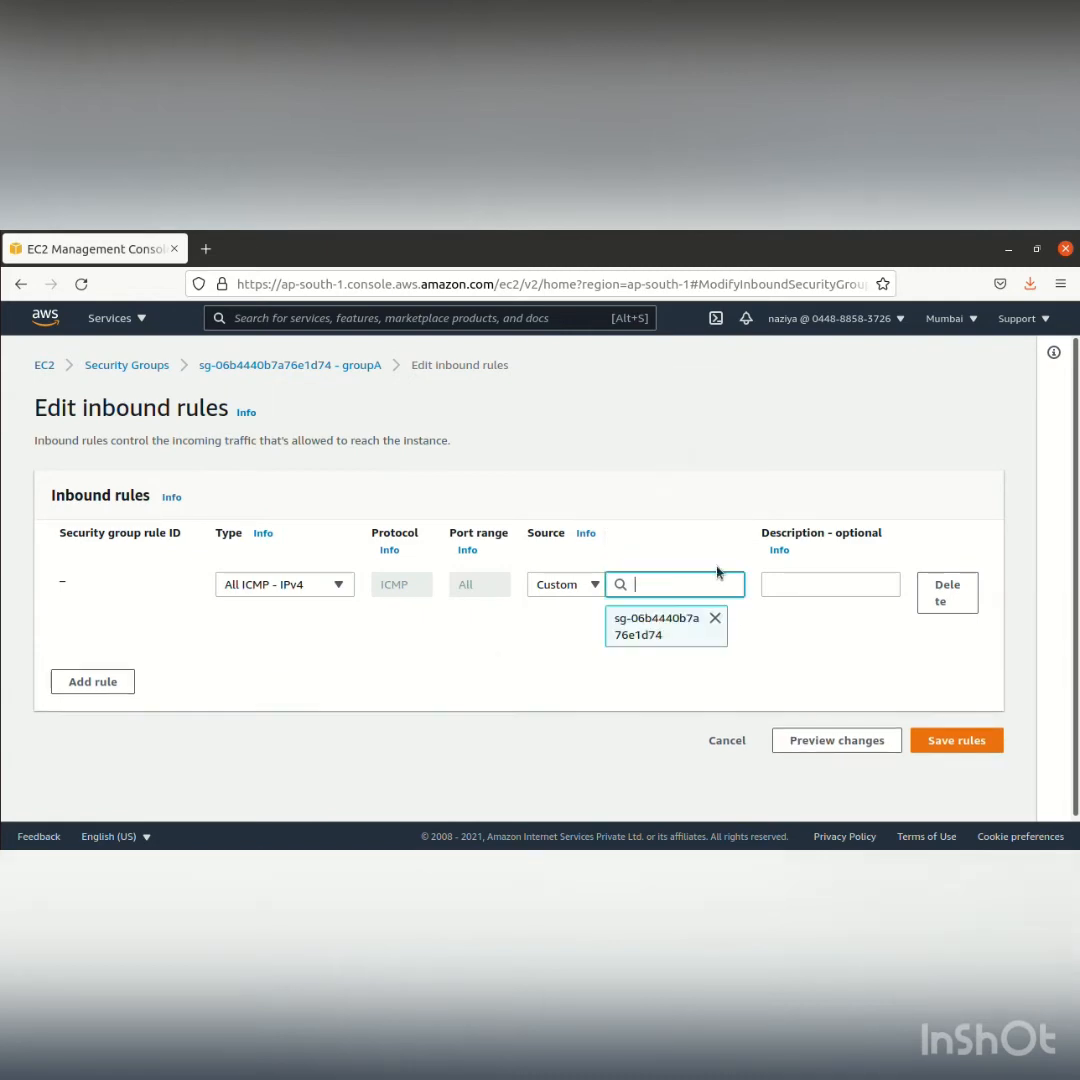
{"action": "left_click", "coordinate": [965, 741]}
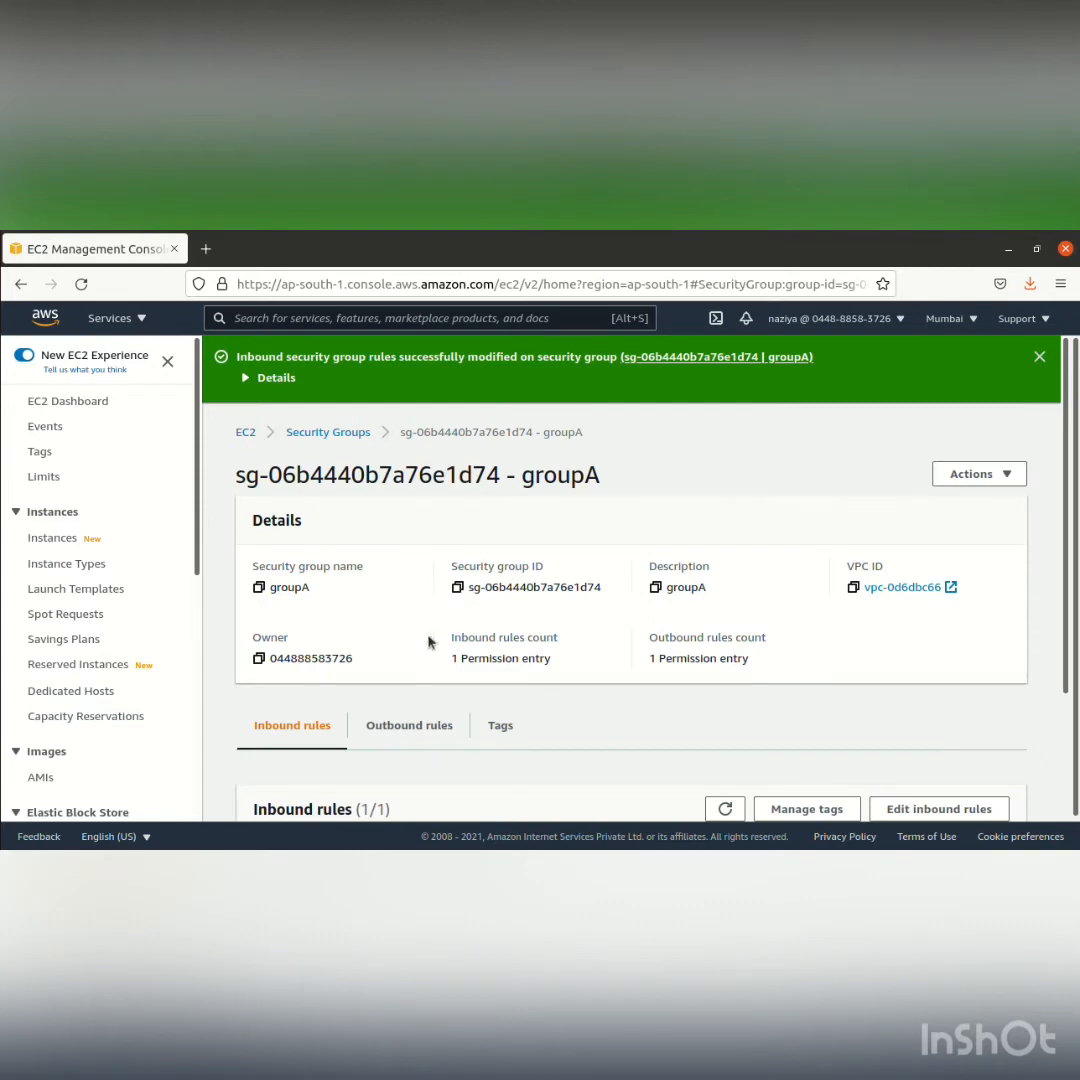
{"action": "left_click", "coordinate": [58, 540]}
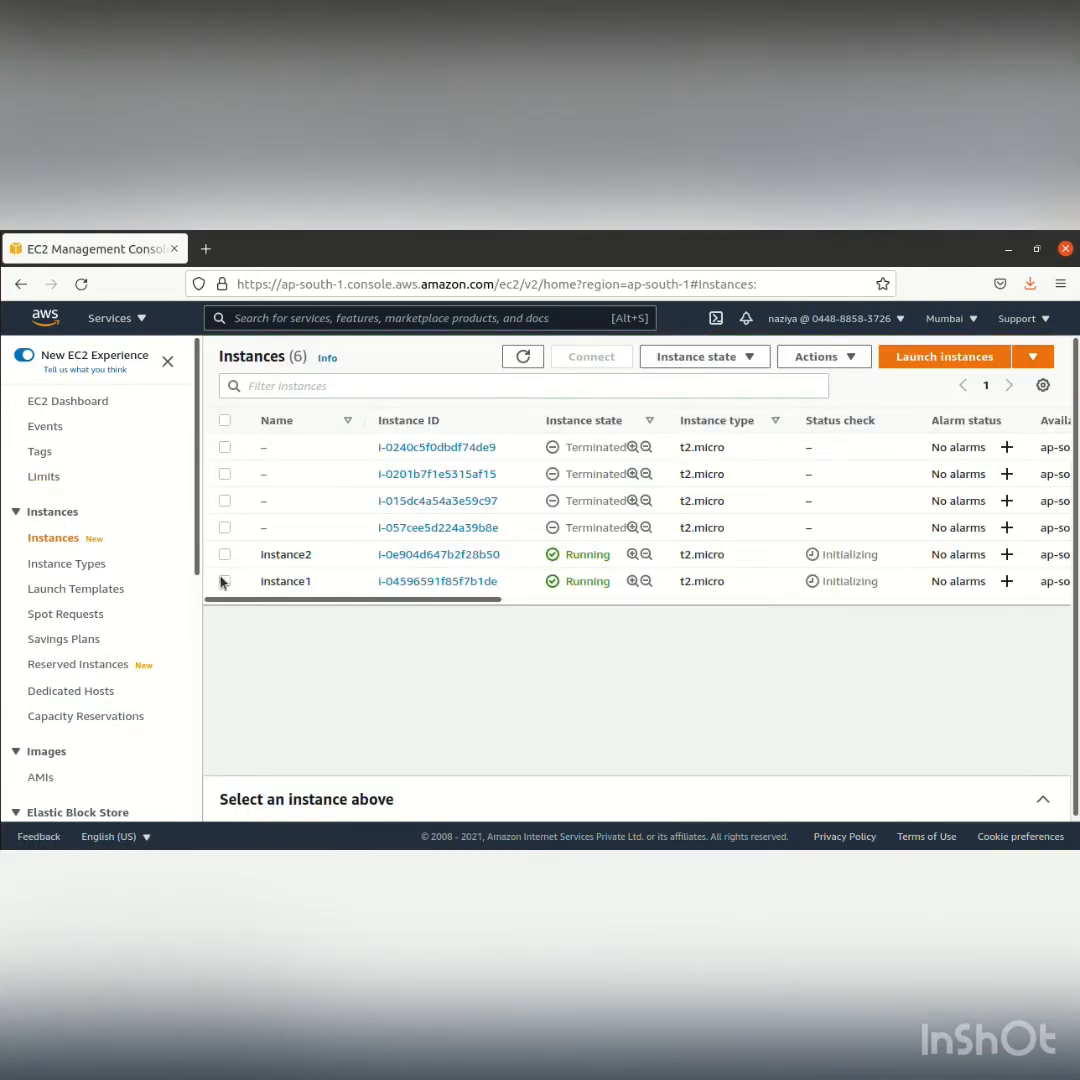
{"action": "left_click", "coordinate": [224, 582]}
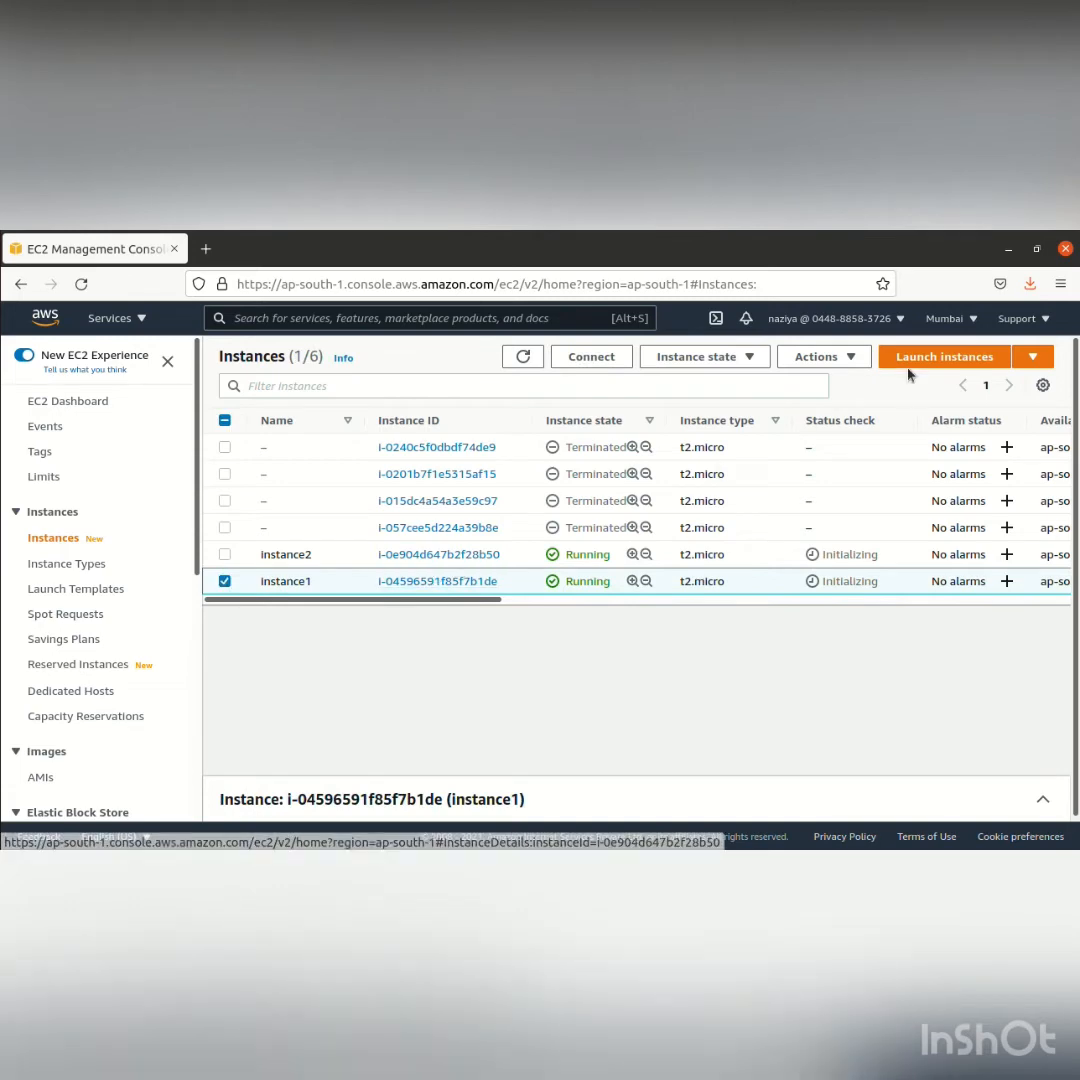
{"action": "left_click", "coordinate": [828, 360]}
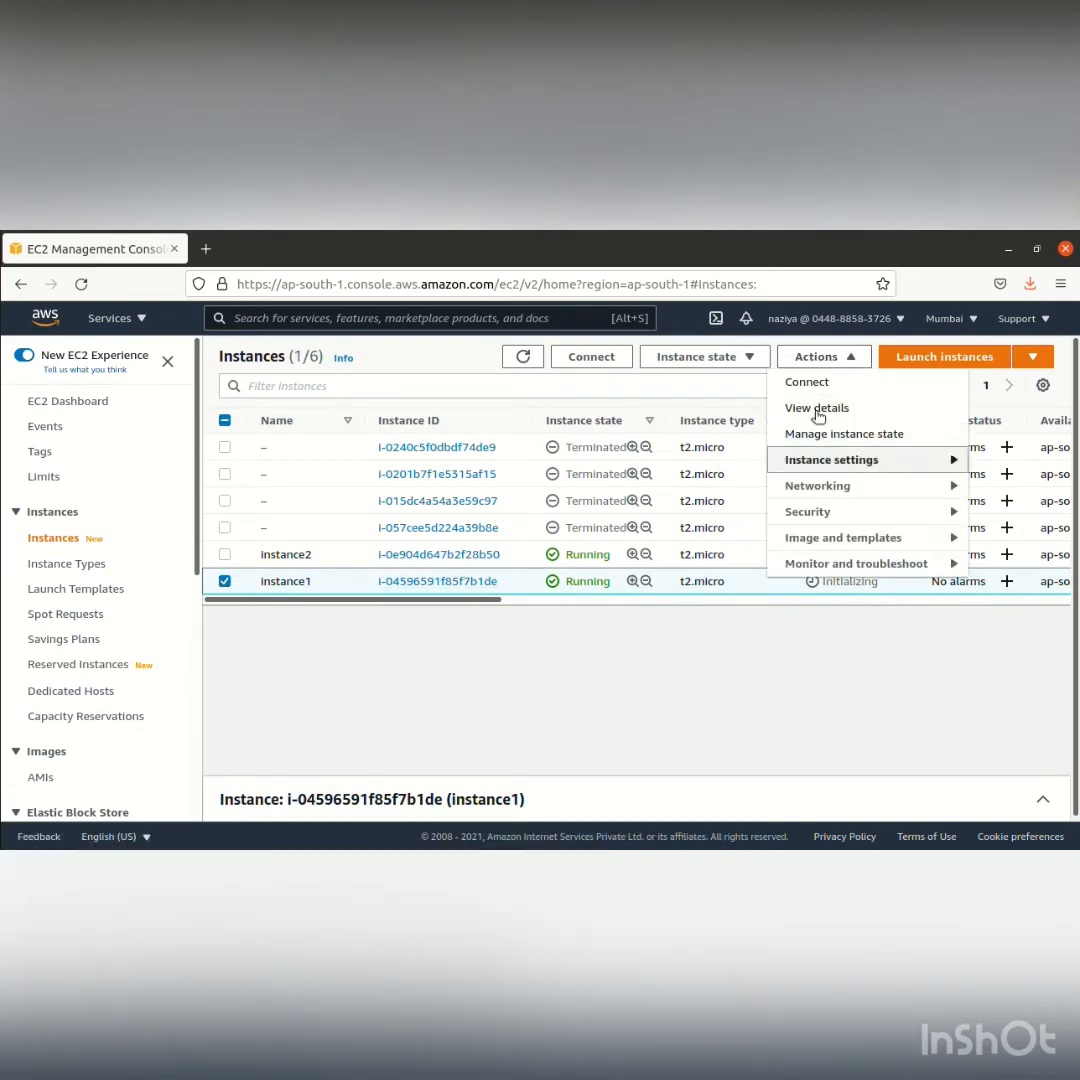
{"action": "left_click", "coordinate": [806, 383]}
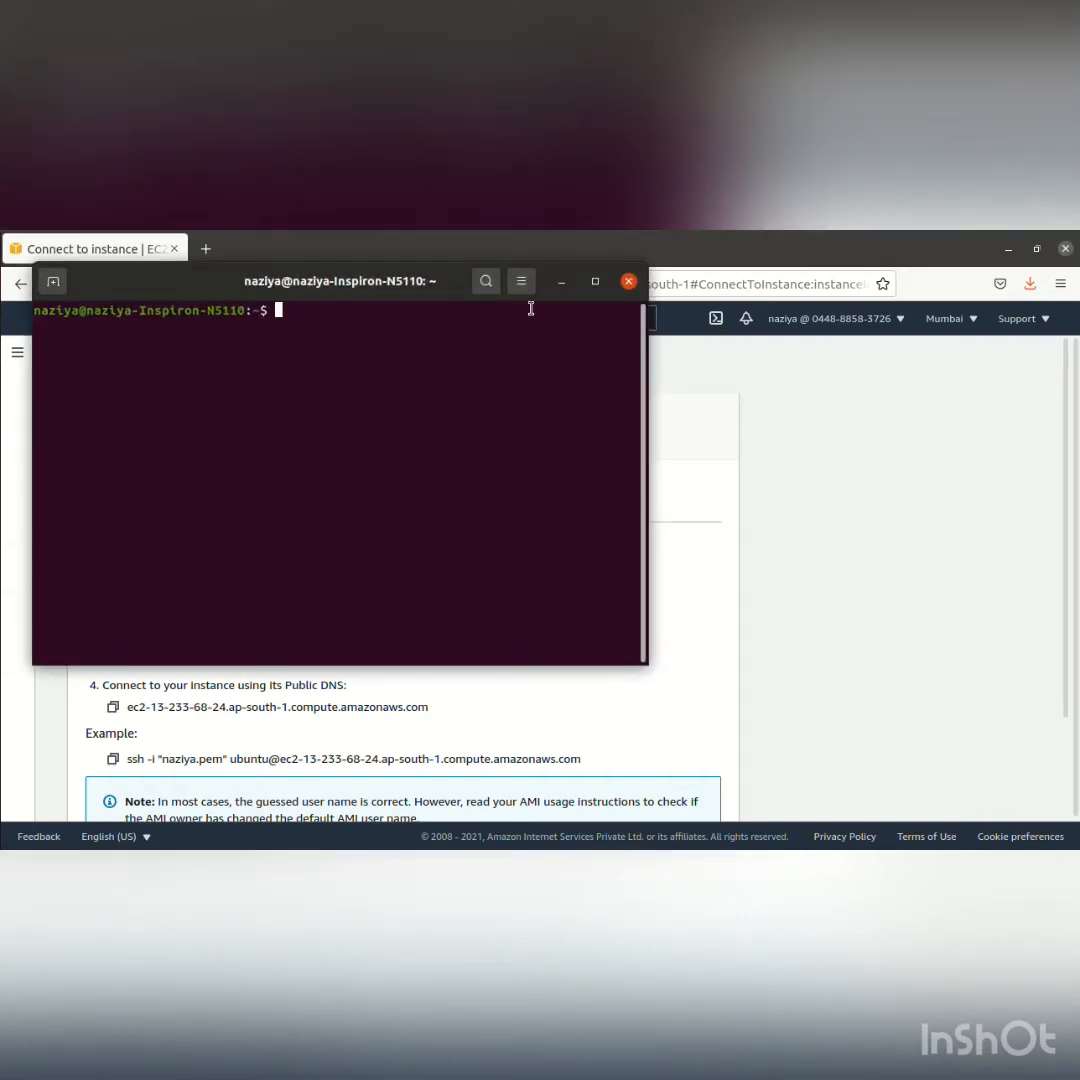
{"action": "left_click", "coordinate": [563, 282]}
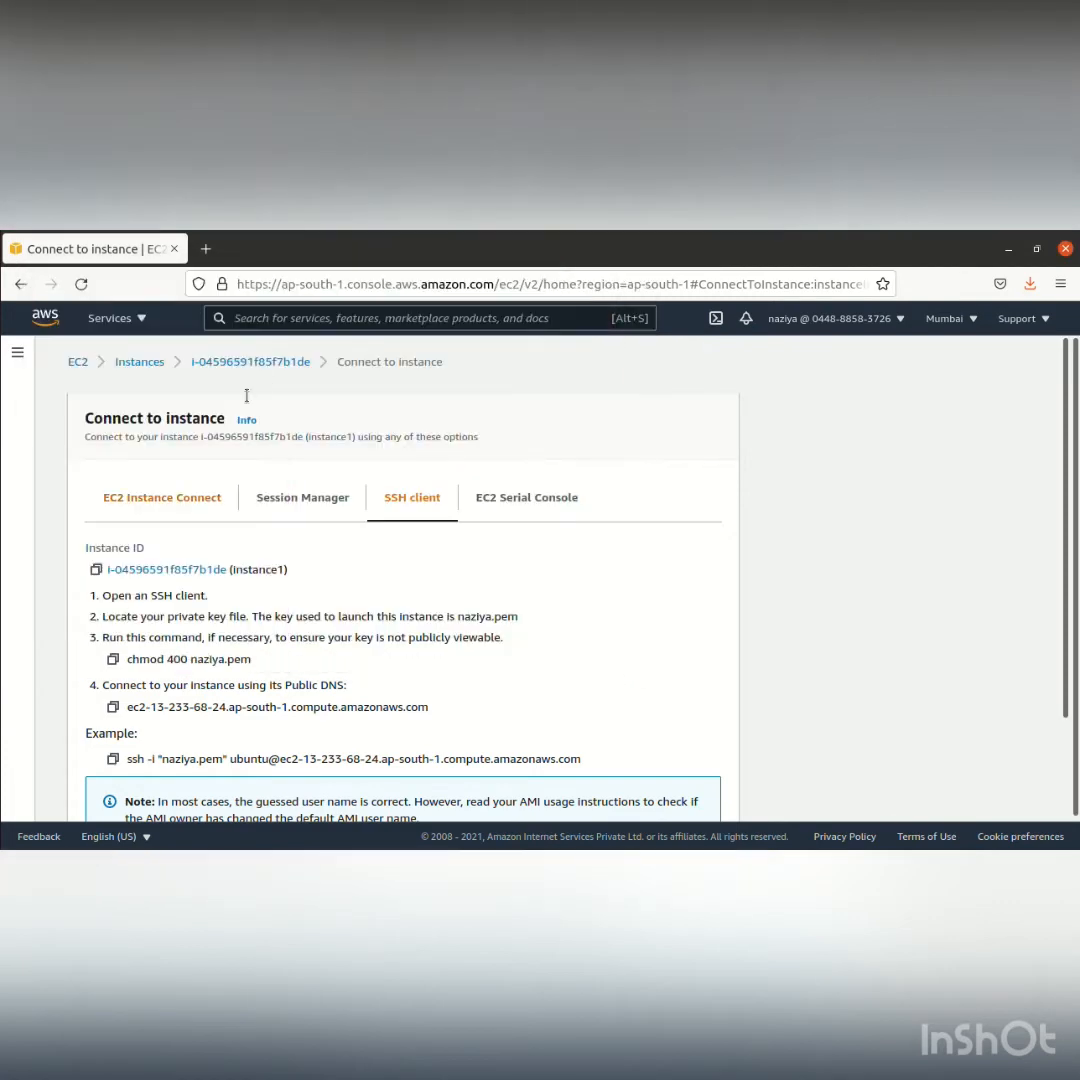
{"action": "left_click", "coordinate": [230, 363]}
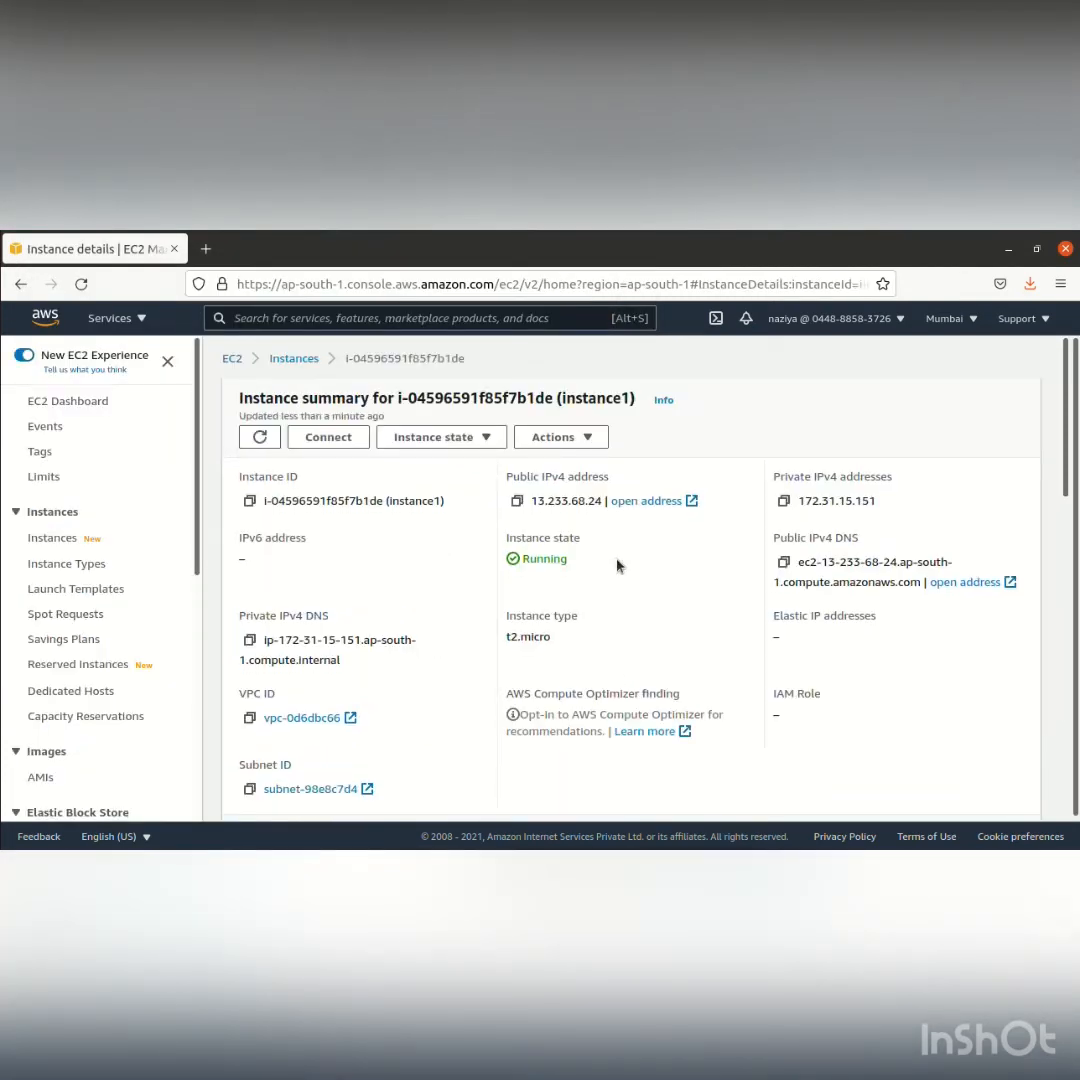
{"action": "left_click", "coordinate": [293, 358]}
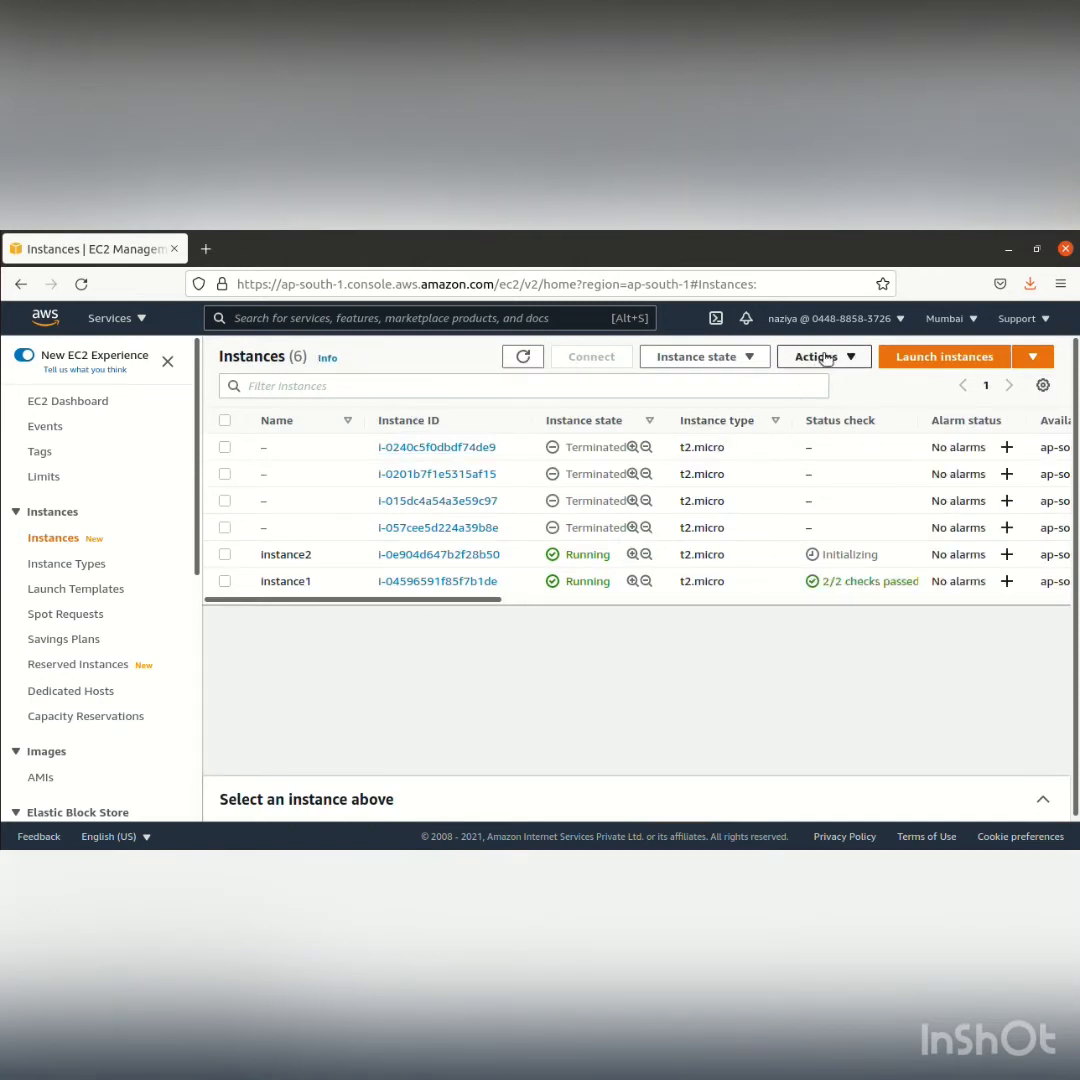
{"action": "left_click", "coordinate": [822, 357]}
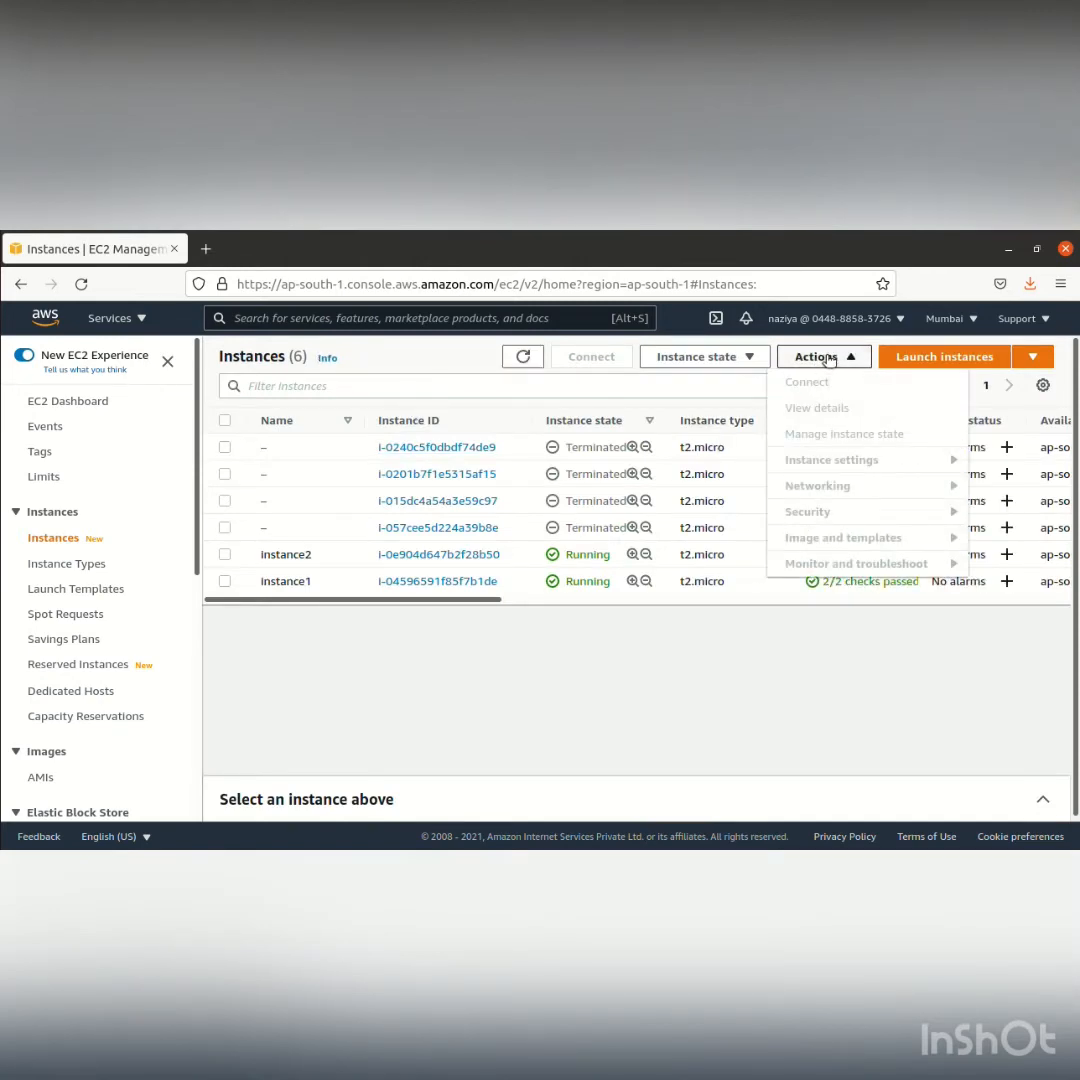
{"action": "left_click", "coordinate": [828, 358]}
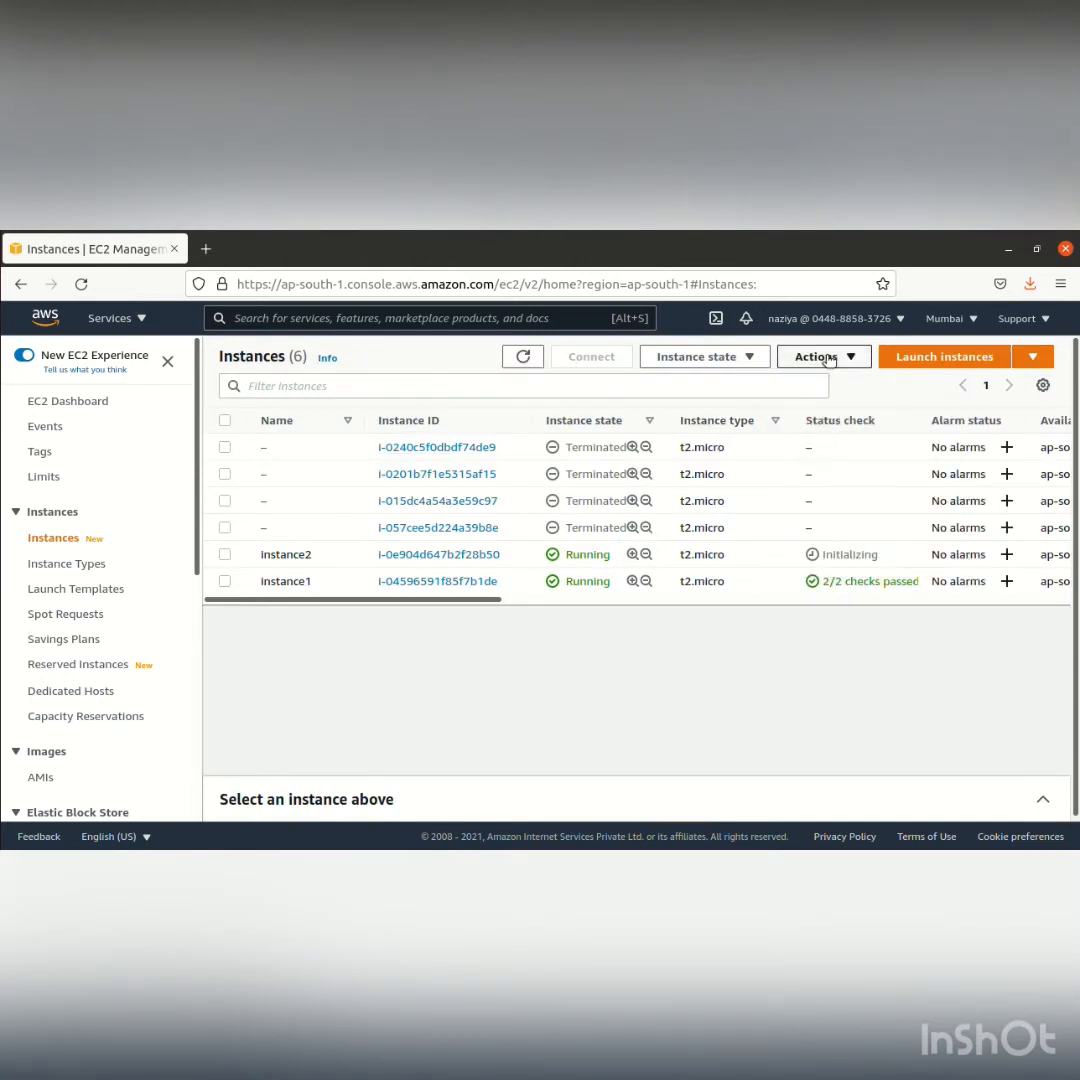
Add the security group groupA to instance1 alongside web_access and save the change
{"action": "left_click", "coordinate": [224, 581]}
{"action": "left_click", "coordinate": [814, 357]}
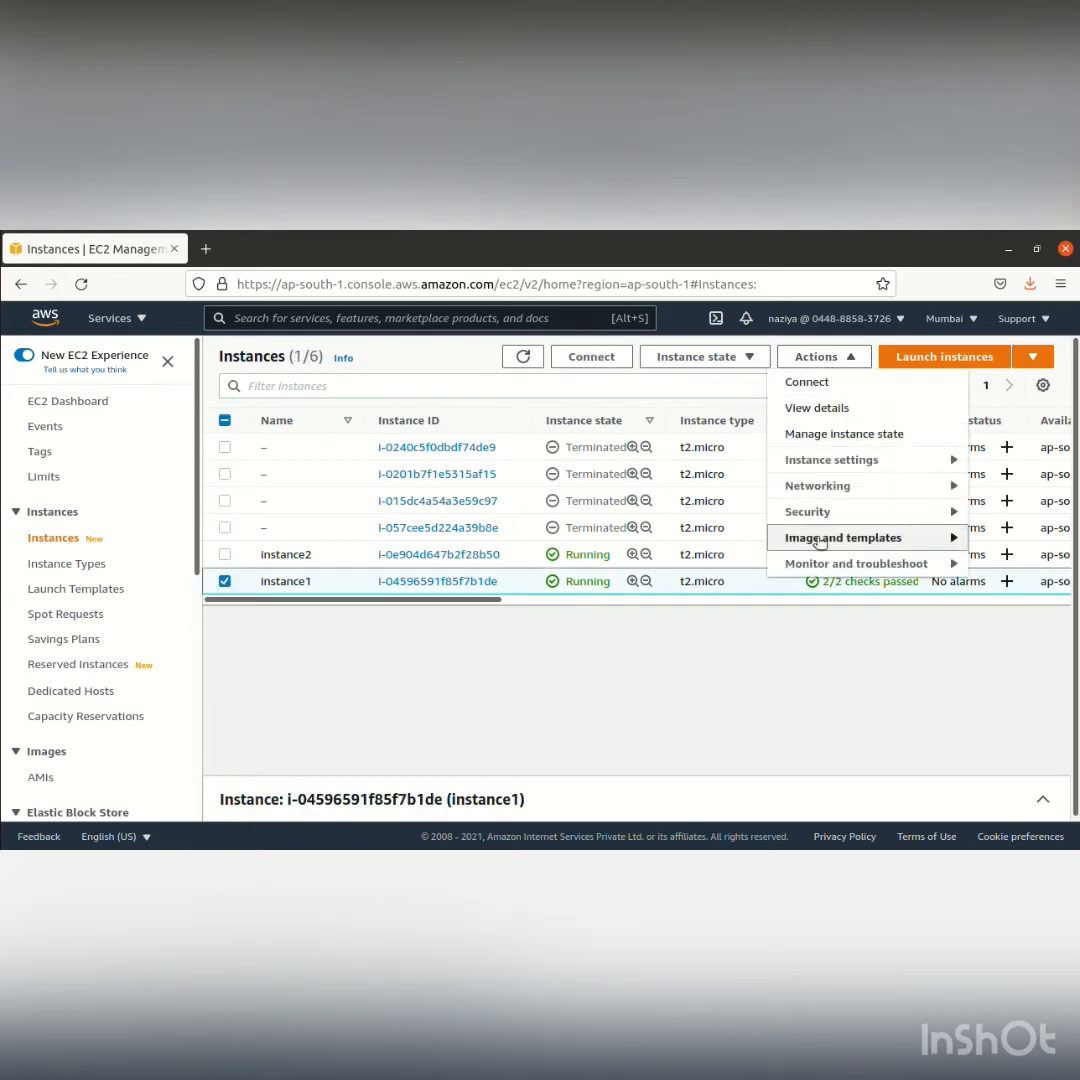
{"action": "mouse_move", "coordinate": [817, 513]}
{"action": "left_click", "coordinate": [714, 515]}
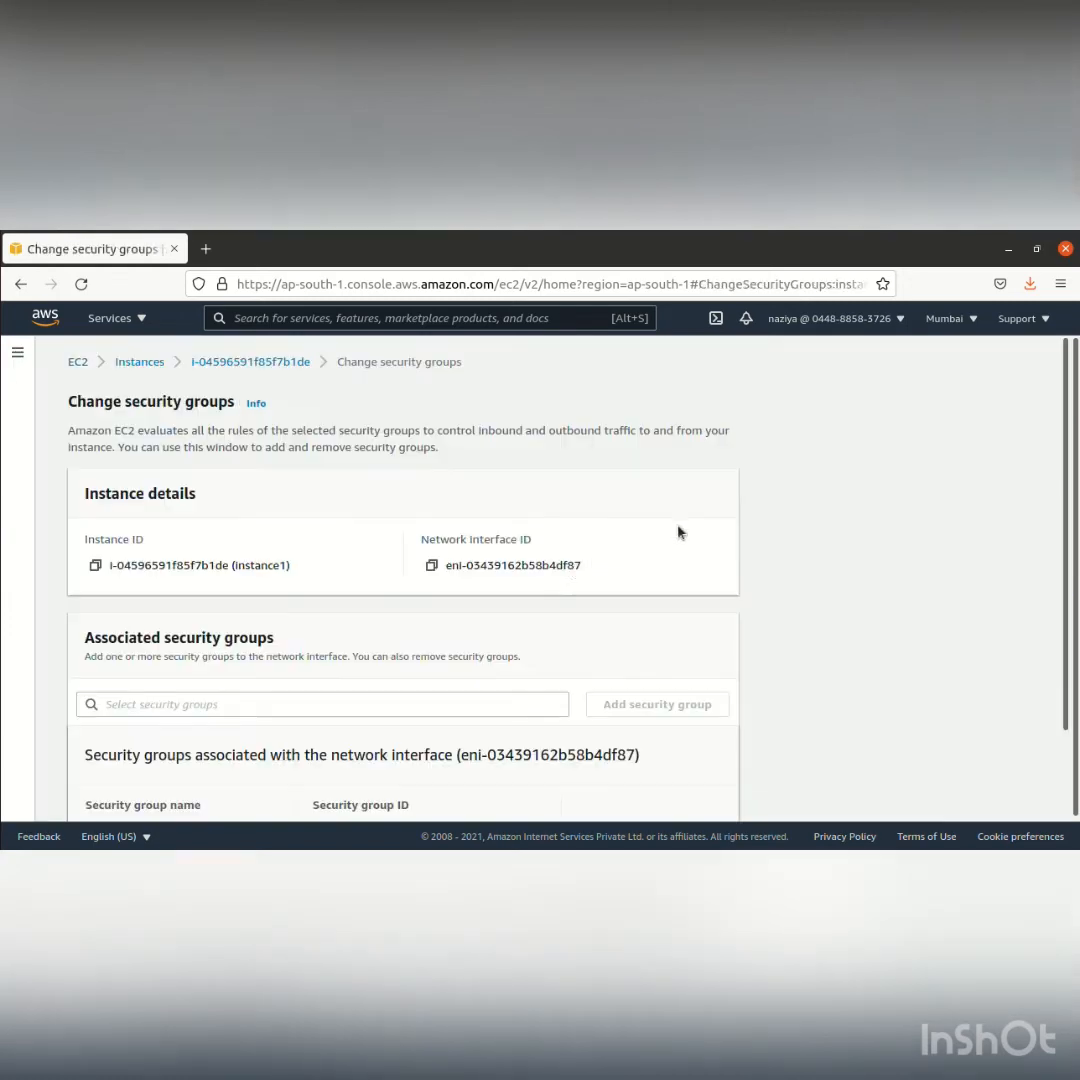
{"action": "left_click", "coordinate": [308, 703]}
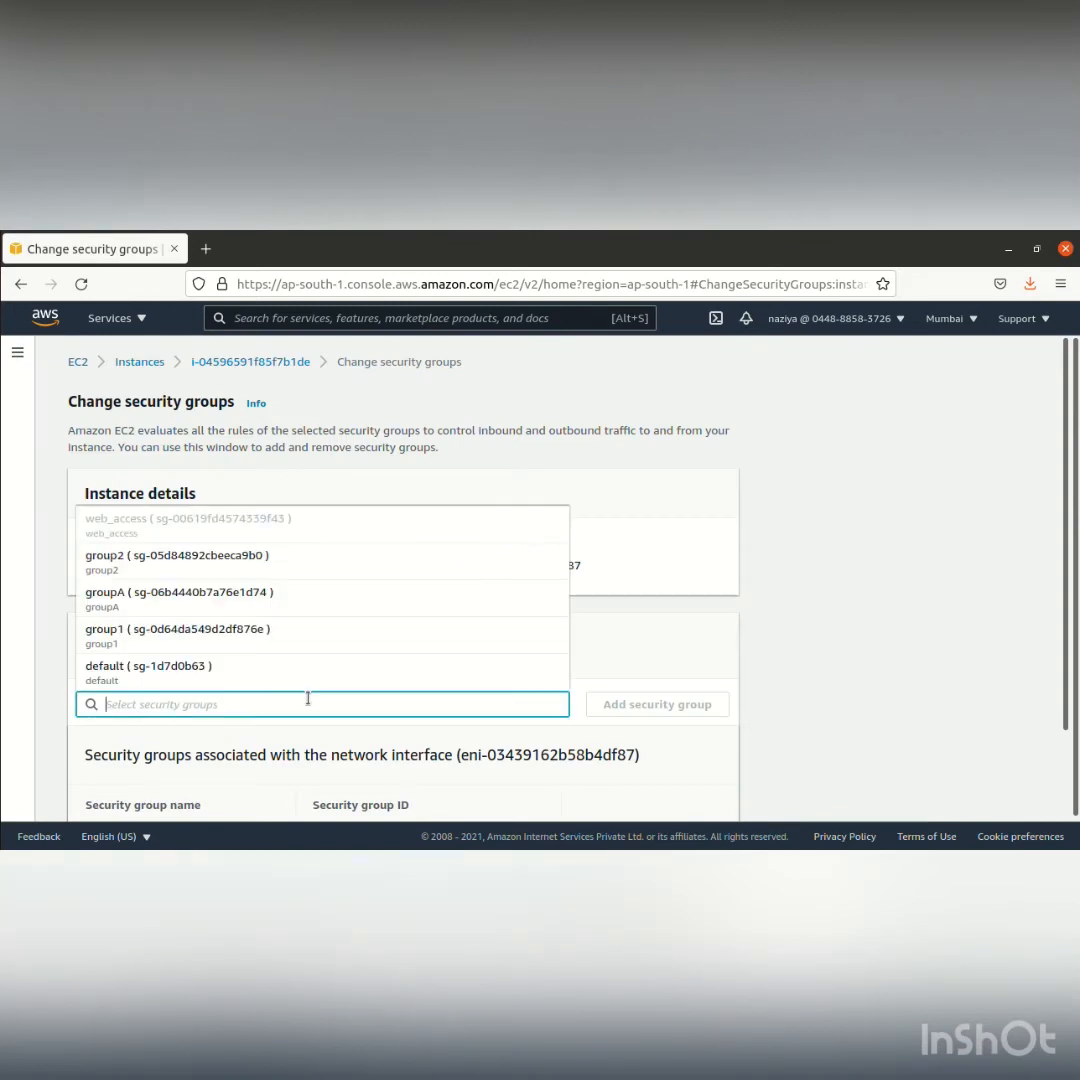
{"action": "left_click", "coordinate": [258, 593]}
{"action": "scroll", "coordinate": [364, 707], "scroll_direction": "down", "scroll_amount": 2}
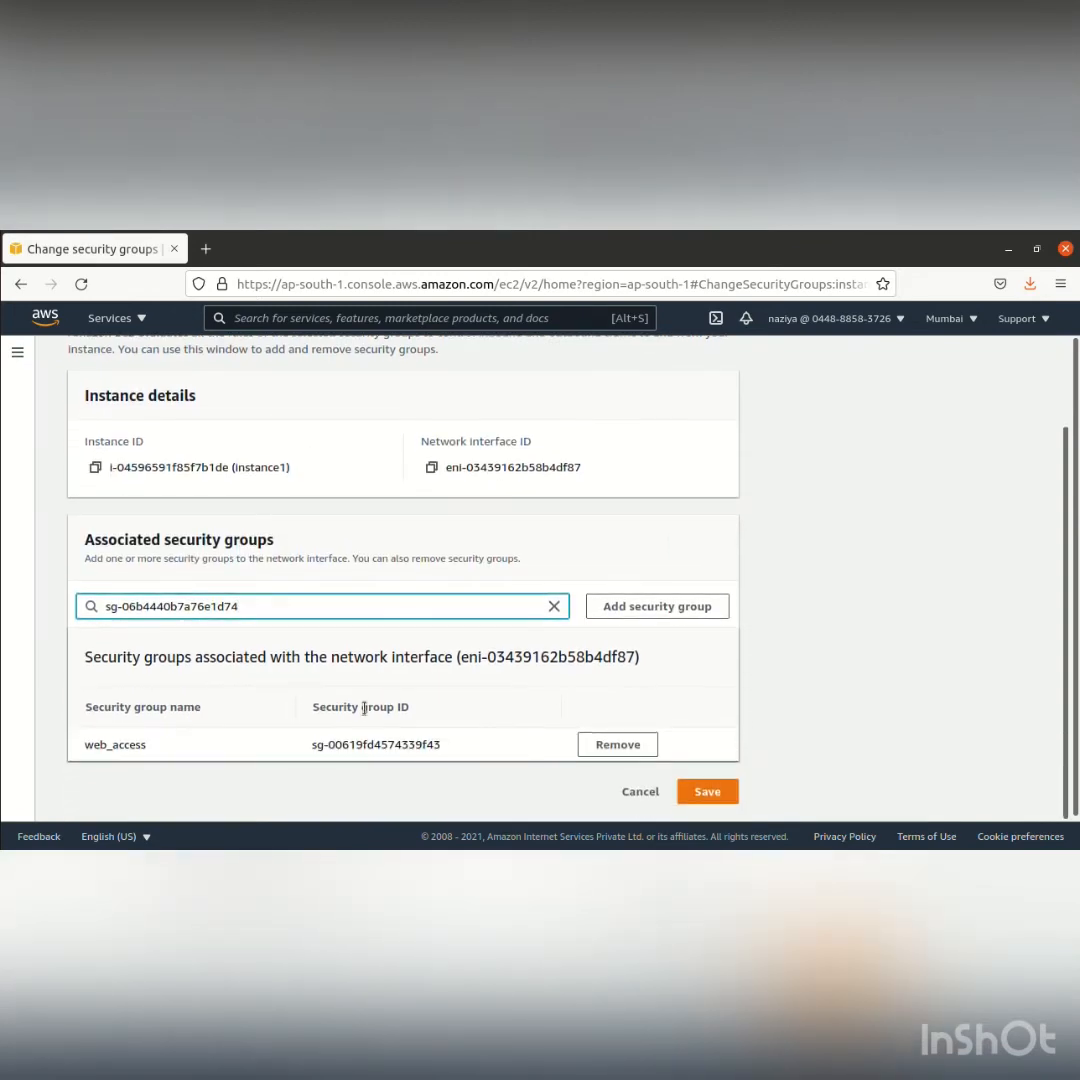
{"action": "left_click", "coordinate": [670, 607]}
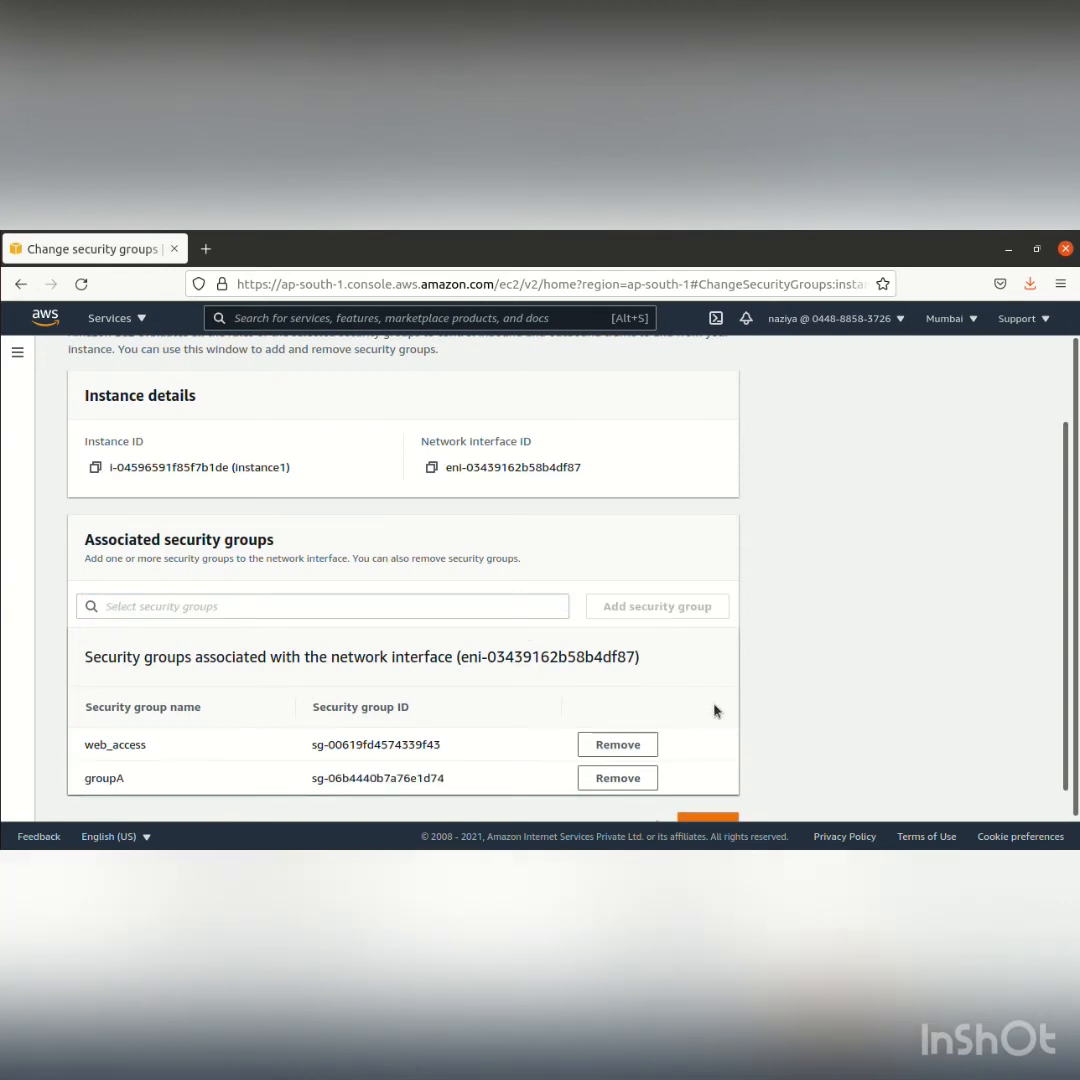
{"action": "scroll", "coordinate": [715, 710], "scroll_direction": "down", "scroll_amount": 1}
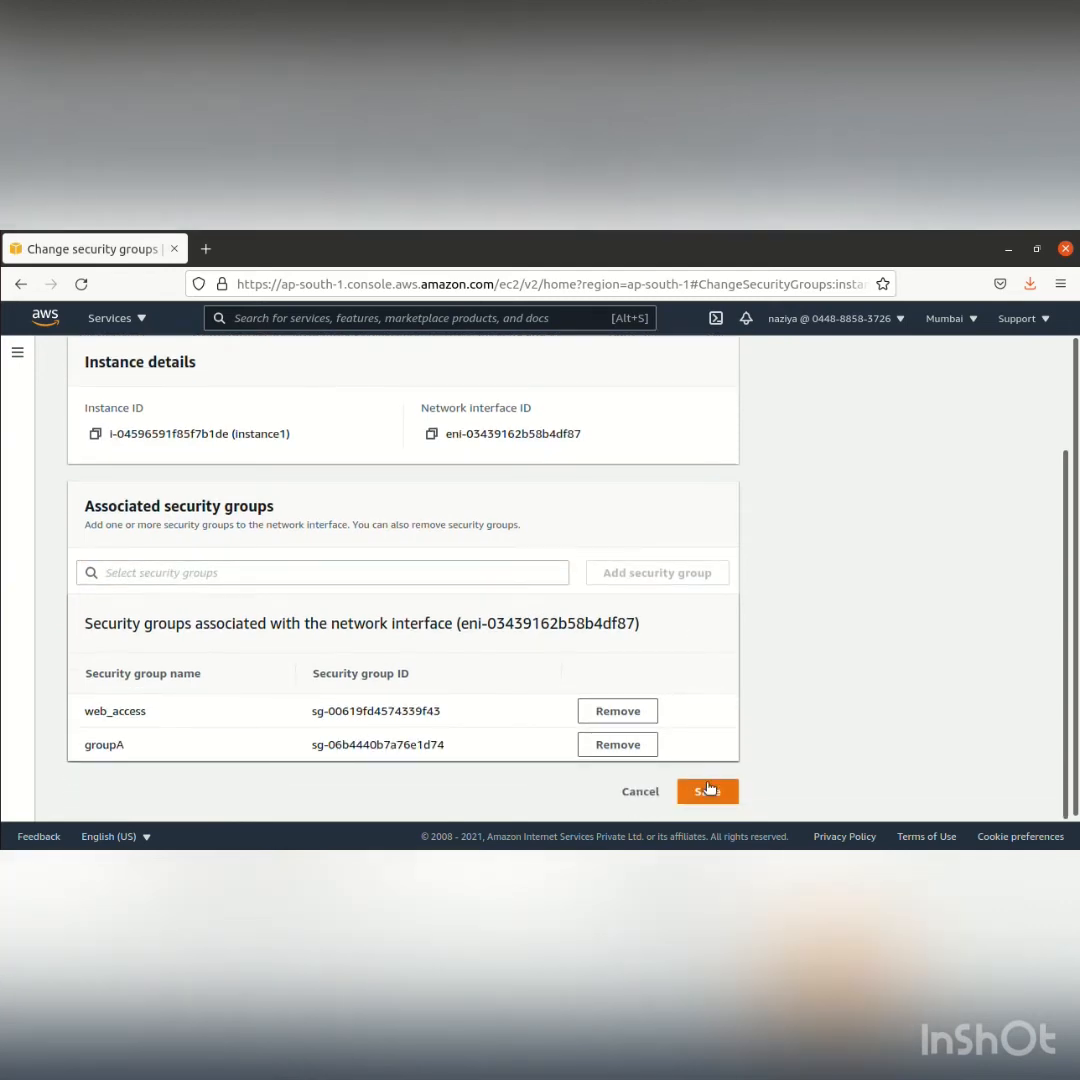
{"action": "left_click", "coordinate": [707, 792]}
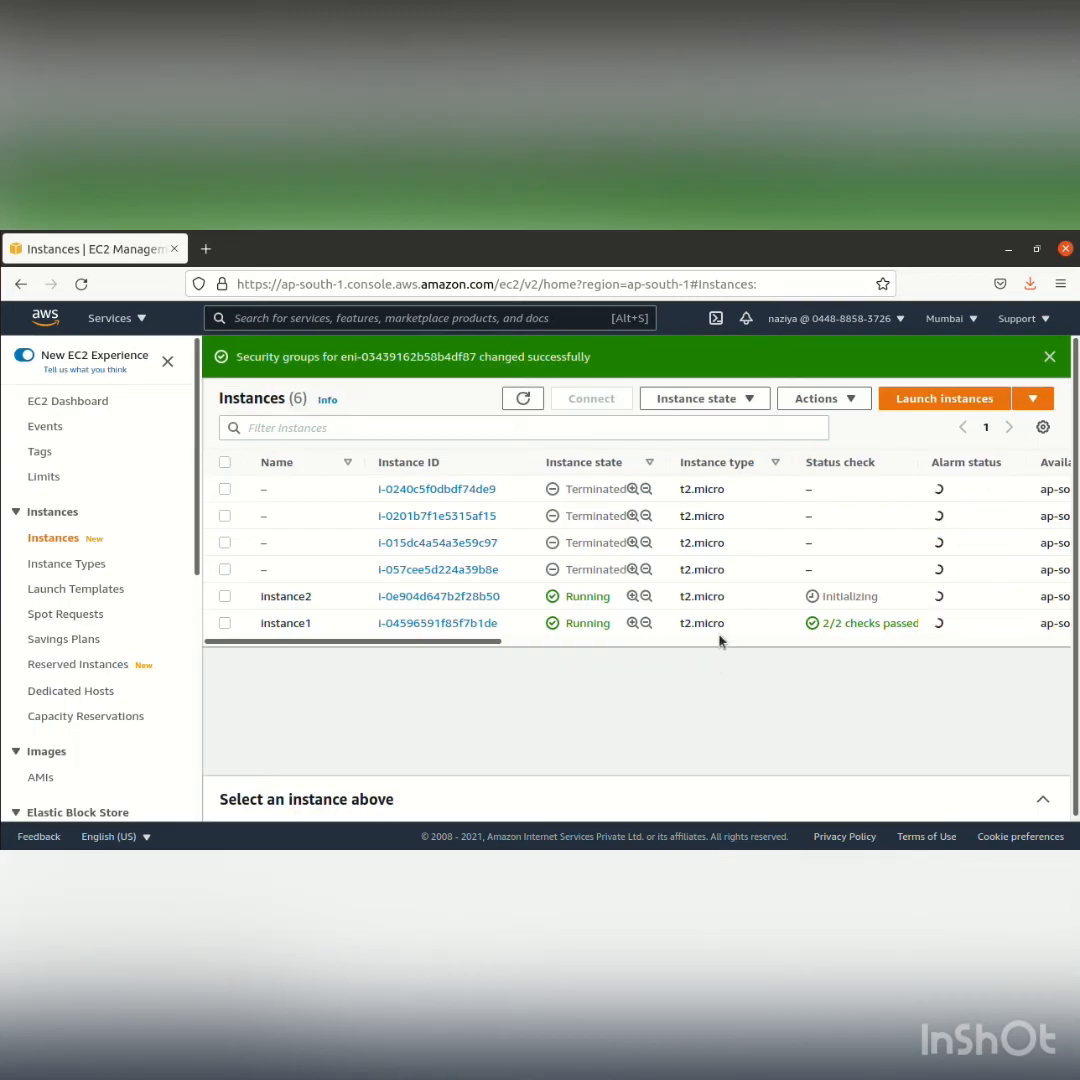
Add the security group groupA to instance2 alongside web_access and save the change
{"action": "left_click", "coordinate": [224, 598]}
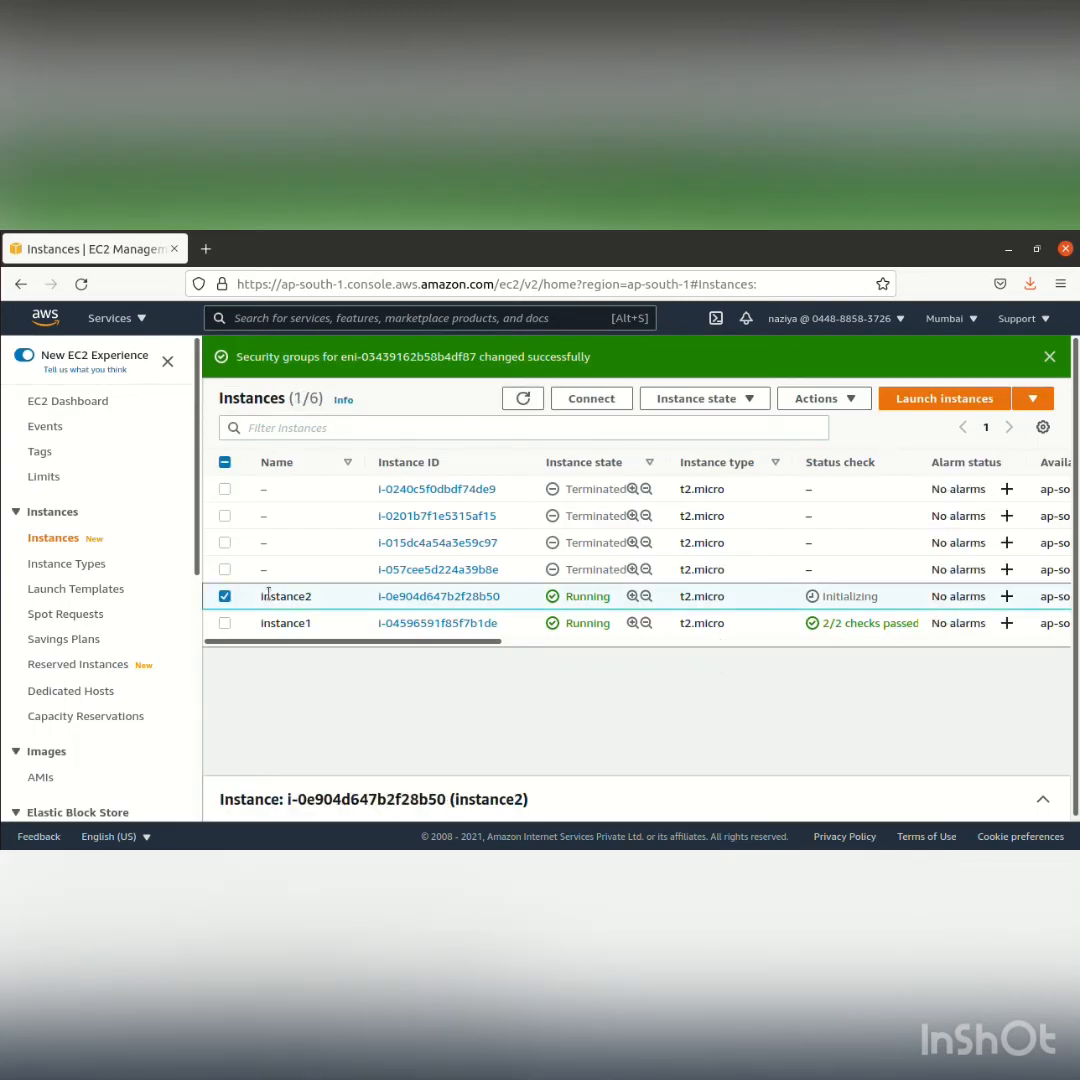
{"action": "left_click", "coordinate": [850, 400]}
{"action": "mouse_move", "coordinate": [818, 553]}
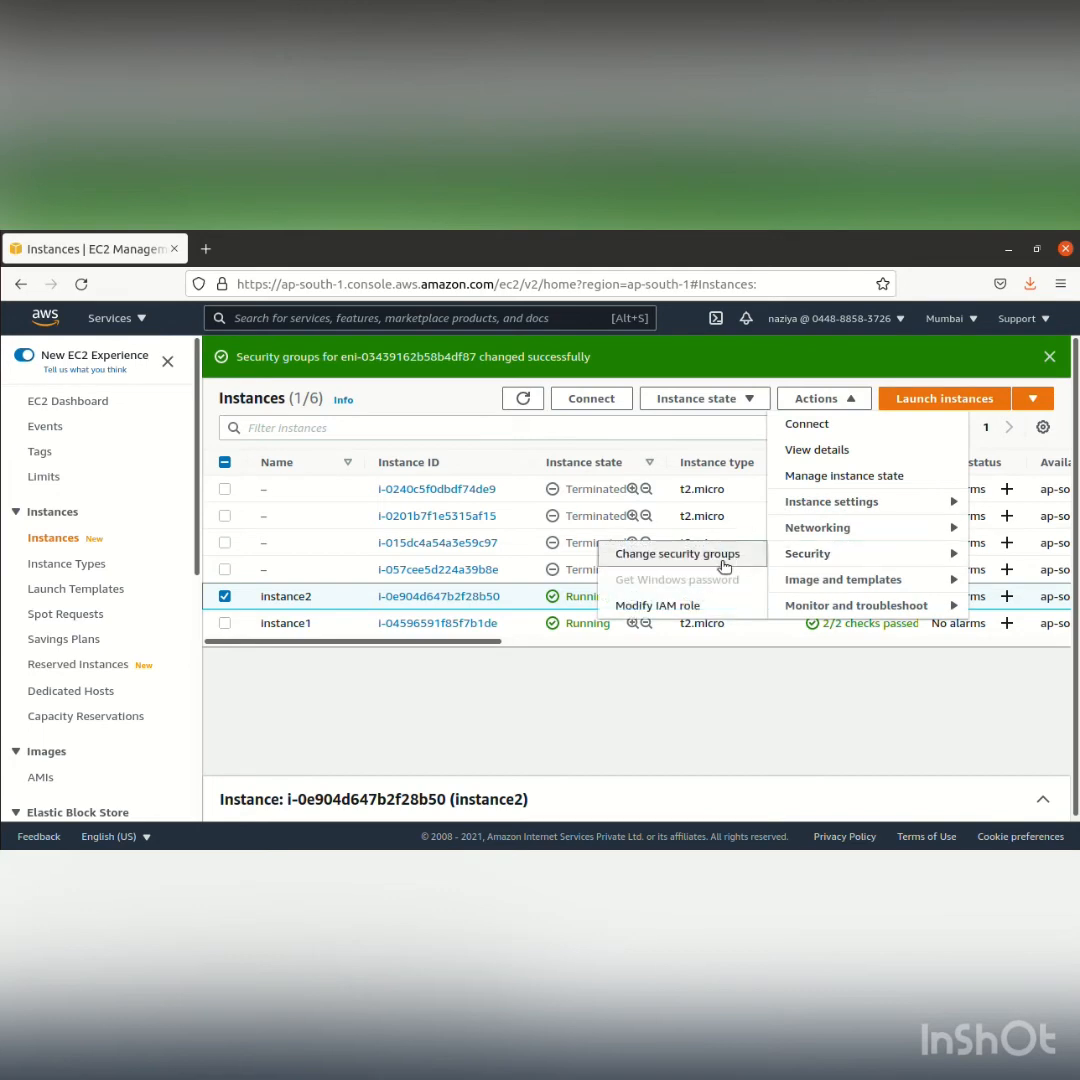
{"action": "left_click", "coordinate": [721, 558]}
{"action": "left_click", "coordinate": [483, 700]}
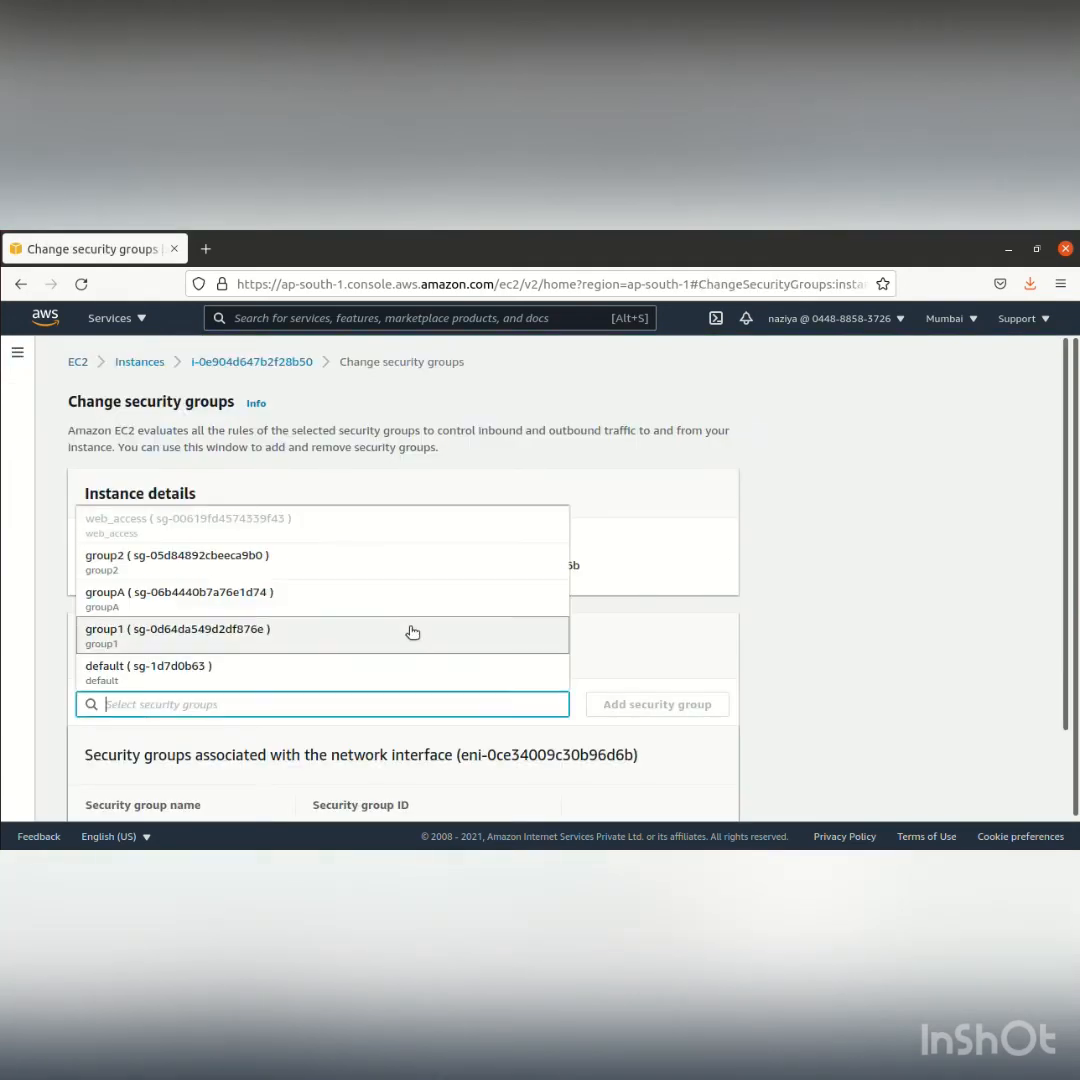
{"action": "left_click", "coordinate": [417, 591]}
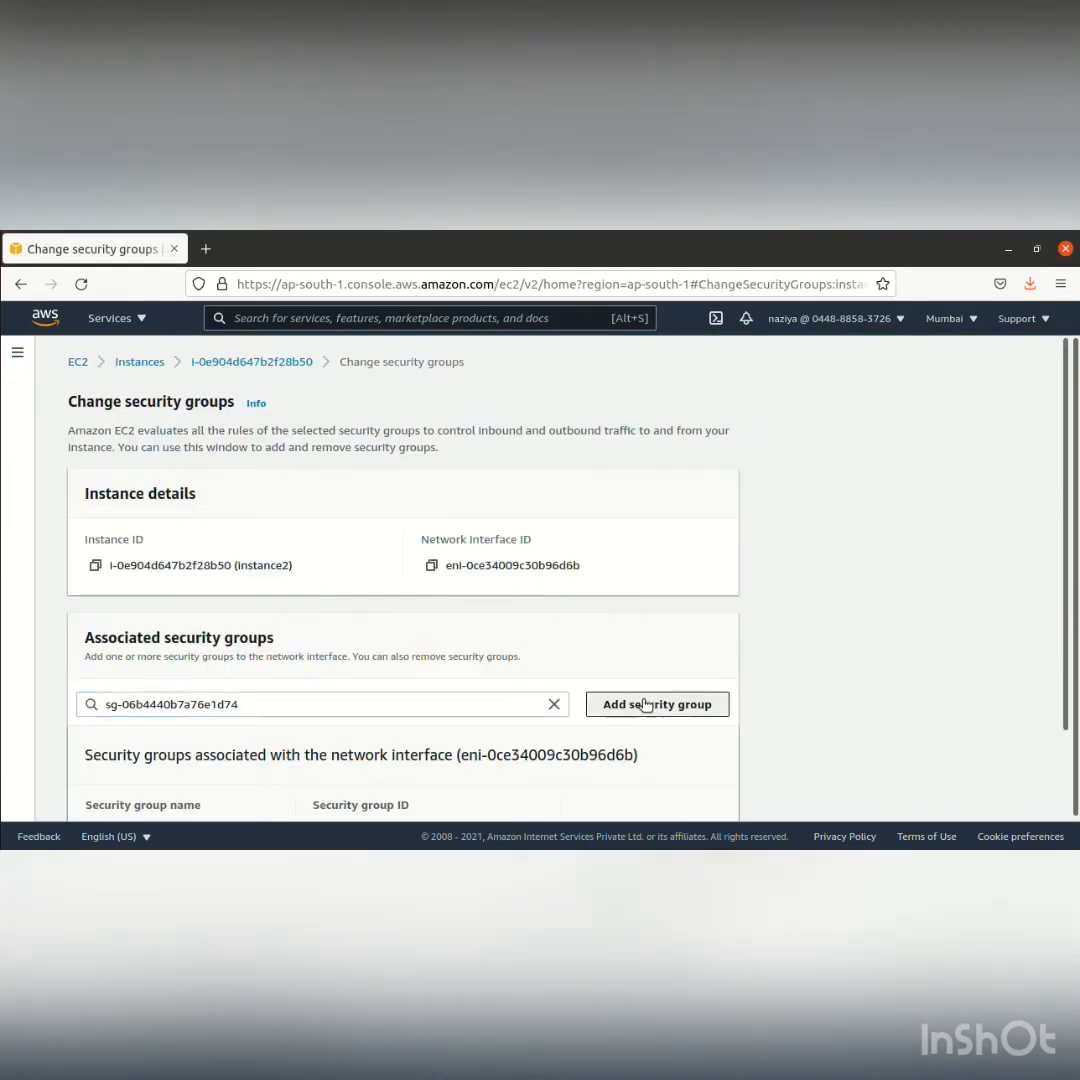
{"action": "left_click", "coordinate": [644, 704]}
{"action": "scroll", "coordinate": [720, 718], "scroll_direction": "down", "scroll_amount": 2}
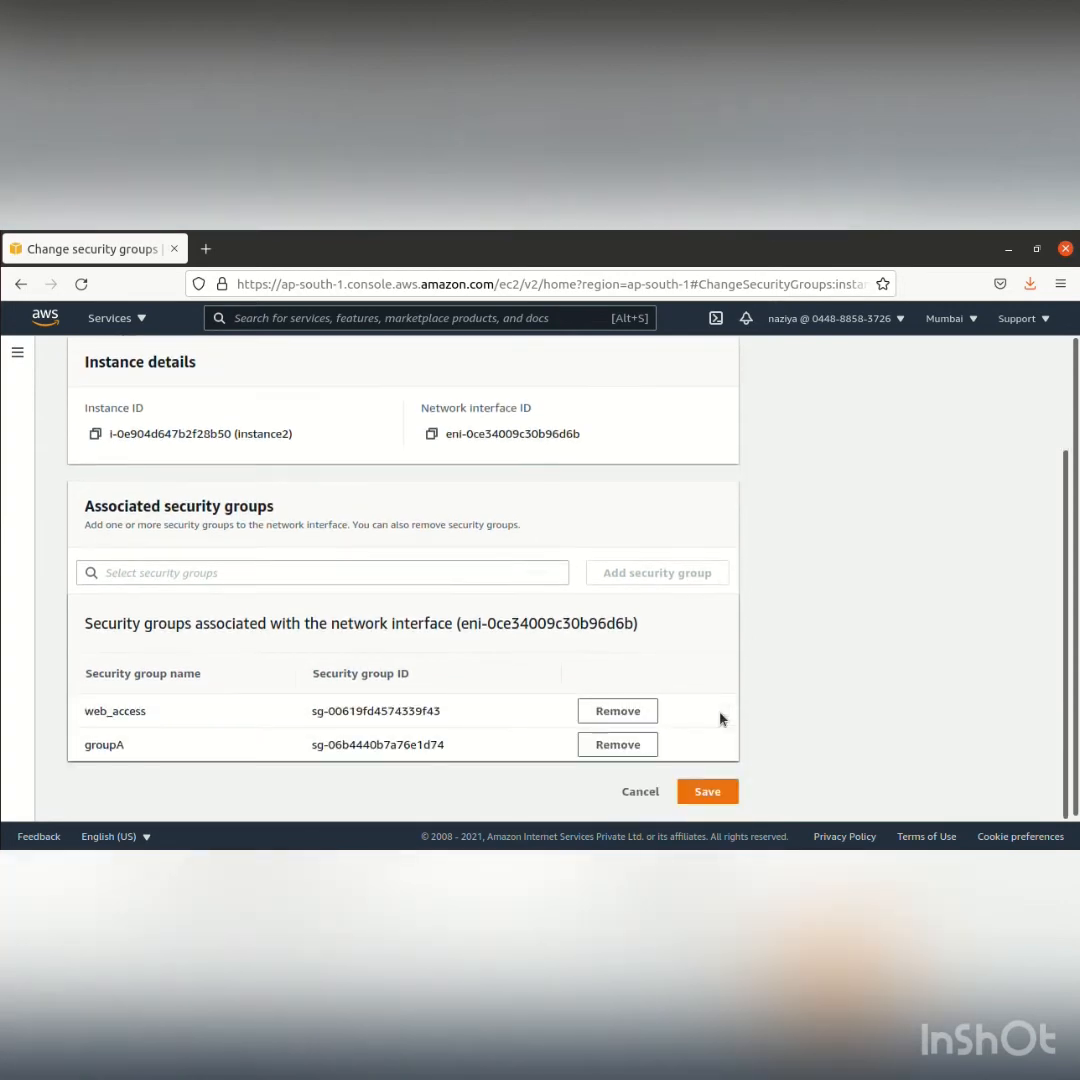
{"action": "left_click", "coordinate": [711, 797]}
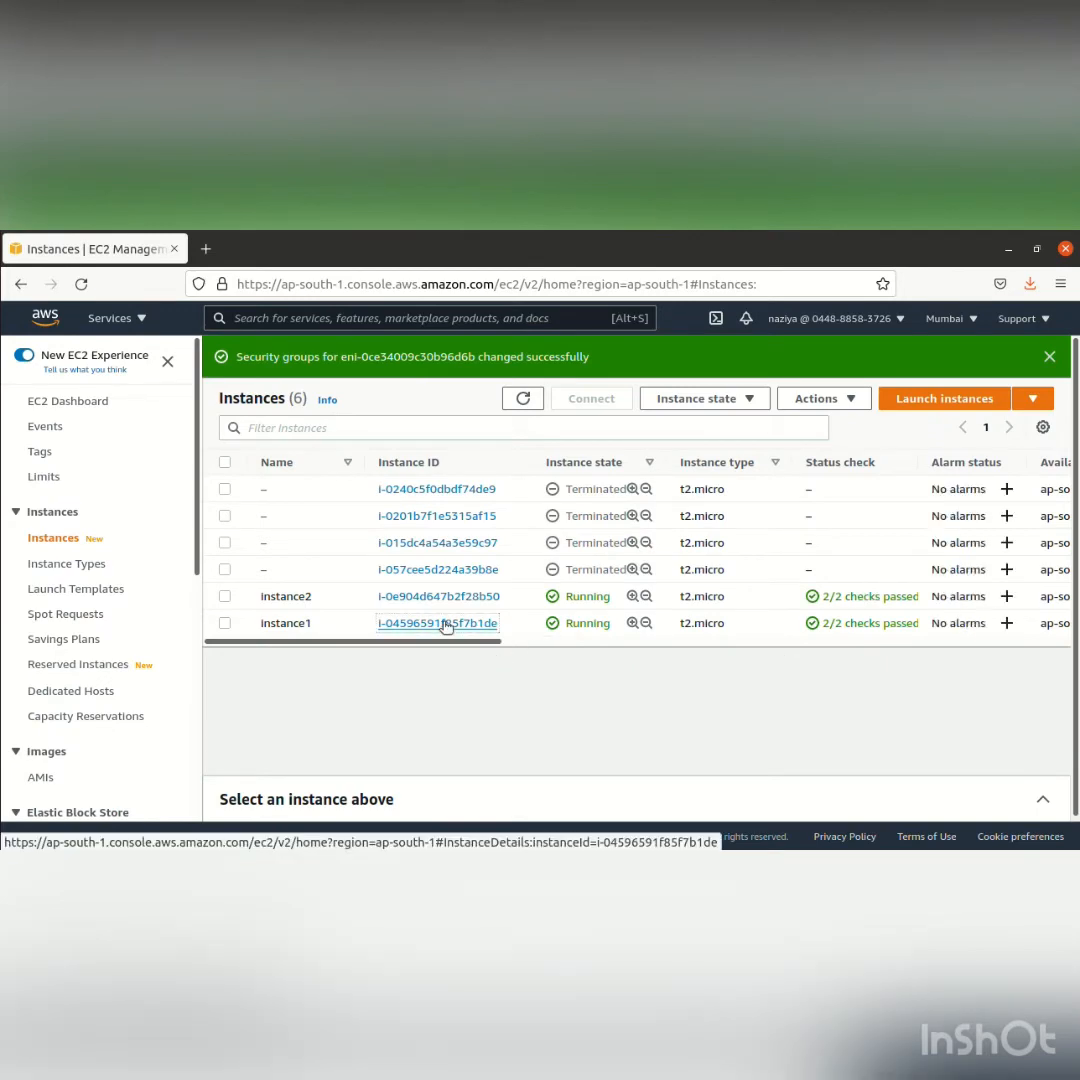
Open the SSH connection instructions for instance1, and change to the Downloads directory in a new Terminal window
{"action": "left_click", "coordinate": [445, 626]}
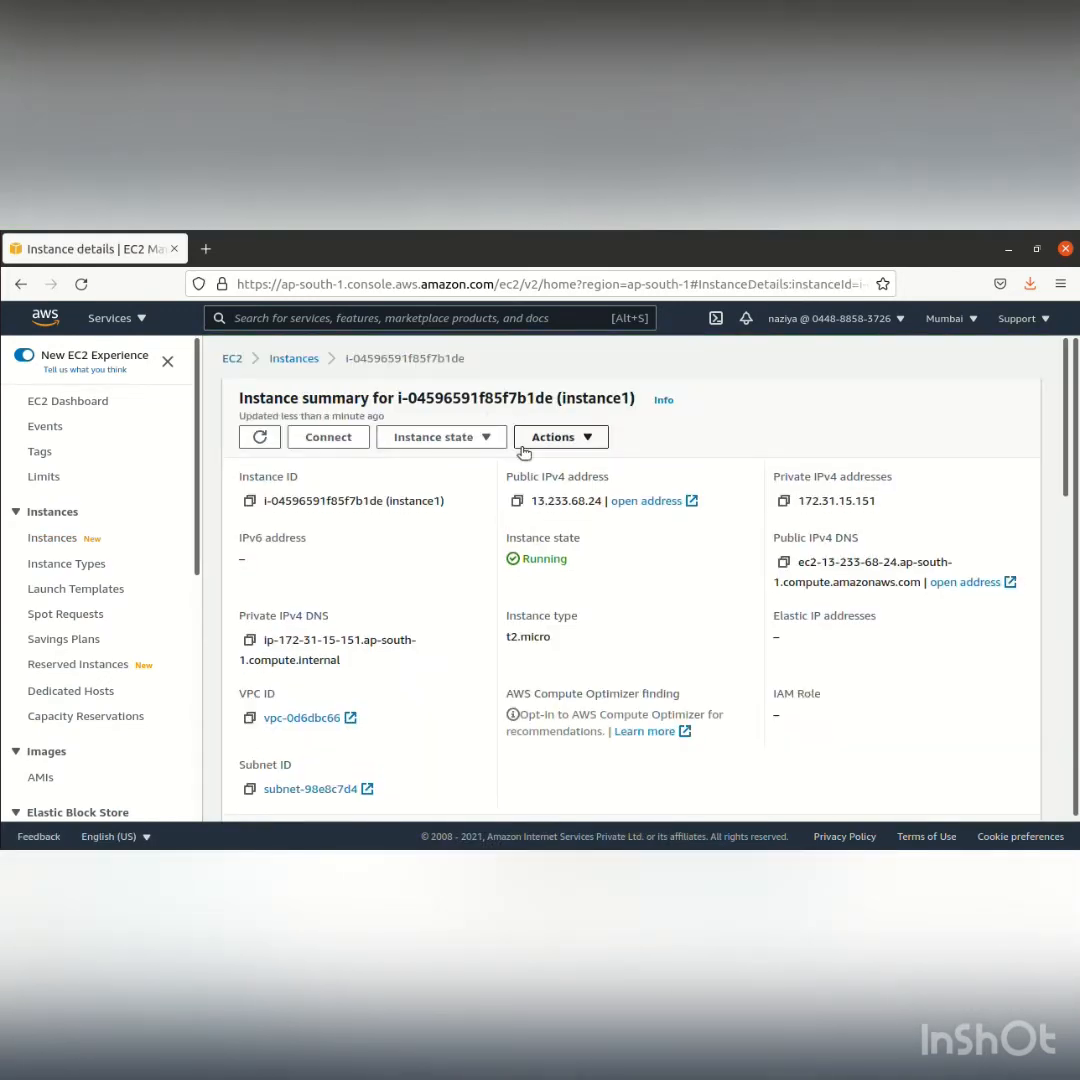
{"action": "left_click", "coordinate": [330, 438]}
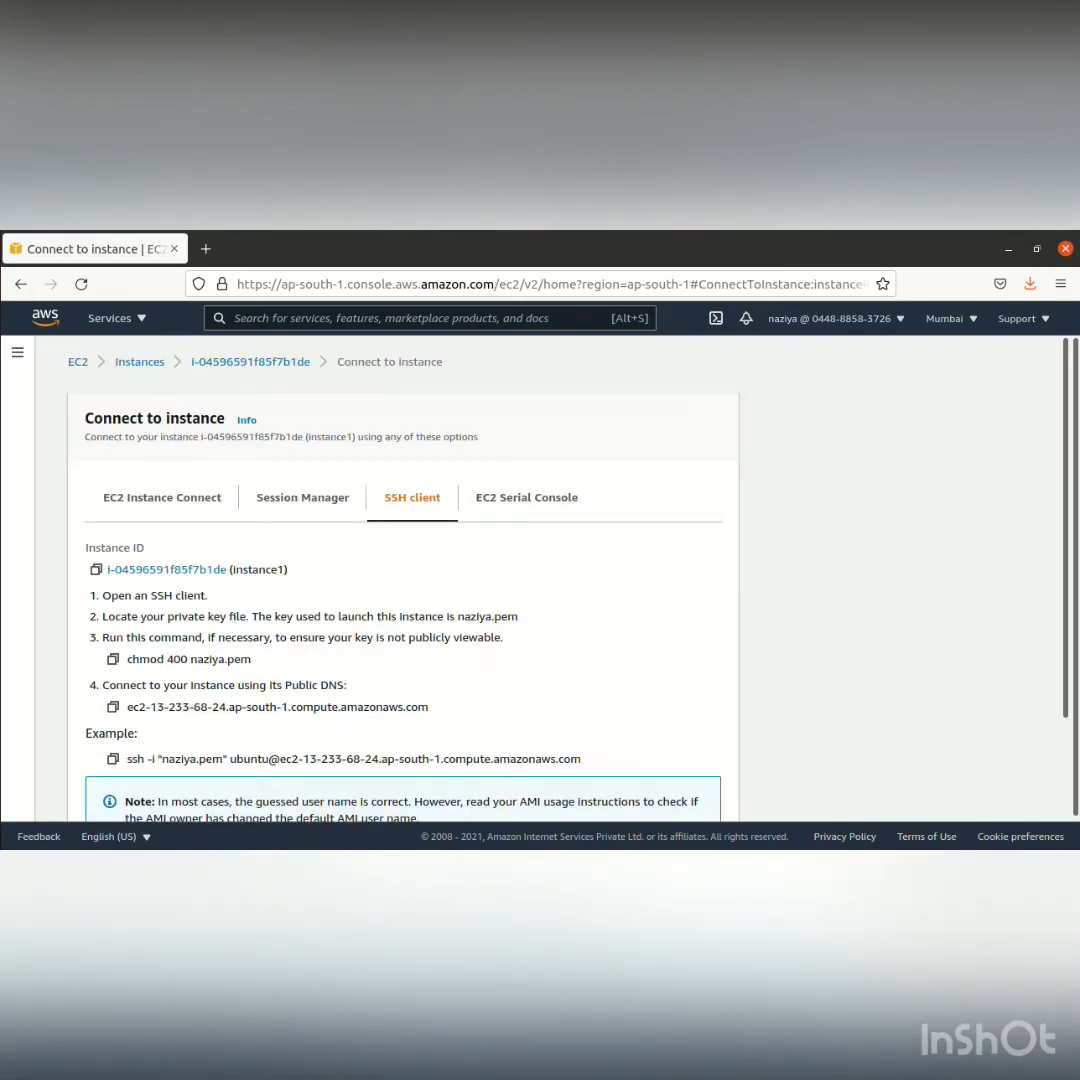
{"action": "right_click", "coordinate": [18, 646]}
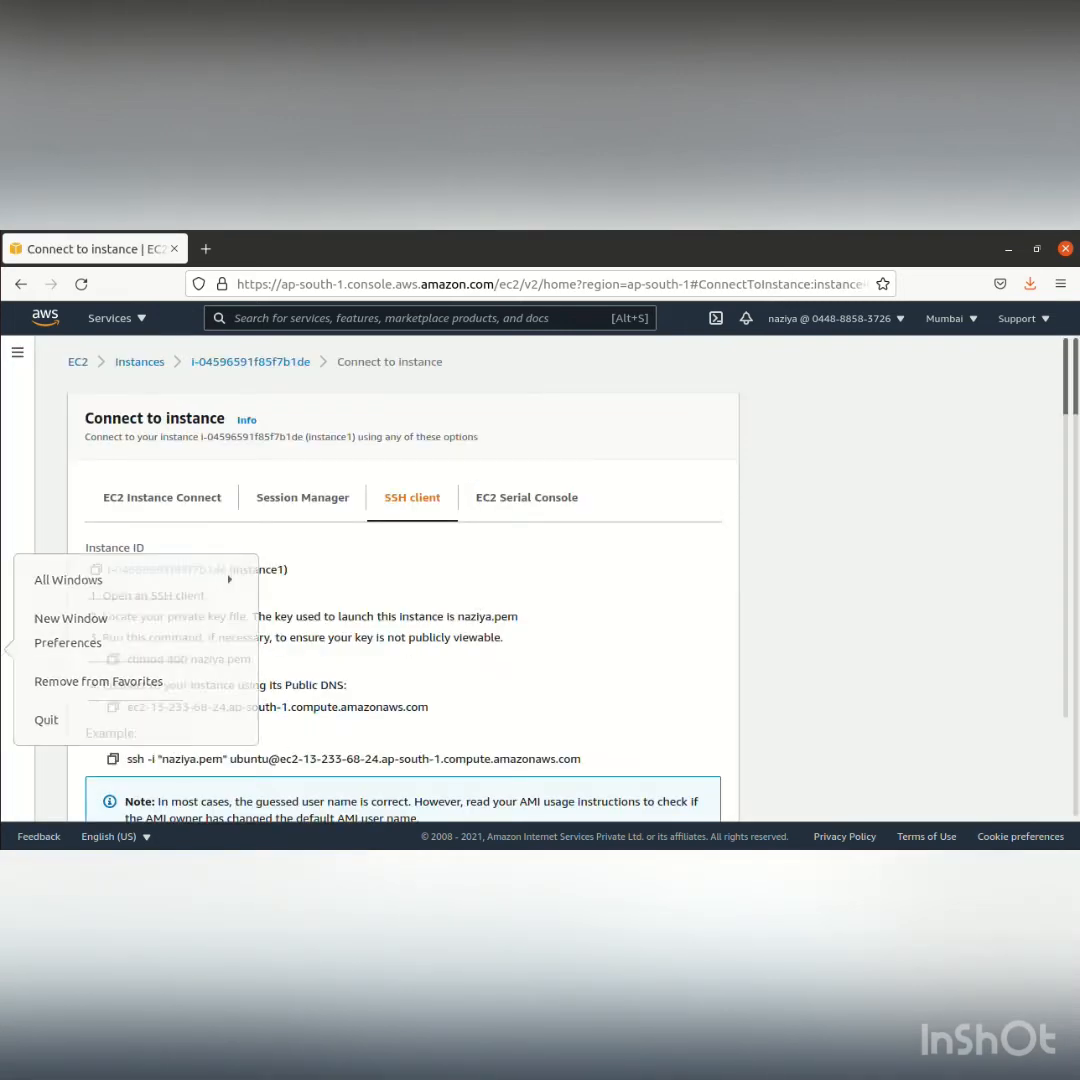
{"action": "left_click", "coordinate": [68, 618]}
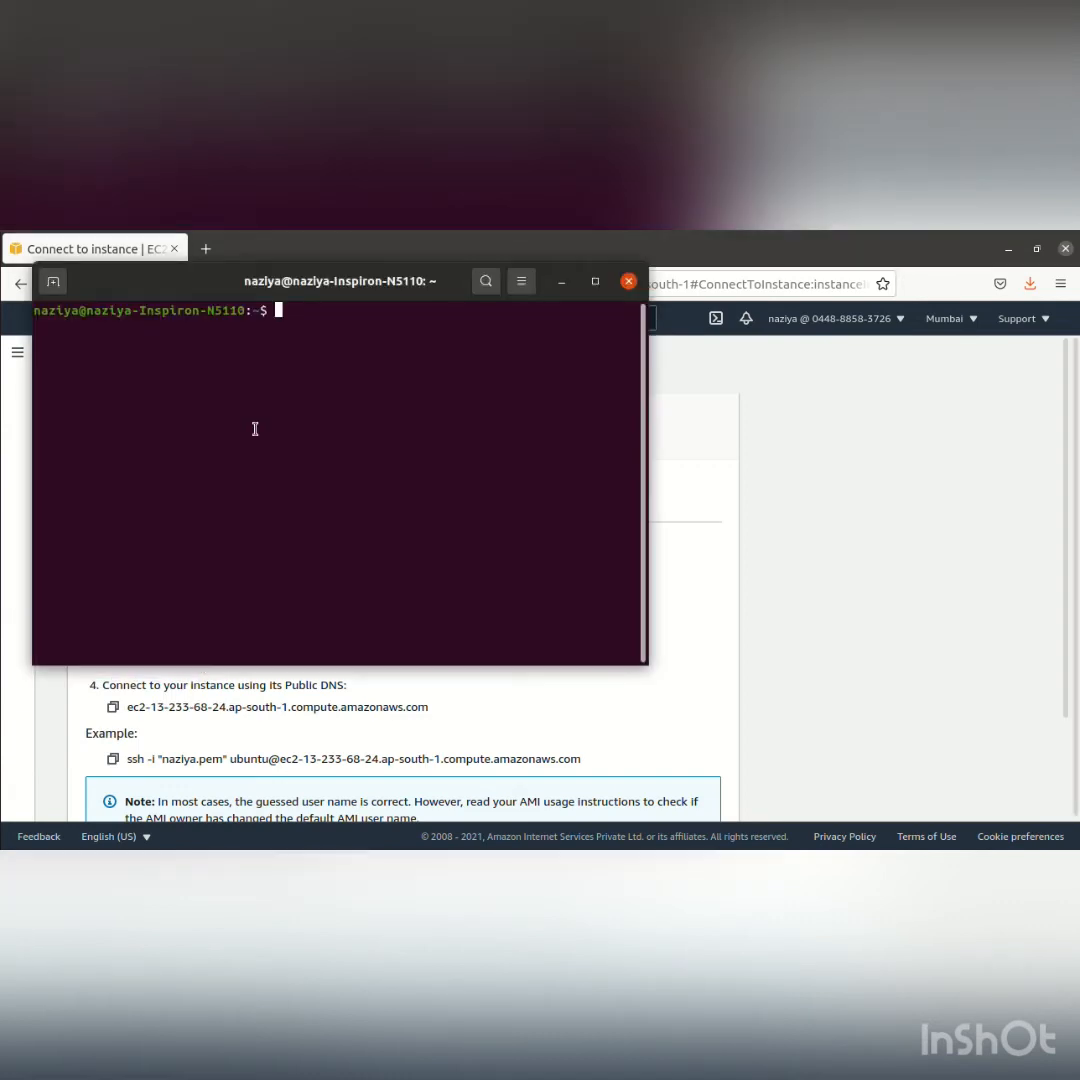
{"action": "type", "text": "cd Dow"}
{"action": "key", "text": "Tab"}
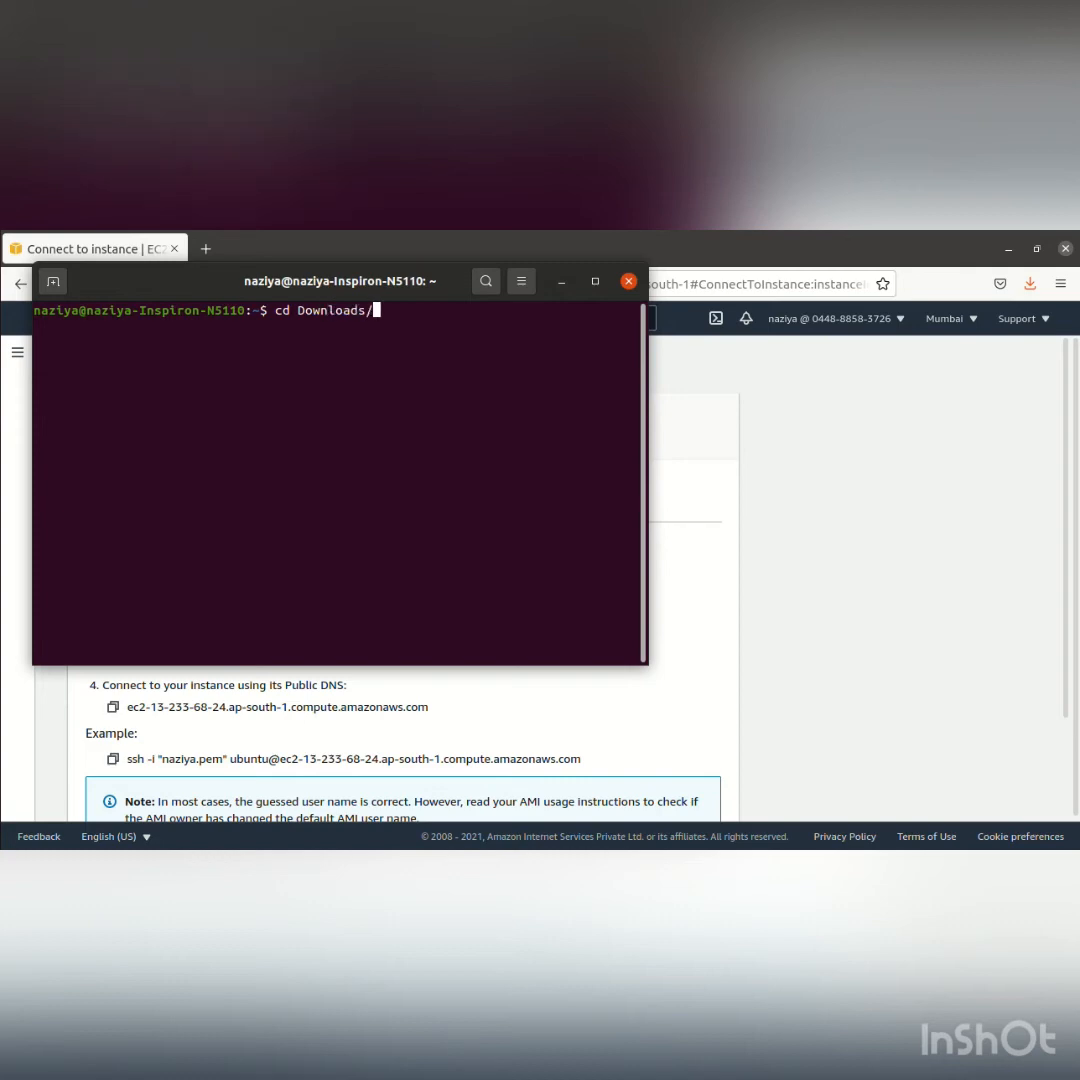
{"action": "key", "text": "Return"}
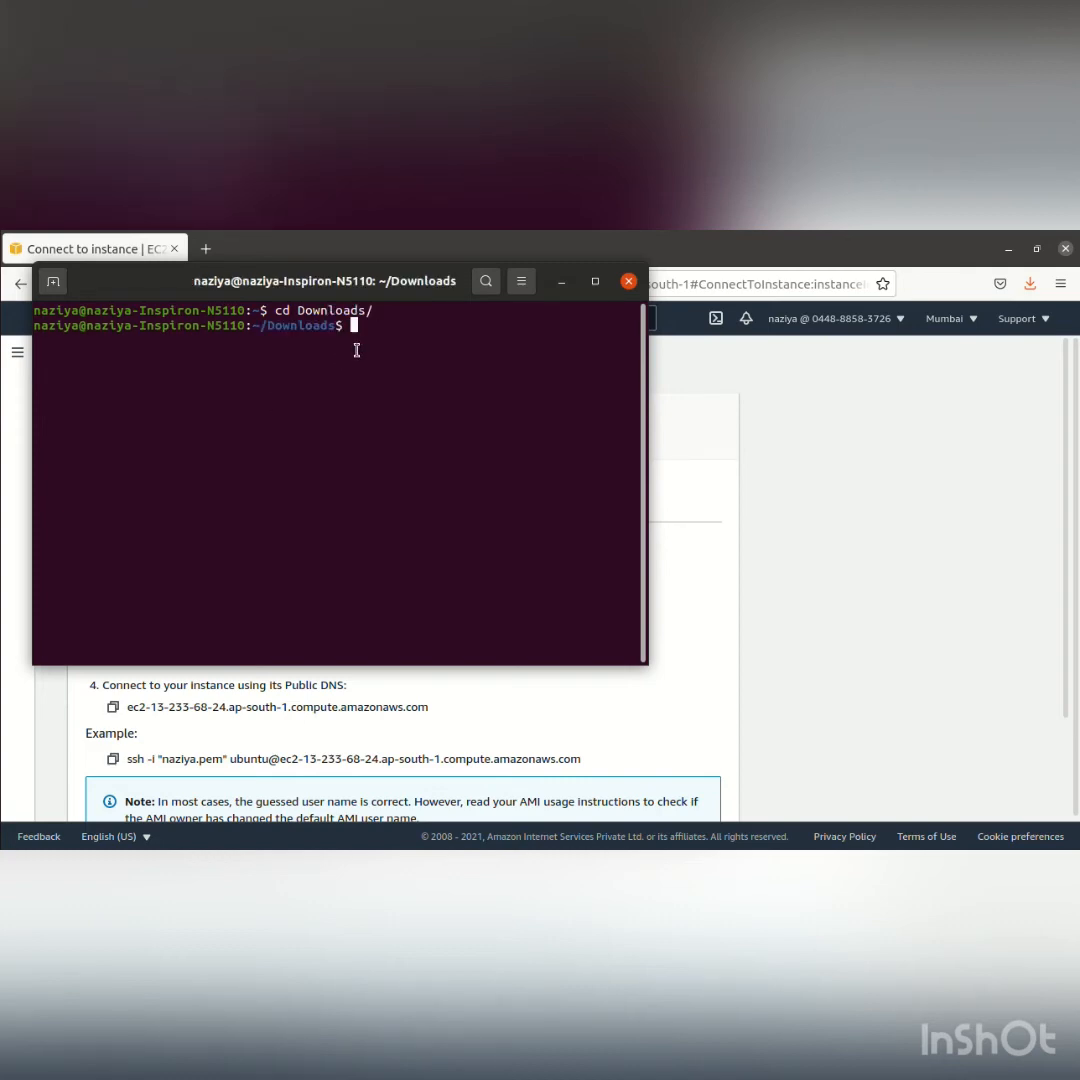
Copy instance1's example SSH command, run it in the Downloads terminal and accept the host key with yes
{"action": "left_click", "coordinate": [113, 707]}
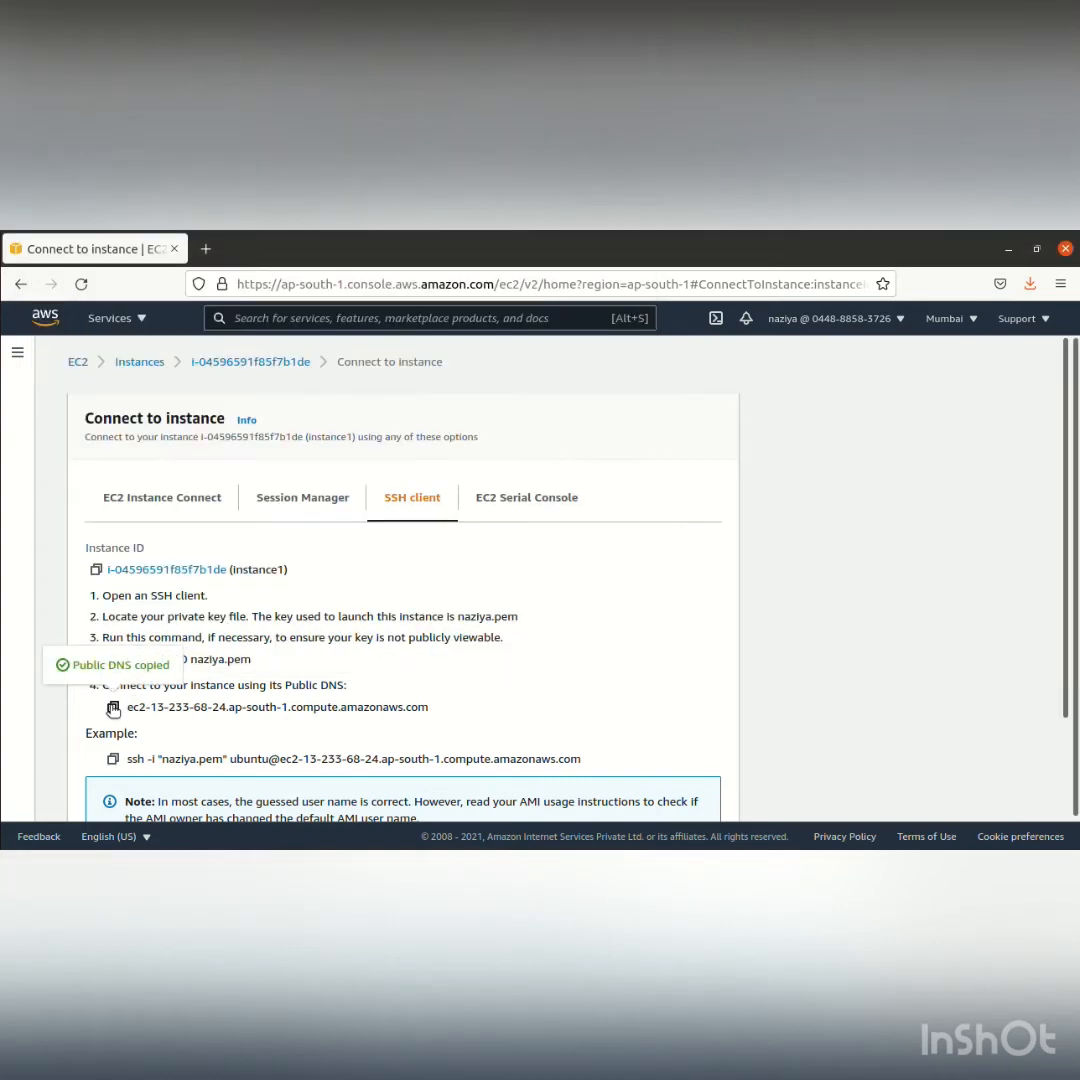
{"action": "left_click", "coordinate": [113, 759]}
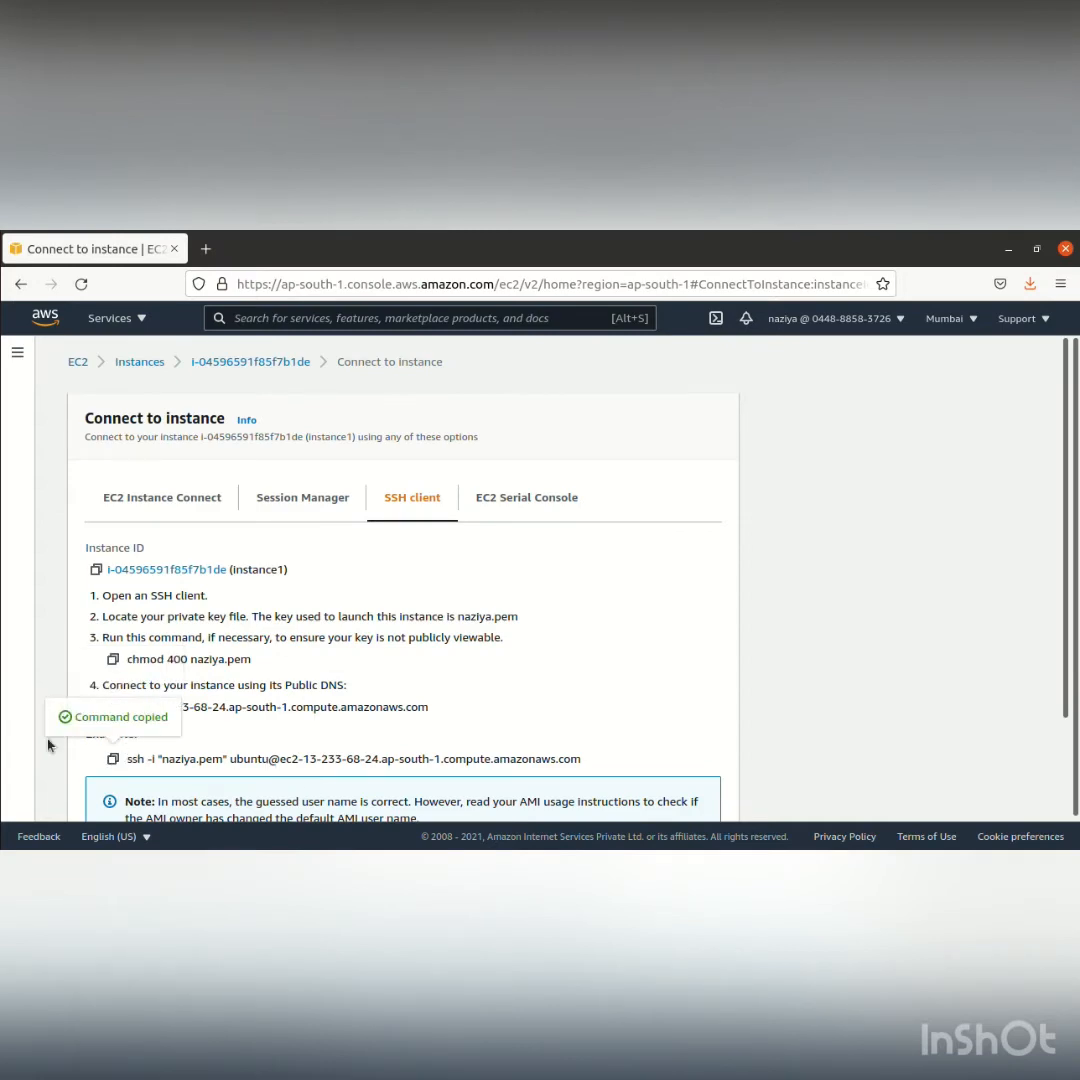
{"action": "left_click", "coordinate": [15, 646]}
{"action": "right_click", "coordinate": [264, 430]}
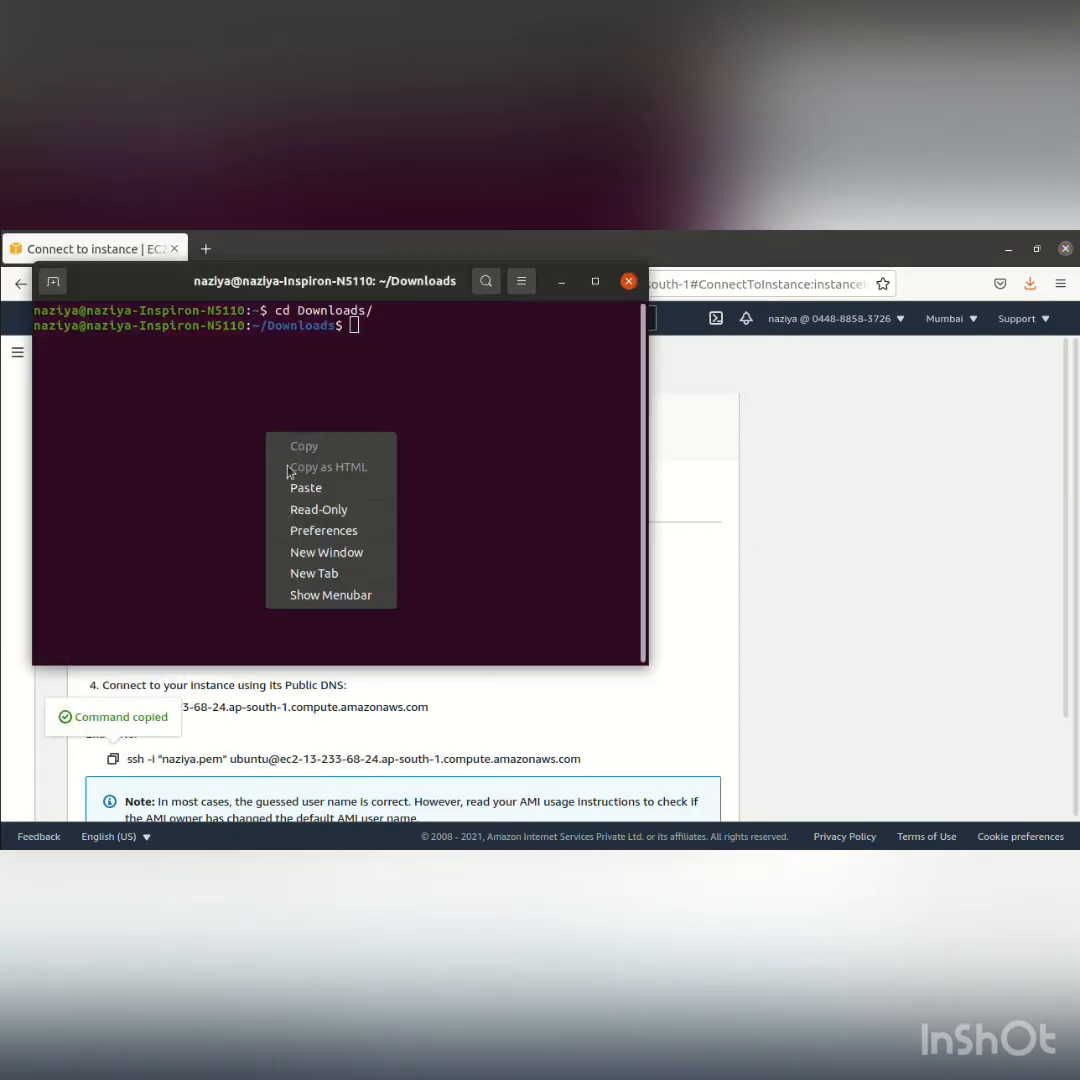
{"action": "left_click", "coordinate": [297, 496]}
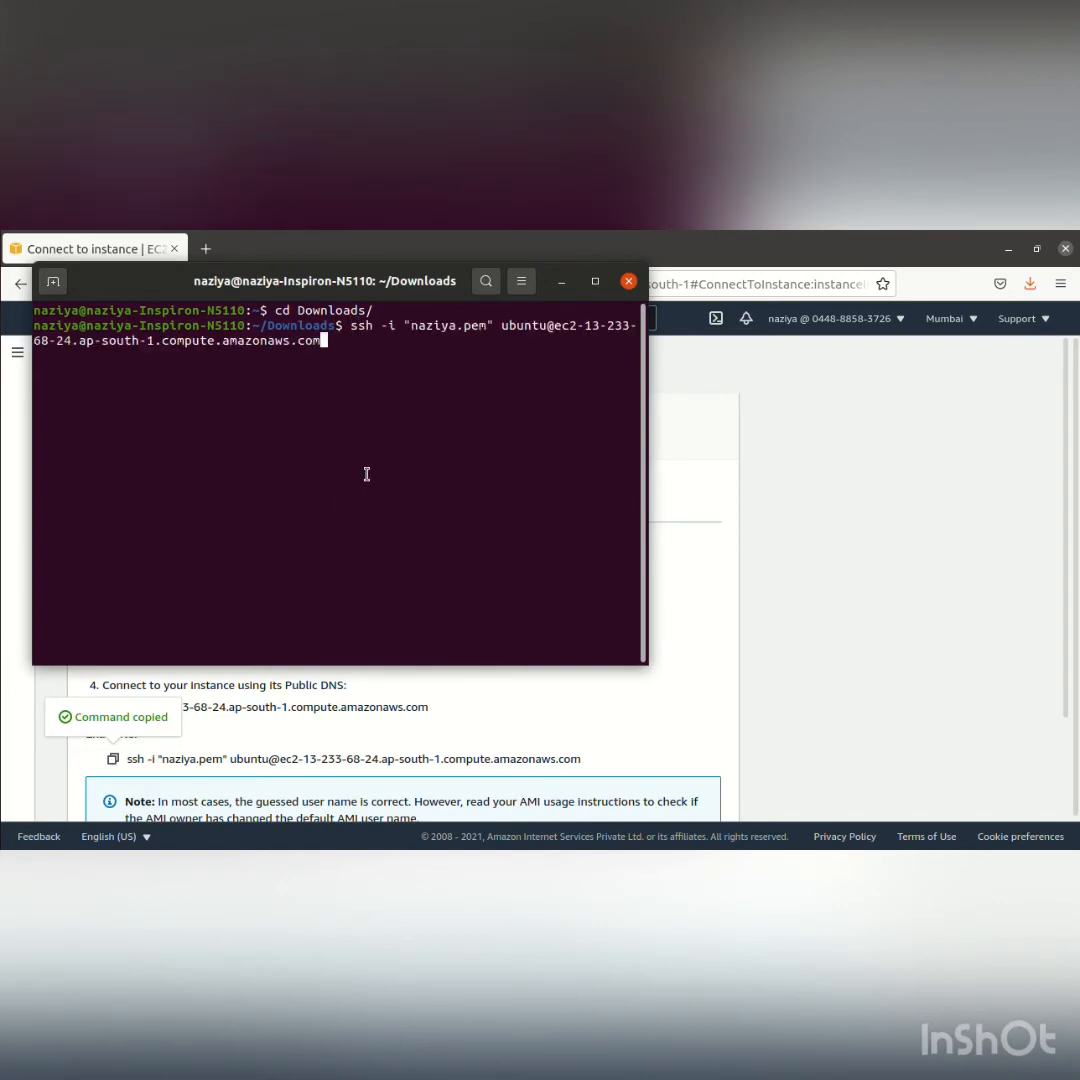
{"action": "key", "text": "Return"}
{"action": "type", "text": "yes"}
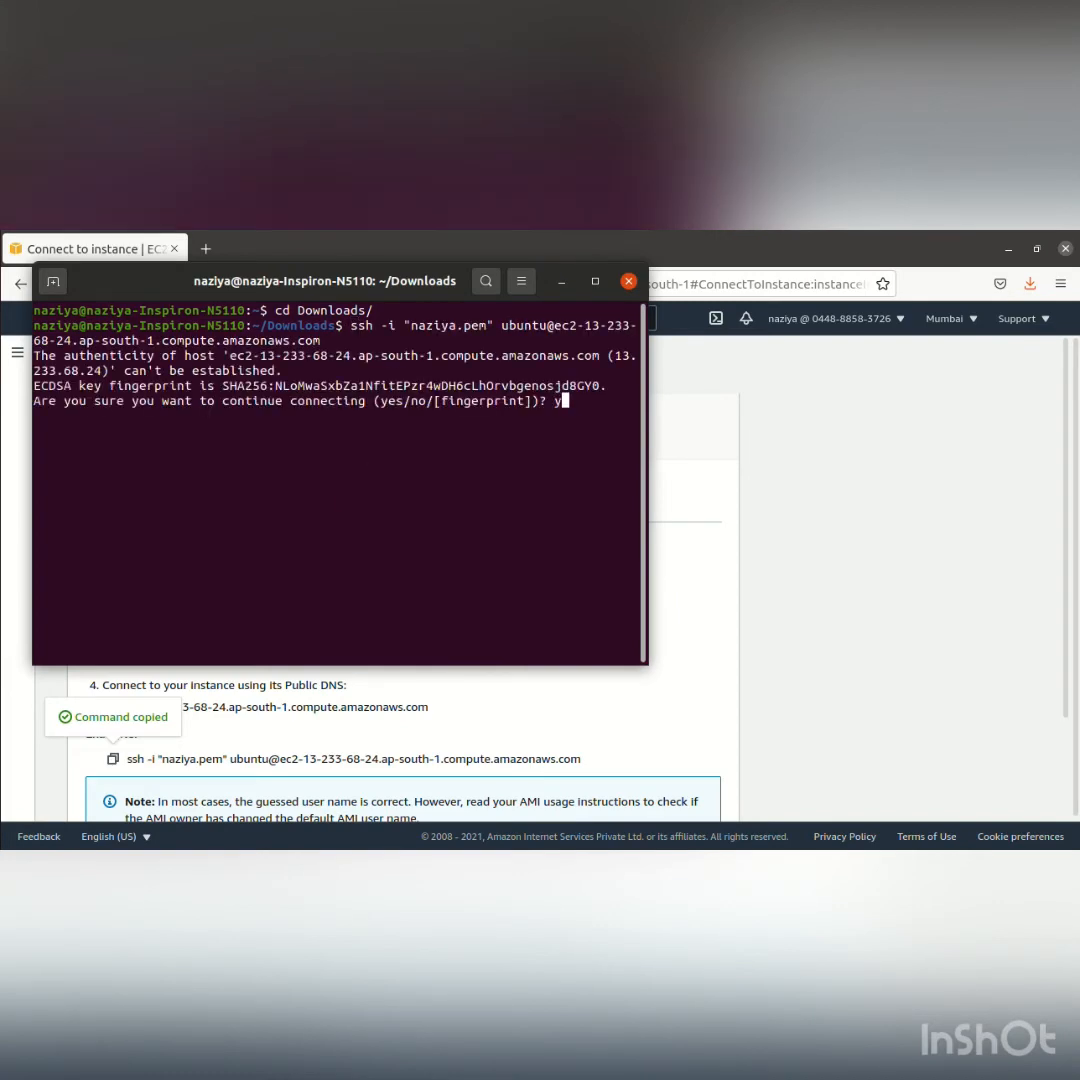
{"action": "key", "text": "Return"}
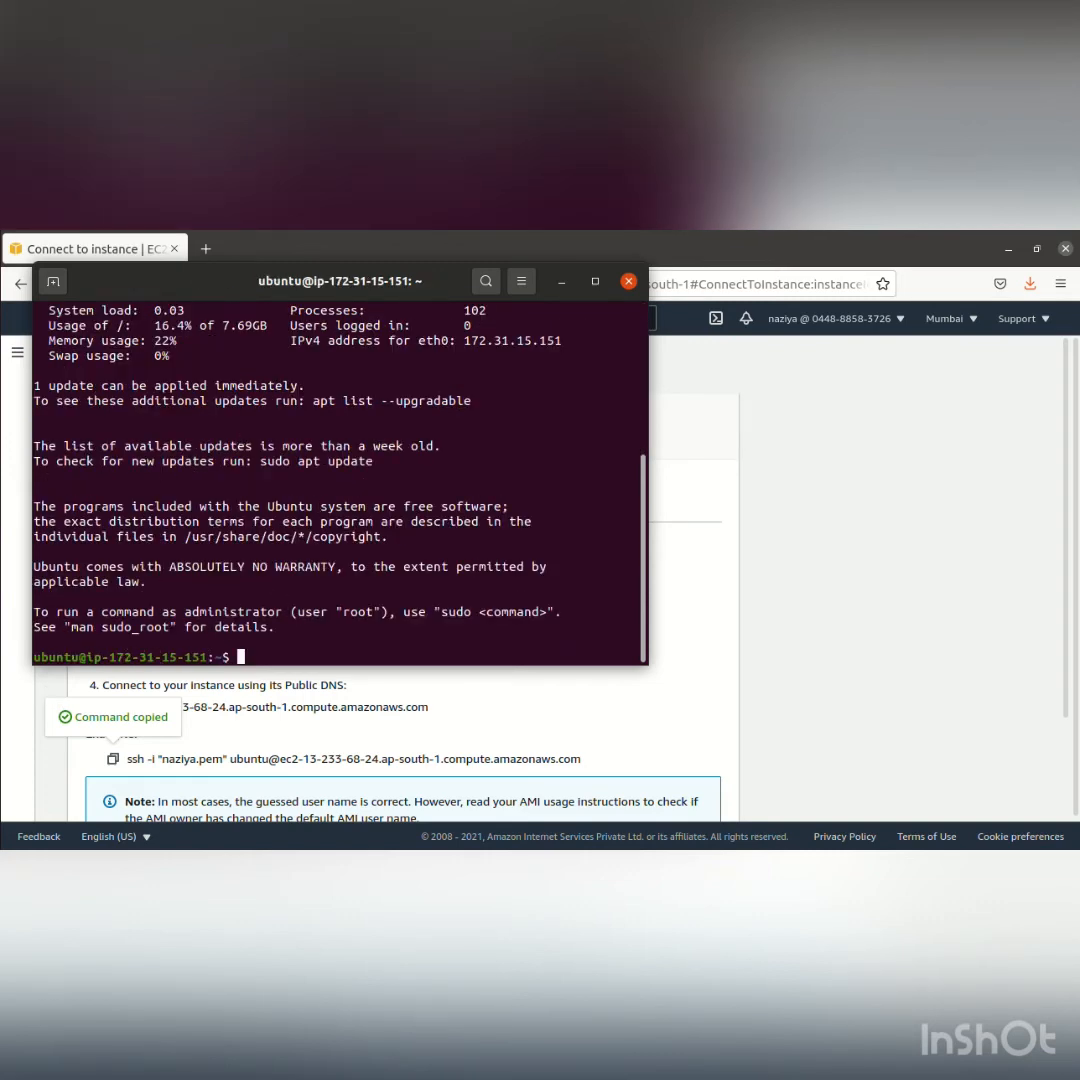
Open a second terminal window and make it the active one
{"action": "right_click", "coordinate": [2, 647]}
{"action": "left_click", "coordinate": [47, 621]}
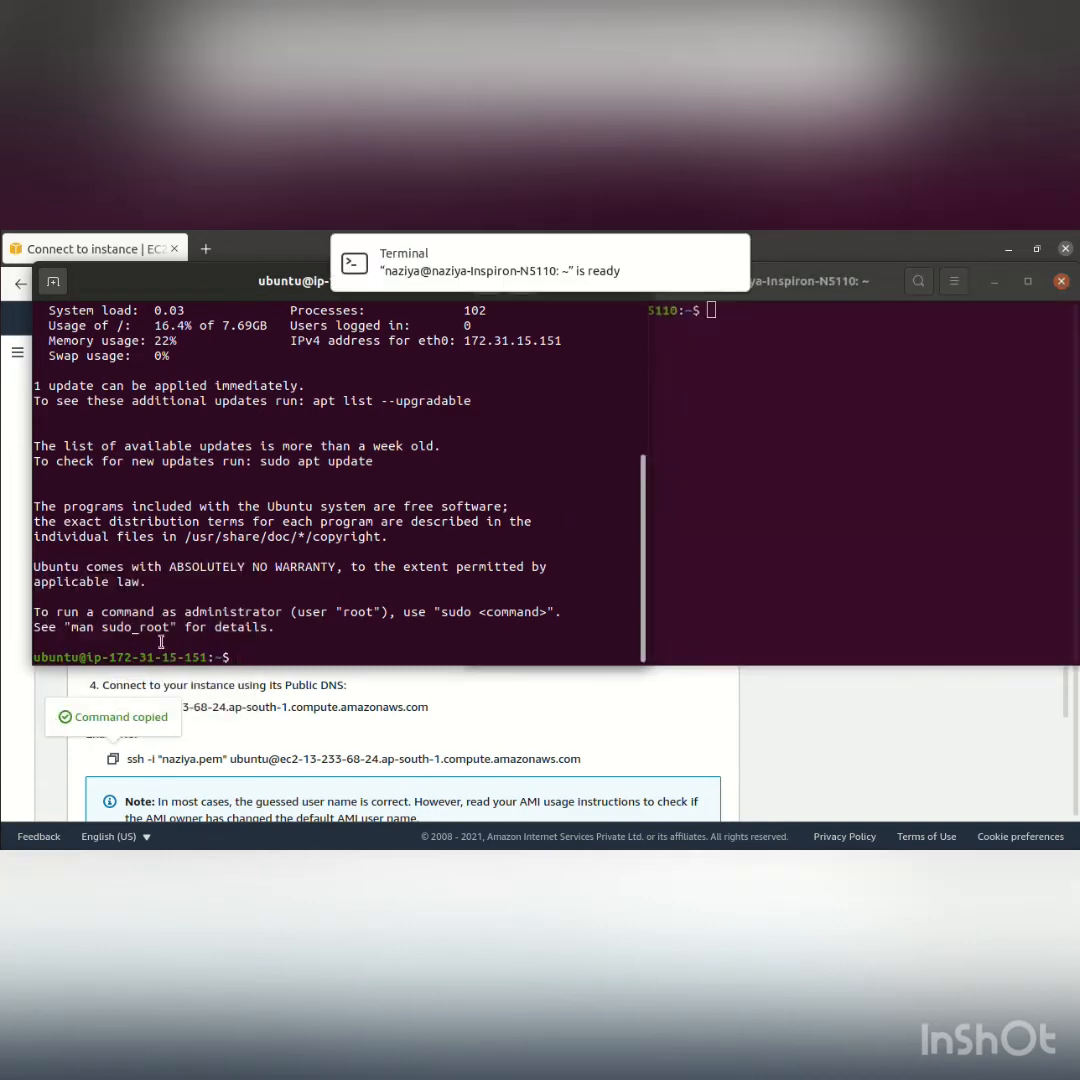
{"action": "left_click", "coordinate": [740, 422]}
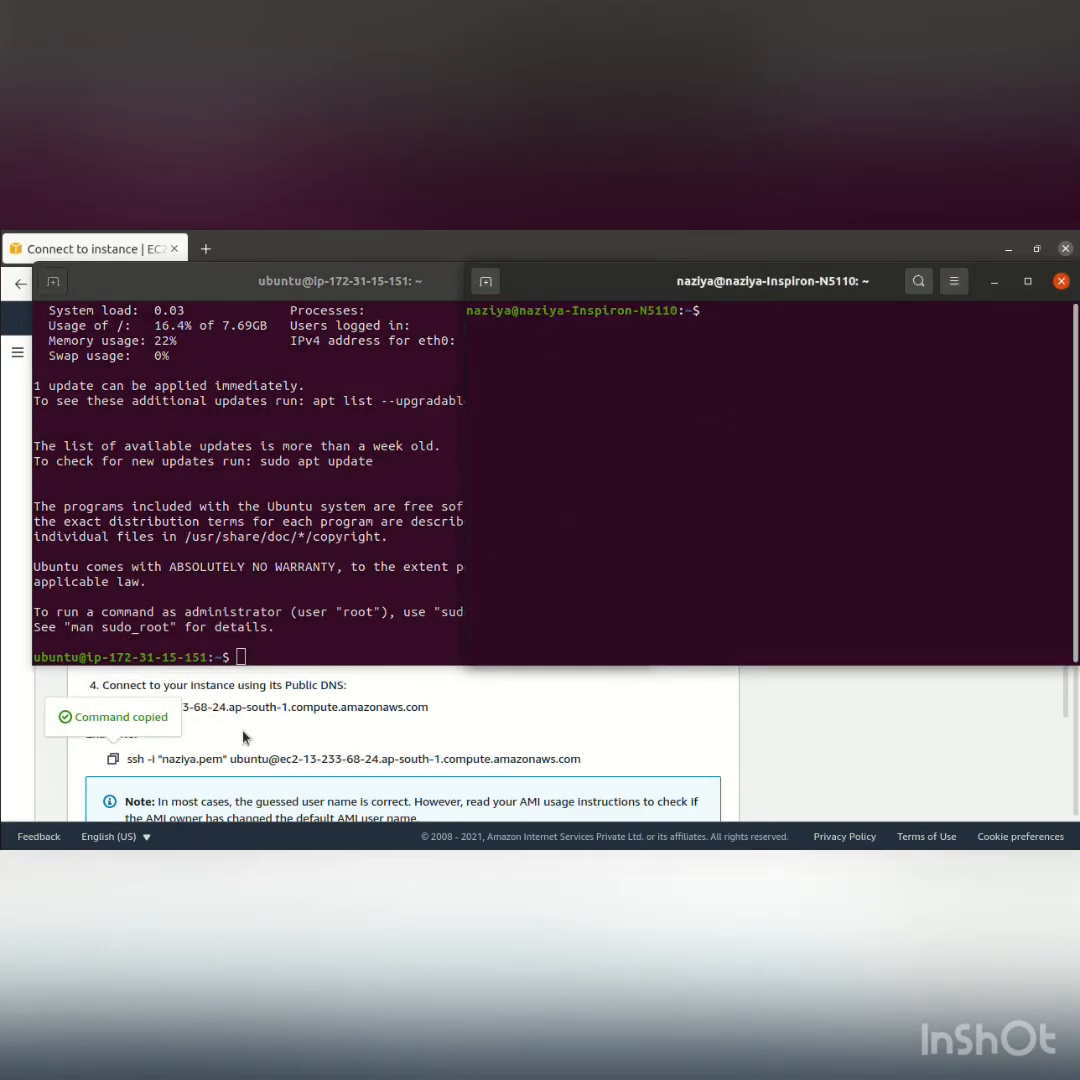
Return to the EC2 console in the browser, open instance2's SSH connection instructions and copy the example command
{"action": "left_click", "coordinate": [240, 742]}
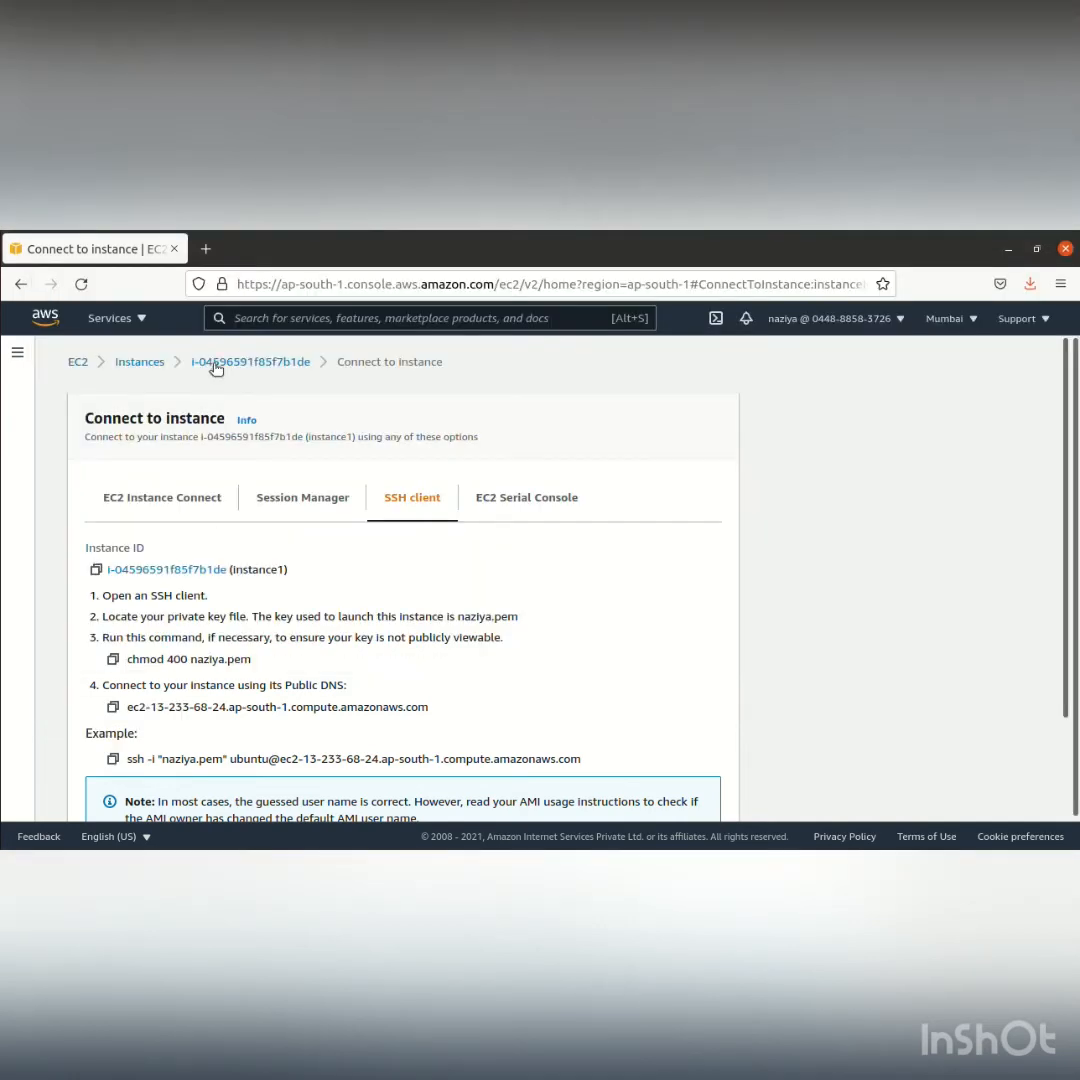
{"action": "left_click", "coordinate": [152, 363]}
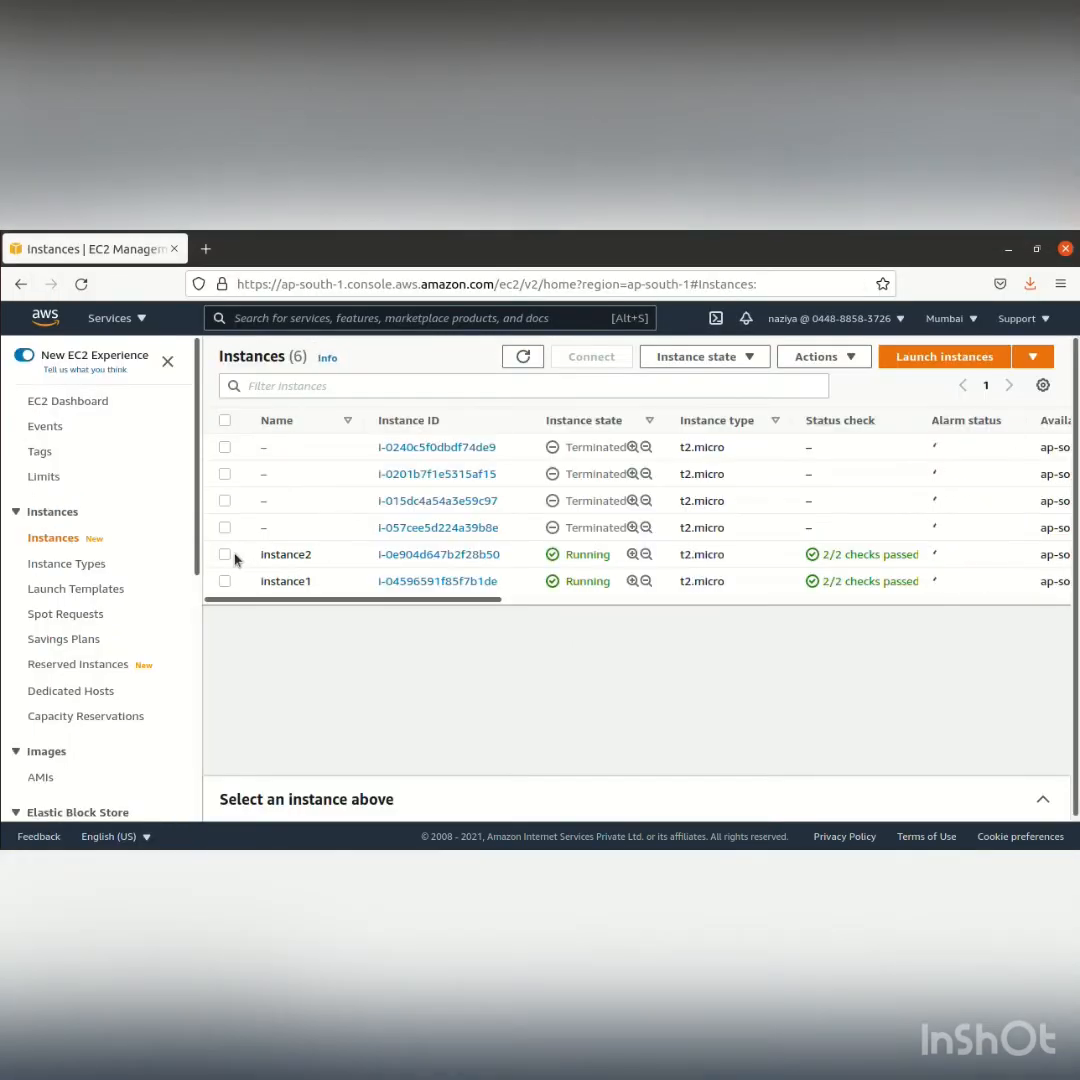
{"action": "left_click", "coordinate": [224, 555]}
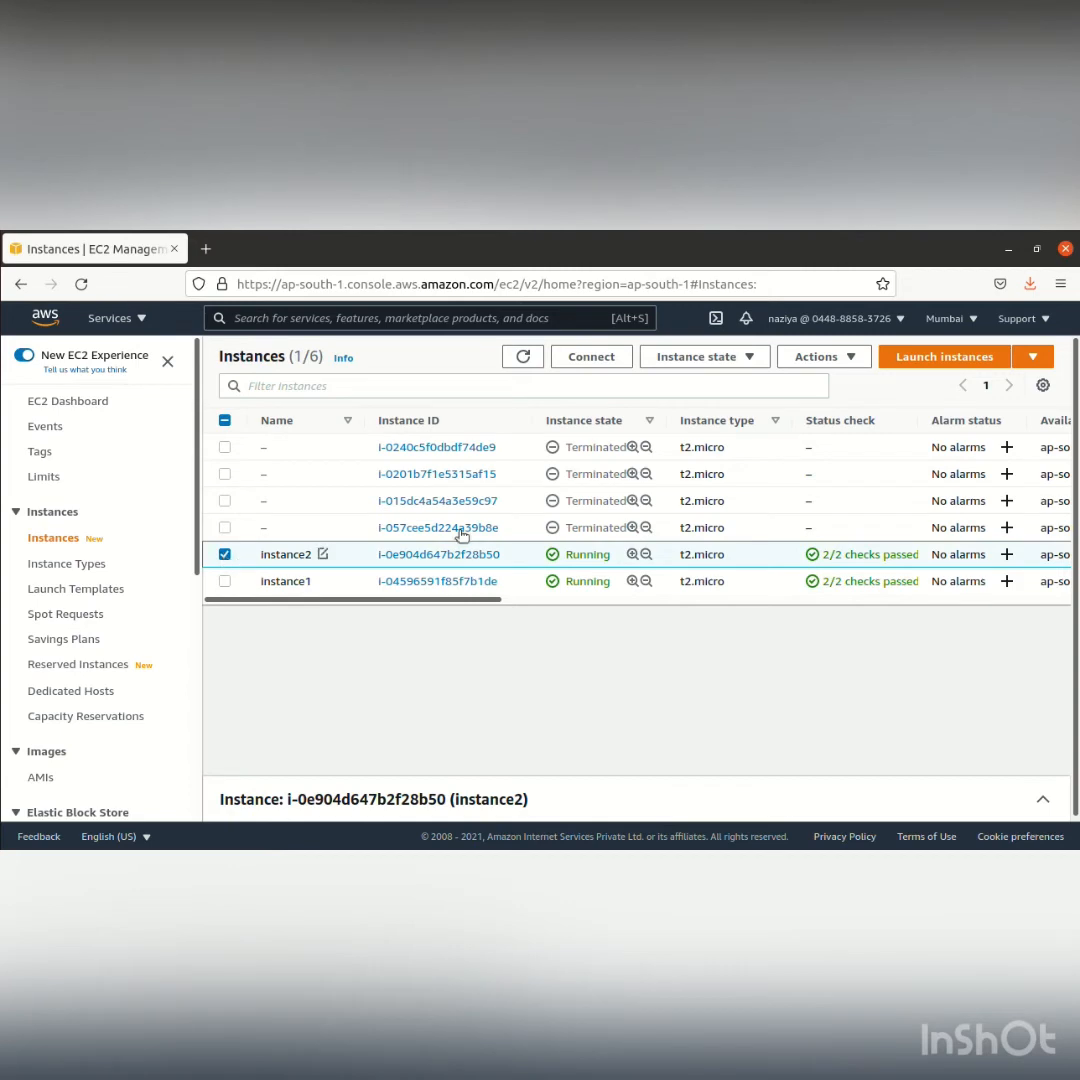
{"action": "left_click", "coordinate": [819, 360]}
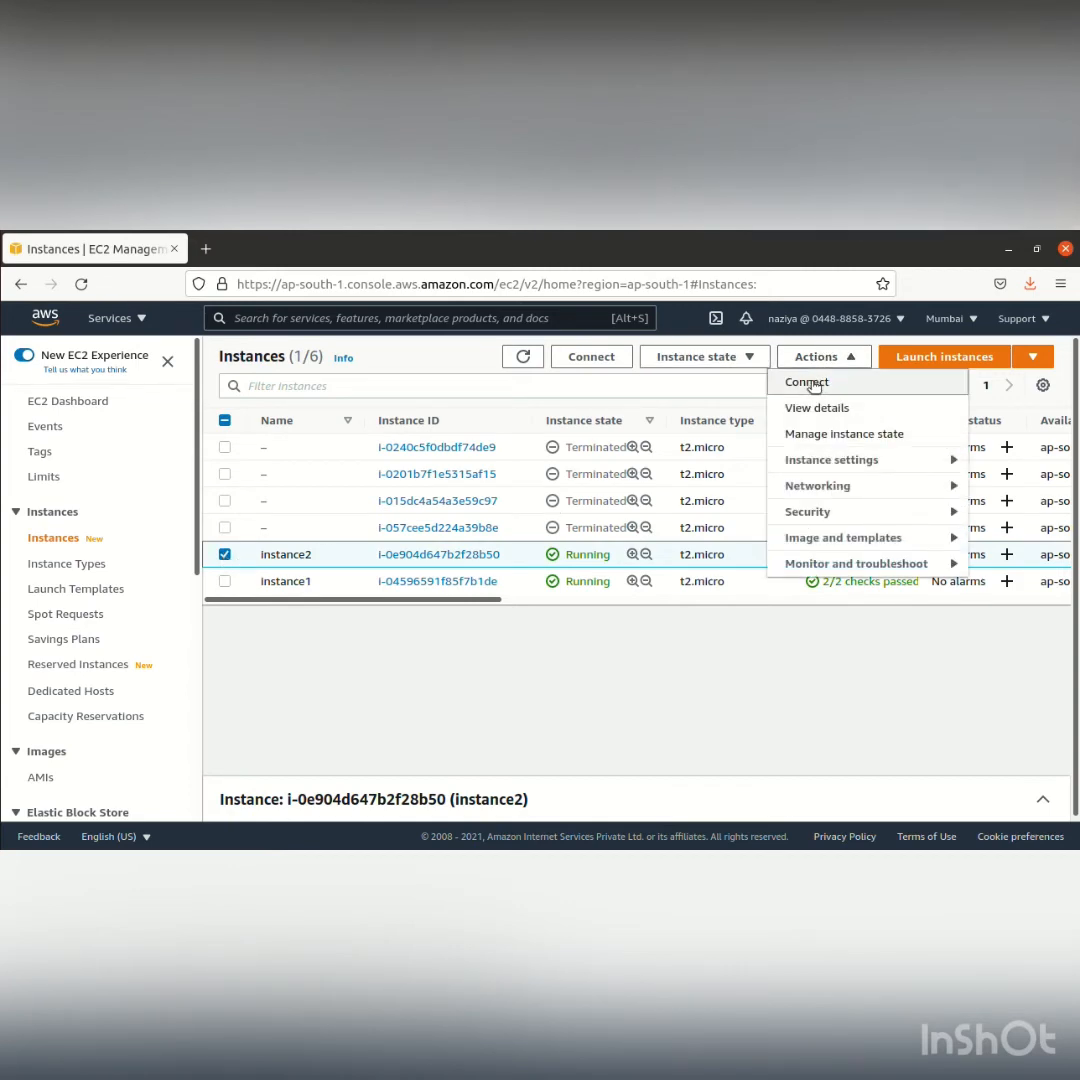
{"action": "left_click", "coordinate": [807, 381]}
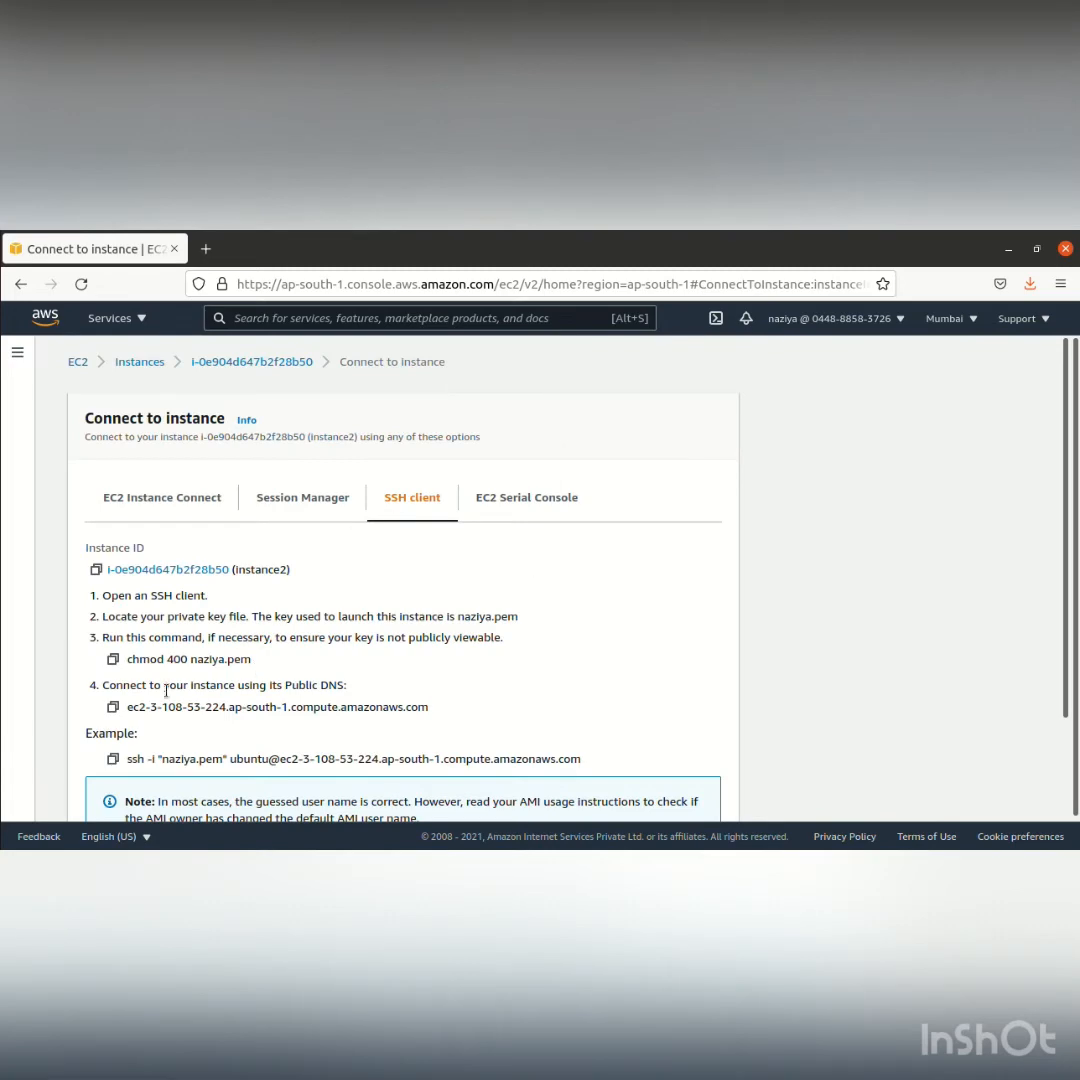
{"action": "left_click", "coordinate": [113, 759]}
Try to connect to instance2 from the second terminal's home directory with the copied SSH command, accepting the host key with yes
{"action": "key", "text": "ctrl+alt+t"}
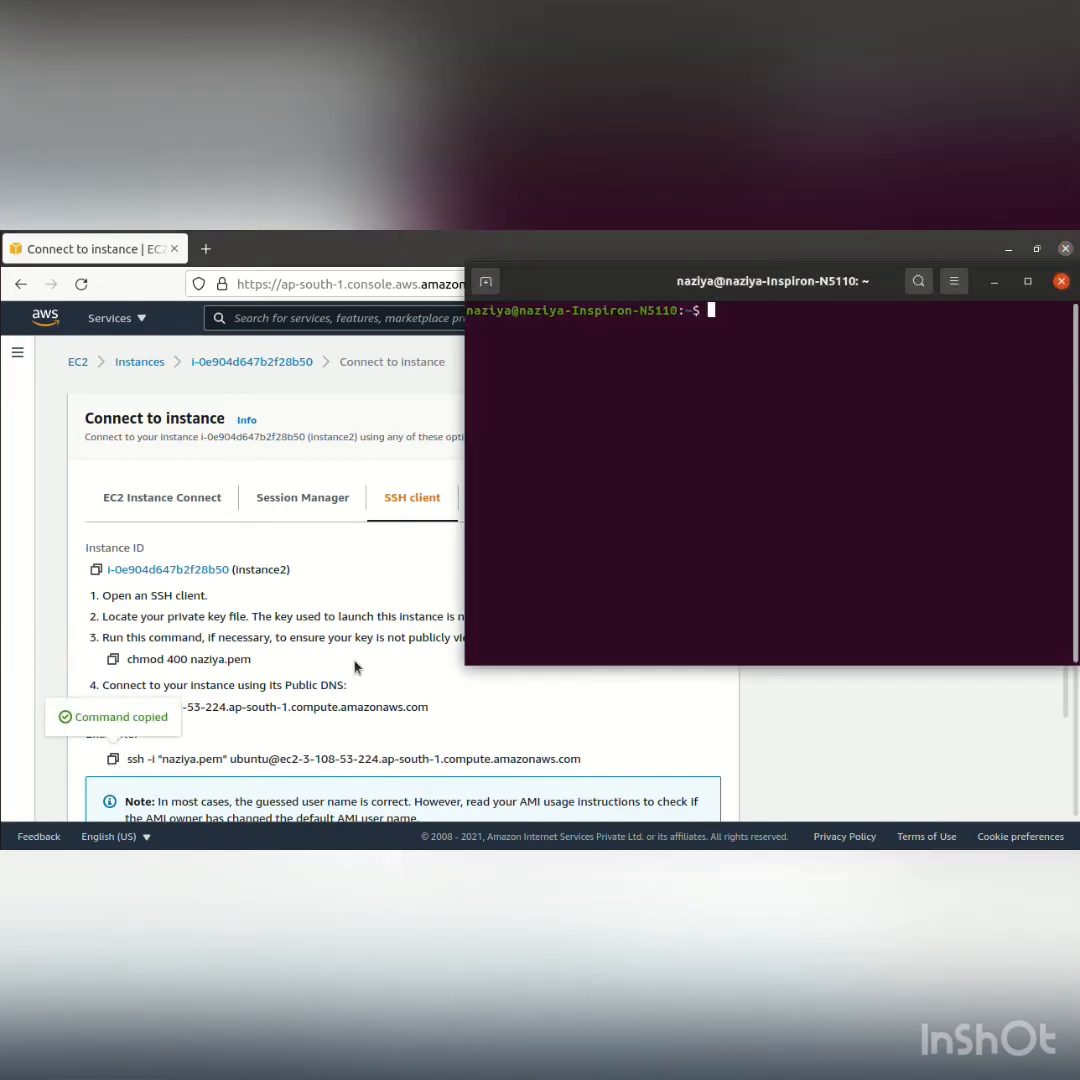
{"action": "right_click", "coordinate": [811, 366]}
{"action": "left_click", "coordinate": [850, 422]}
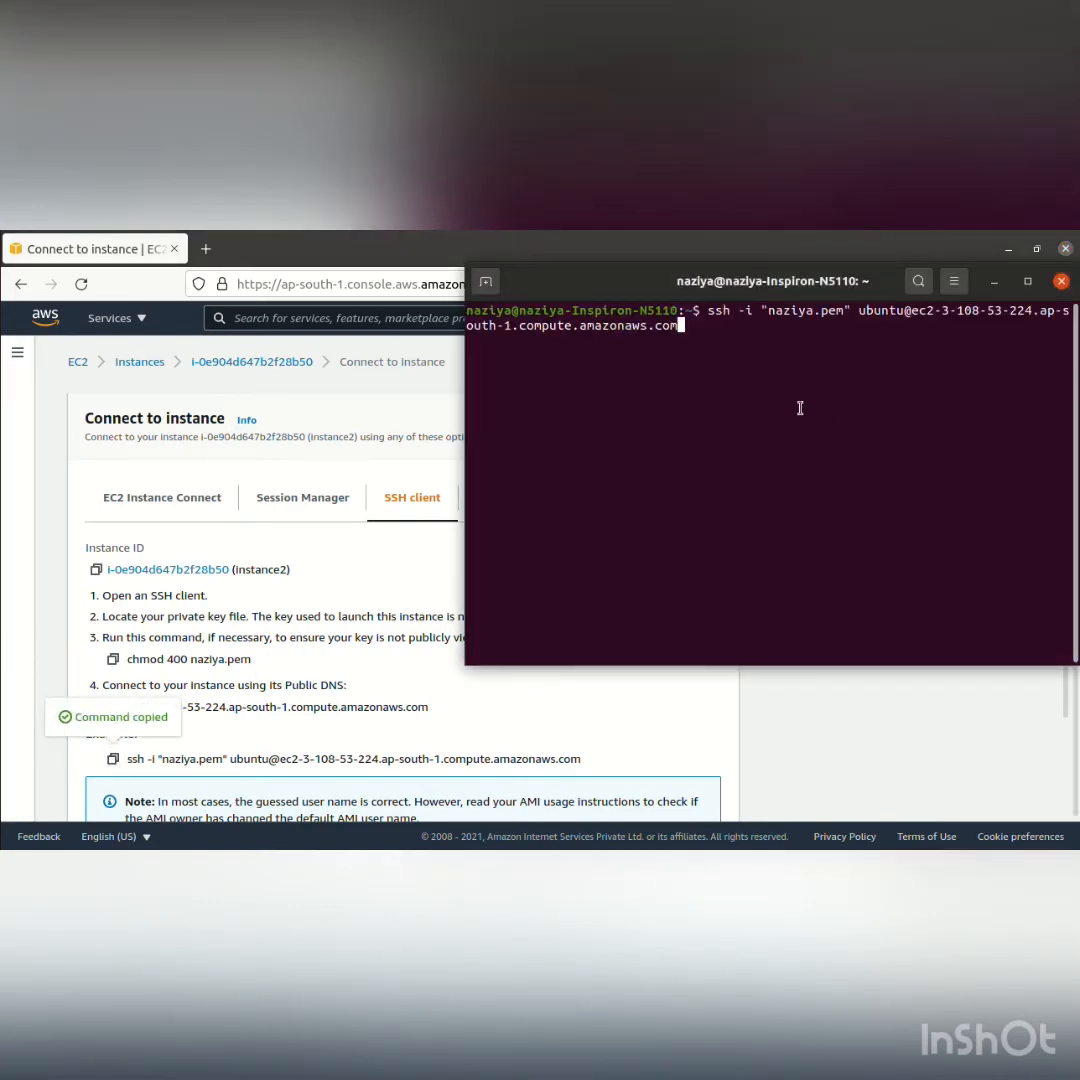
{"action": "key", "text": "Return"}
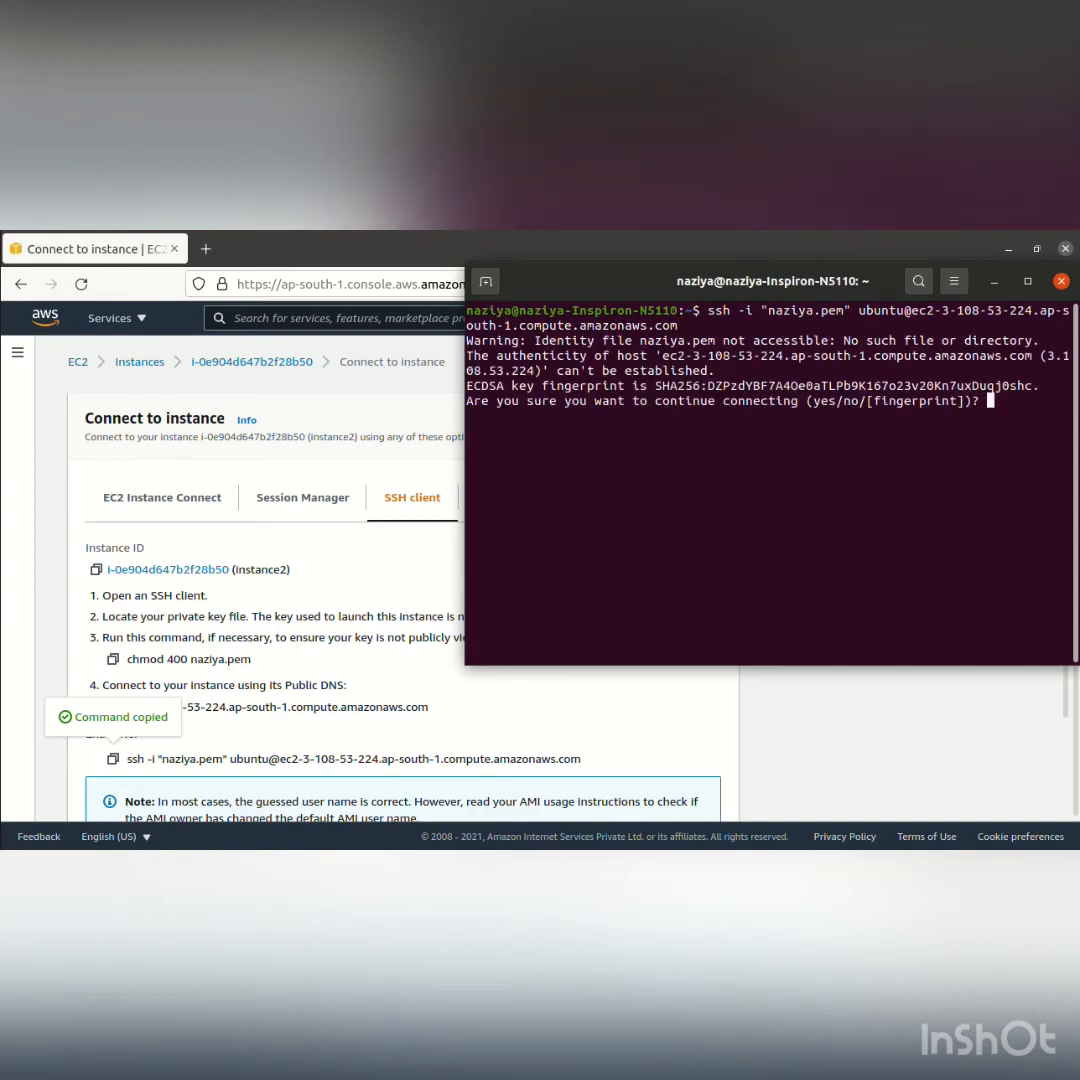
{"action": "type", "text": "yes"}
{"action": "key", "text": "Return"}
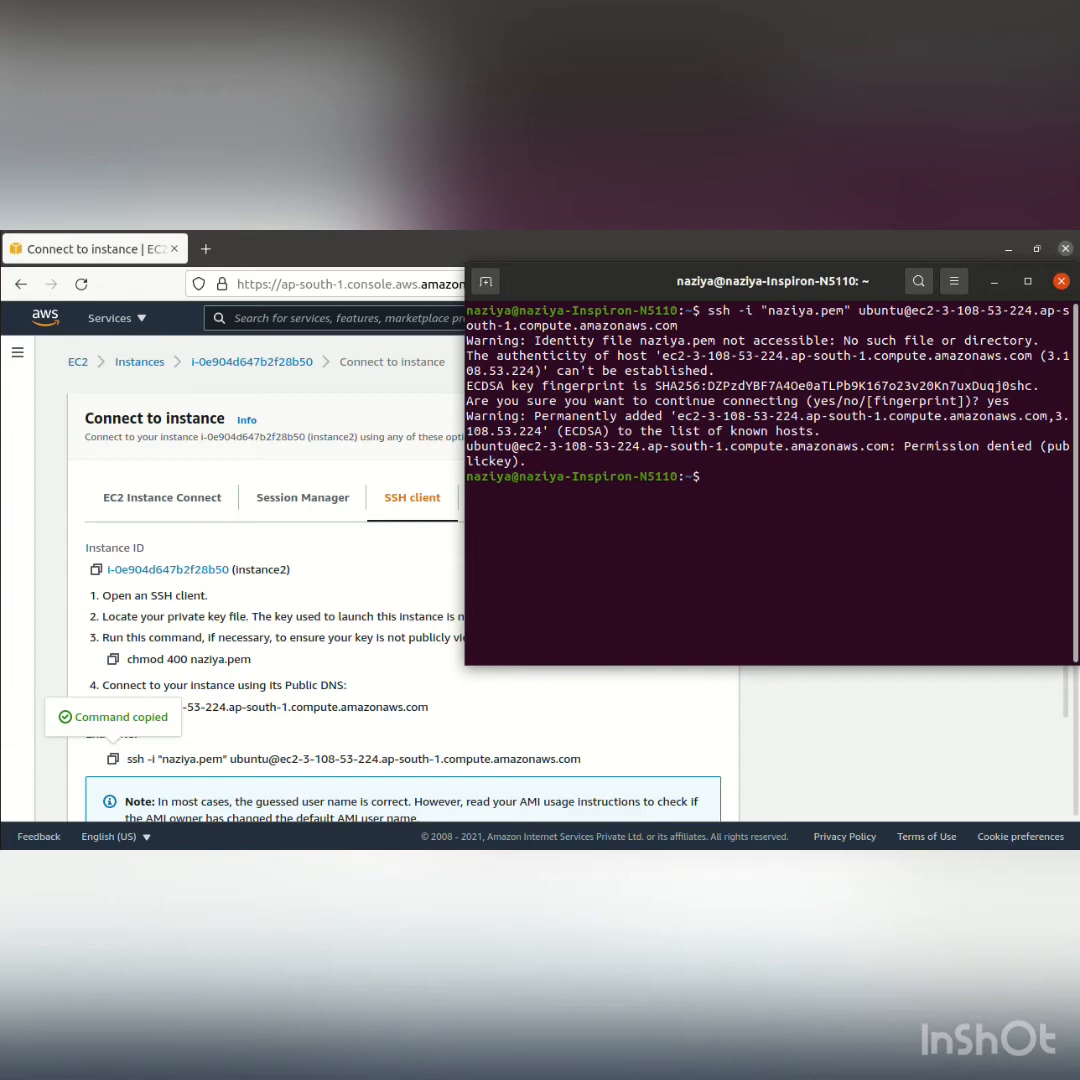
Change to the Downloads directory in the second terminal and connect to instance2 with the copied SSH command
{"action": "type", "text": "cd Dow"}
{"action": "key", "text": "Tab"}
{"action": "key", "text": "Return"}
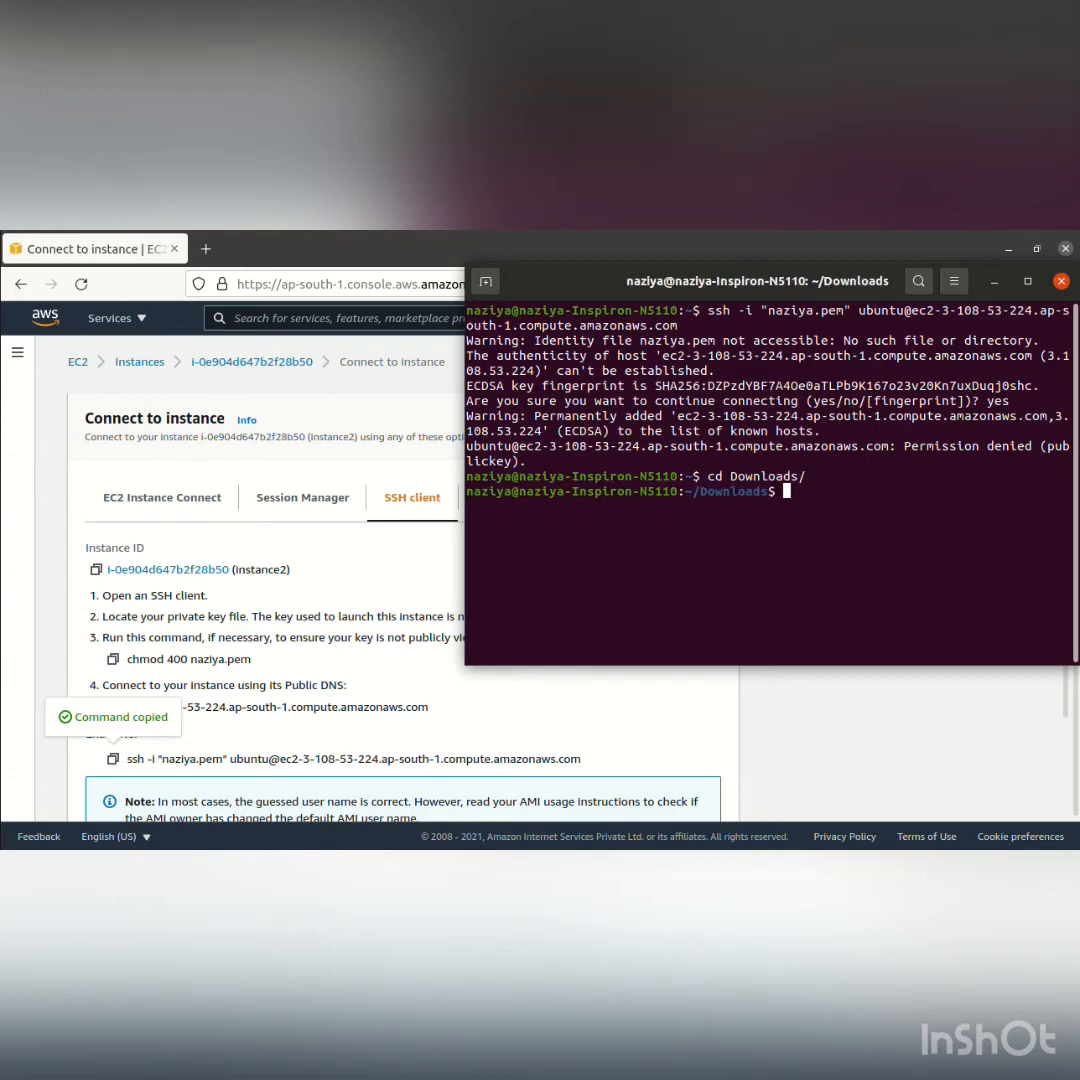
{"action": "key", "text": "ctrl+shift+v"}
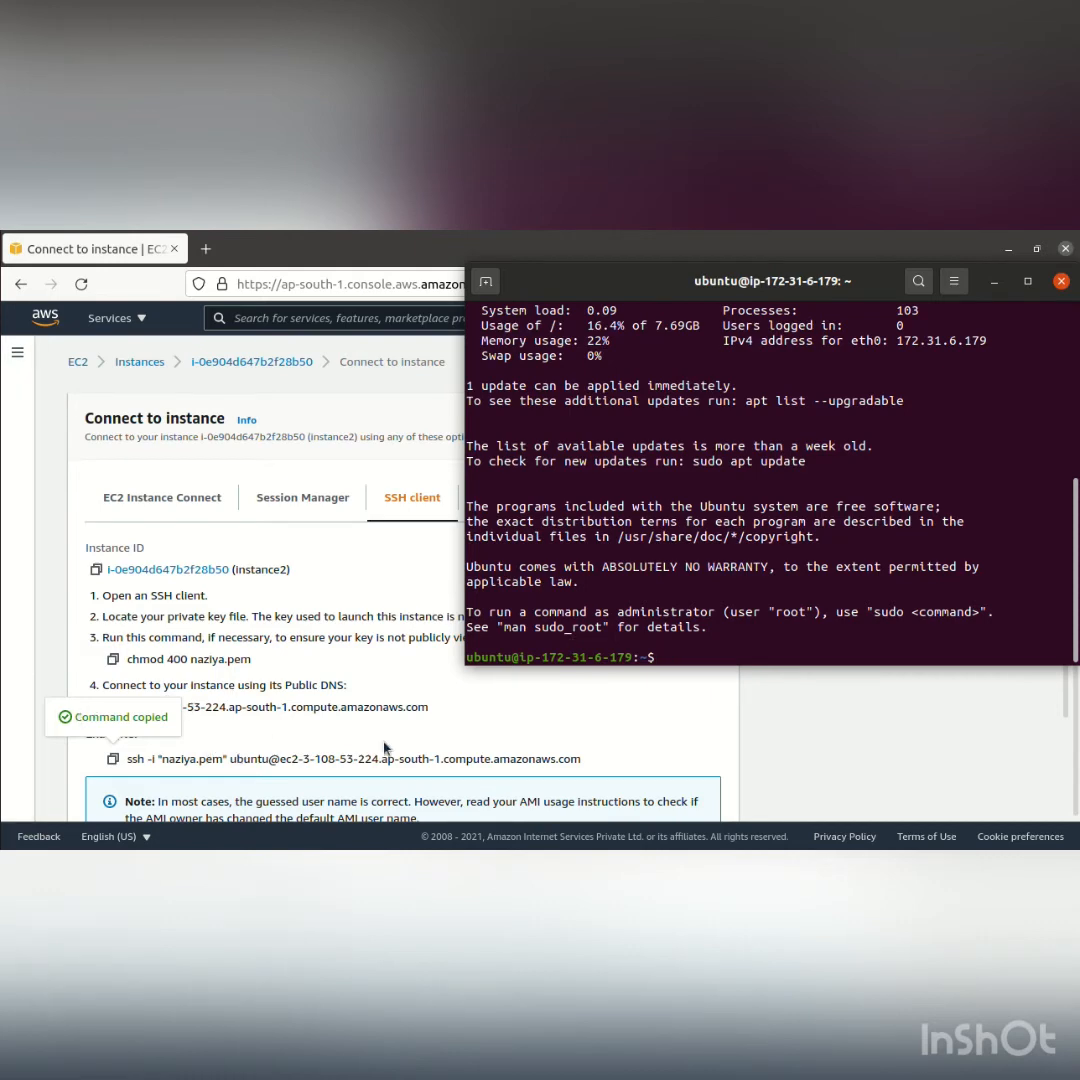
Switch to the terminal session connected to instance1 and clear its screen with the clear command
{"action": "left_click", "coordinate": [480, 708]}
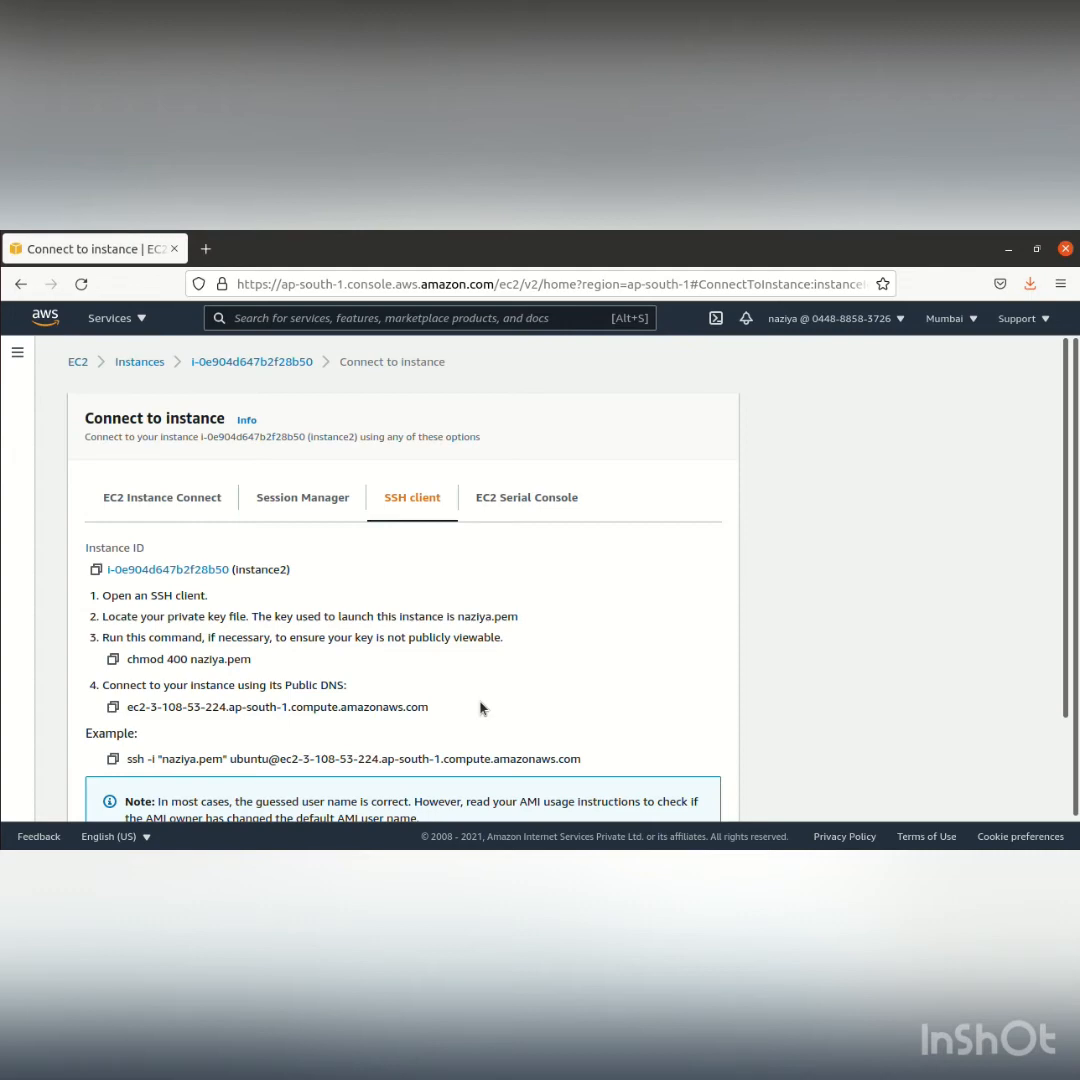
{"action": "key", "text": "alt+Tab"}
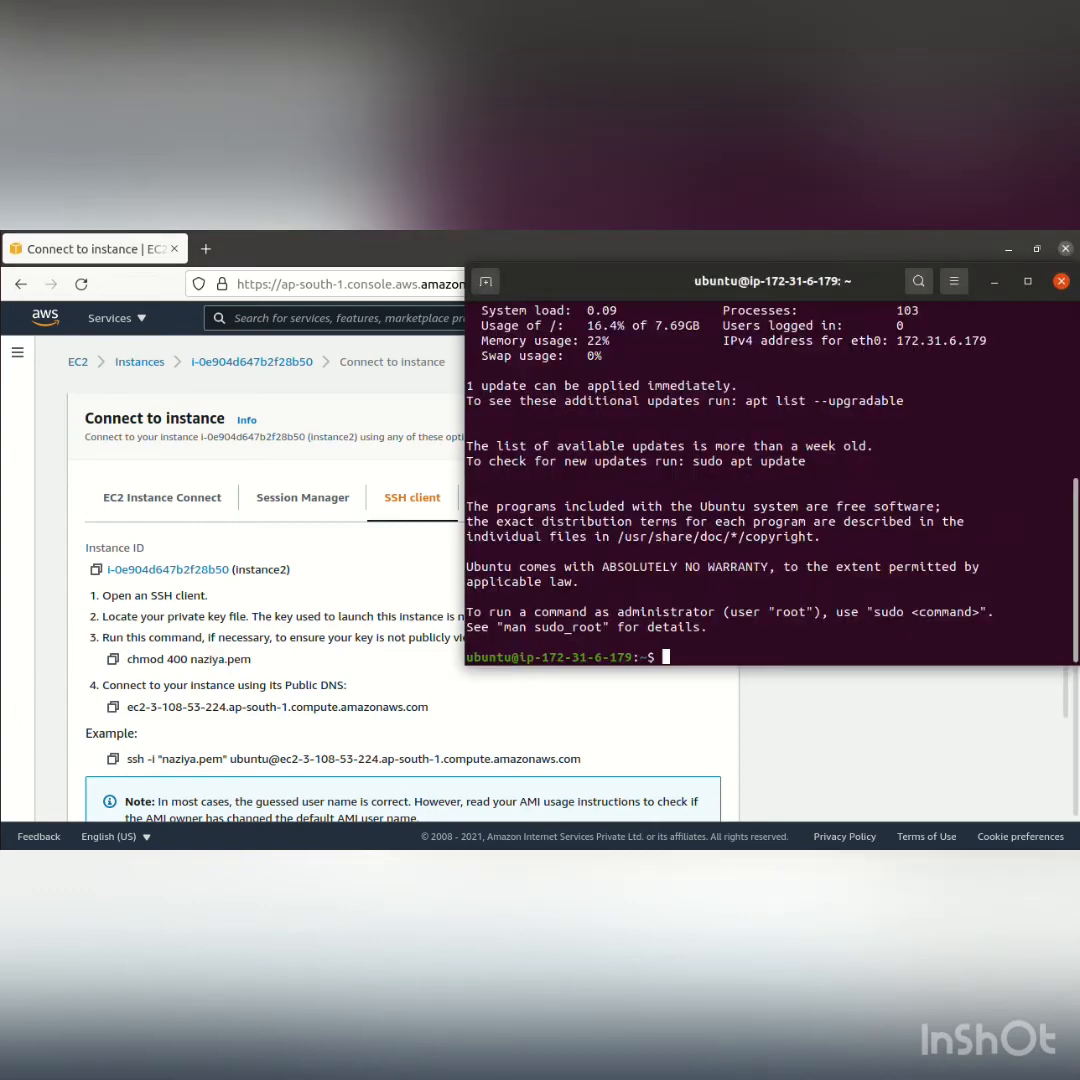
{"action": "left_click", "coordinate": [108, 586]}
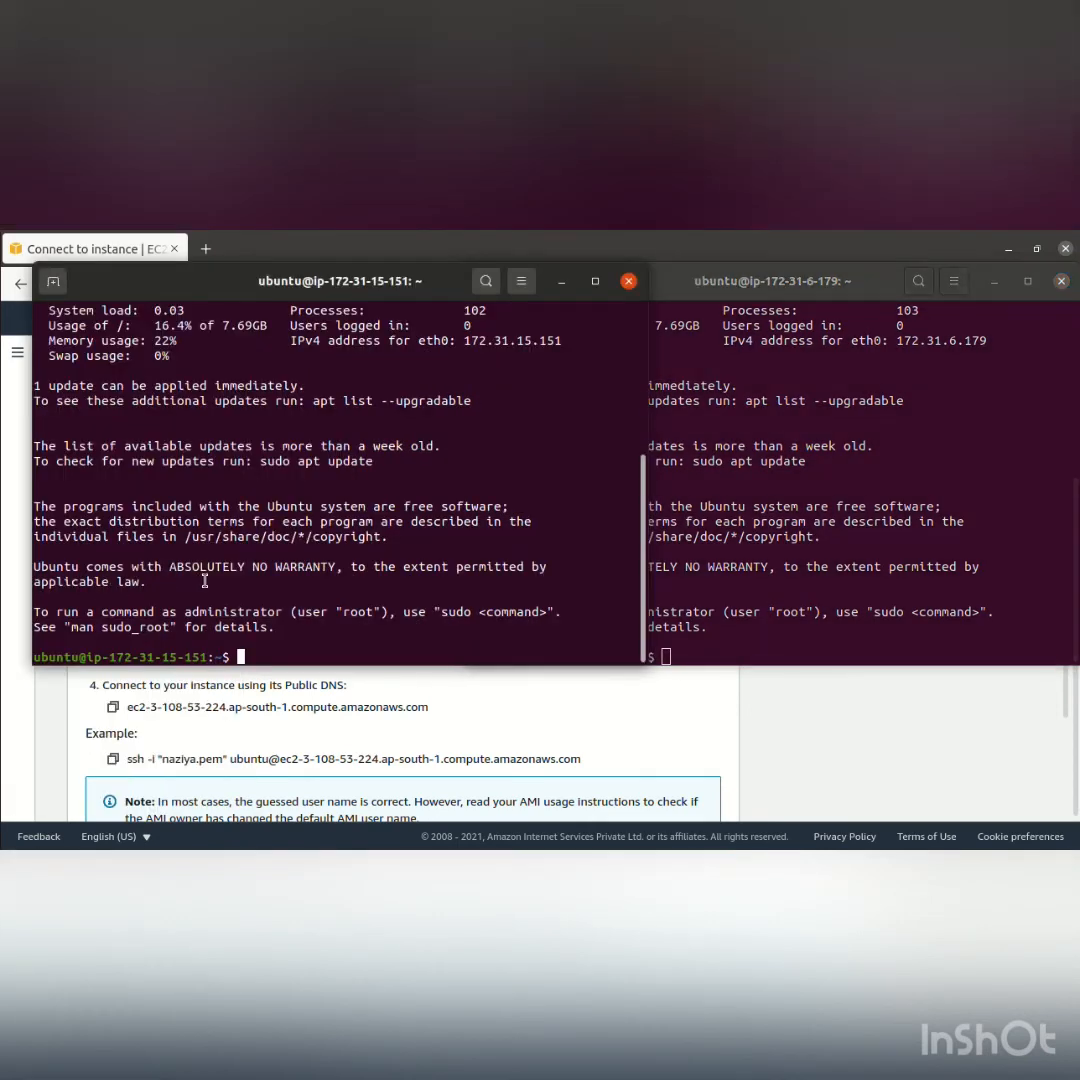
{"action": "type", "text": "clear"}
{"action": "key", "text": "Return"}
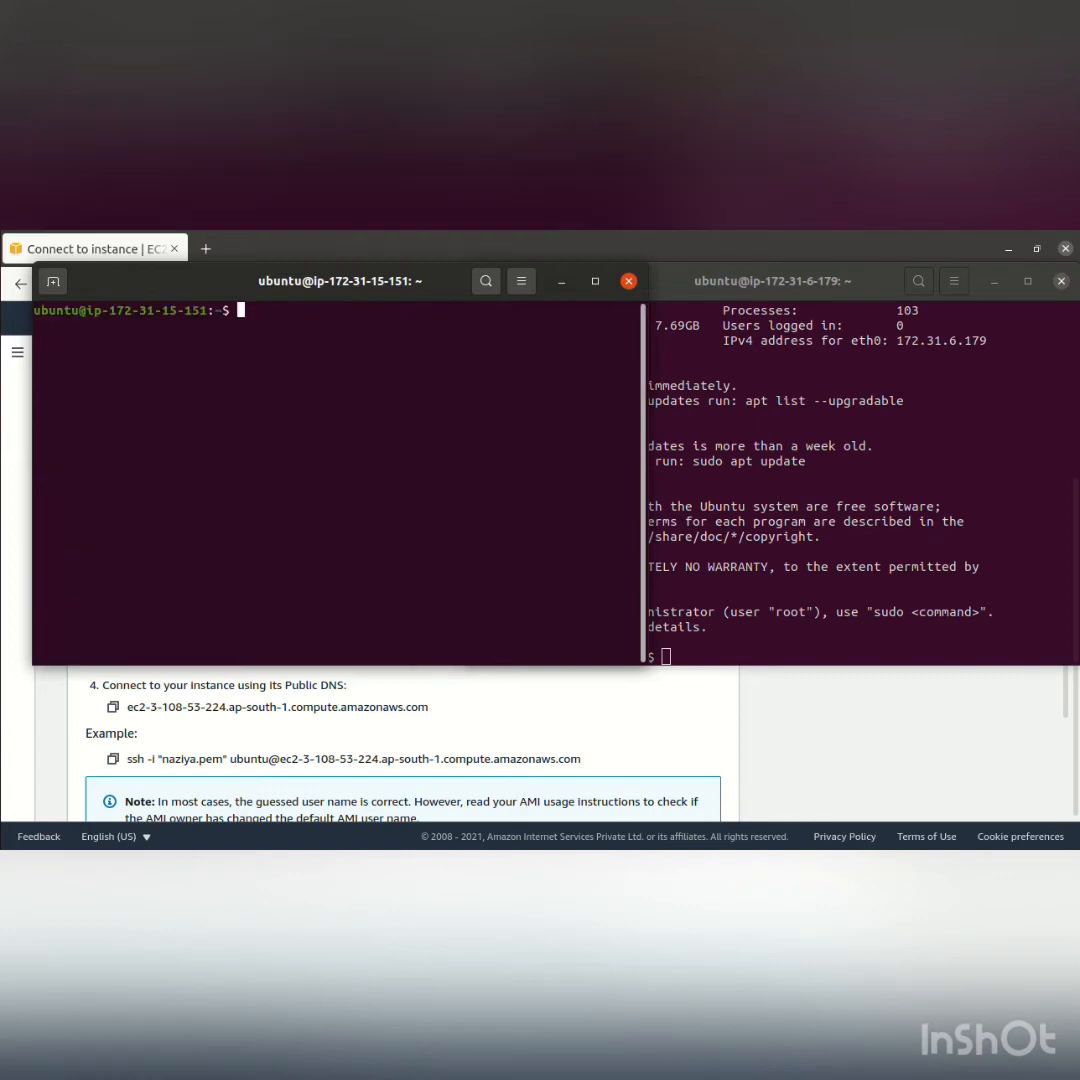
Resize instance1's terminal so it sits beside instance2's terminal, and clear instance2's screen with the clear command
{"action": "left_click_drag", "start_coordinate": [271, 659], "coordinate": [267, 770]}
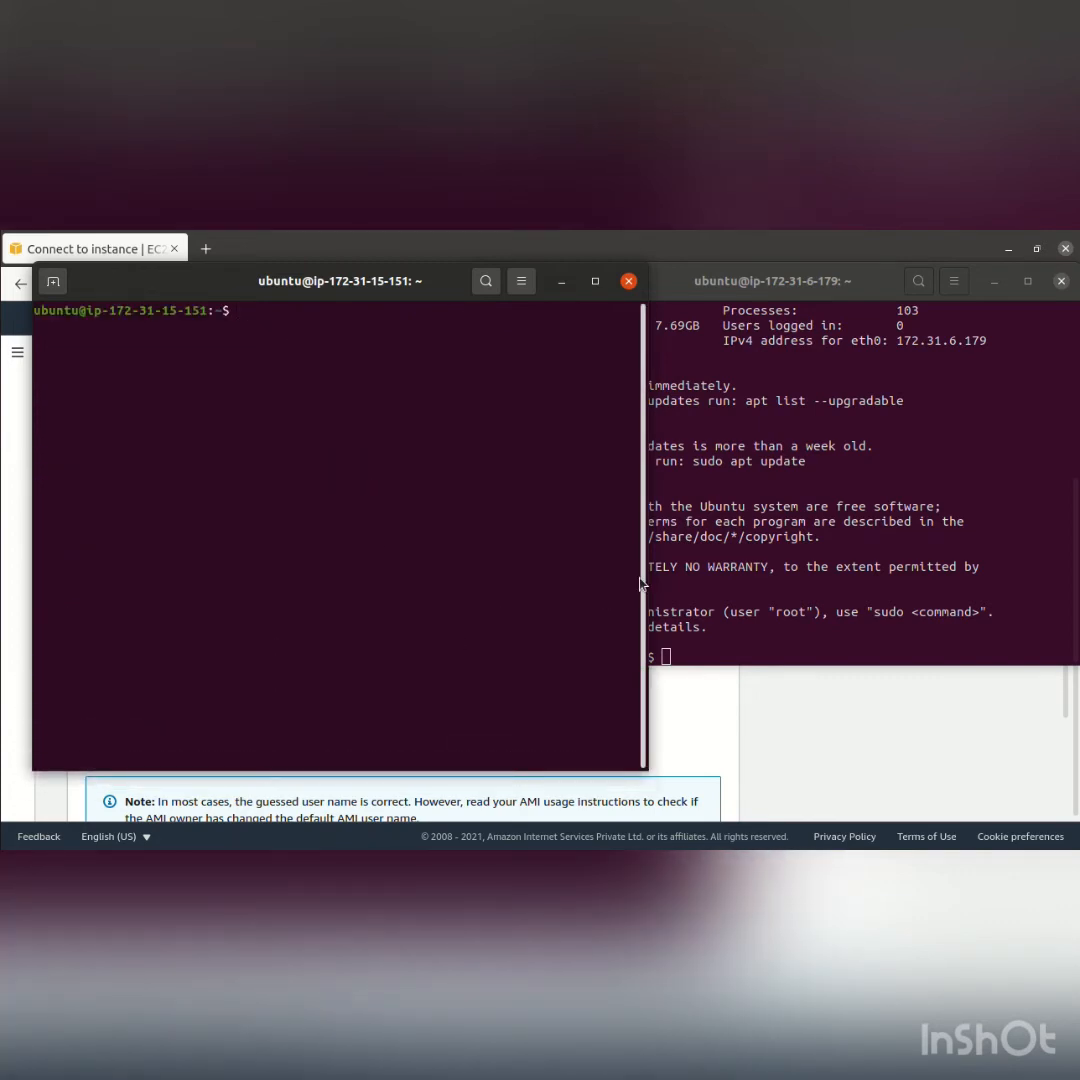
{"action": "left_click_drag", "start_coordinate": [642, 581], "coordinate": [566, 579]}
{"action": "left_click", "coordinate": [662, 648]}
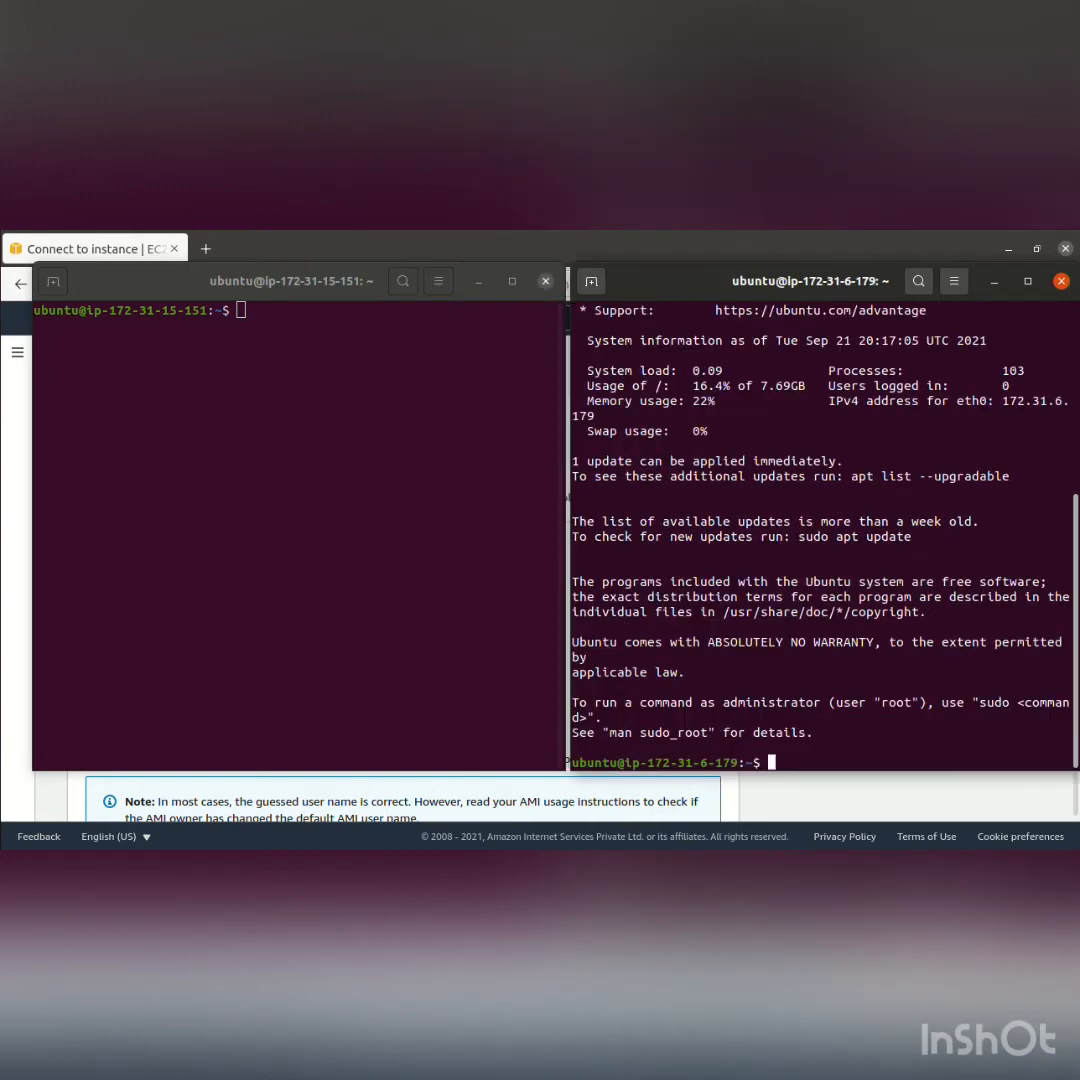
{"action": "type", "text": "clear"}
{"action": "key", "text": "Return"}
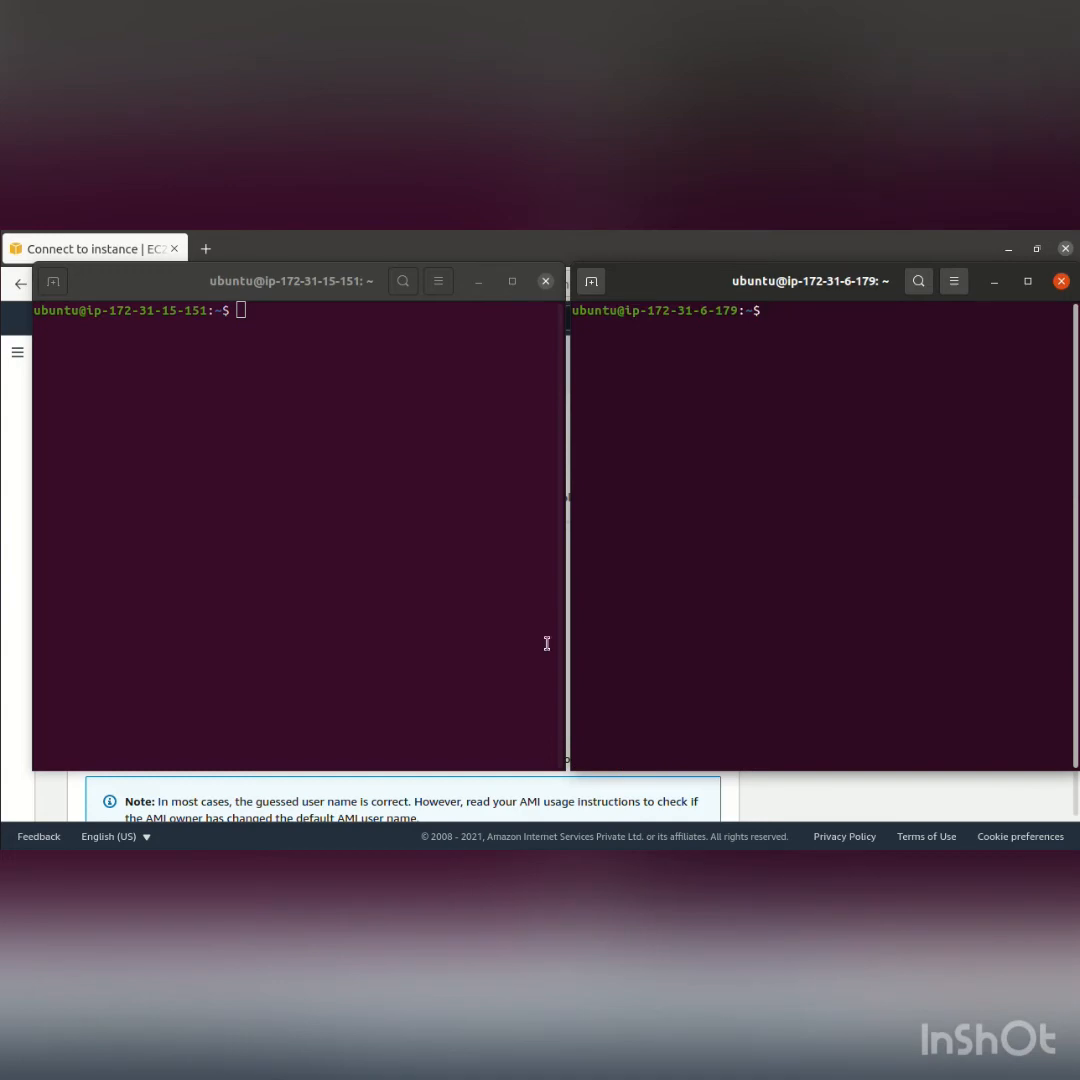
Ping instance2's private address 172.31.6.179 from instance1's terminal, stopping the ping after several replies
{"action": "left_click", "coordinate": [306, 412]}
{"action": "type", "text": "p"}
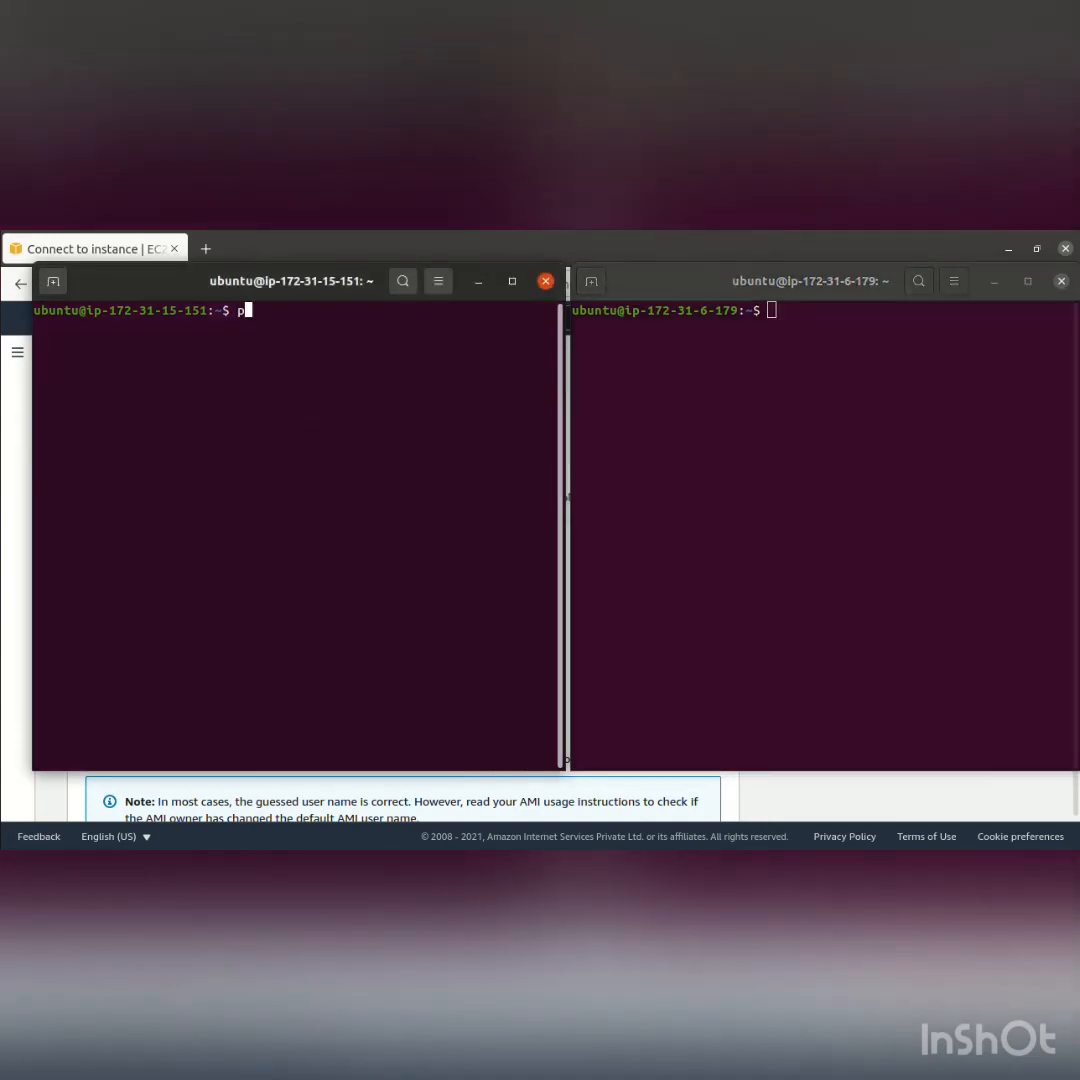
{"action": "type", "text": "ing "}
{"action": "type", "text": "172."}
{"action": "type", "text": "3."}
{"action": "type", "text": "1.6."}
{"action": "type", "text": "179"}
{"action": "key", "text": "Return"}
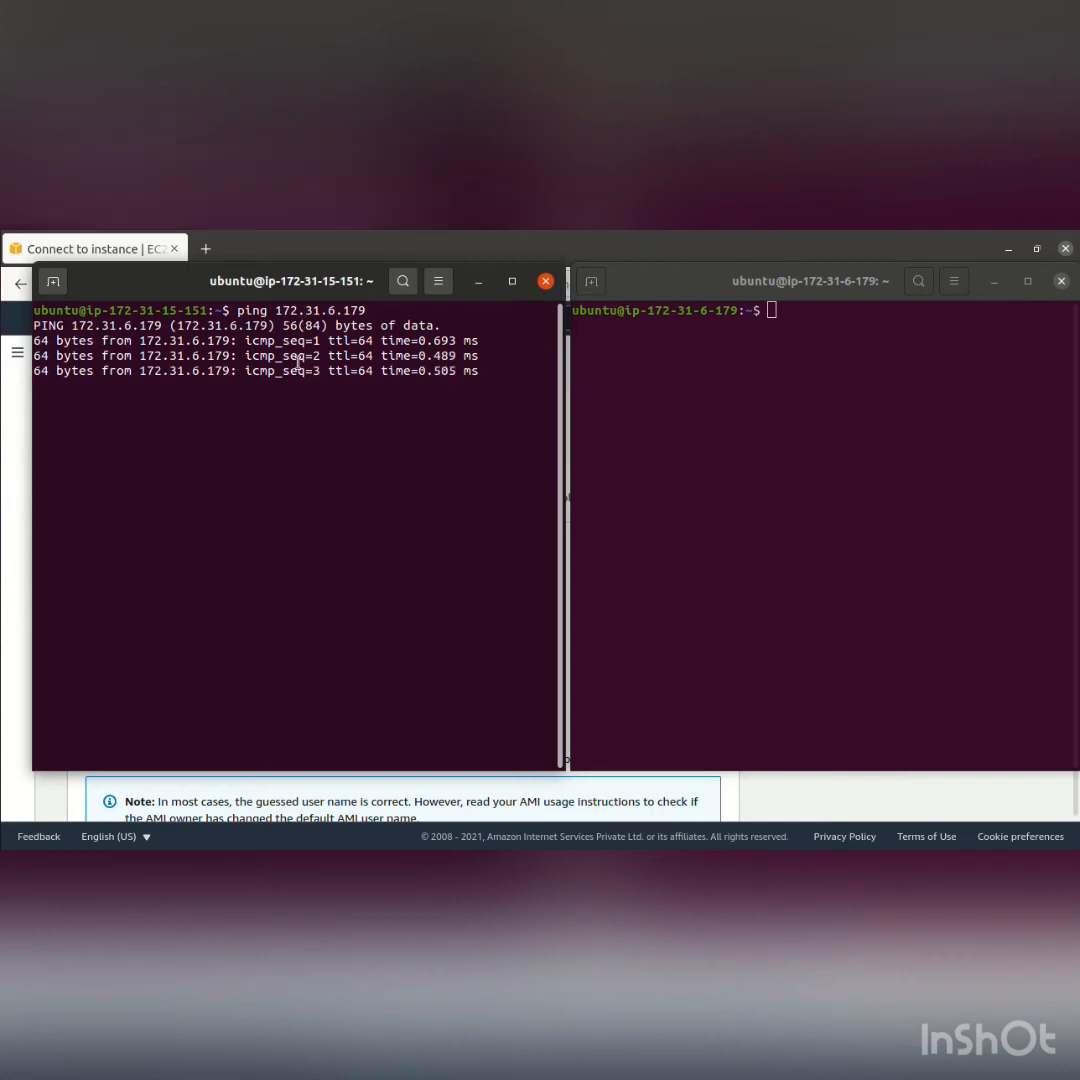
{"action": "left_click", "coordinate": [707, 320]}
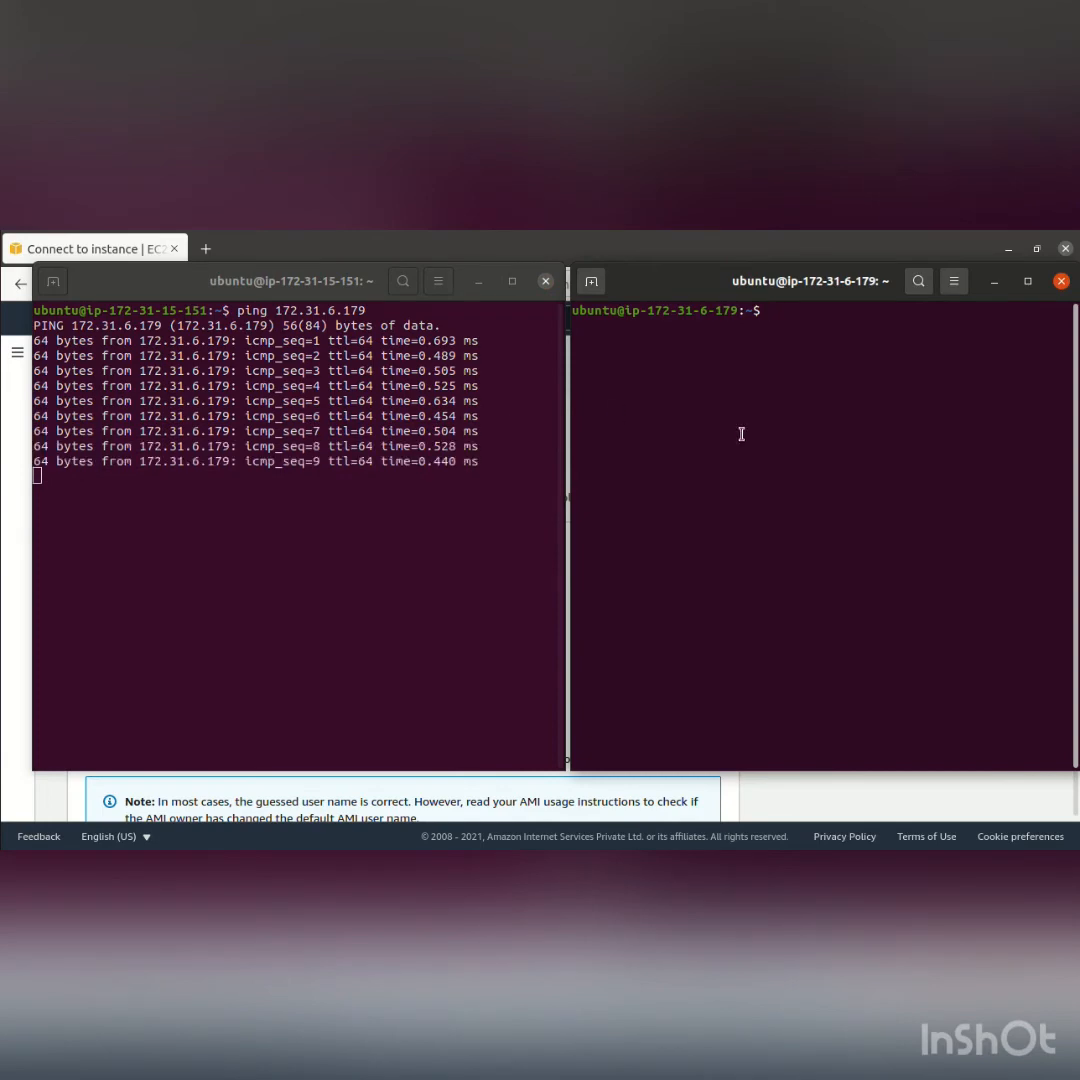
{"action": "left_click", "coordinate": [323, 528]}
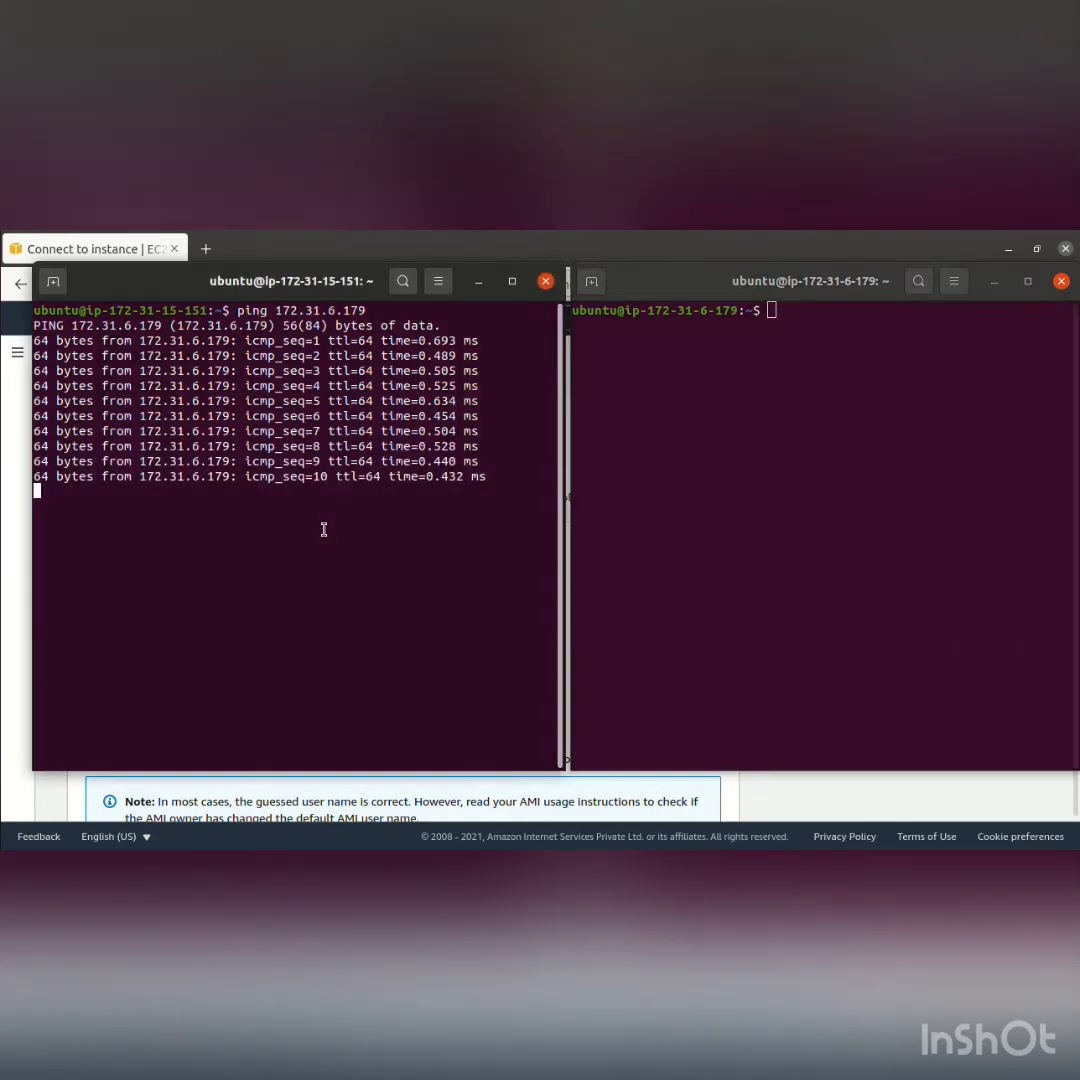
{"action": "key", "text": "ctrl+c"}
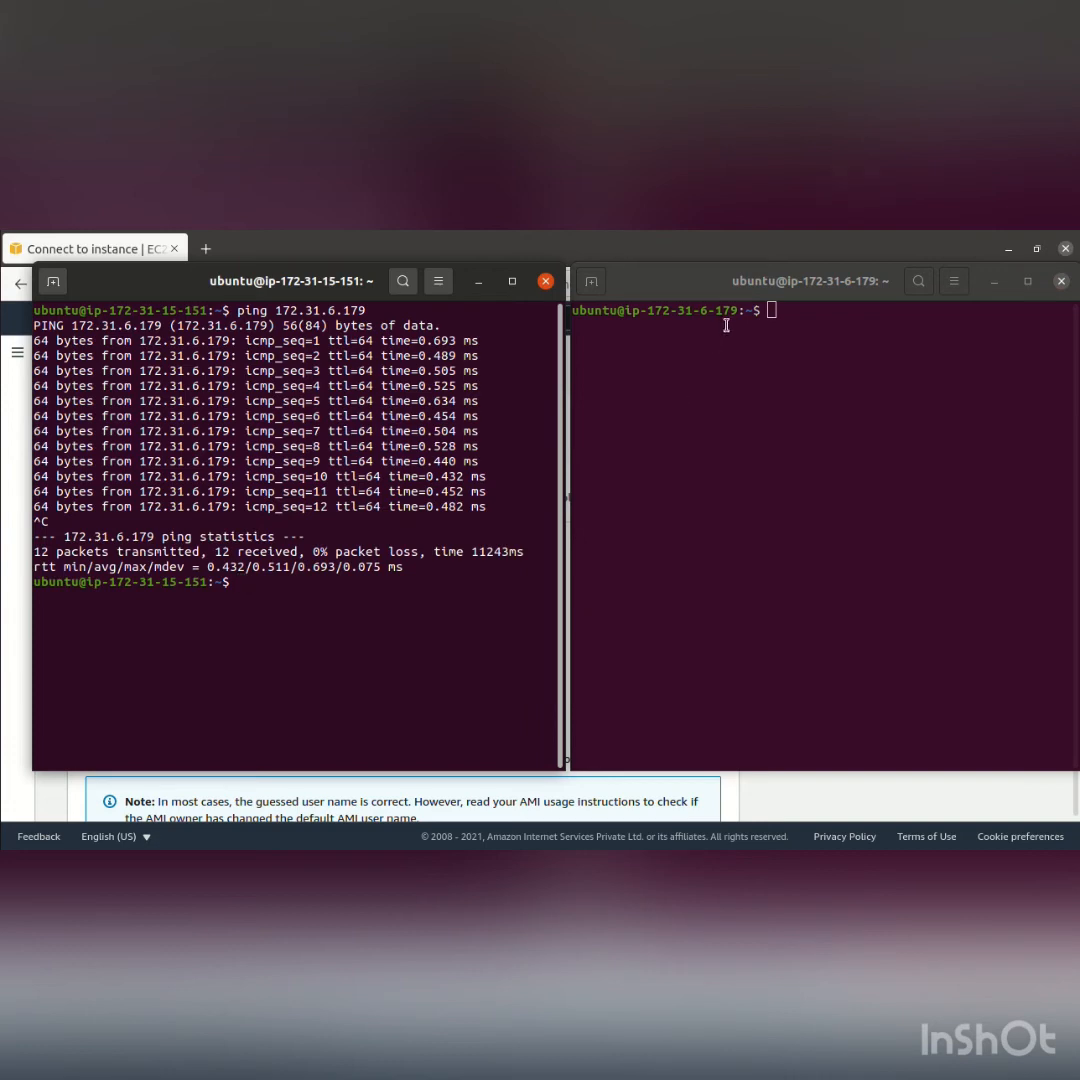
Ping instance1's private address 172.31.15.151 from instance2's terminal, stopping the ping after several replies
{"action": "left_click", "coordinate": [790, 465]}
{"action": "type", "text": "ping "}
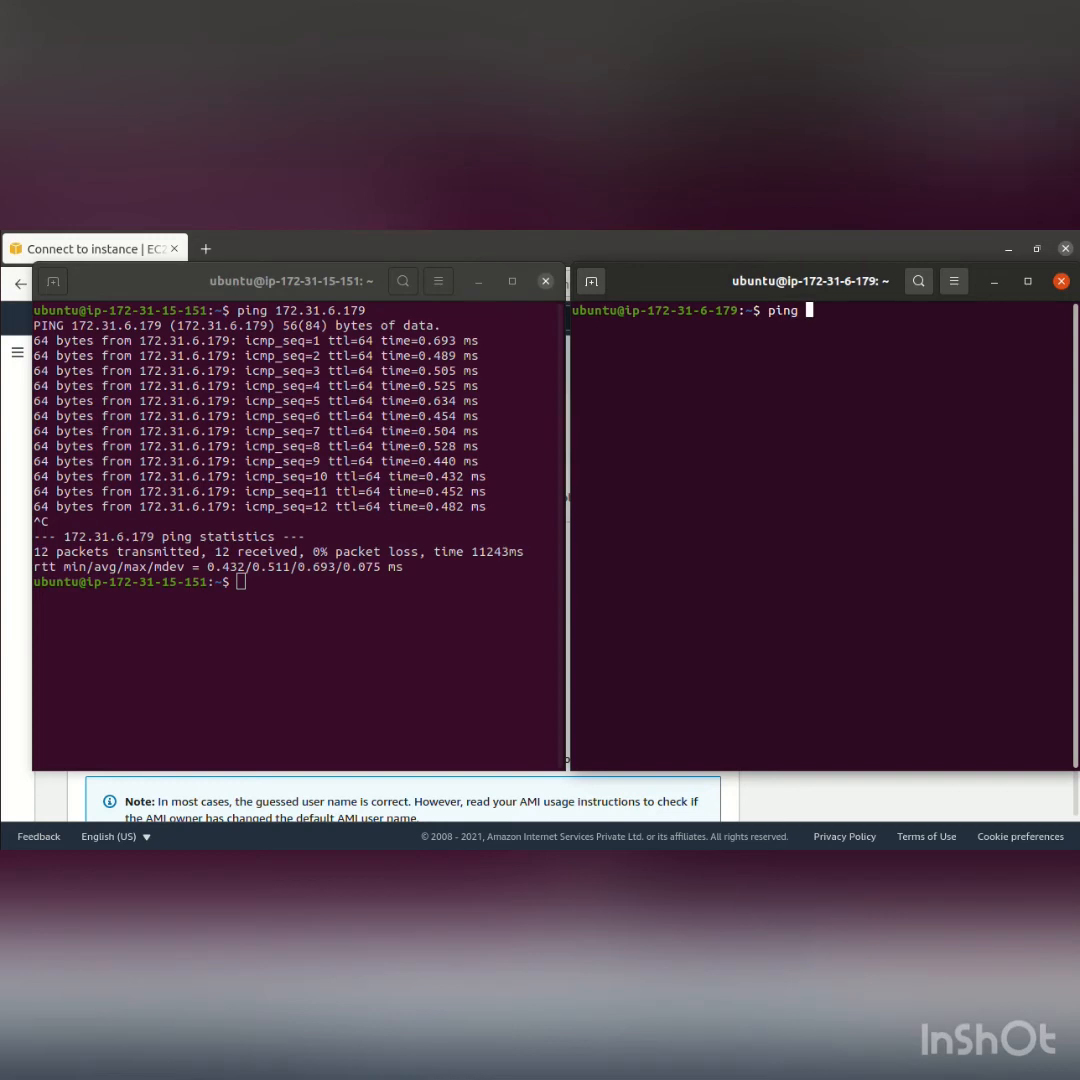
{"action": "type", "text": "172.31.15.151"}
{"action": "key", "text": "Return"}
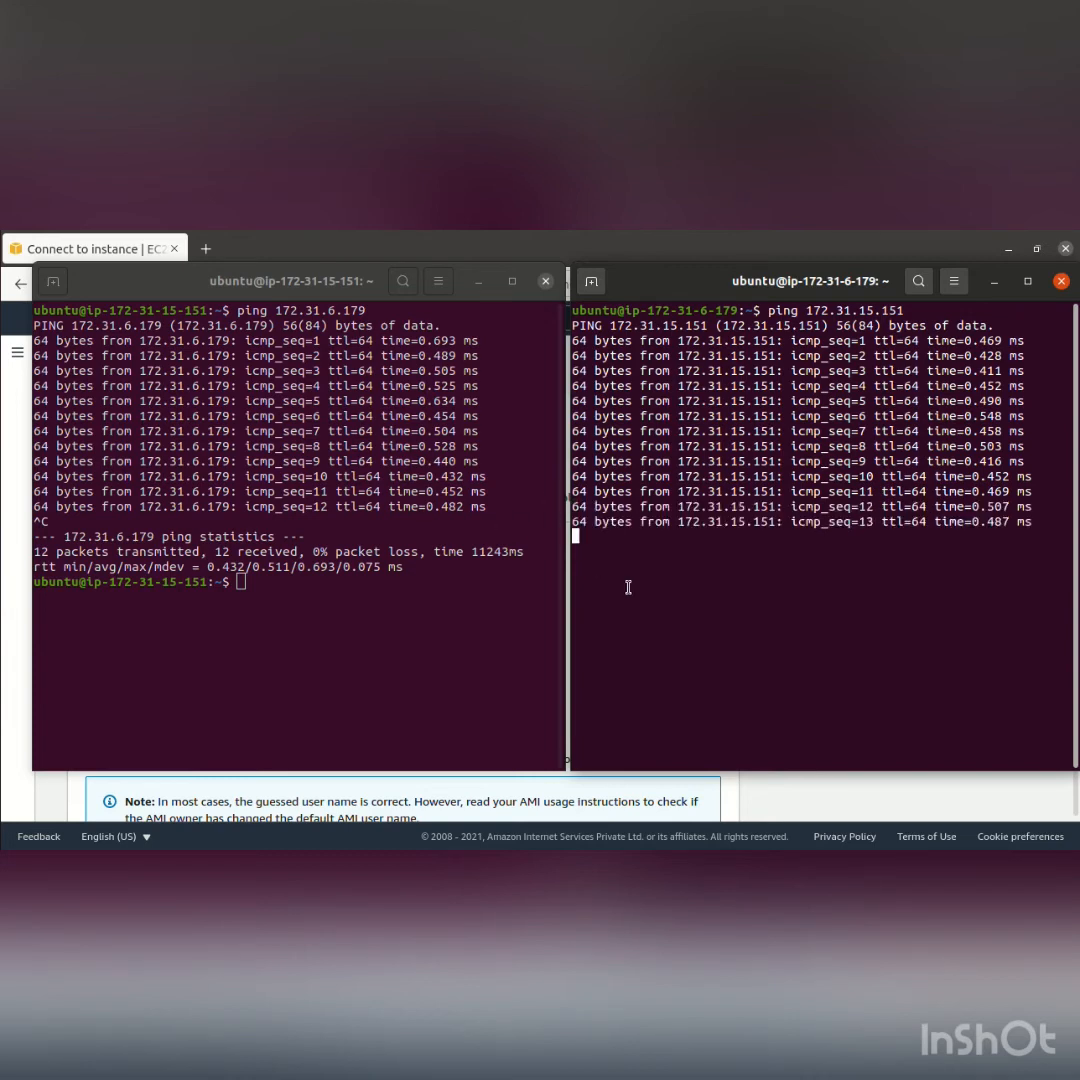
{"action": "key", "text": "ctrl+c"}
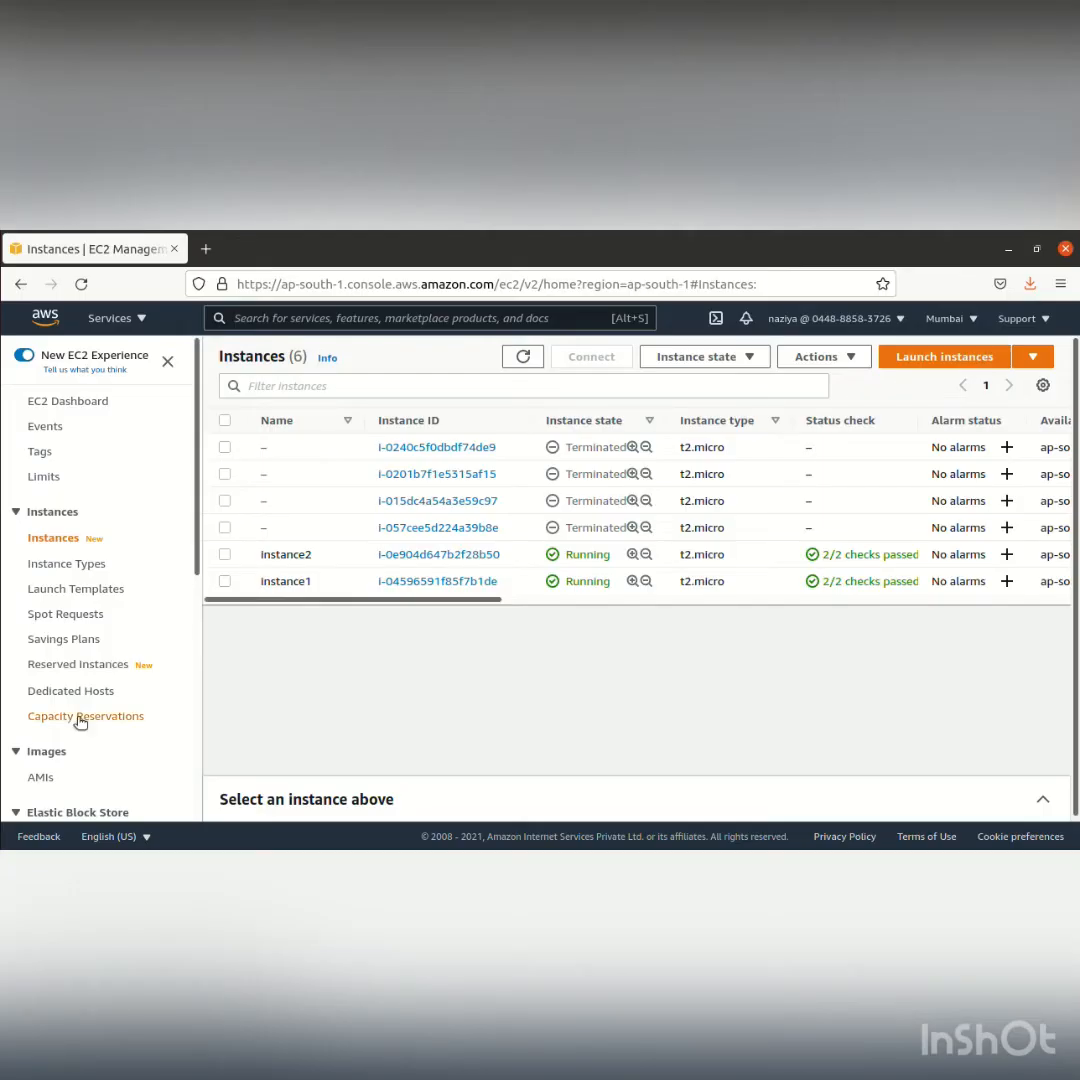
Start a new security group in the EC2 console, entering groupB as both its name and description
{"action": "scroll", "coordinate": [110, 705], "scroll_direction": "down", "scroll_amount": 5}
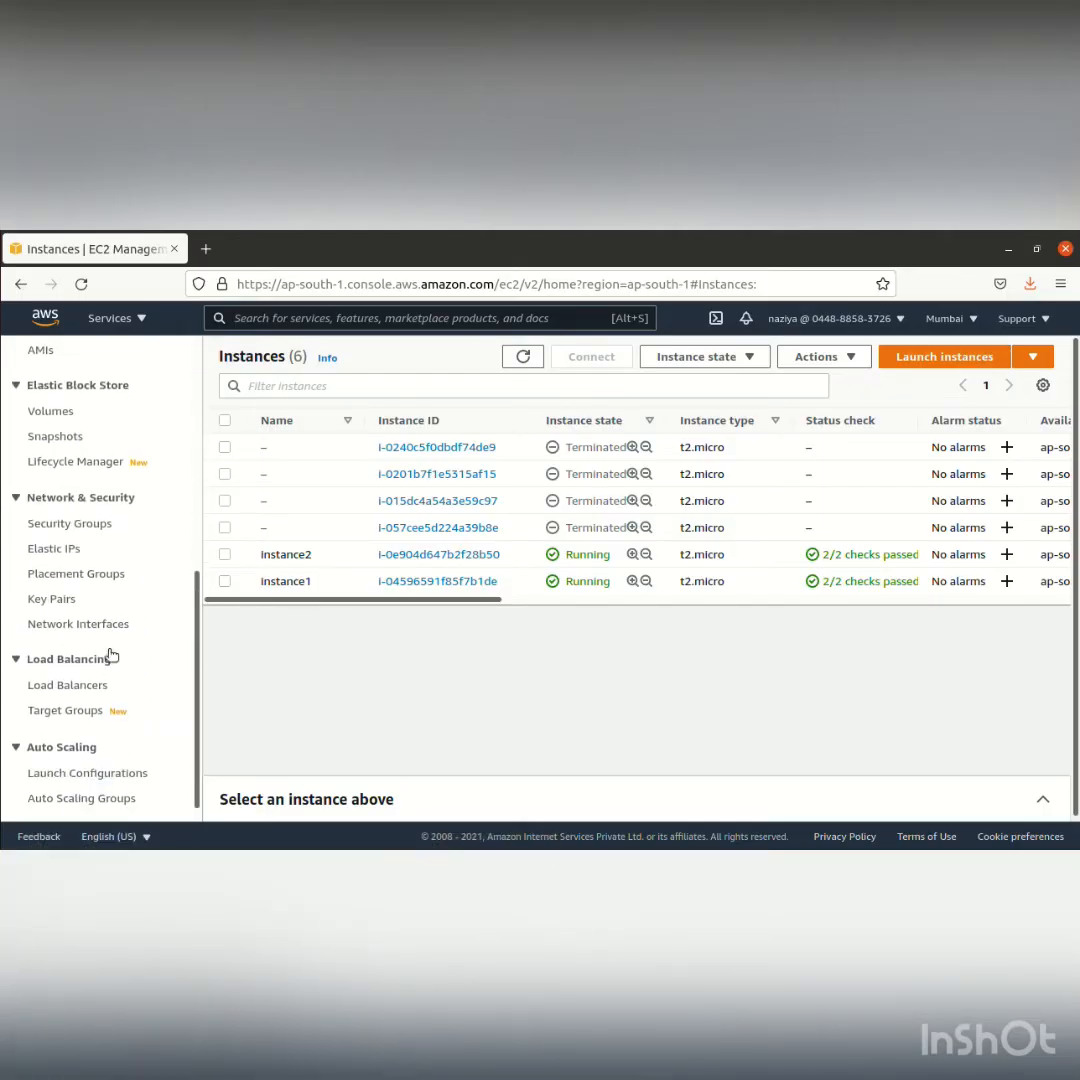
{"action": "left_click", "coordinate": [106, 528]}
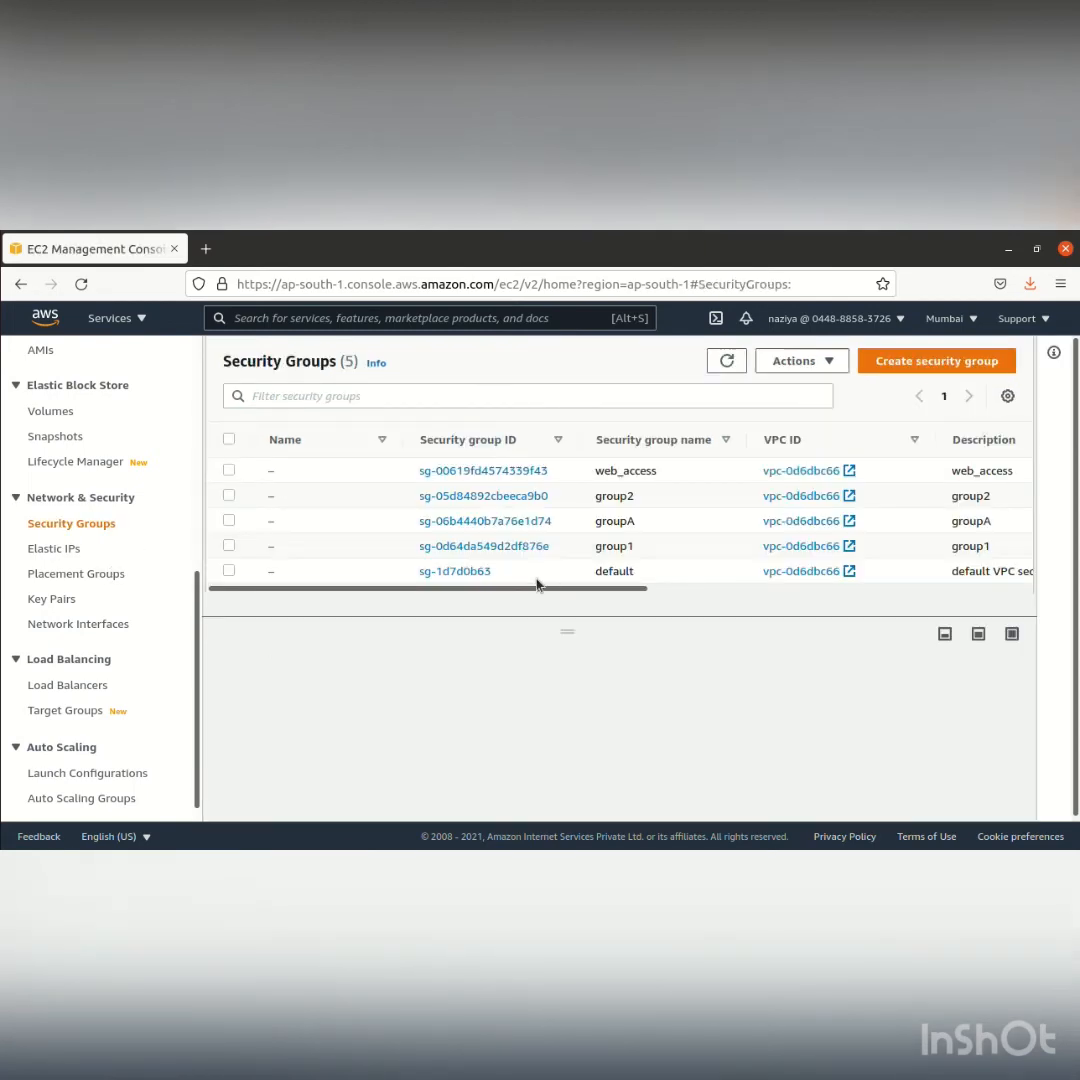
{"action": "left_click", "coordinate": [912, 356]}
{"action": "left_click", "coordinate": [449, 565]}
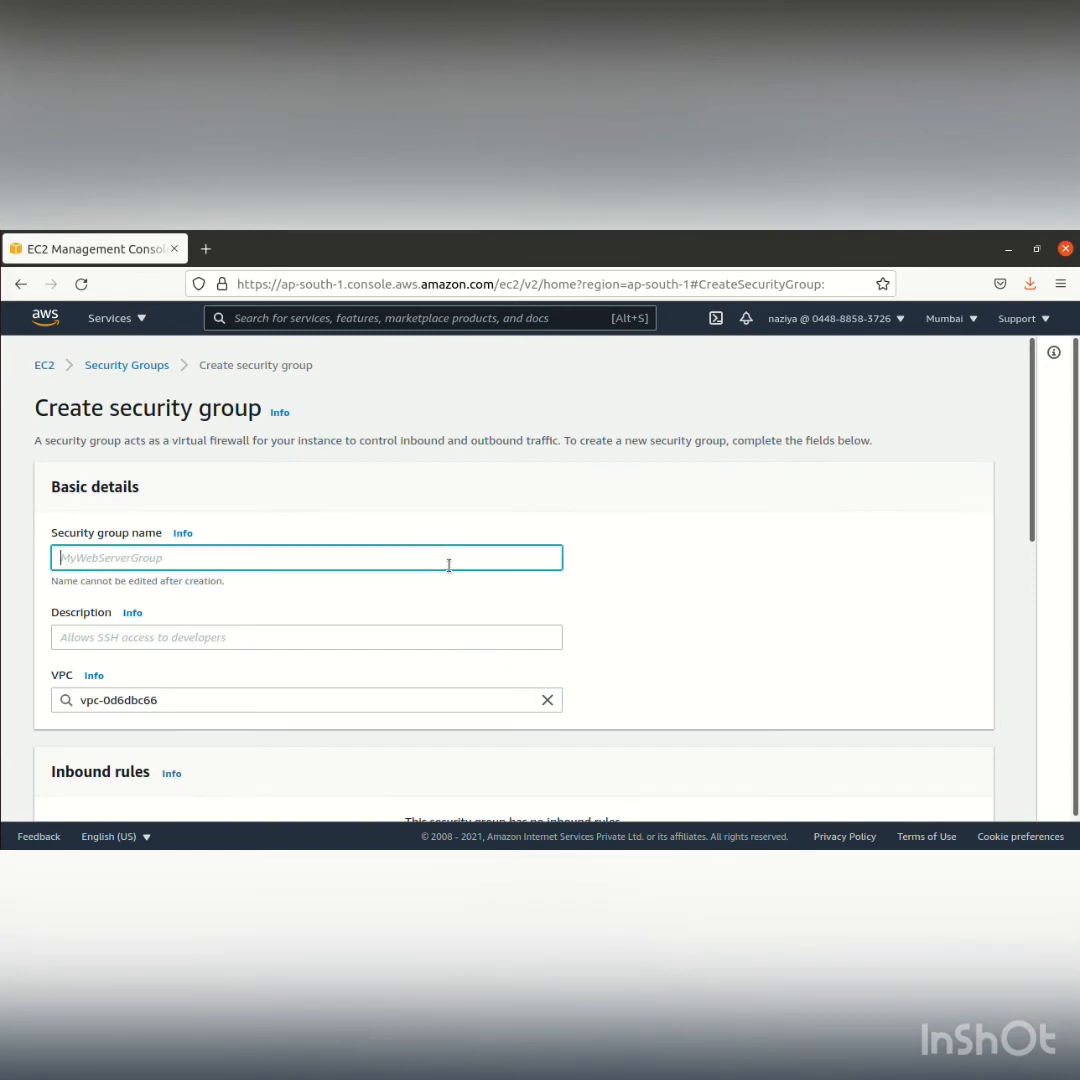
{"action": "type", "text": "groupB"}
{"action": "left_click", "coordinate": [289, 641]}
{"action": "type", "text": "gr"}
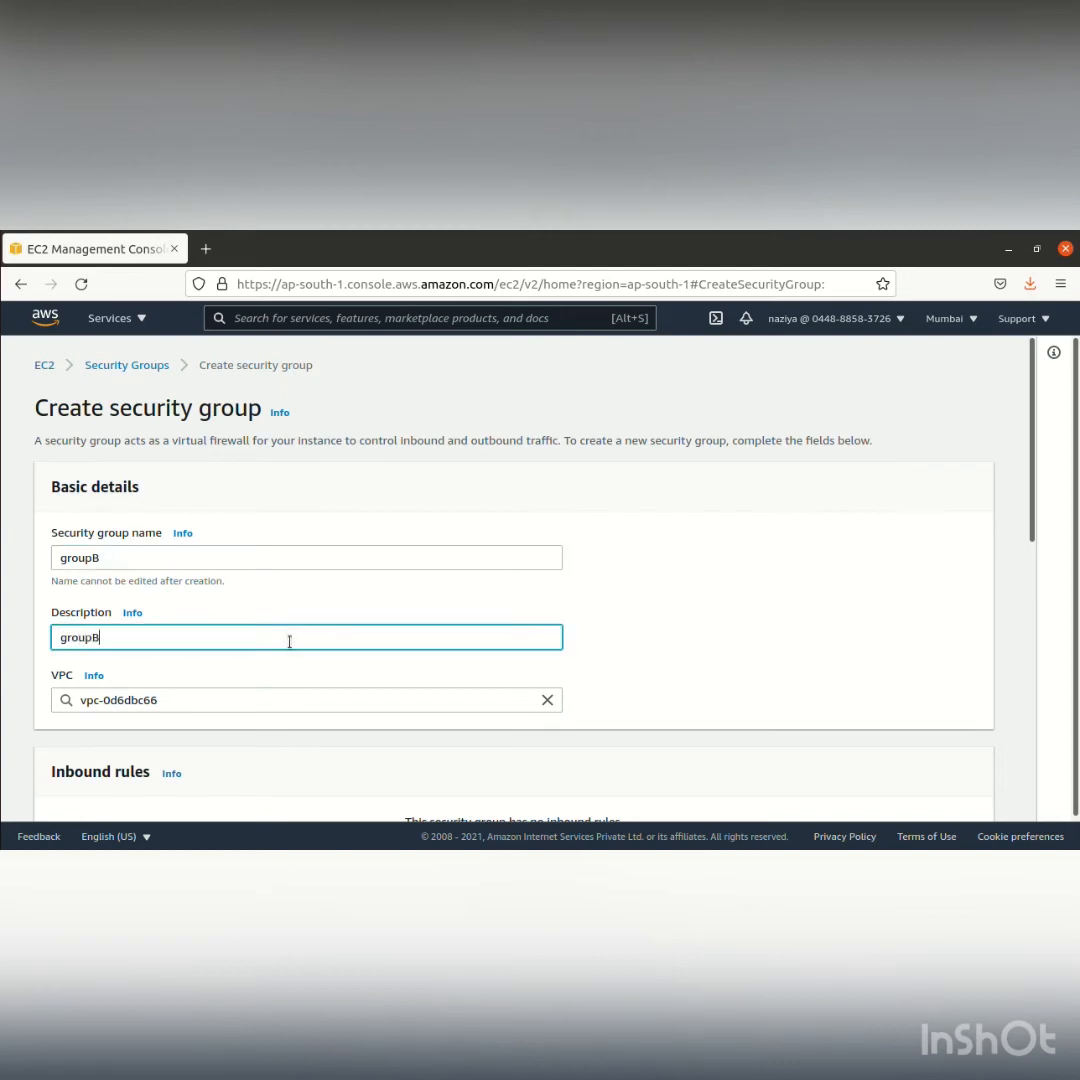
Add an inbound rule to groupB and try to create the security group without specifying the rule's source
{"action": "scroll", "coordinate": [308, 722], "scroll_direction": "down", "scroll_amount": 6}
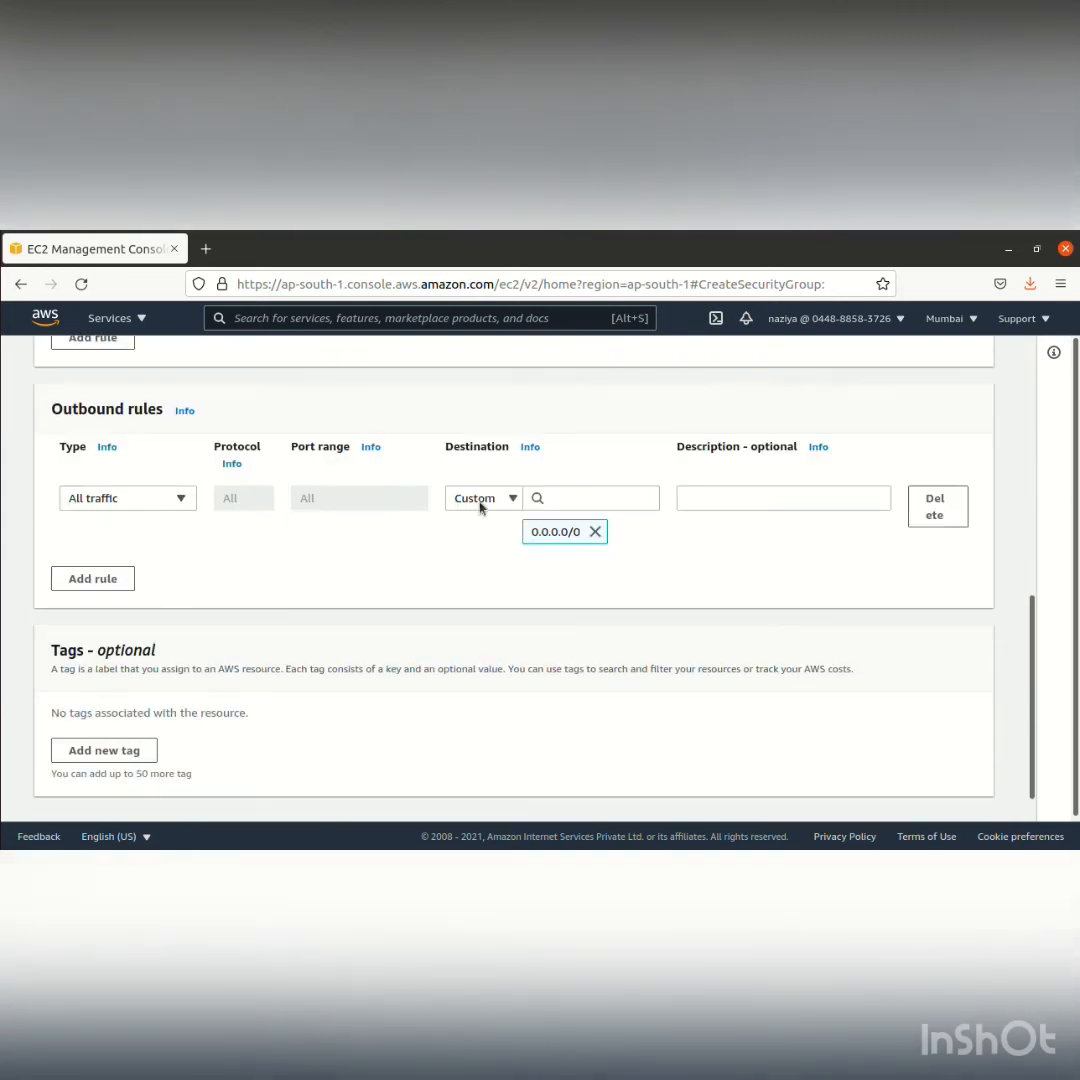
{"action": "scroll", "coordinate": [475, 533], "scroll_direction": "up", "scroll_amount": 6}
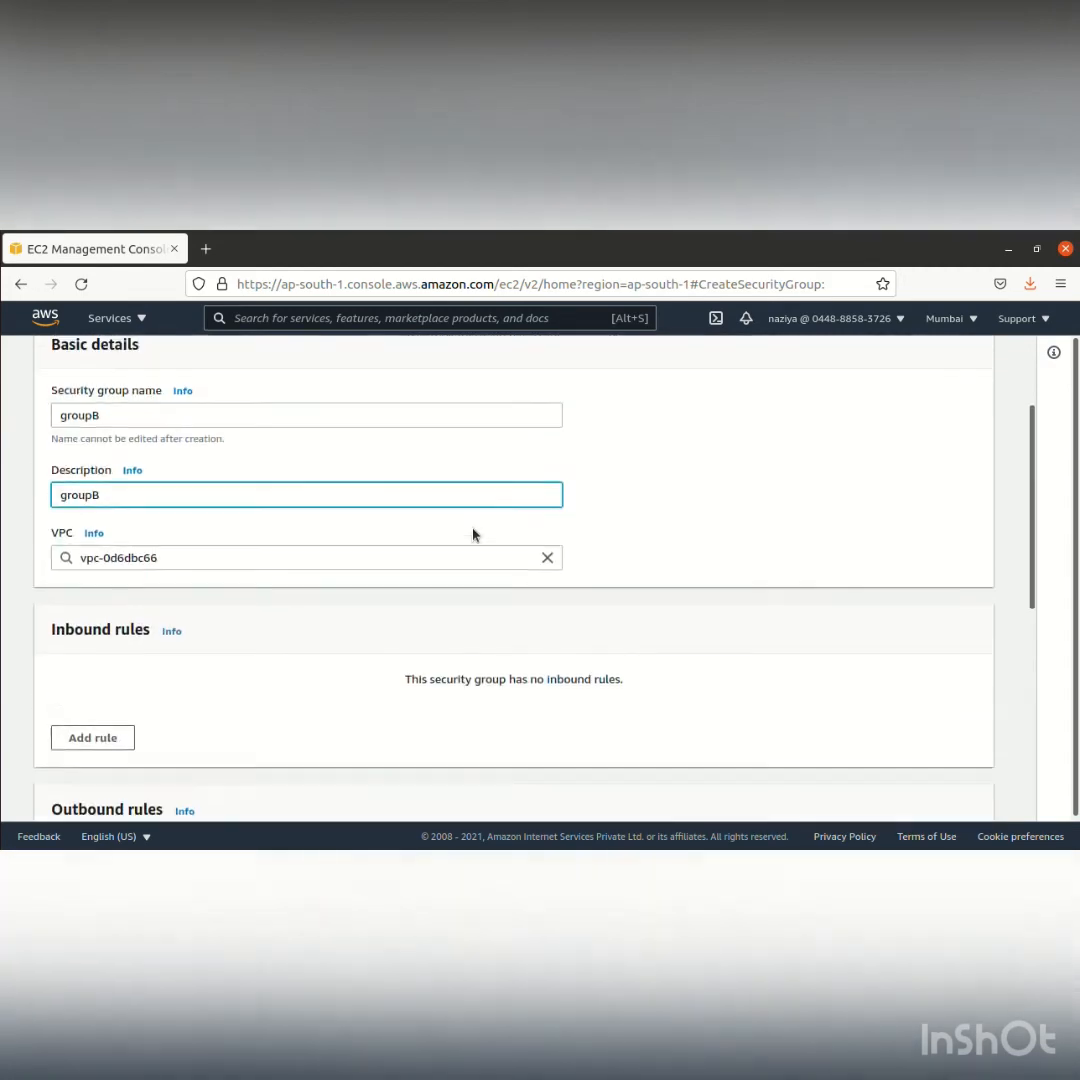
{"action": "left_click", "coordinate": [80, 792]}
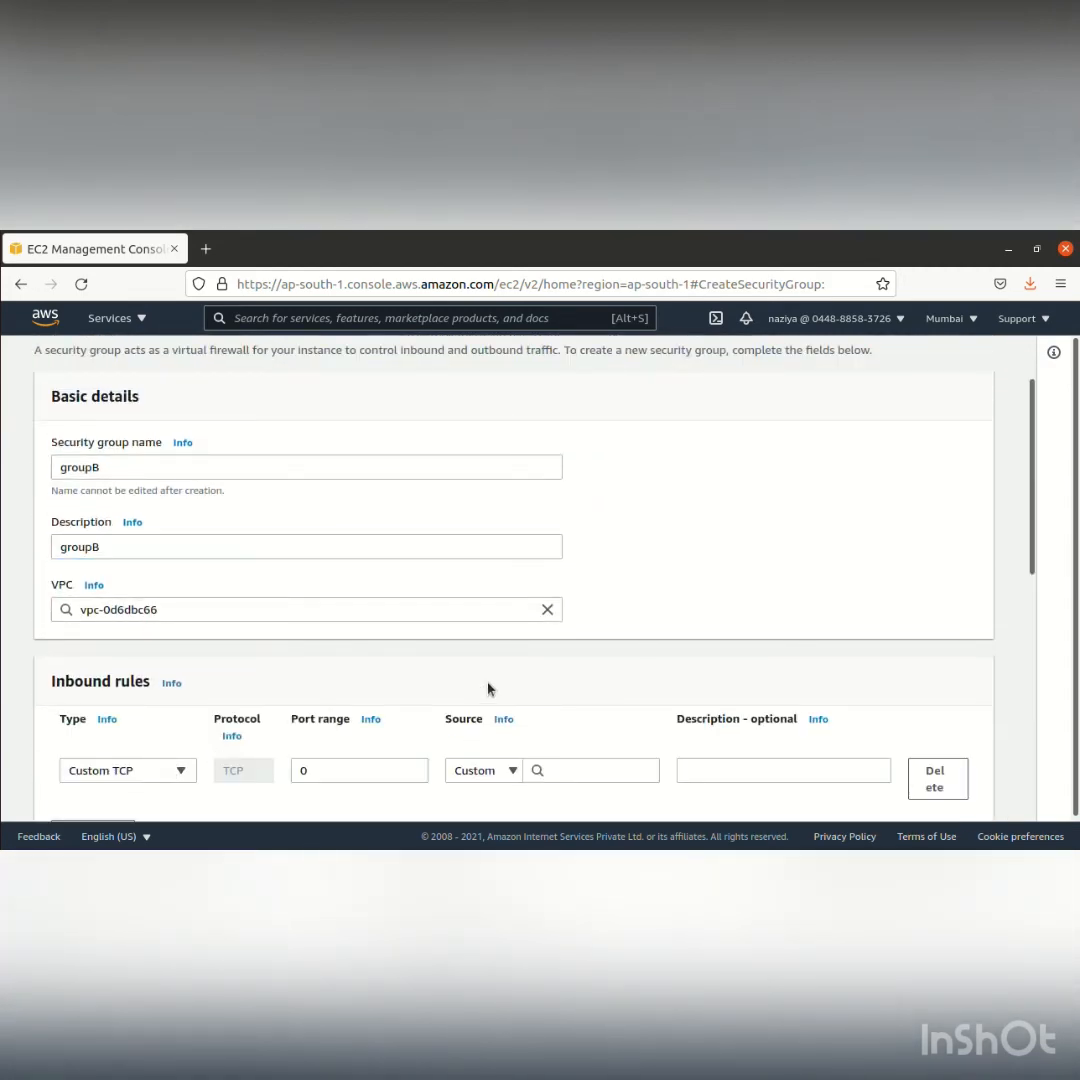
{"action": "scroll", "coordinate": [489, 688], "scroll_direction": "down", "scroll_amount": 2}
{"action": "scroll", "coordinate": [489, 688], "scroll_direction": "down", "scroll_amount": 1}
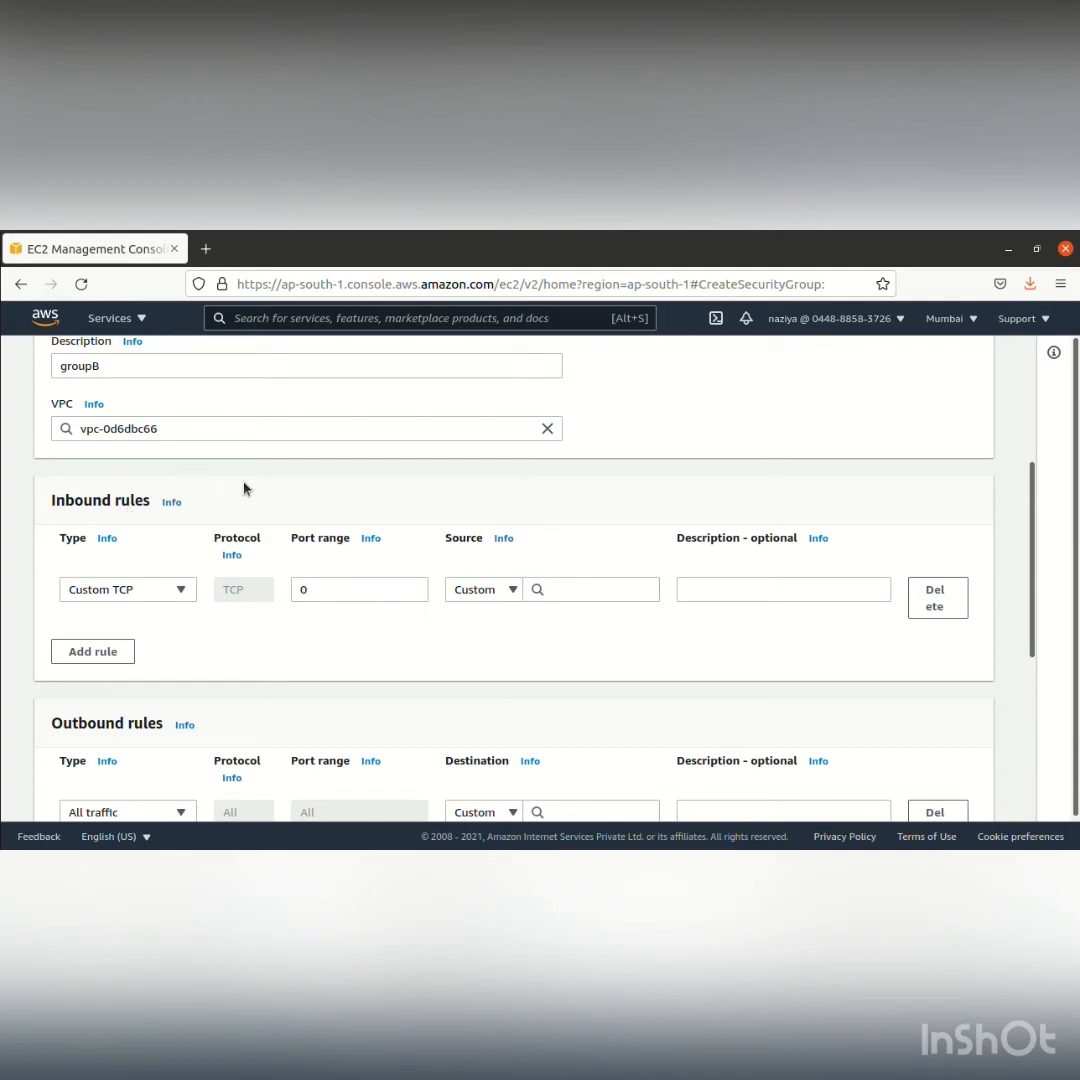
{"action": "scroll", "coordinate": [617, 561], "scroll_direction": "down", "scroll_amount": 6}
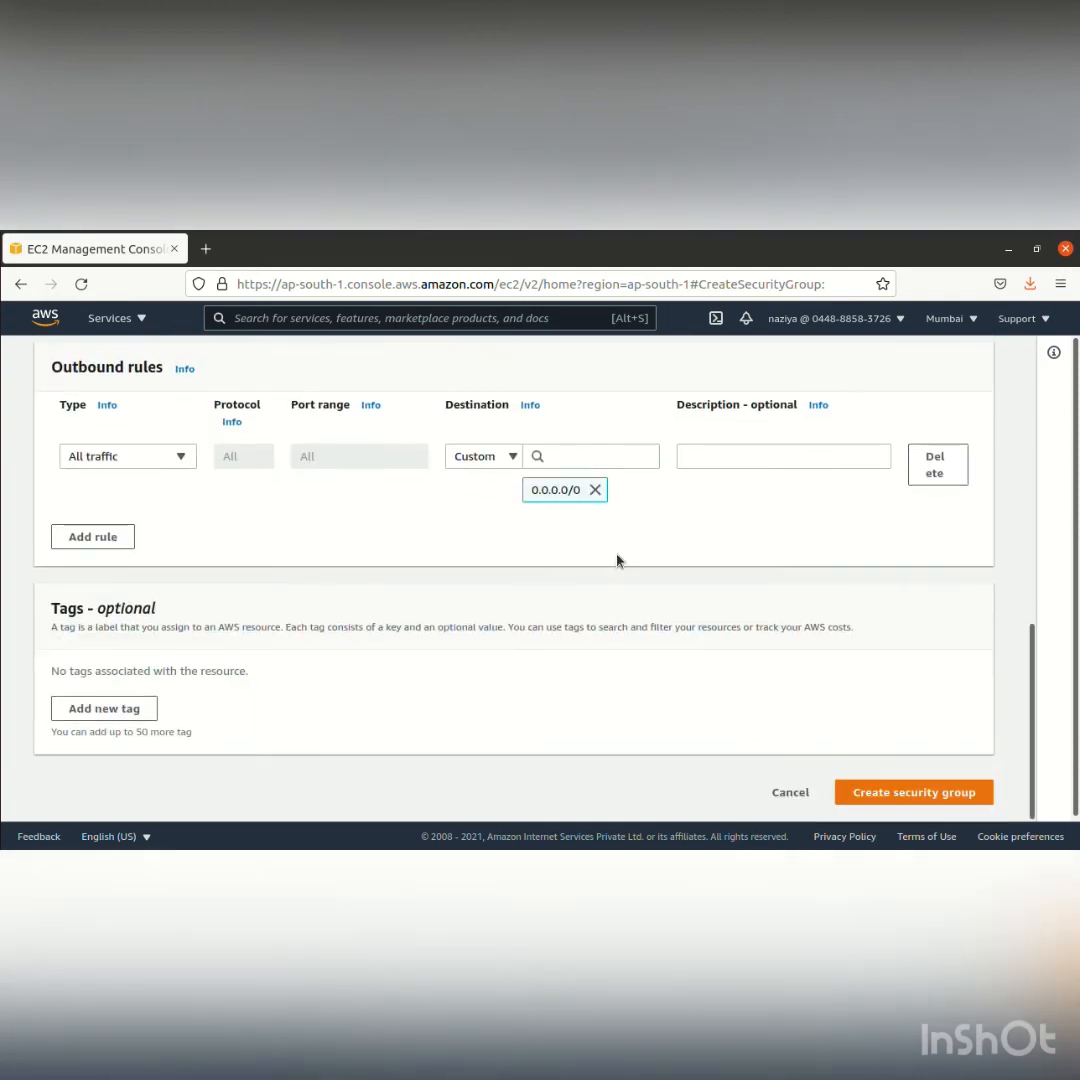
{"action": "left_click", "coordinate": [893, 793]}
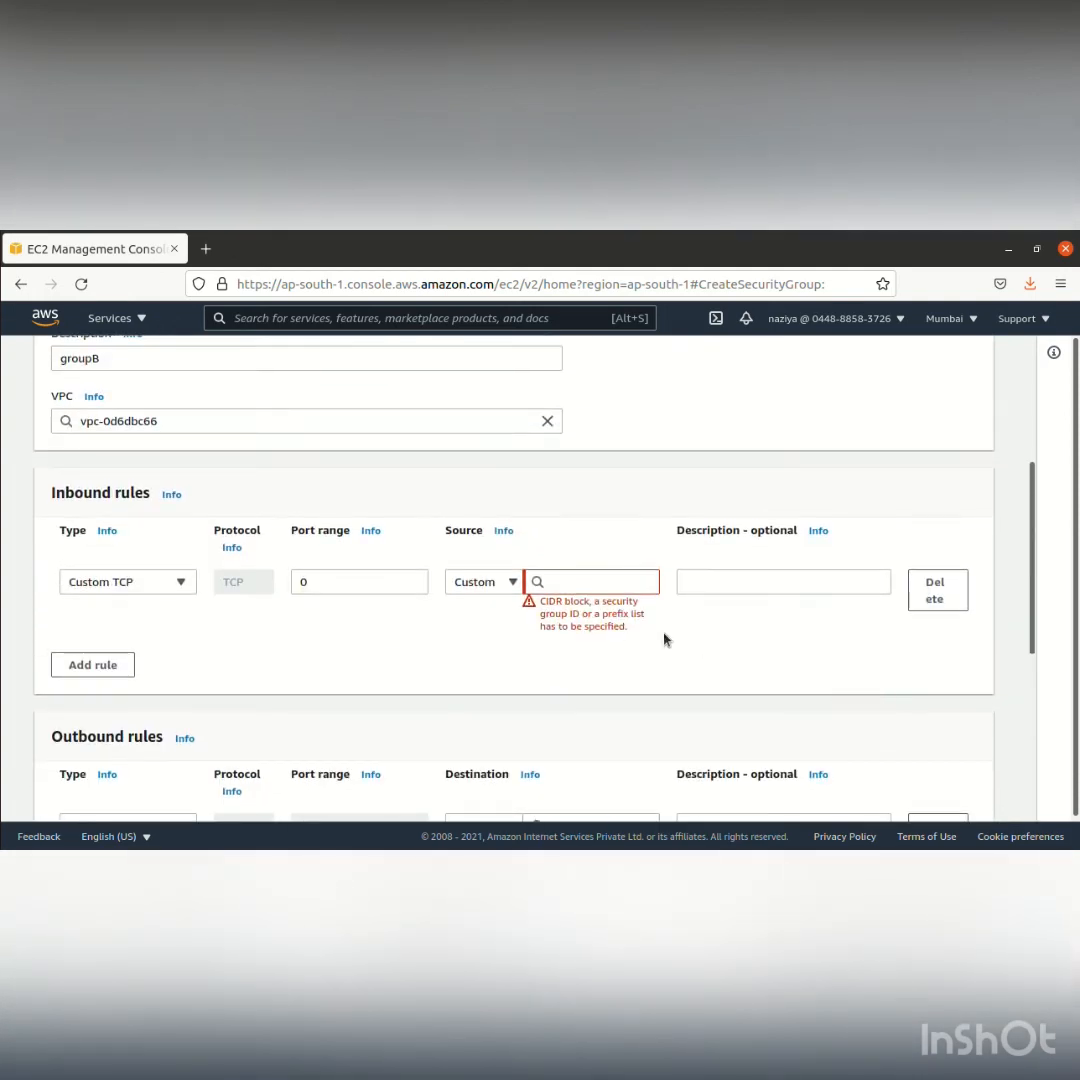
Set groupB's inbound rule to Custom ICMP - IPv4 with groupA as the source, and create the security group
{"action": "left_click", "coordinate": [183, 585]}
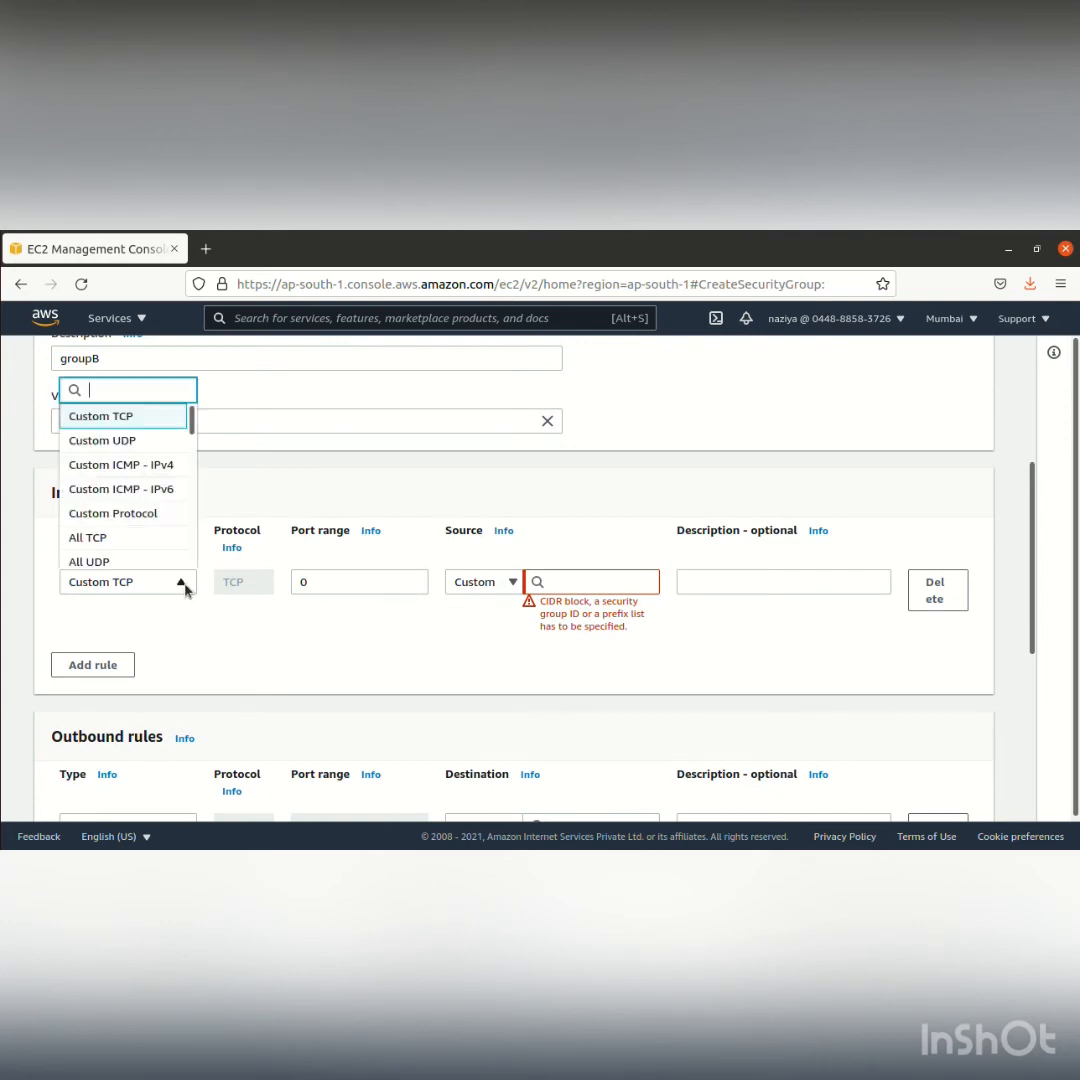
{"action": "left_click", "coordinate": [137, 467]}
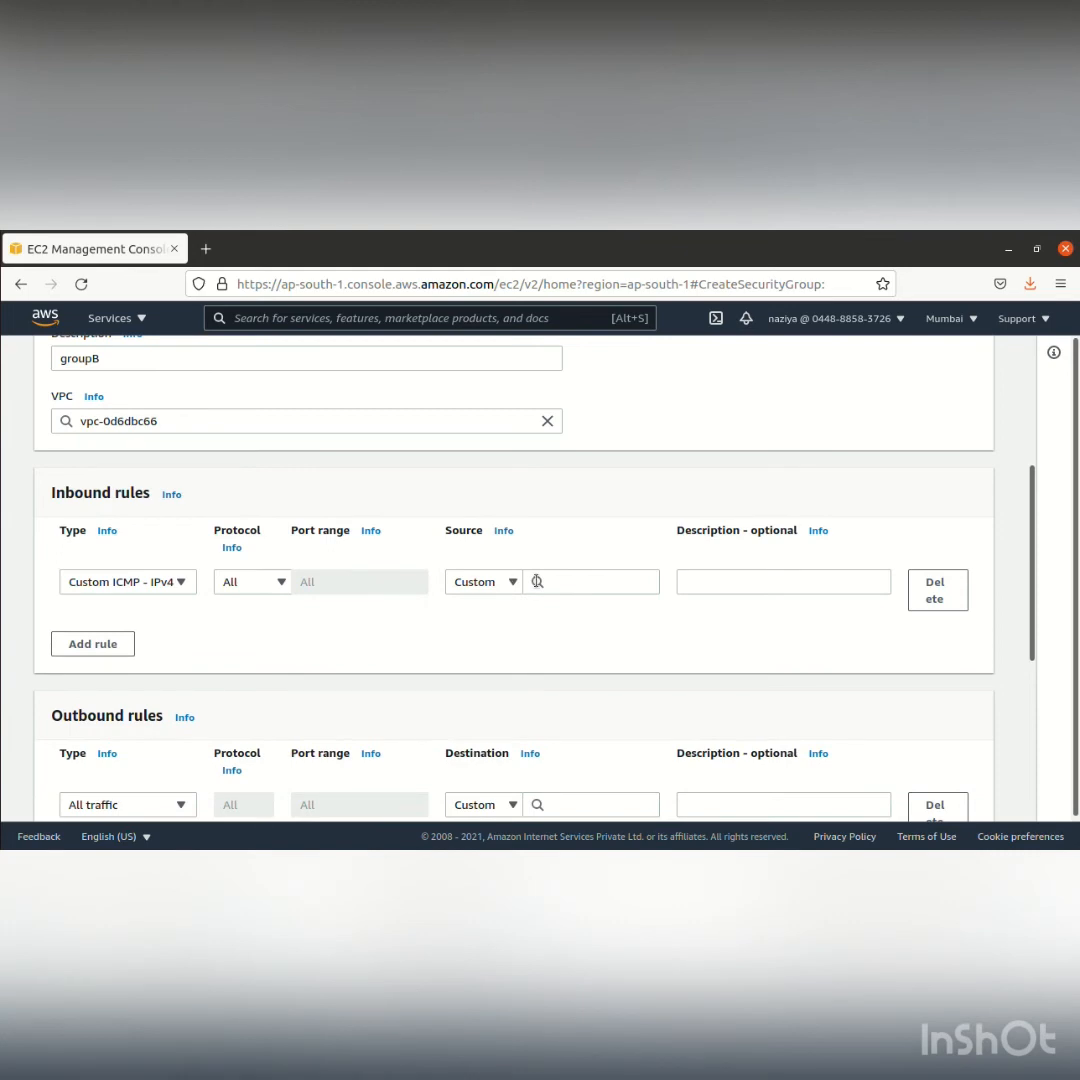
{"action": "left_click", "coordinate": [590, 588]}
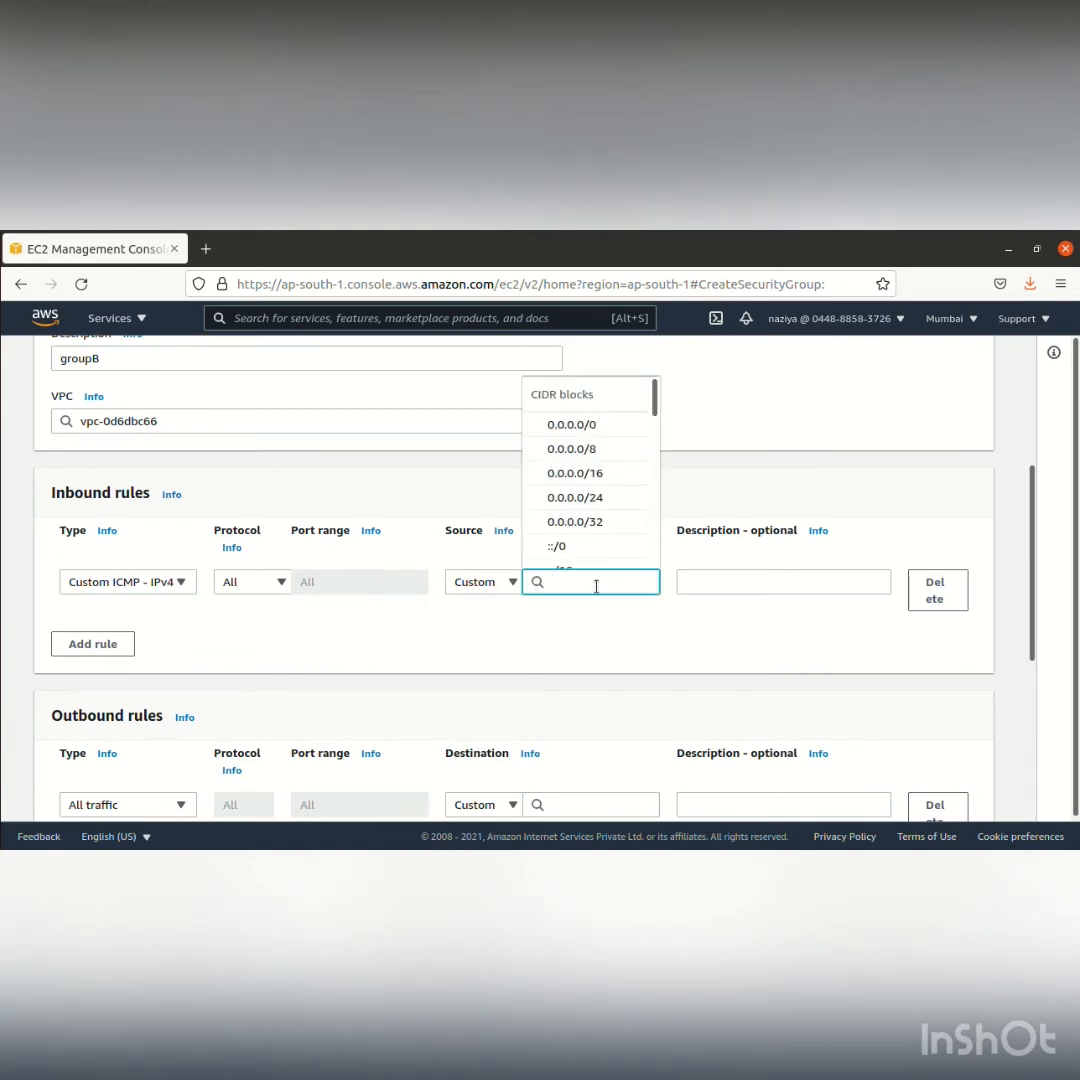
{"action": "type", "text": "gr"}
{"action": "left_click", "coordinate": [584, 513]}
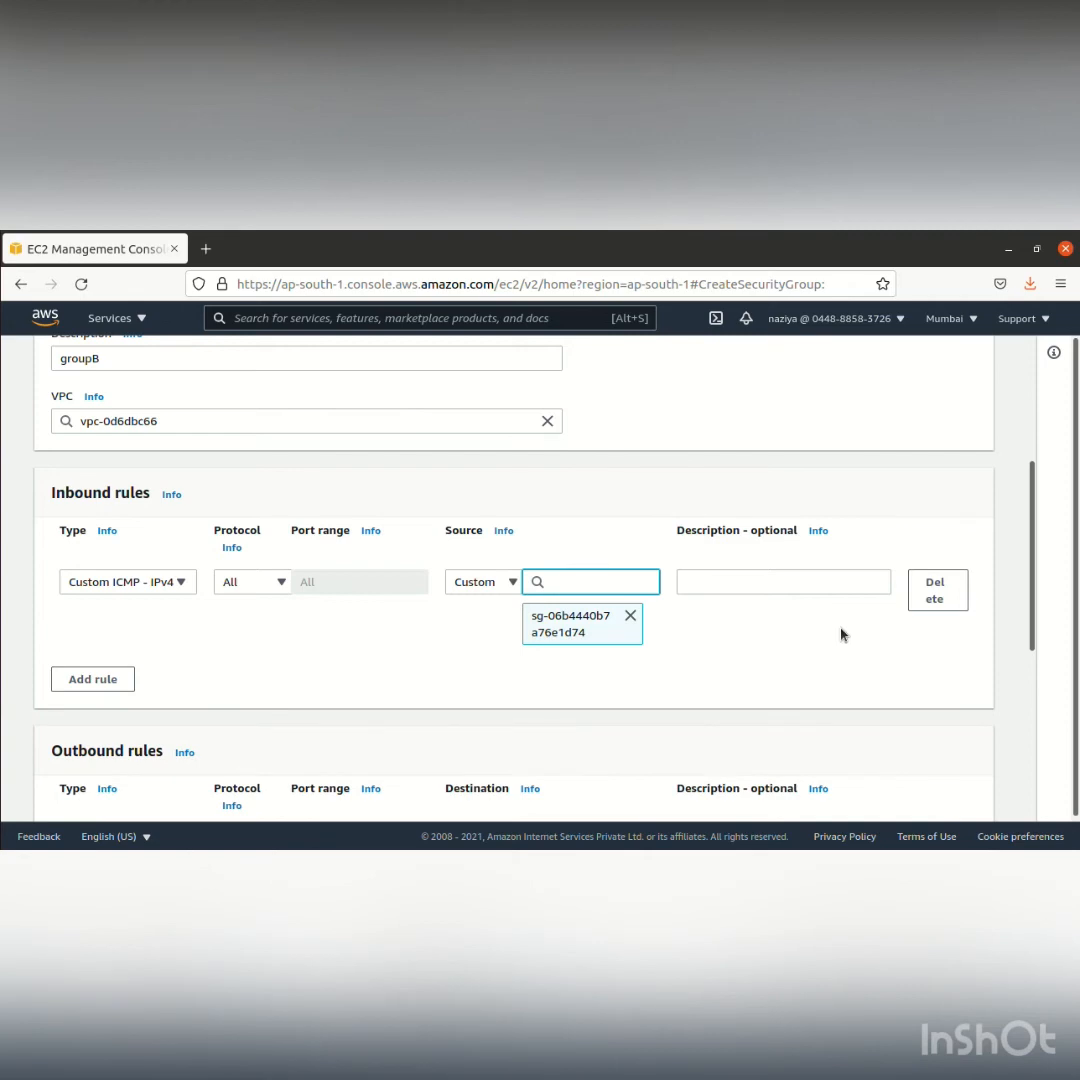
{"action": "scroll", "coordinate": [853, 625], "scroll_direction": "down", "scroll_amount": 2}
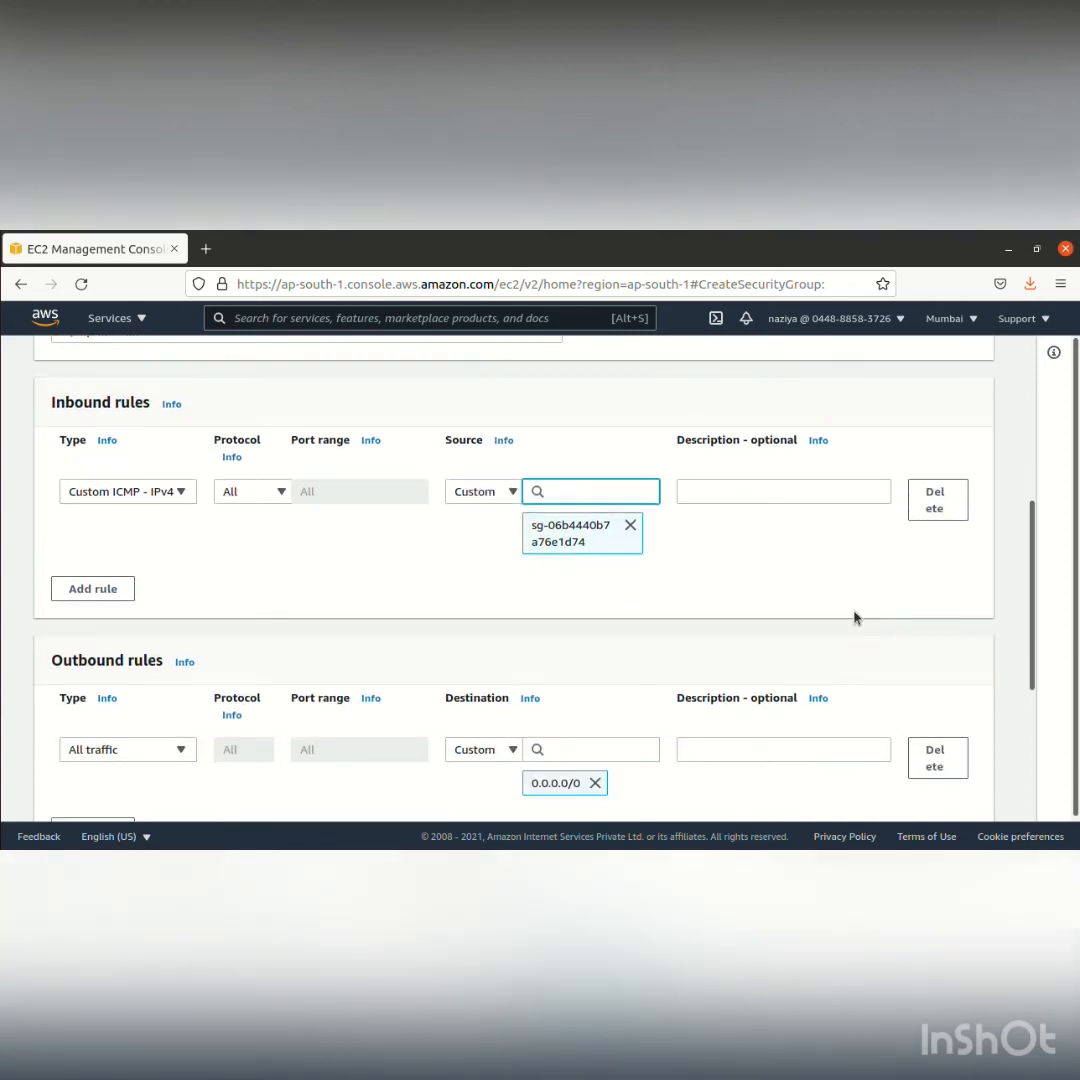
{"action": "scroll", "coordinate": [940, 607], "scroll_direction": "down", "scroll_amount": 5}
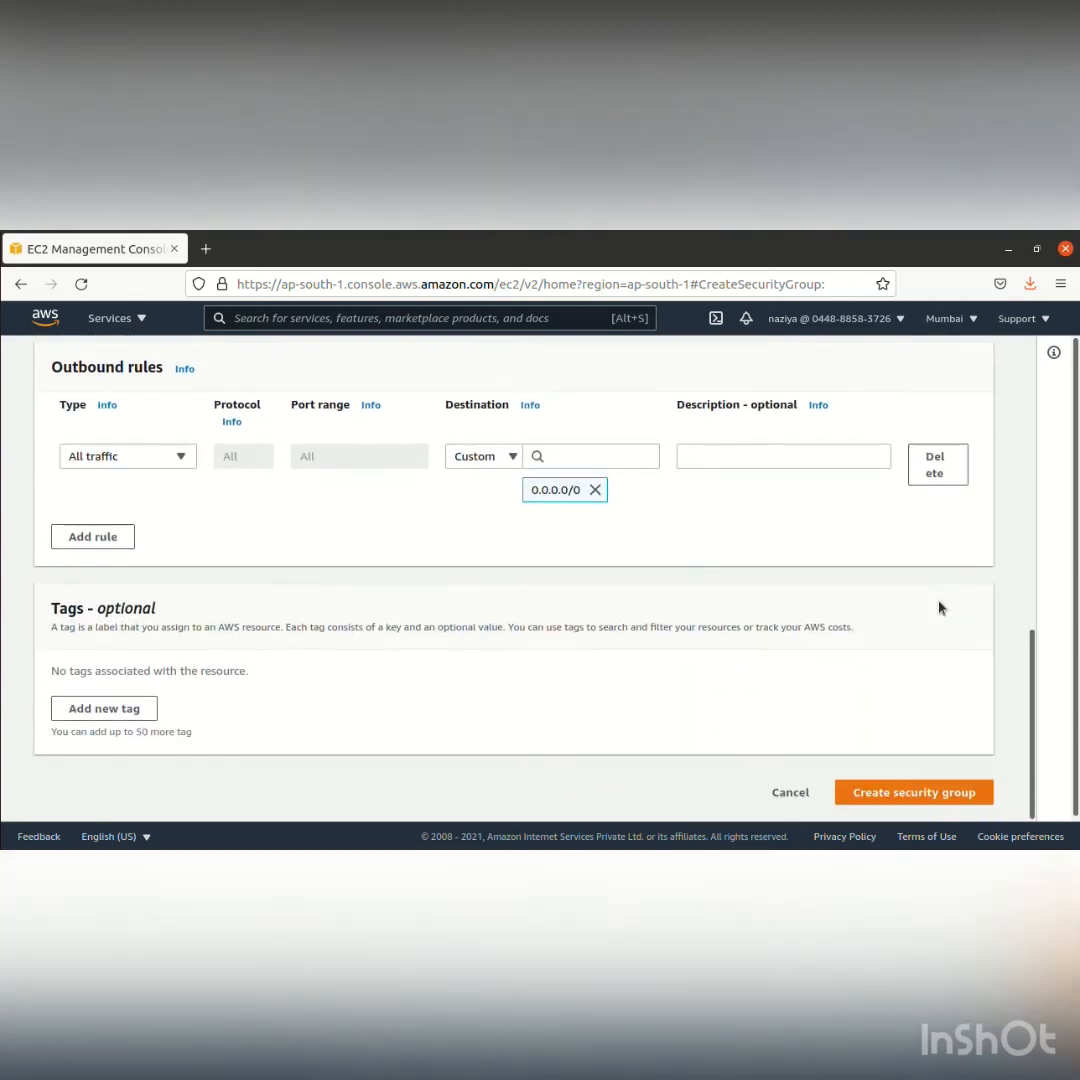
{"action": "left_click", "coordinate": [911, 791]}
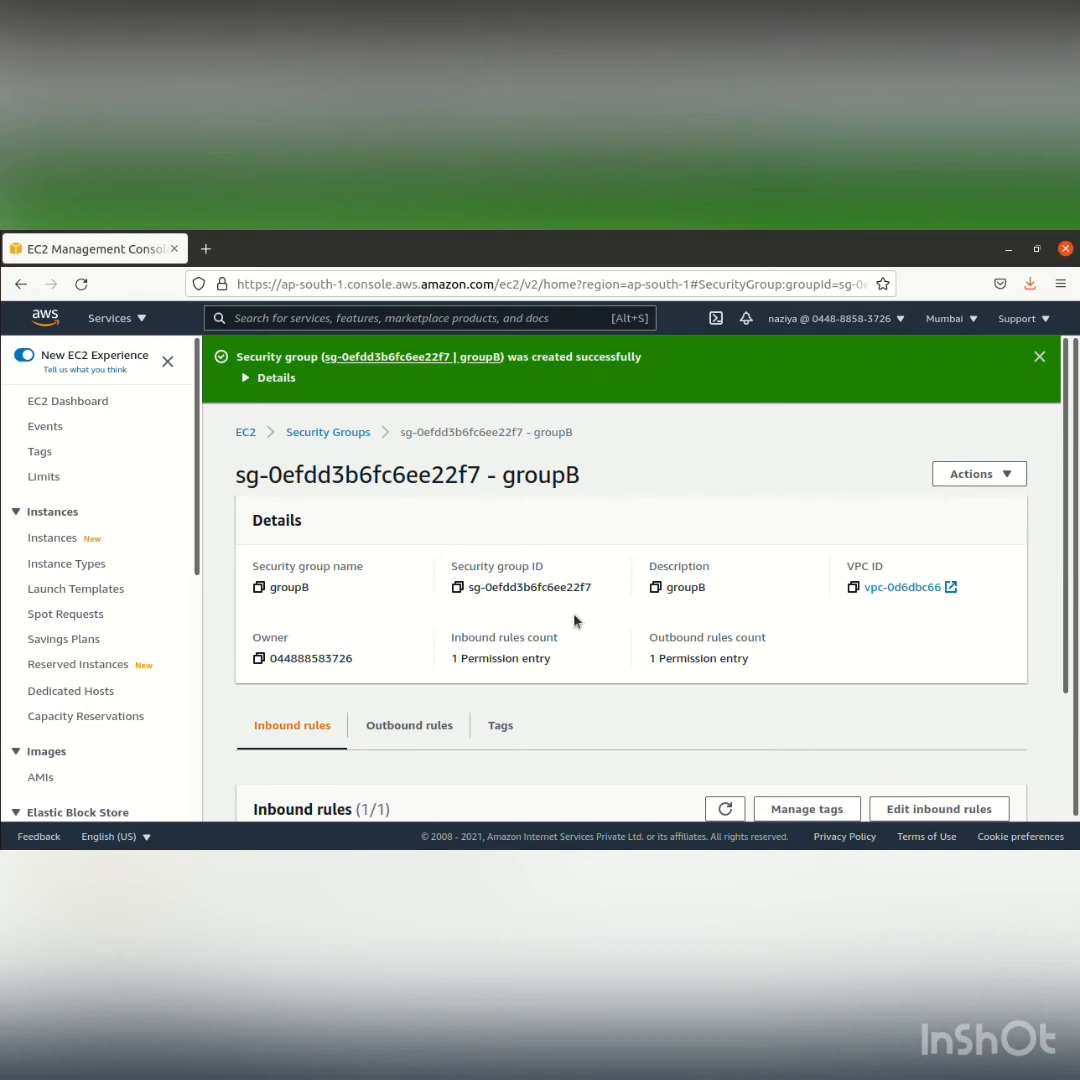
Select instance2 in the EC2 instances list and open its page for changing security groups
{"action": "left_click", "coordinate": [52, 538]}
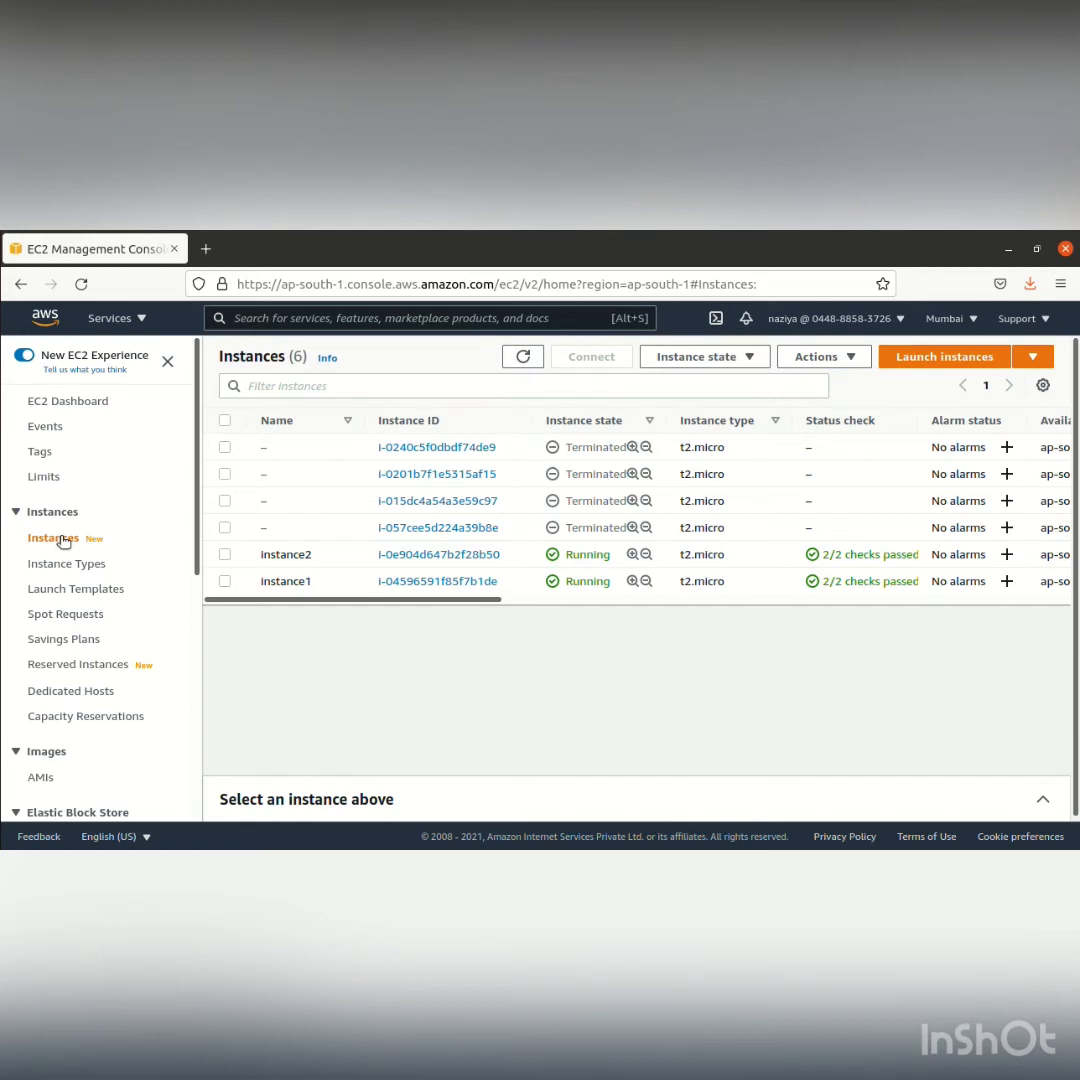
{"action": "left_click", "coordinate": [225, 554]}
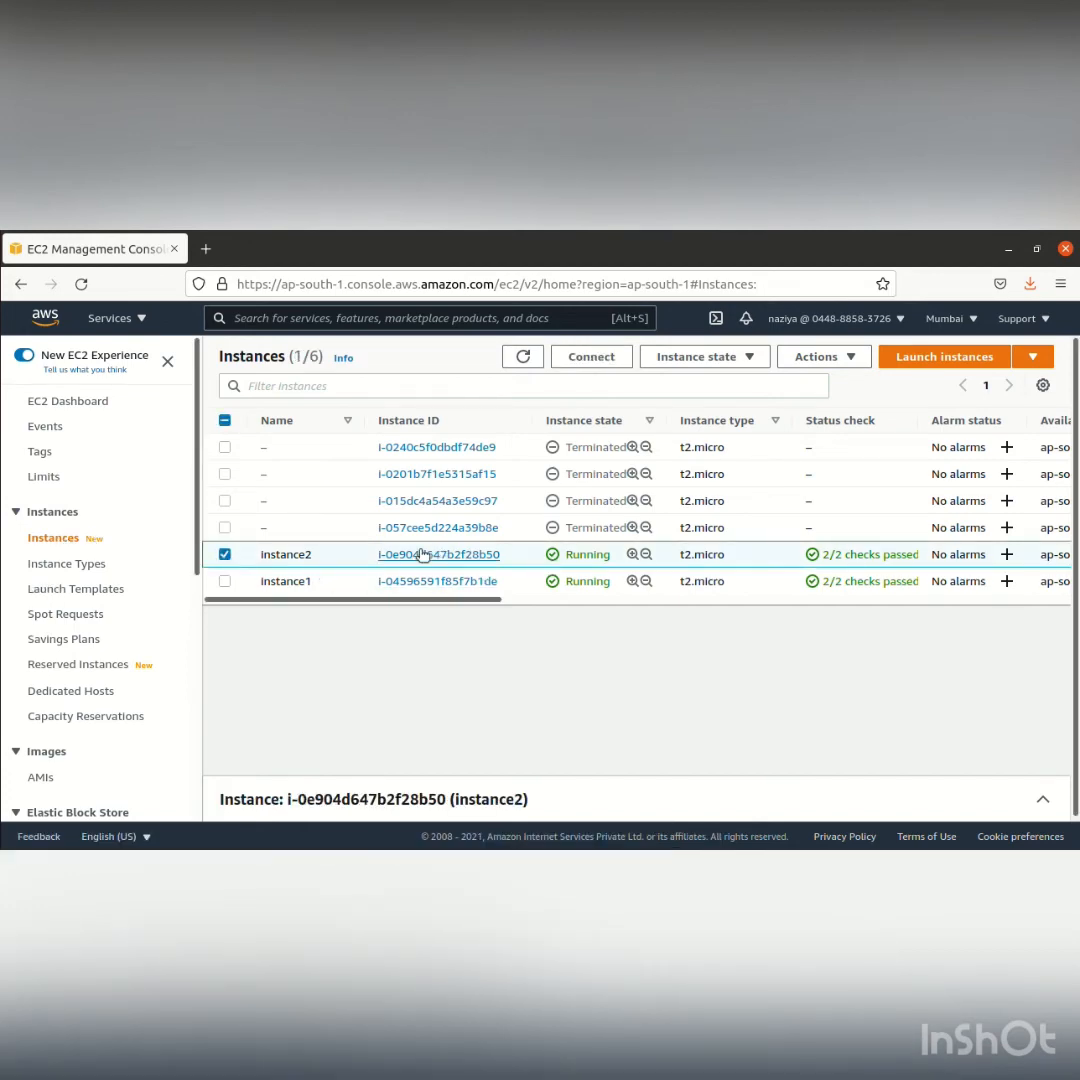
{"action": "left_click", "coordinate": [815, 357]}
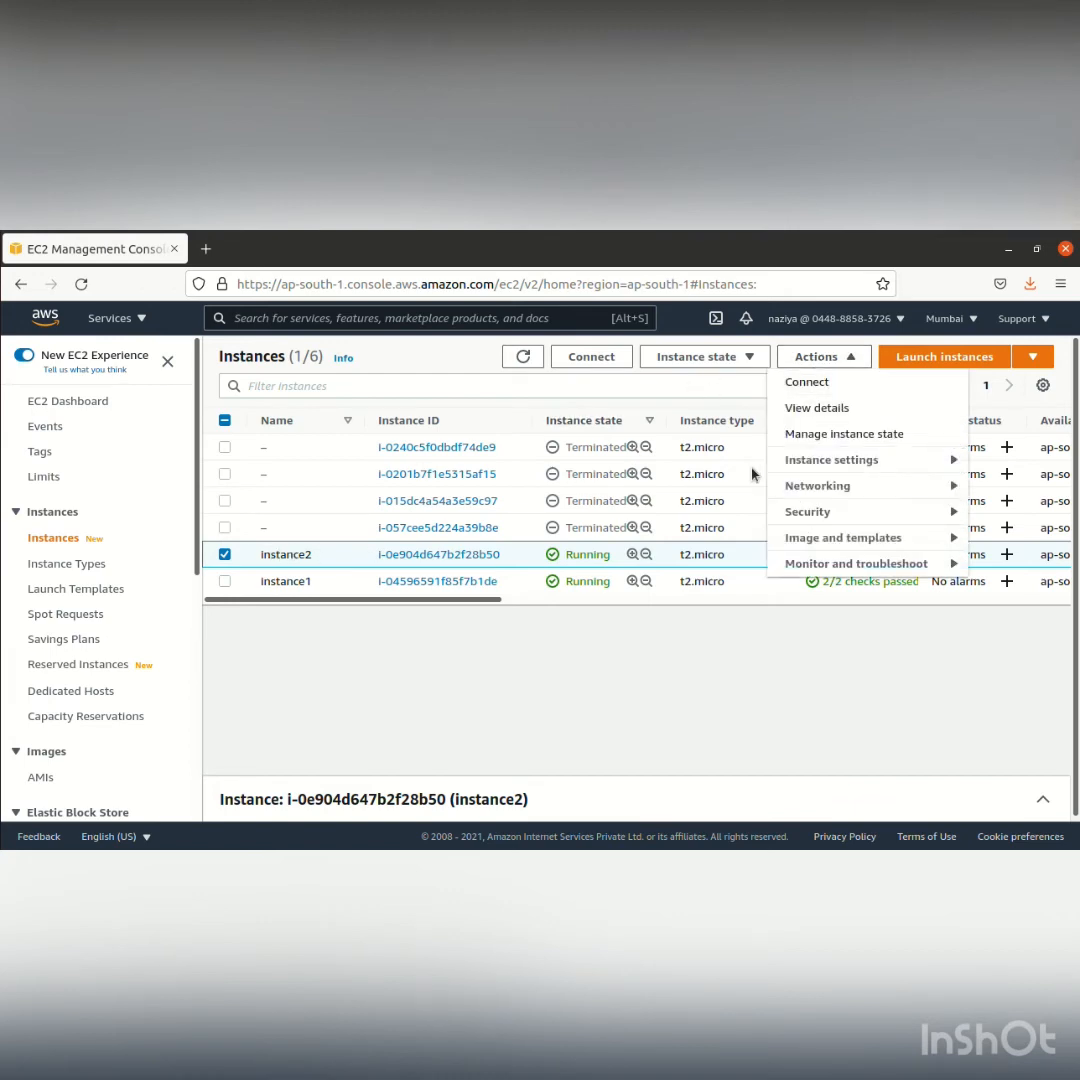
{"action": "mouse_move", "coordinate": [815, 511]}
{"action": "left_click", "coordinate": [752, 514]}
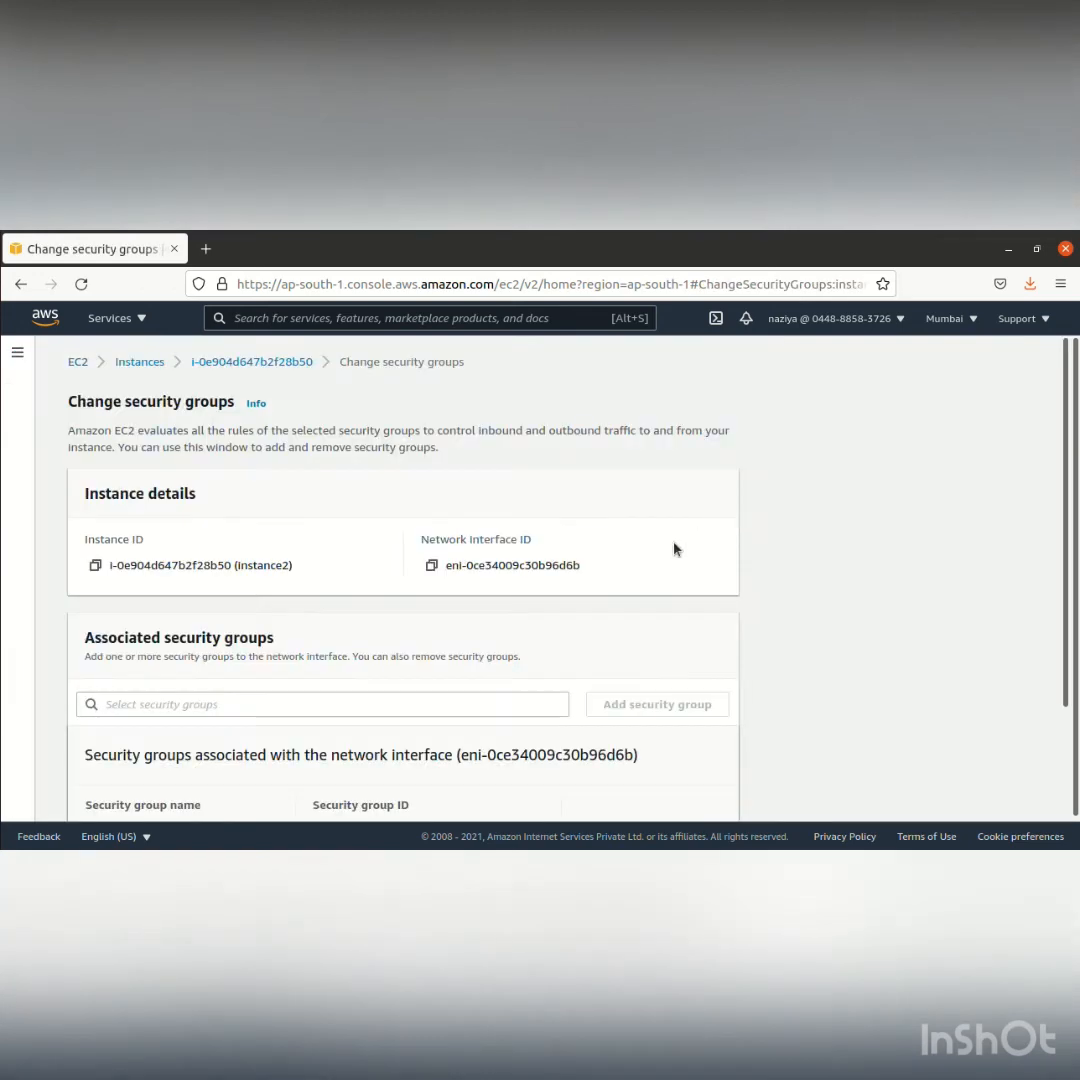
{"action": "scroll", "coordinate": [562, 651], "scroll_direction": "down", "scroll_amount": 3}
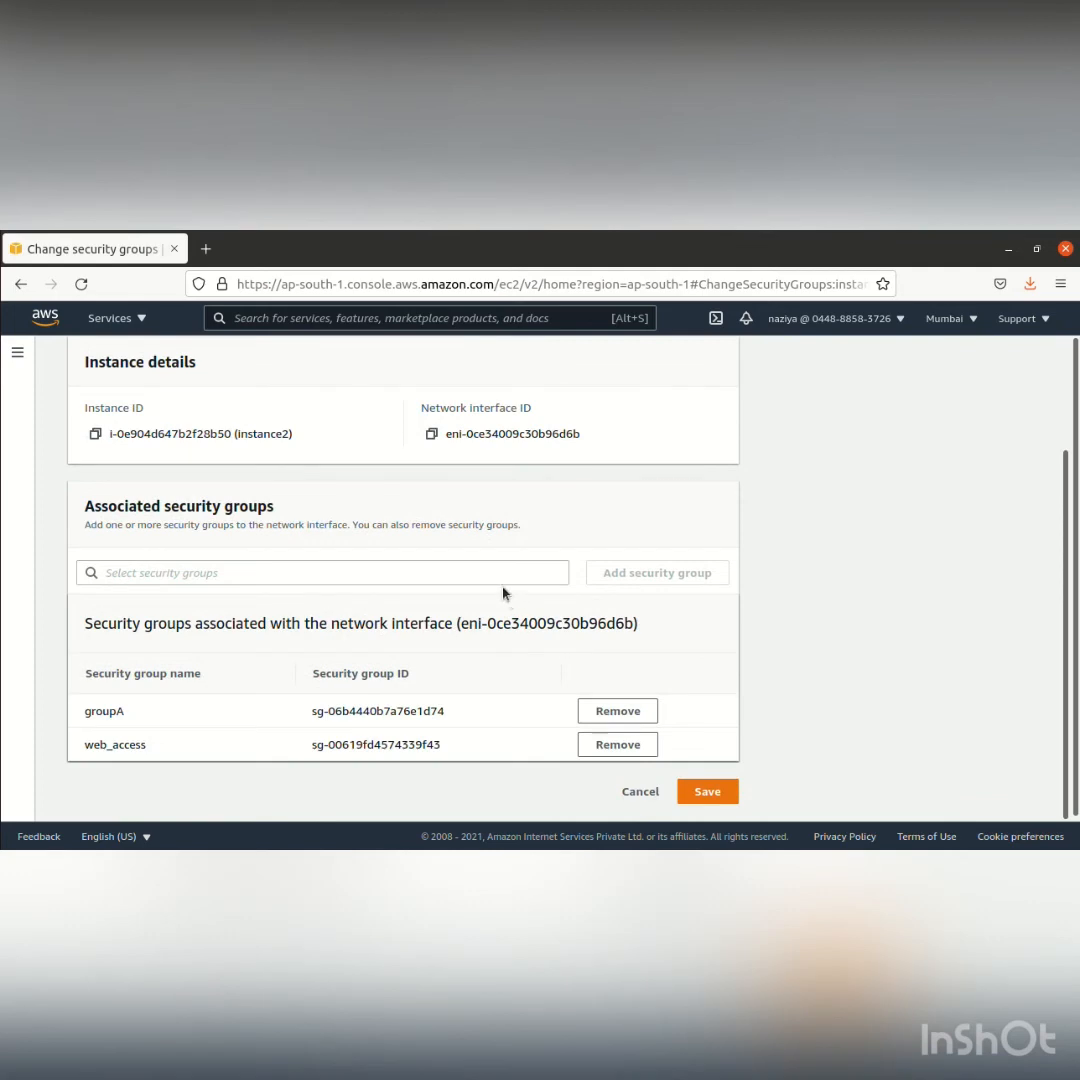
Replace groupA with groupB in instance2's associated security groups, keeping web_access, and save the change
{"action": "left_click", "coordinate": [608, 711]}
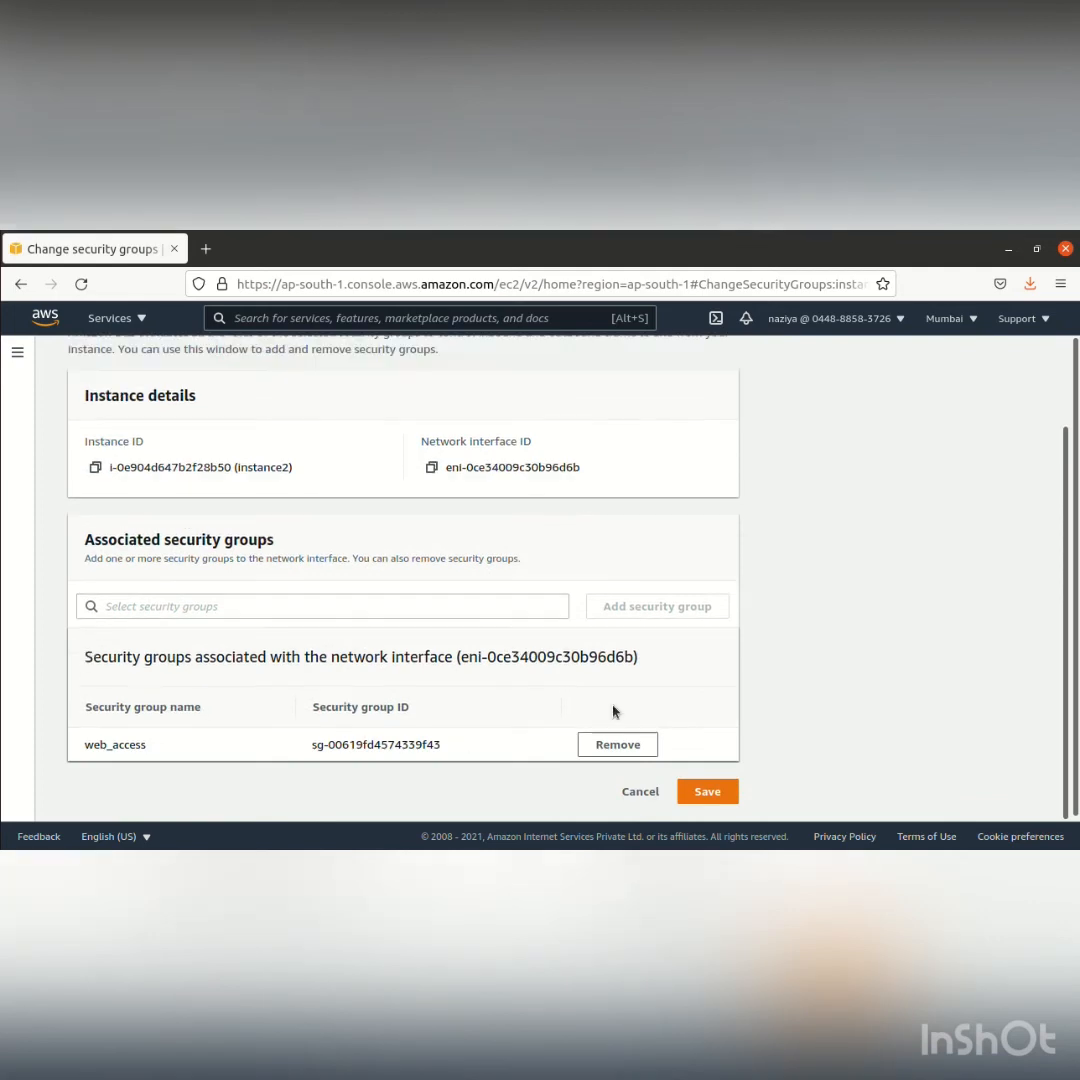
{"action": "left_click", "coordinate": [428, 608]}
{"action": "type", "text": "gr"}
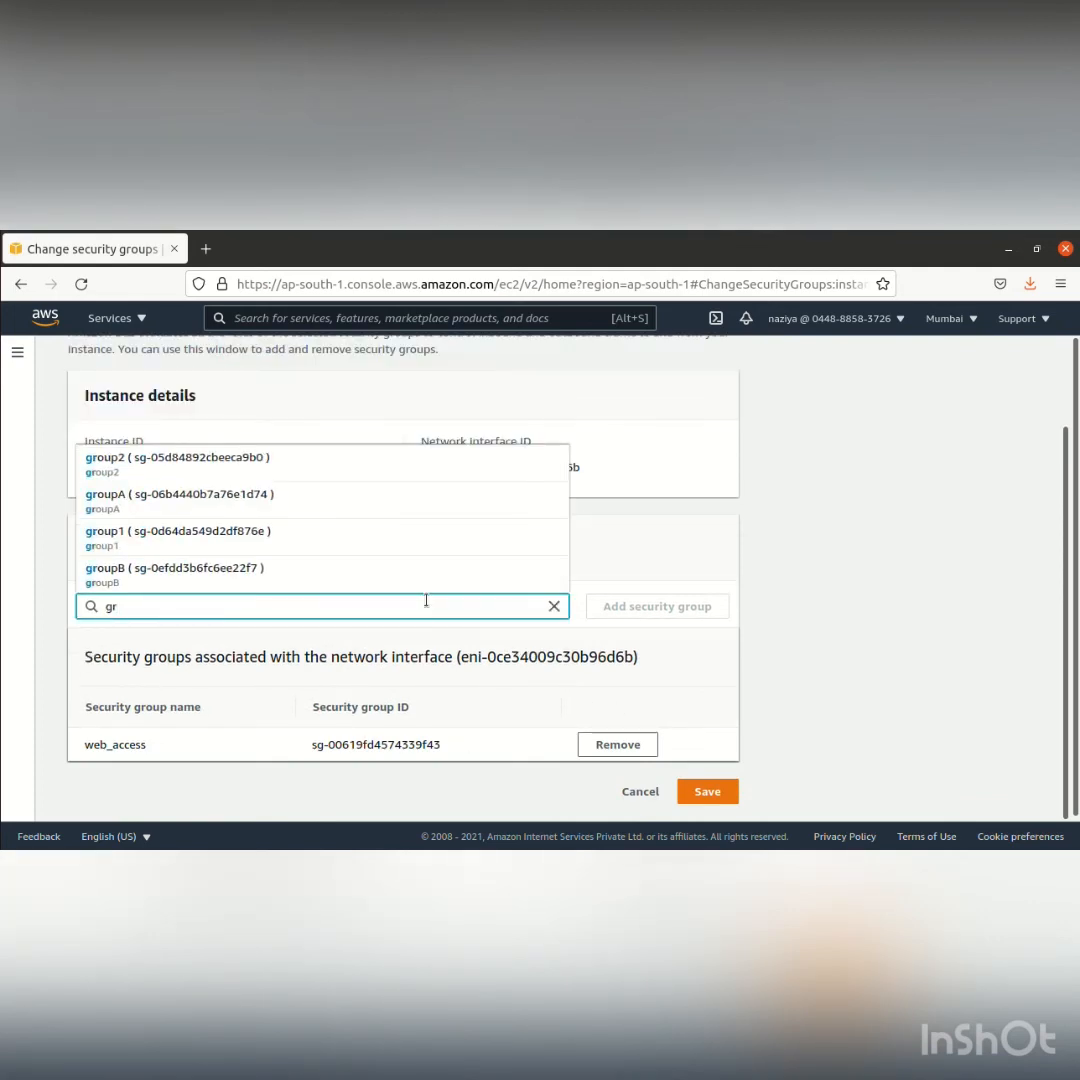
{"action": "left_click", "coordinate": [333, 569]}
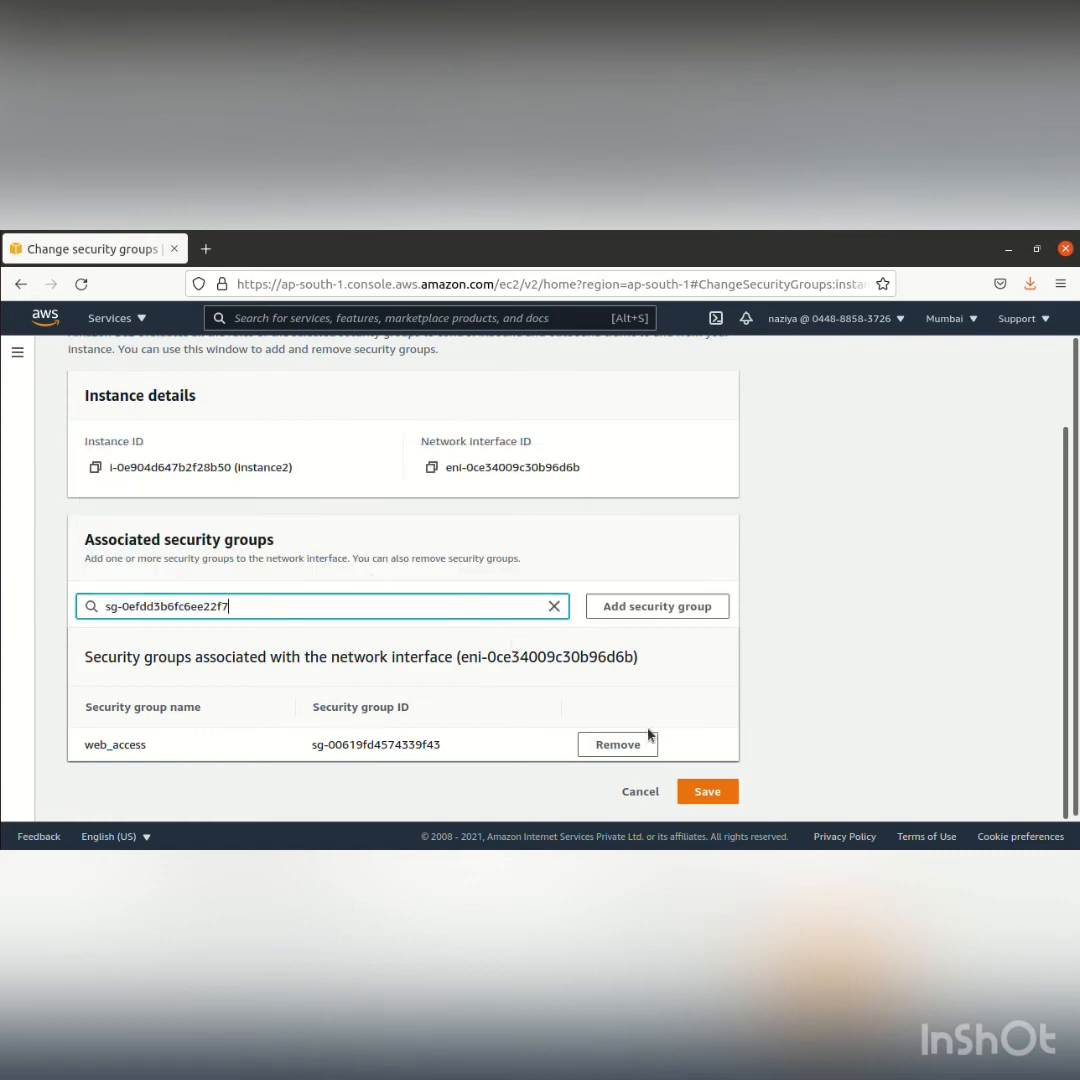
{"action": "left_click", "coordinate": [670, 607]}
{"action": "scroll", "coordinate": [718, 757], "scroll_direction": "down", "scroll_amount": 1}
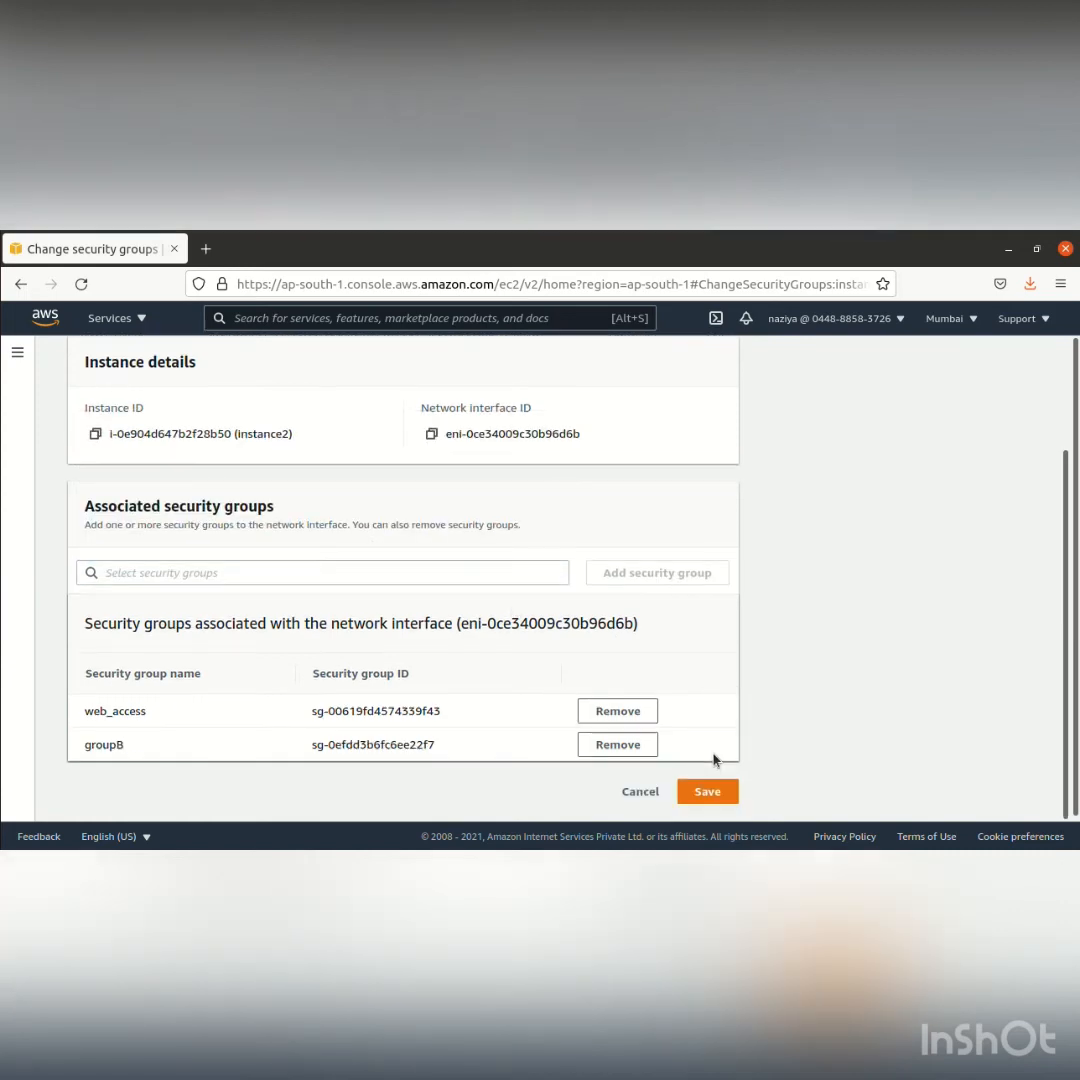
{"action": "left_click", "coordinate": [706, 796]}
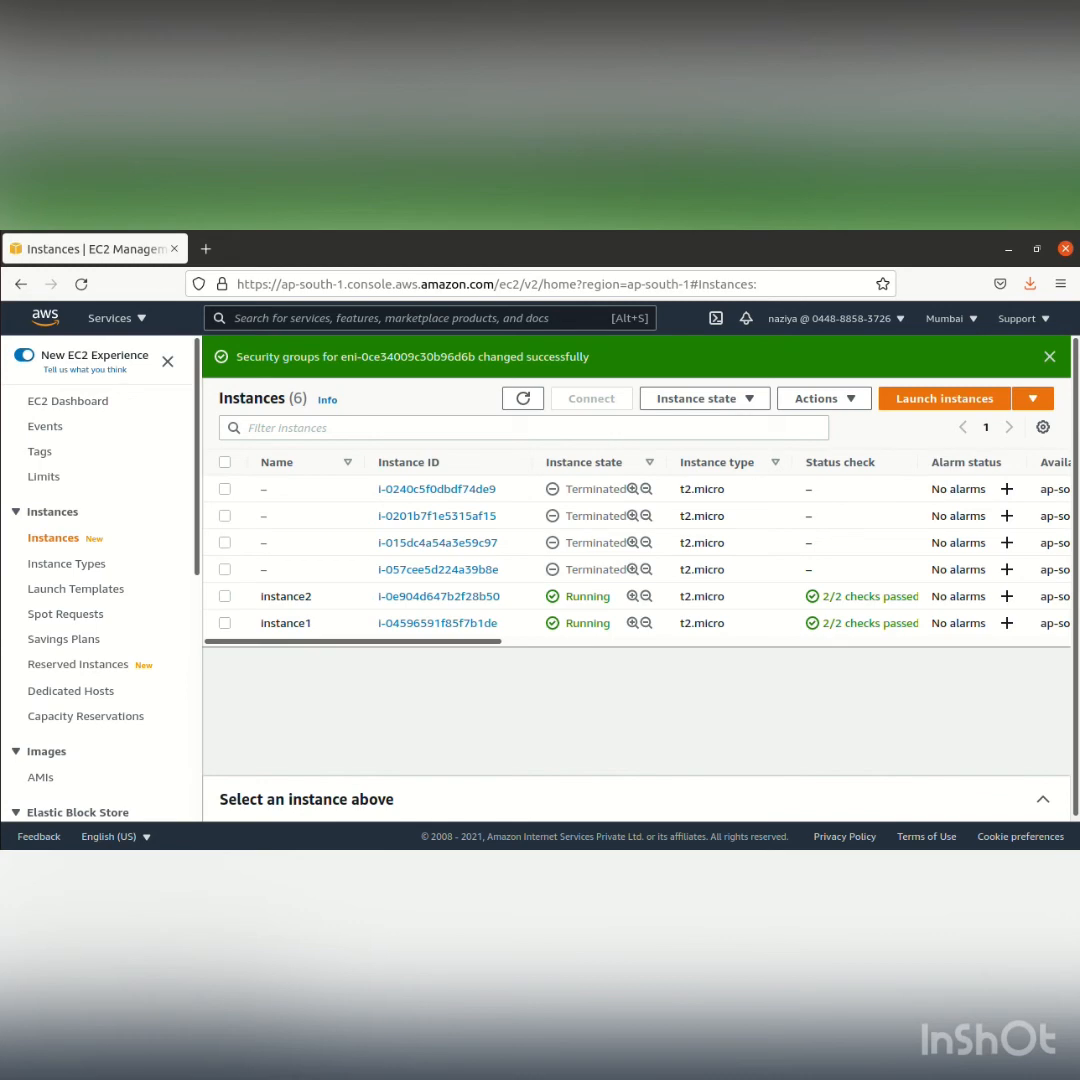
Switch to the two Terminal windows connected to the instances and clear both screens
{"action": "left_click", "coordinate": [2, 642]}
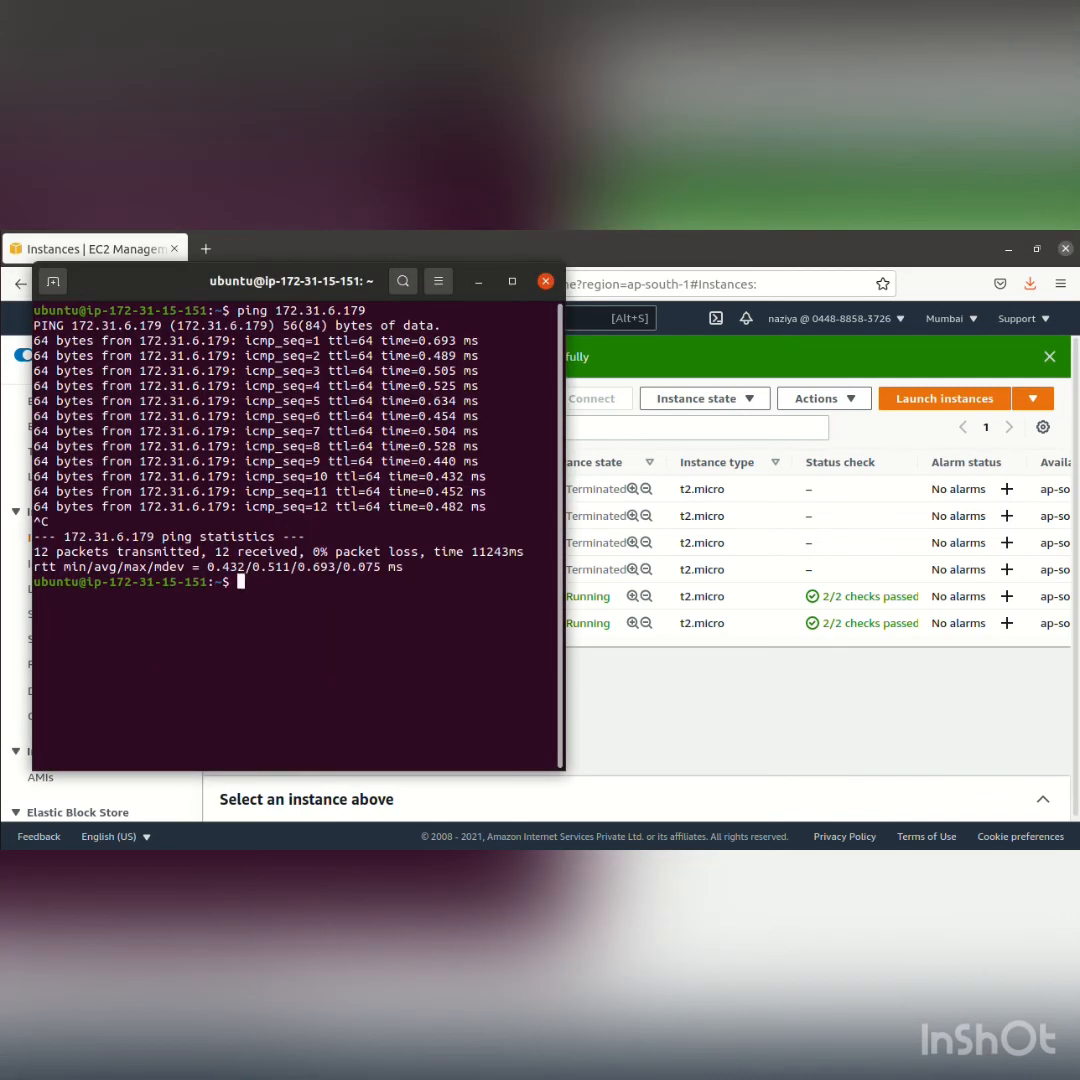
{"action": "left_click", "coordinate": [2, 648]}
{"action": "left_click", "coordinate": [140, 611]}
{"action": "left_click", "coordinate": [2, 648]}
{"action": "left_click", "coordinate": [149, 687]}
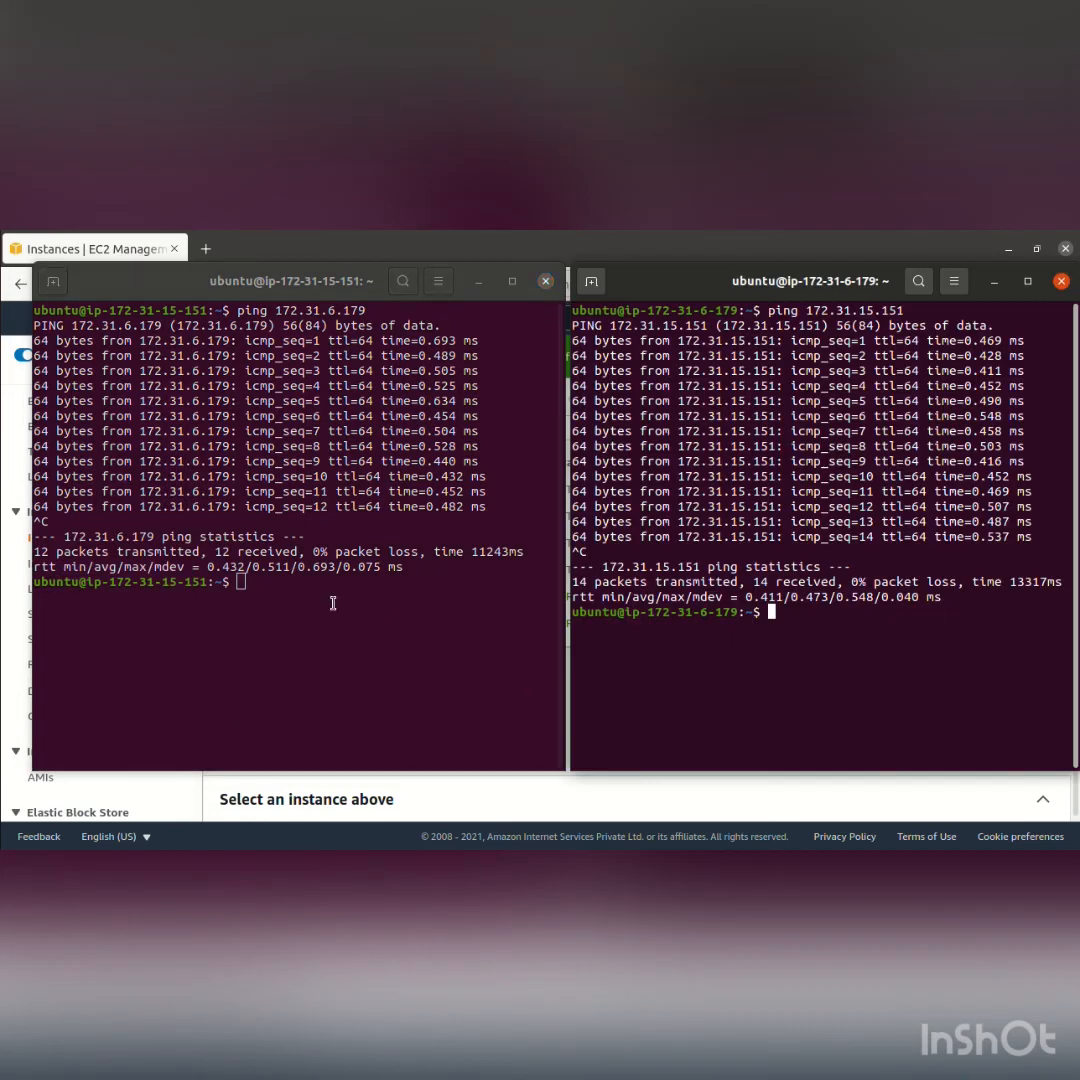
{"action": "left_click", "coordinate": [272, 598]}
{"action": "type", "text": "clea"}
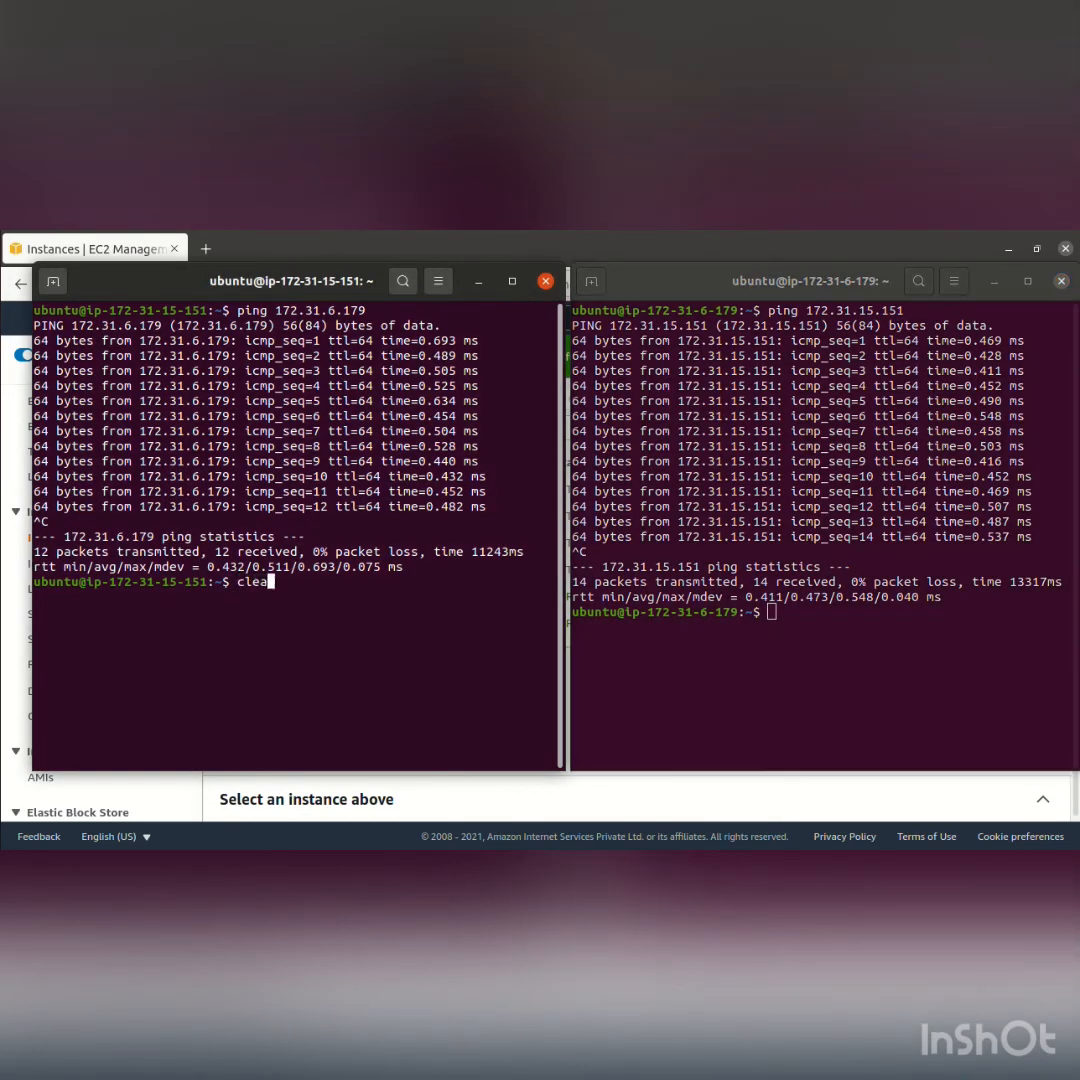
{"action": "type", "text": "r"}
{"action": "key", "text": "Return"}
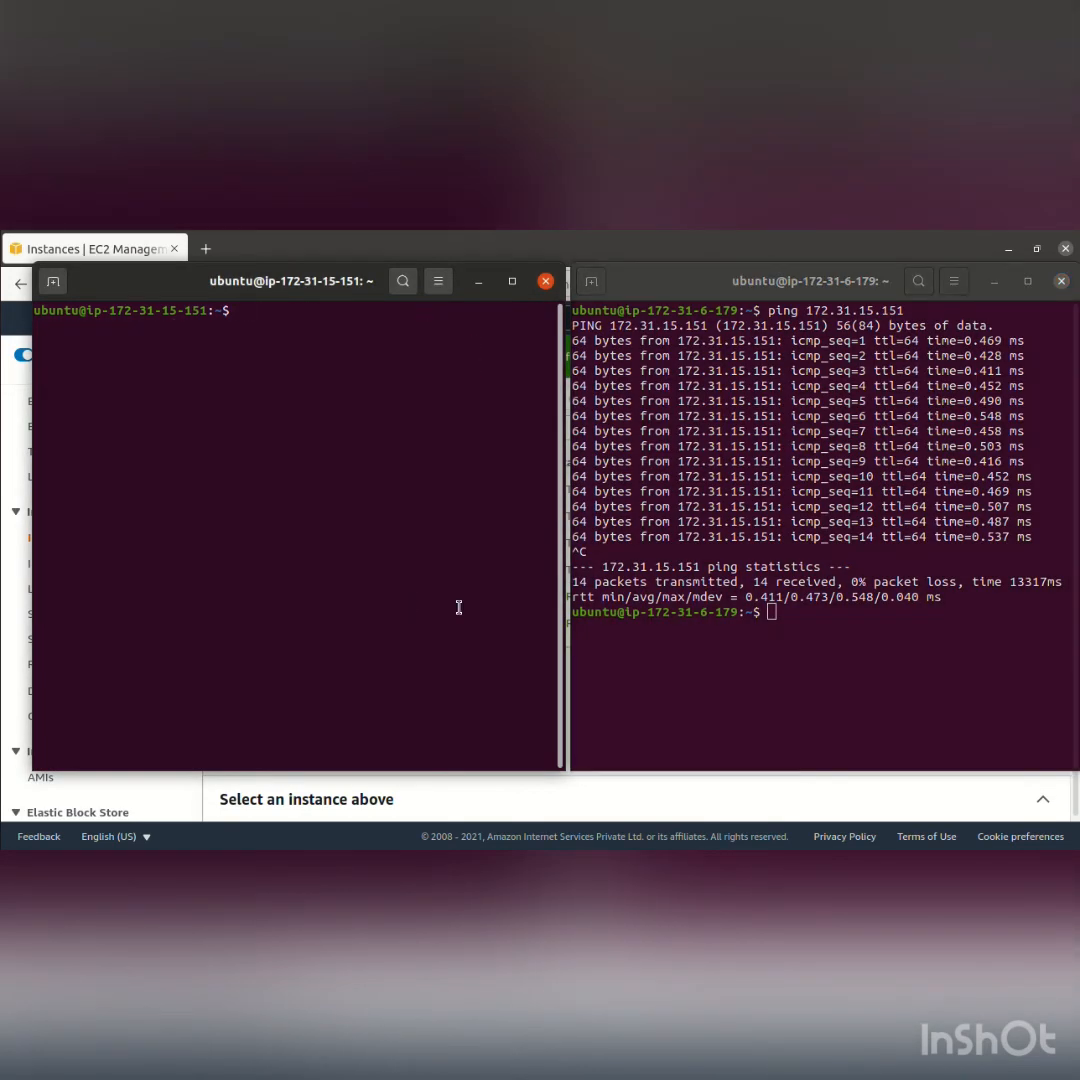
{"action": "left_click", "coordinate": [668, 671]}
{"action": "type", "text": "clear"}
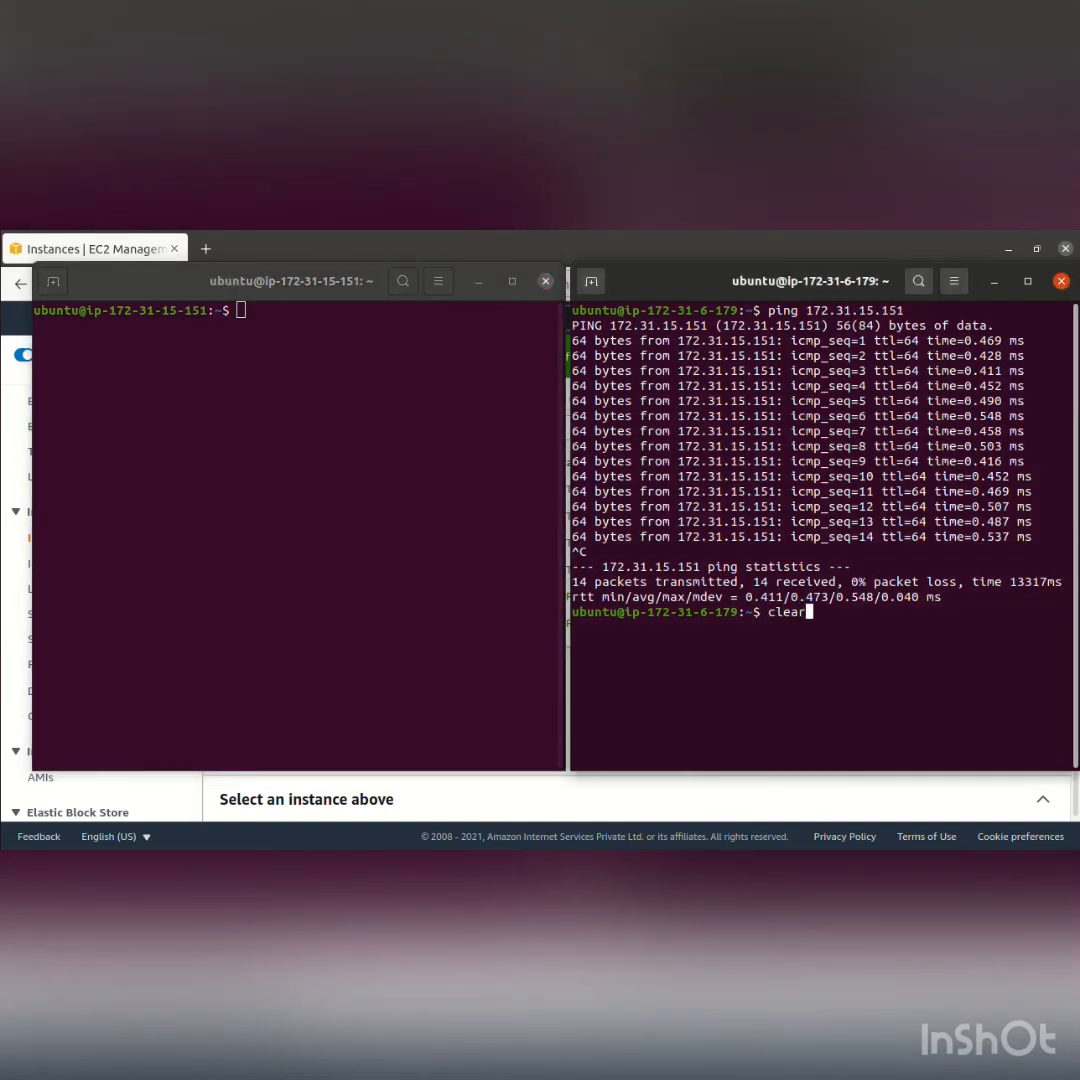
{"action": "key", "text": "Return"}
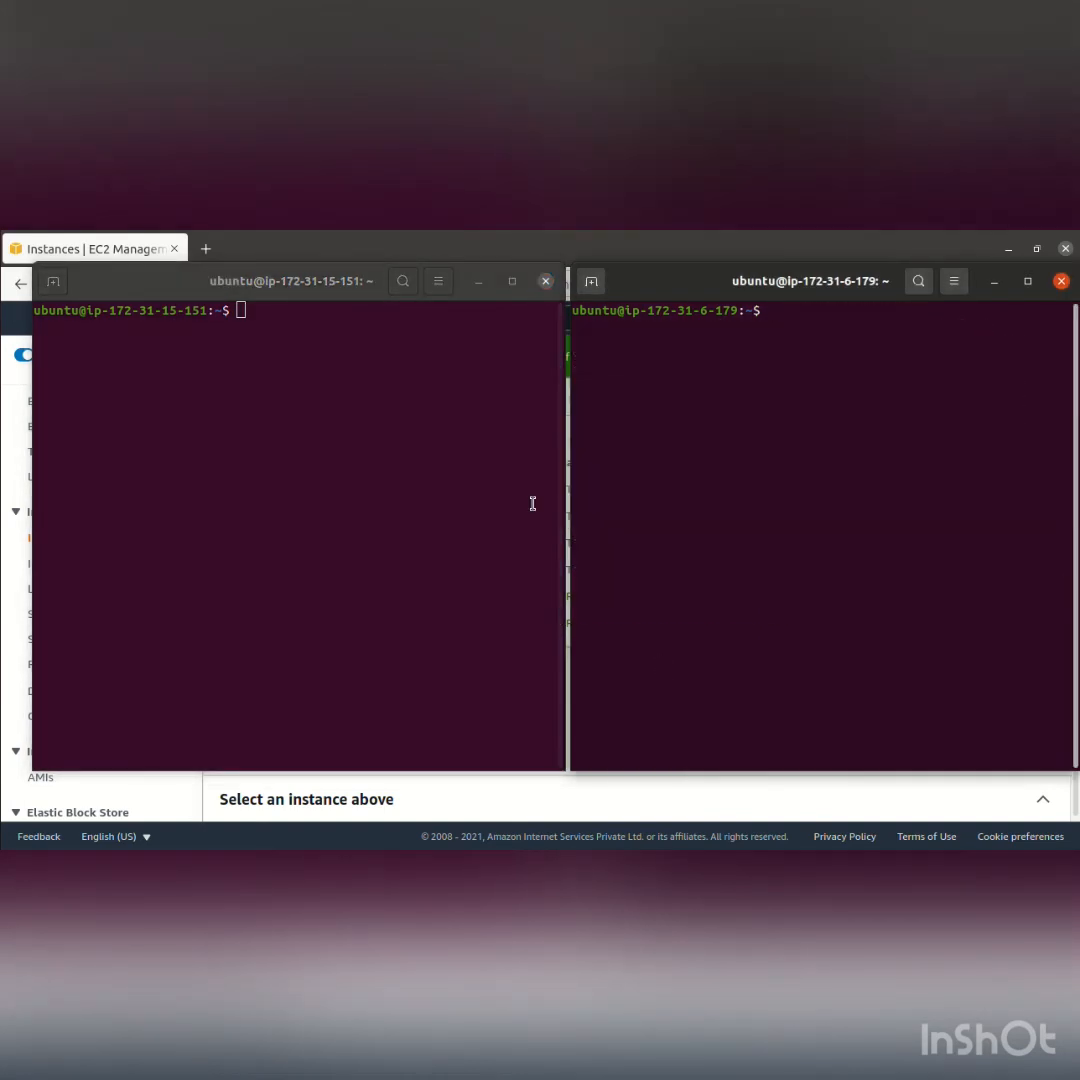
Start a ping to 172.31.15.151 from the ip-172-31-6-179 terminal
{"action": "key", "text": "Up"}
{"action": "key", "text": "Up"}
{"action": "key", "text": "Return"}
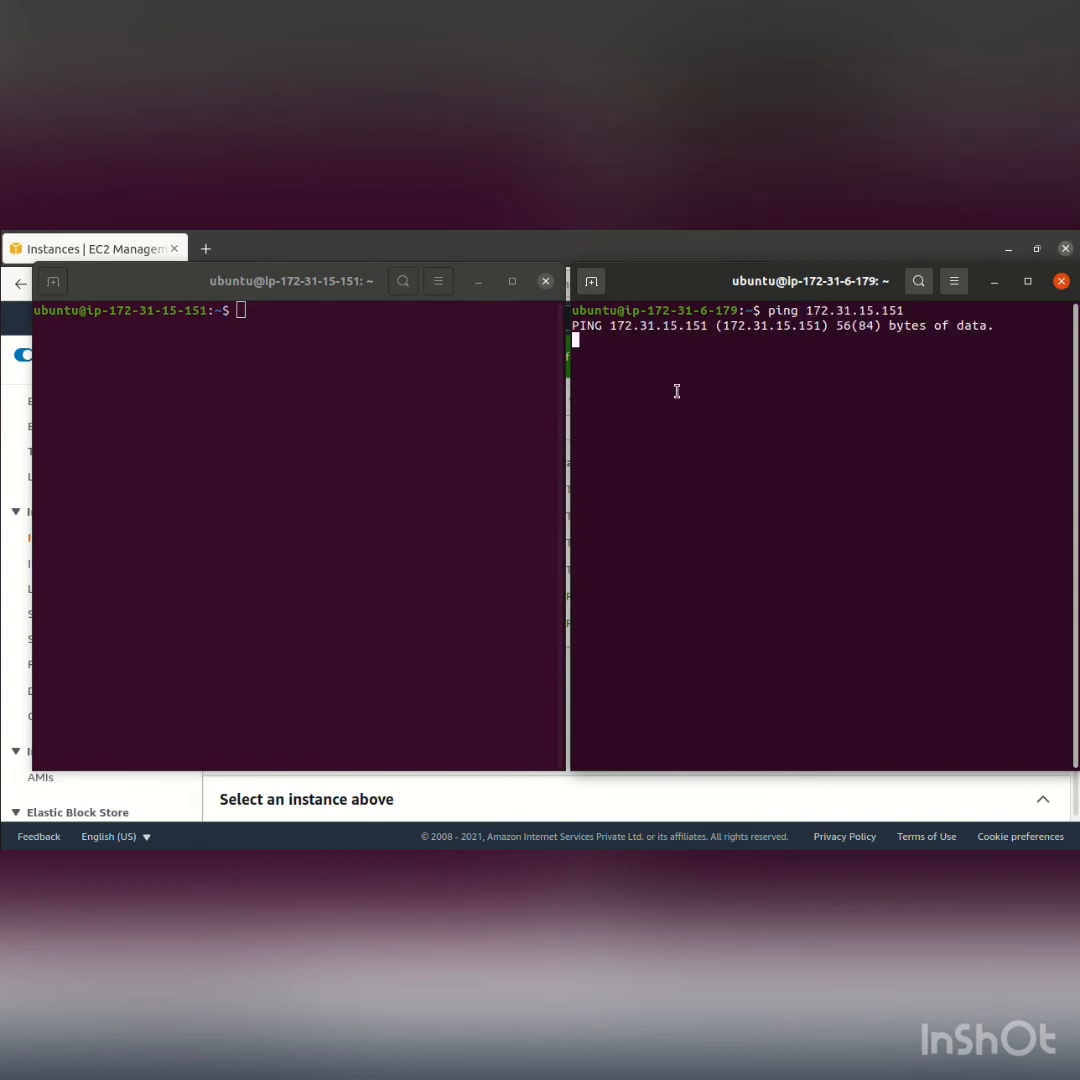
{"action": "left_click", "coordinate": [350, 335]}
{"action": "key", "text": "Up"}
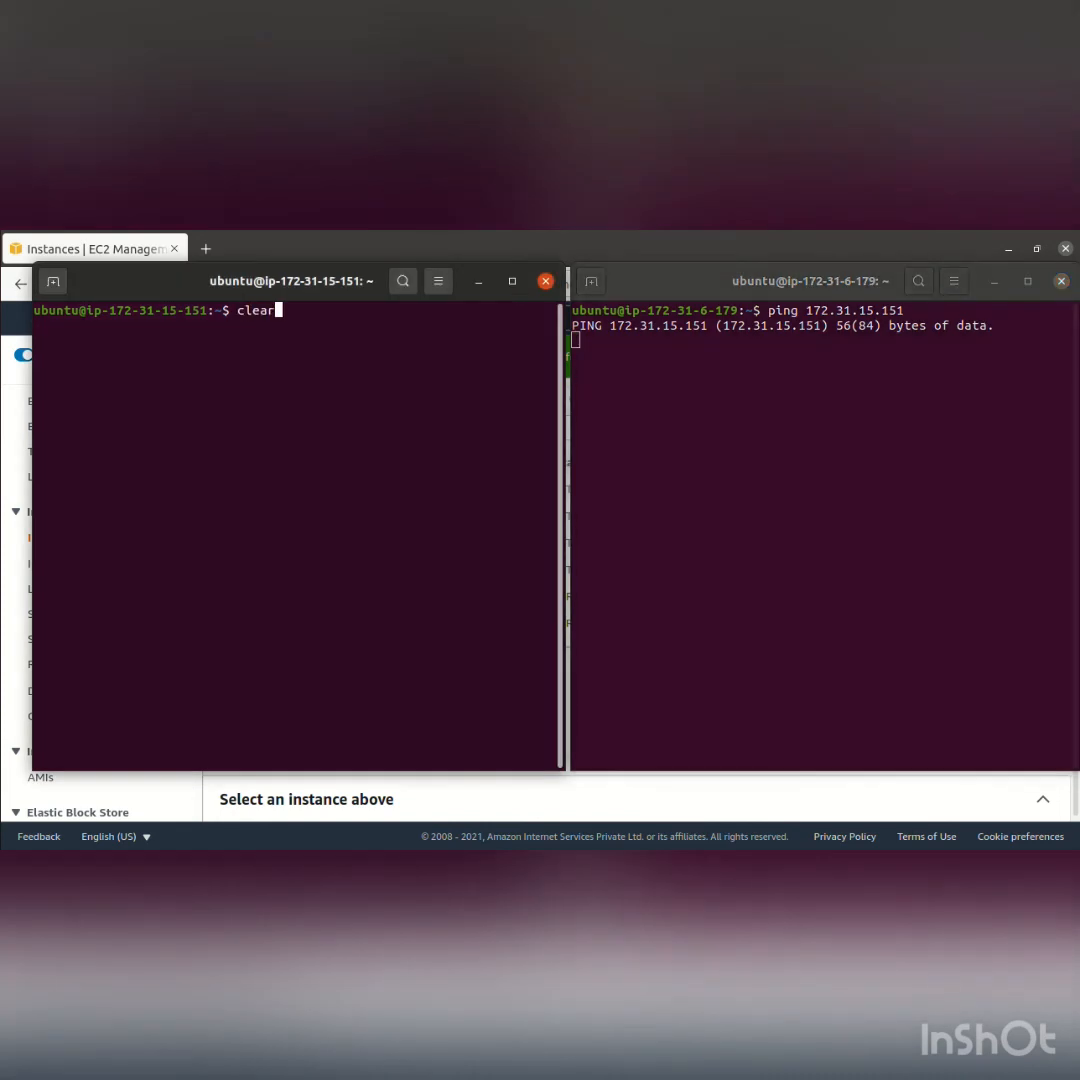
{"action": "key", "text": "Up"}
{"action": "key", "text": "Return"}
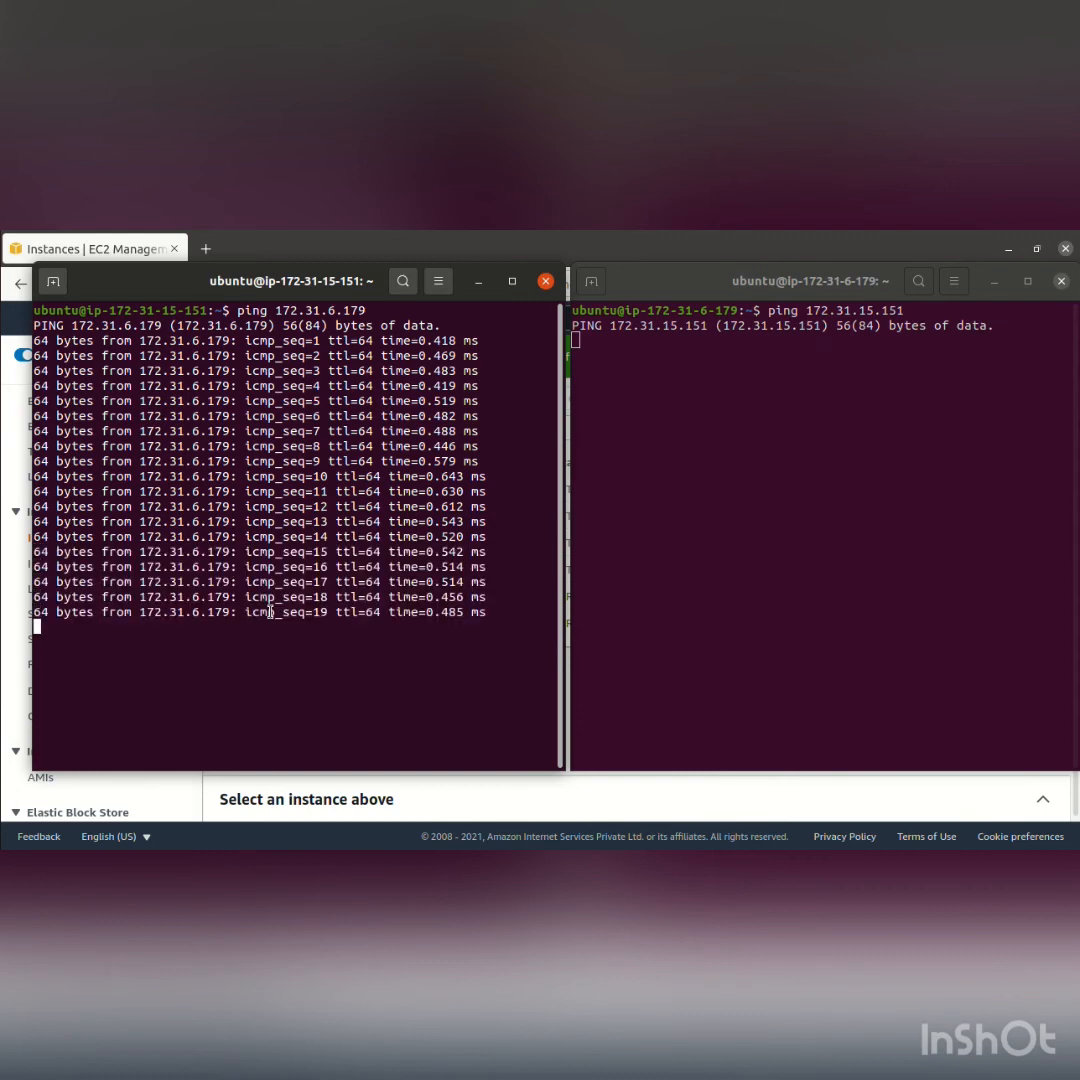
{"action": "key", "text": "ctrl+c"}
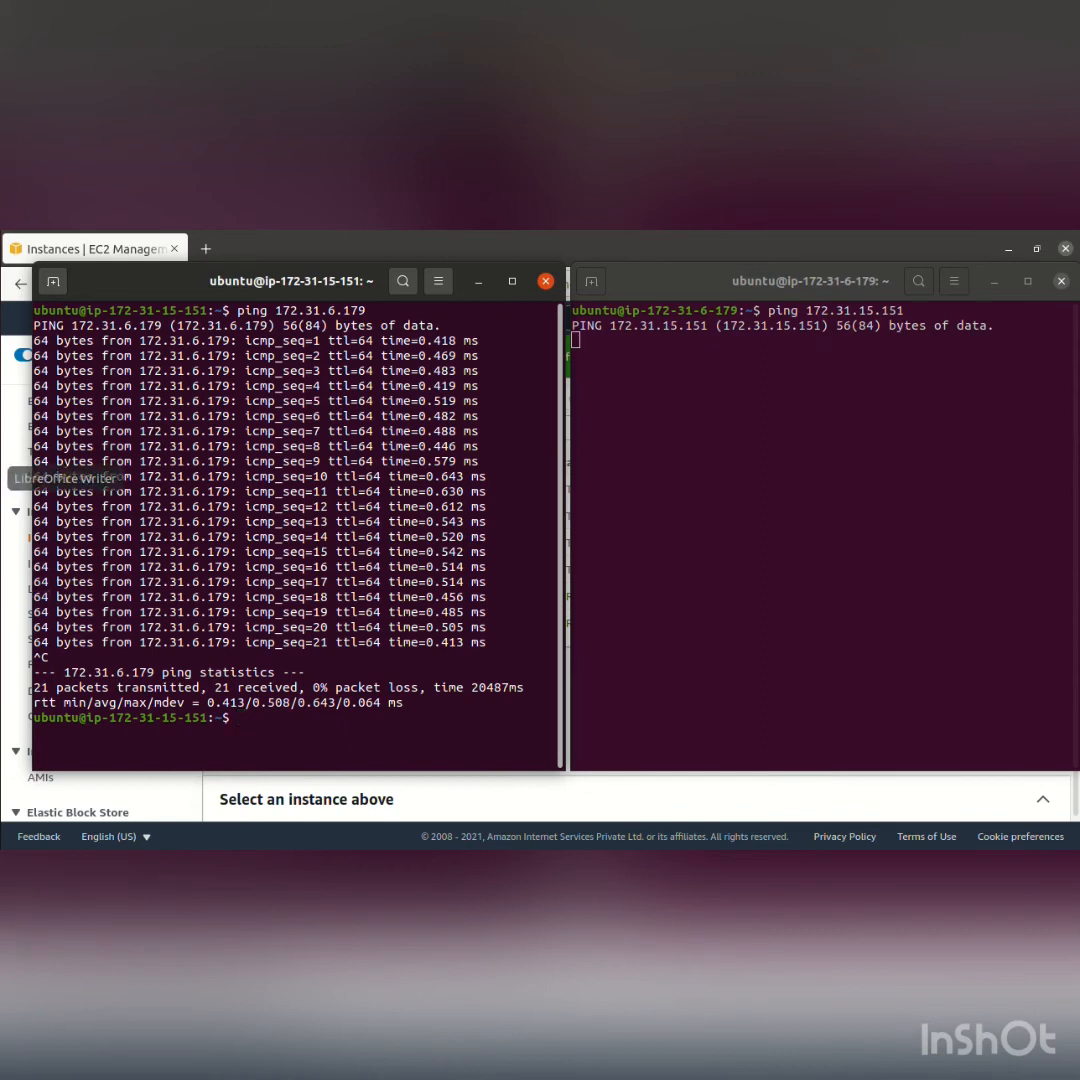
{"action": "left_click", "coordinate": [477, 284]}
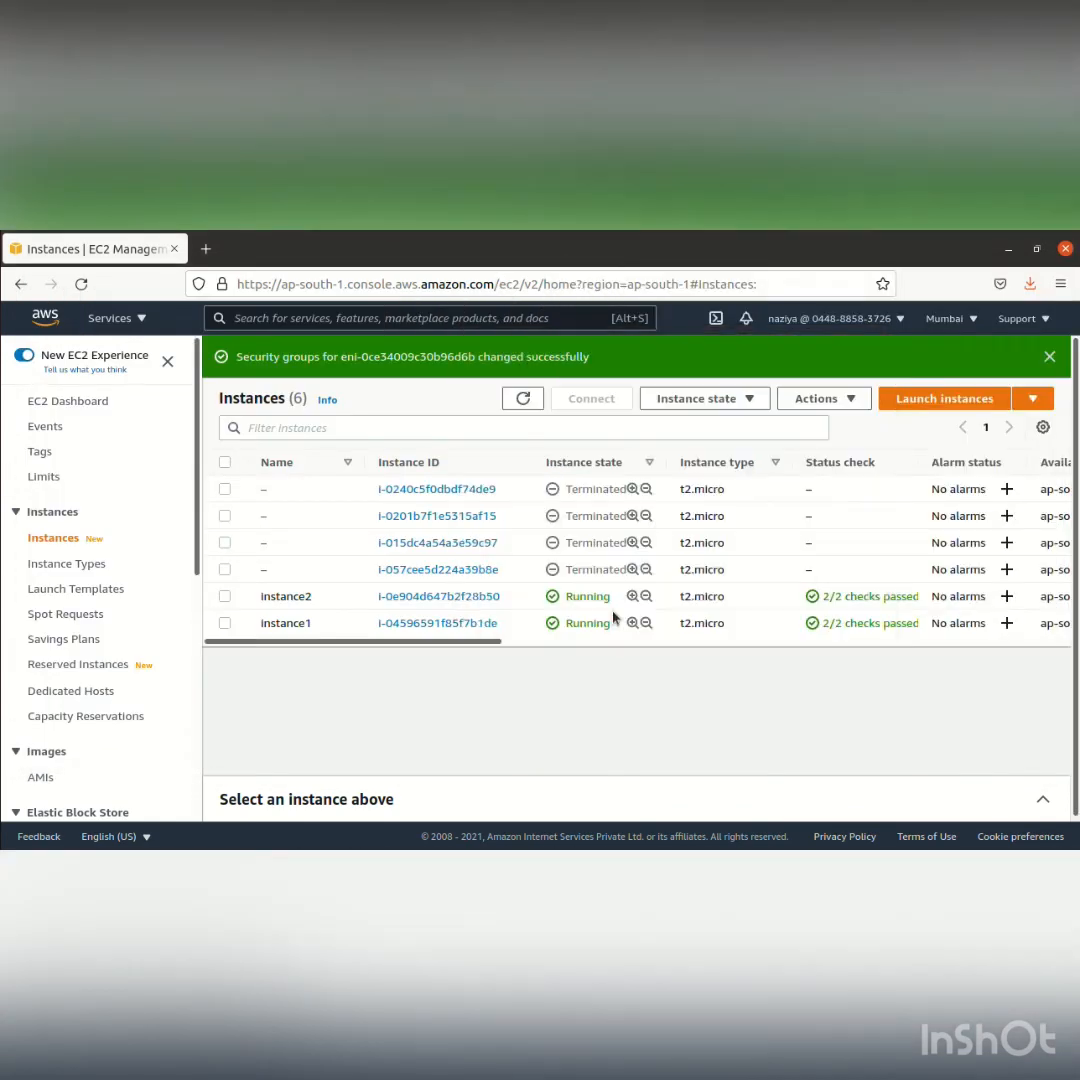
{"action": "left_click", "coordinate": [994, 281]}
{"action": "left_click", "coordinate": [224, 596]}
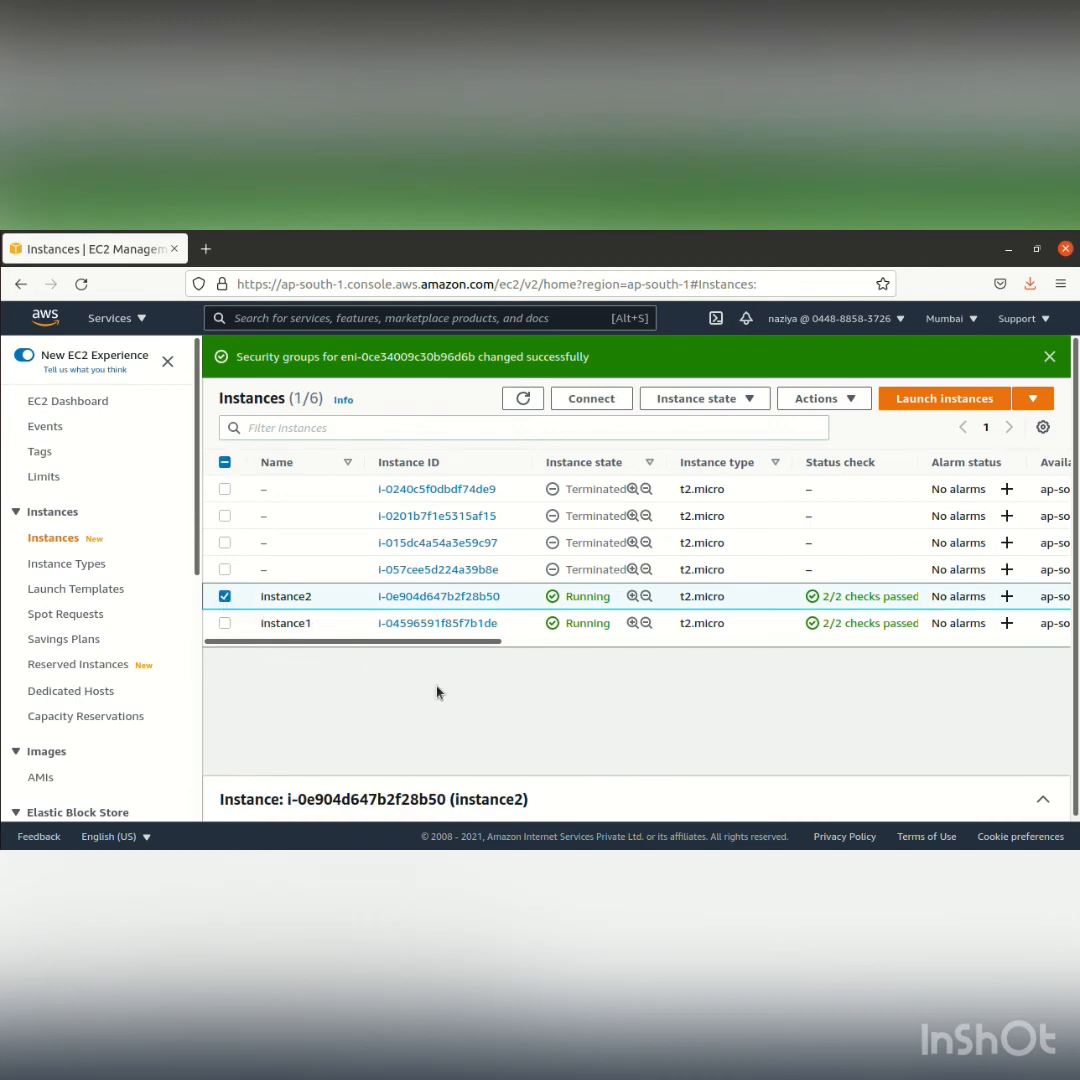
{"action": "left_click", "coordinate": [829, 400]}
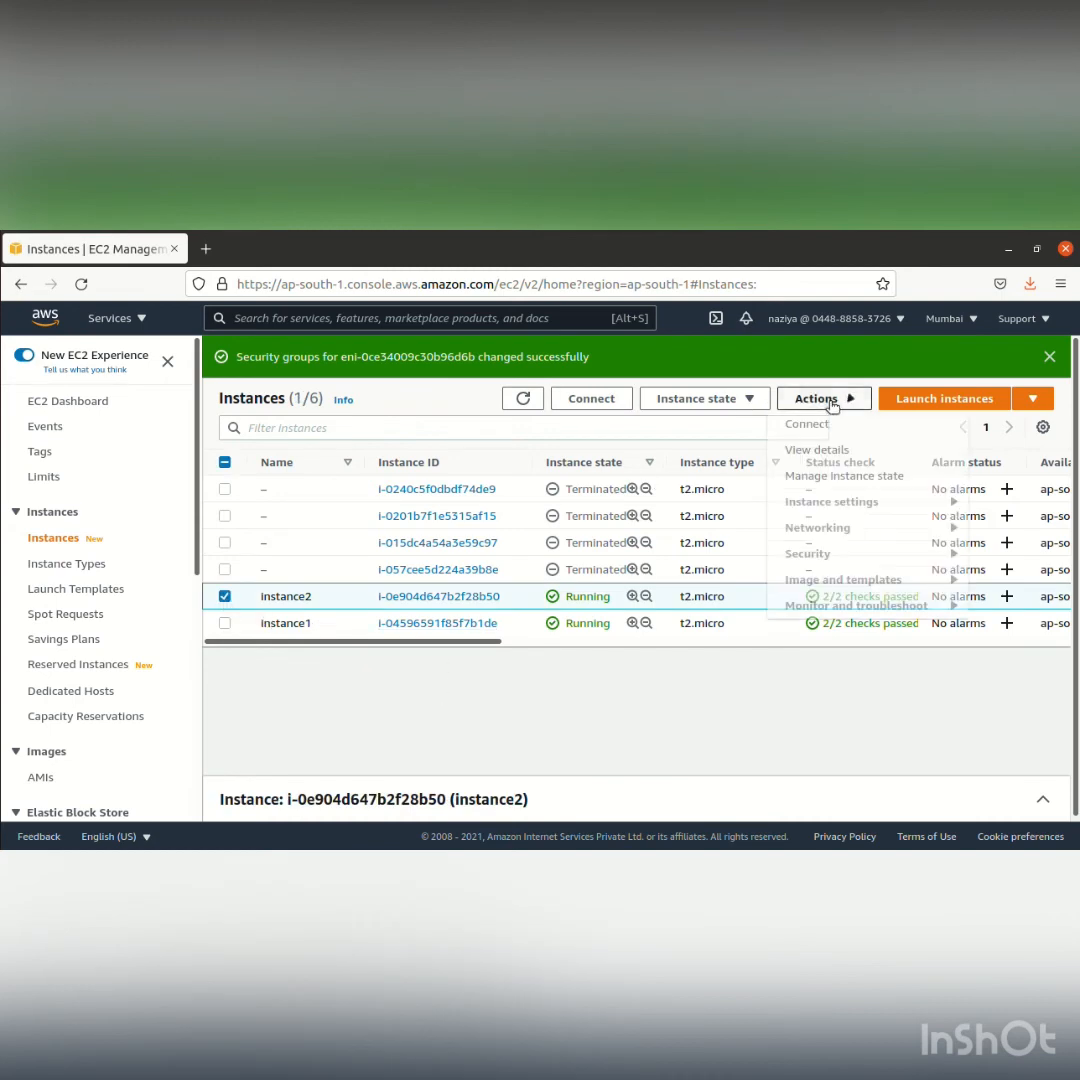
{"action": "left_click", "coordinate": [829, 552]}
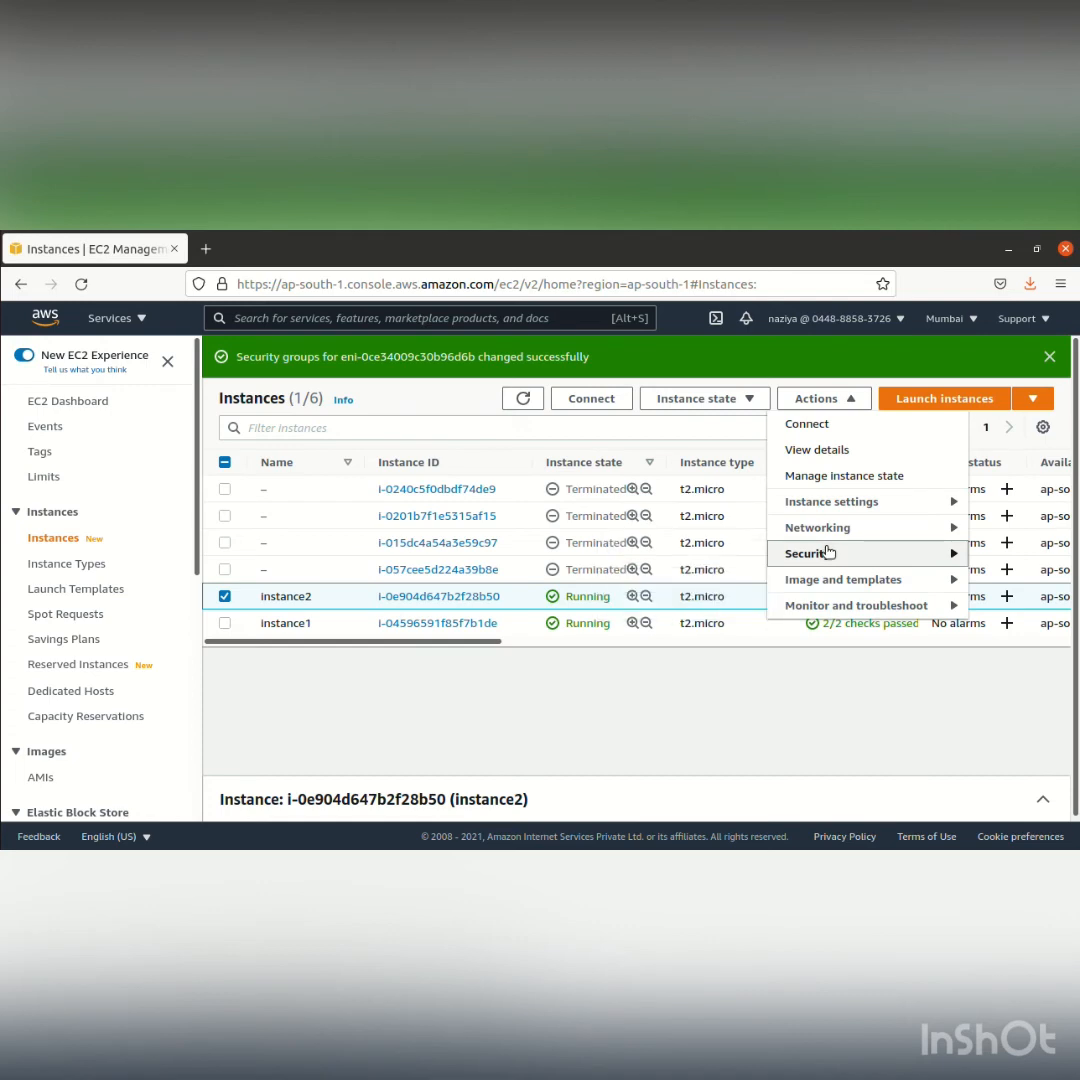
{"action": "left_click", "coordinate": [791, 699]}
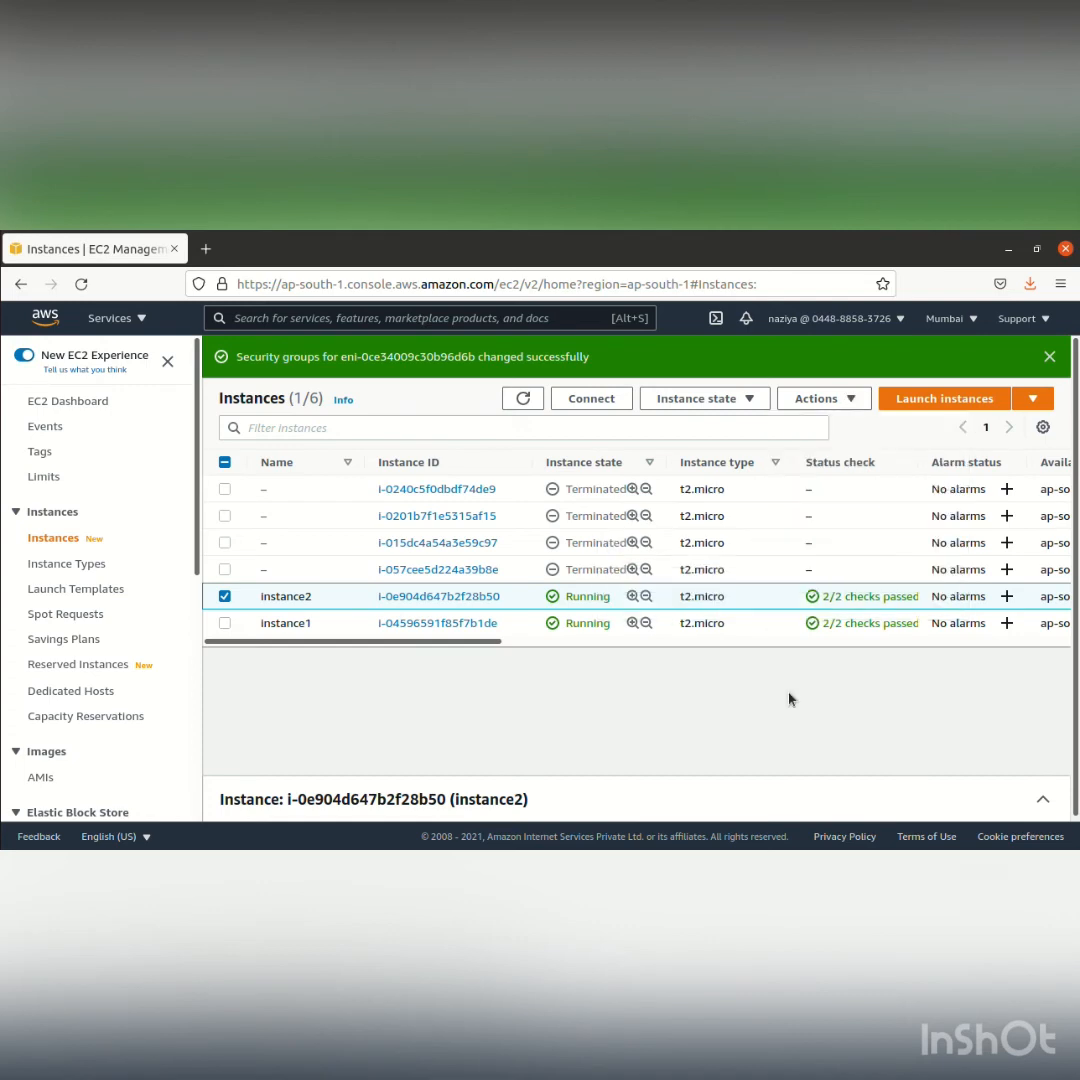
{"action": "left_click", "coordinate": [224, 596]}
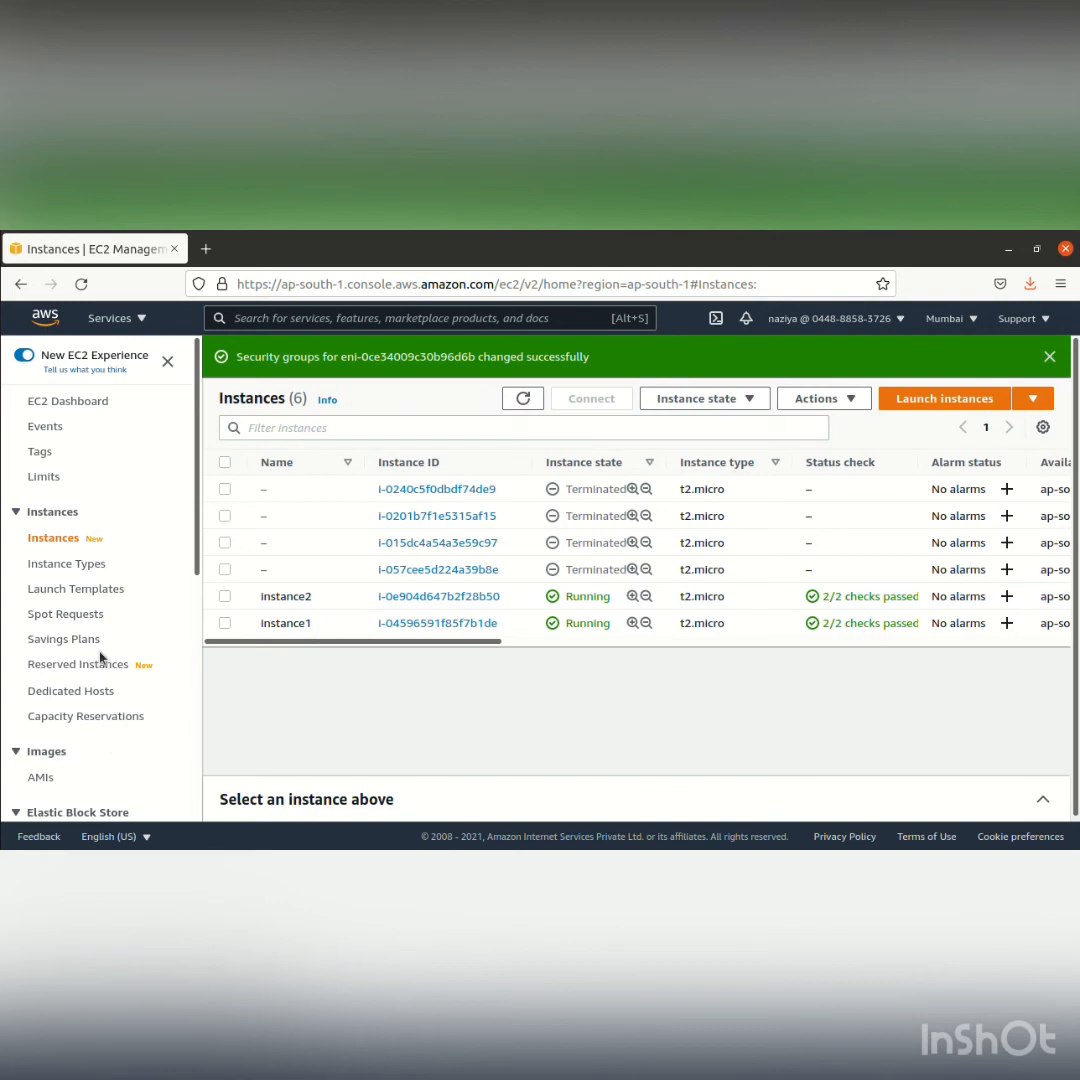
Open the inbound rules of the group1 security group for editing
{"action": "scroll", "coordinate": [110, 640], "scroll_direction": "down", "scroll_amount": 5}
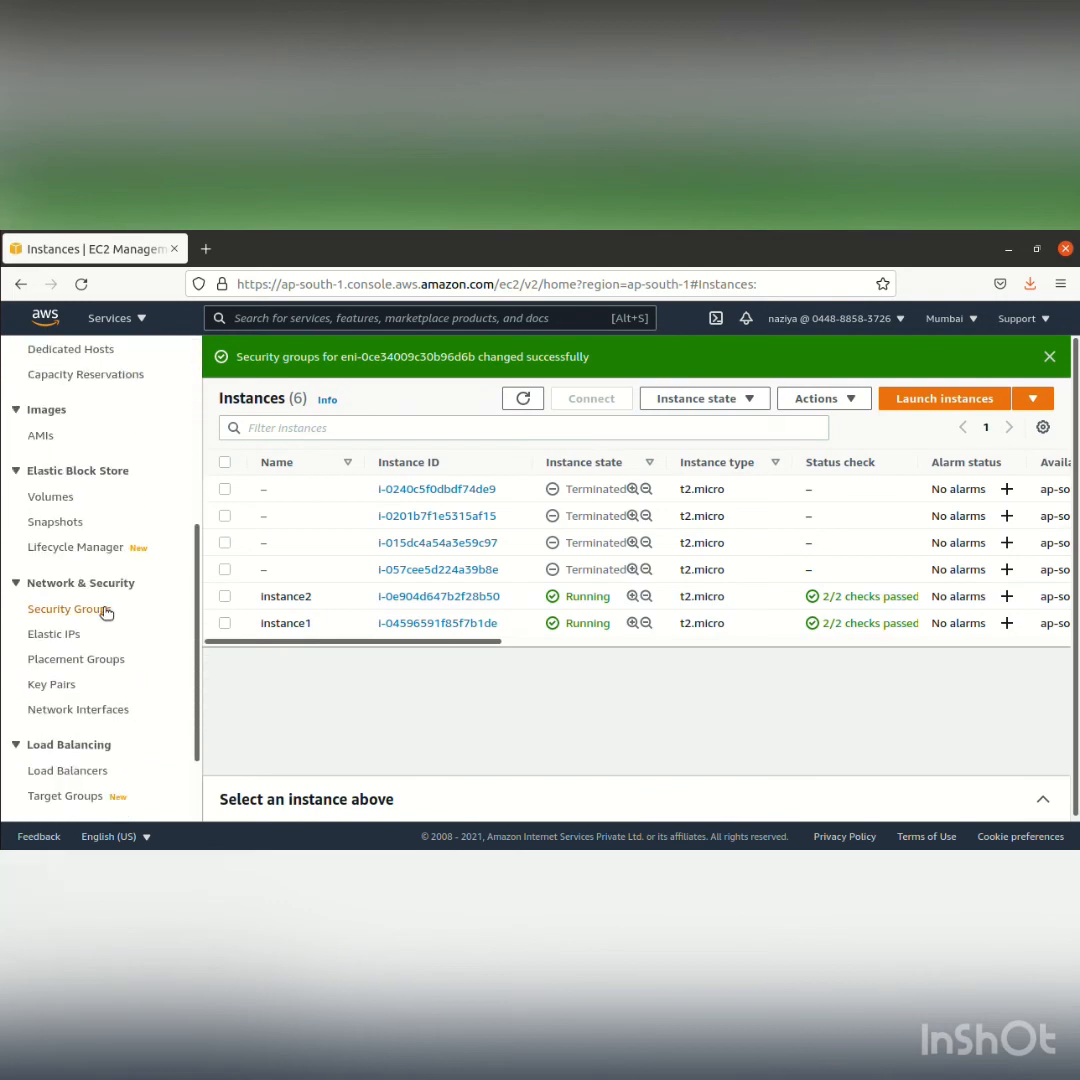
{"action": "left_click", "coordinate": [106, 610]}
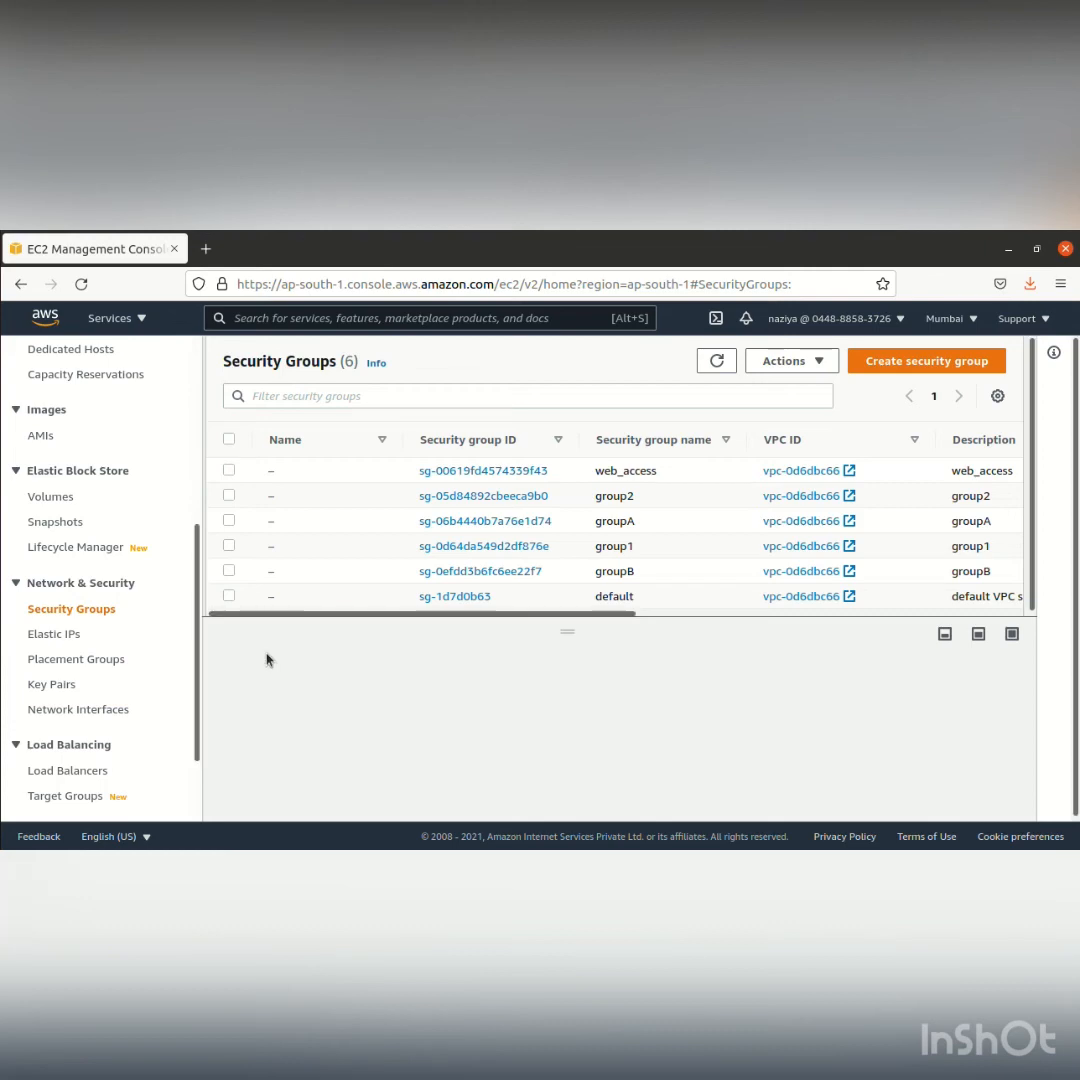
{"action": "left_click", "coordinate": [228, 546]}
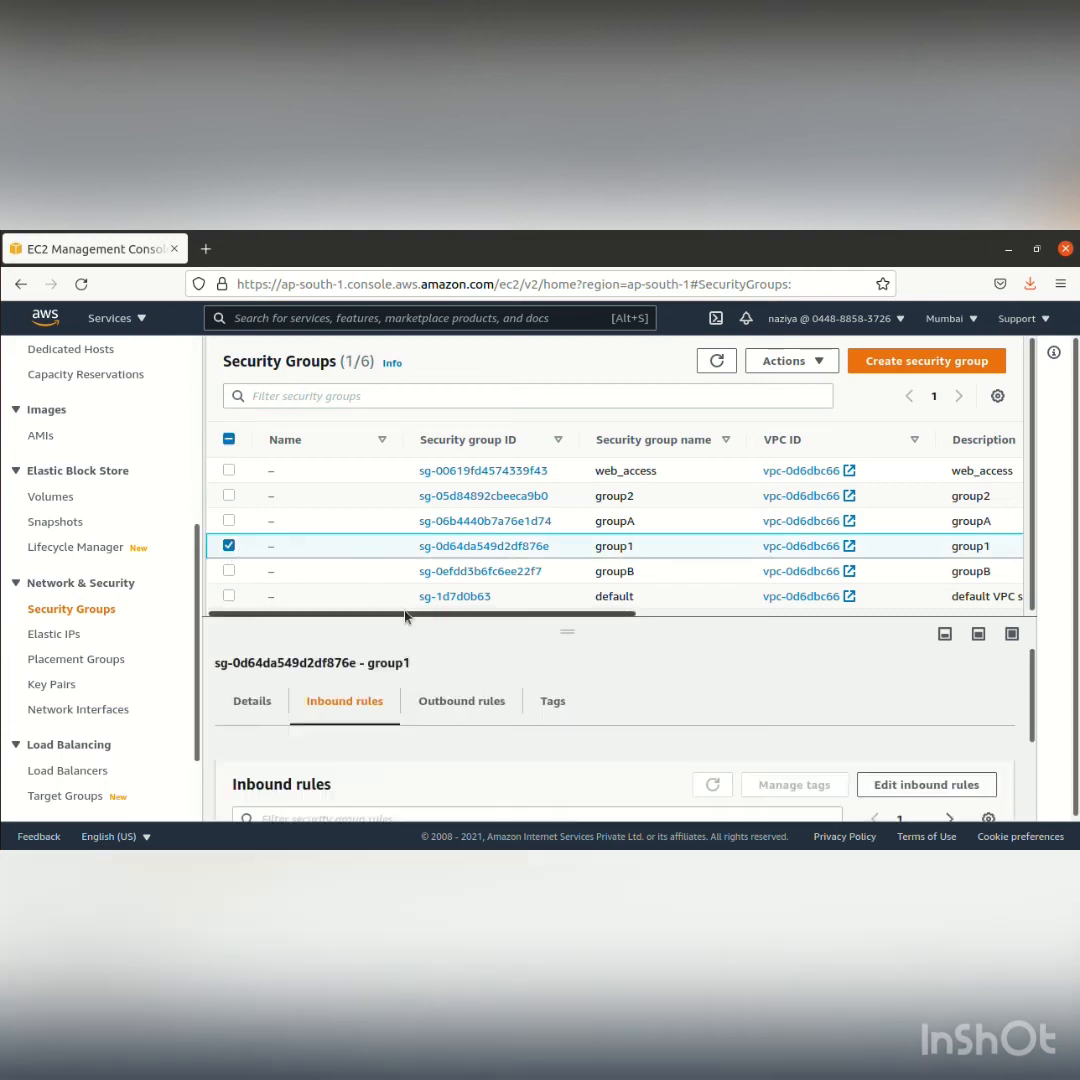
{"action": "scroll", "coordinate": [560, 670], "scroll_direction": "down", "scroll_amount": 2}
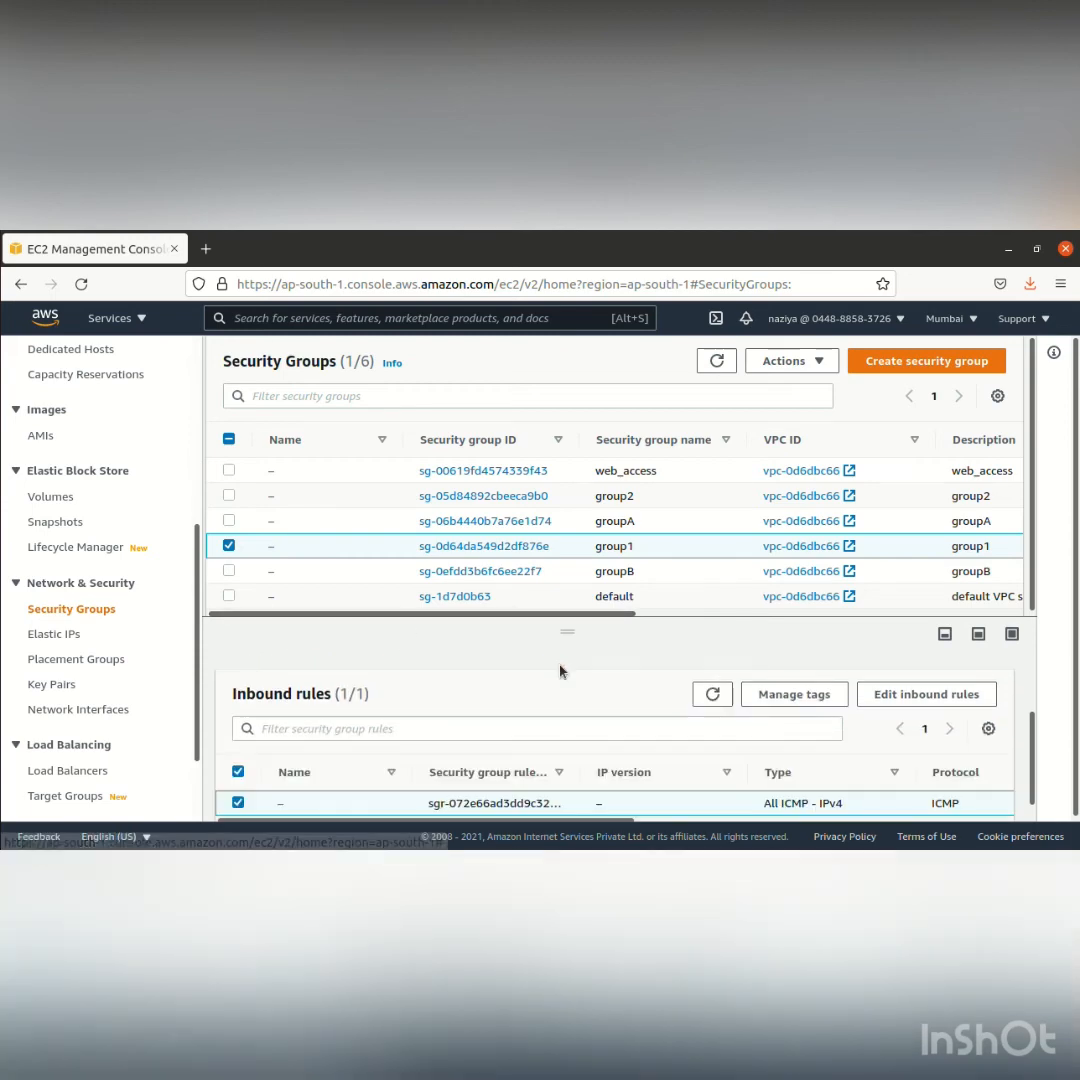
{"action": "left_click", "coordinate": [892, 692]}
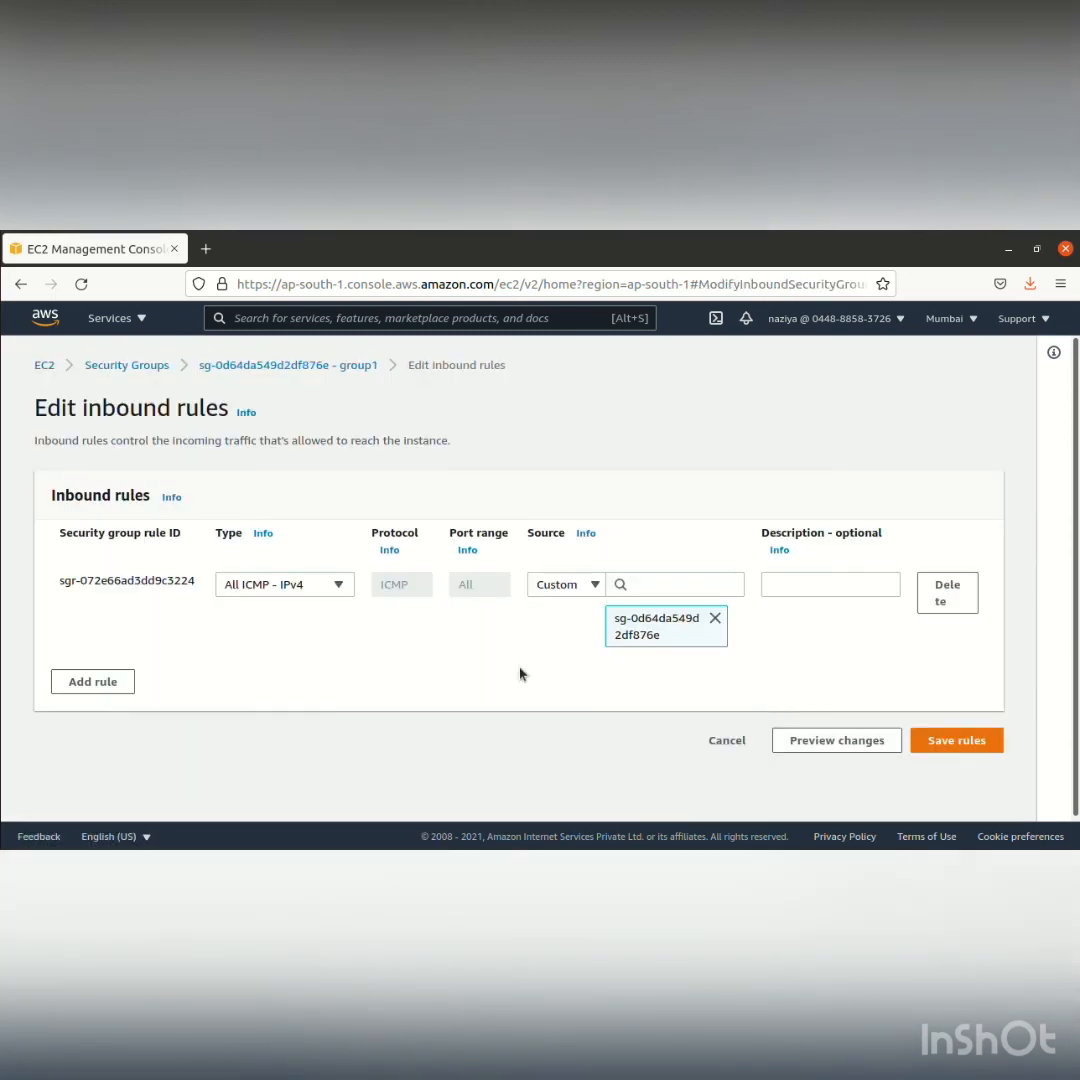
Save group1's All ICMP - IPv4 inbound rule with groupB as its source, and return to the instances list
{"action": "left_click", "coordinate": [655, 584]}
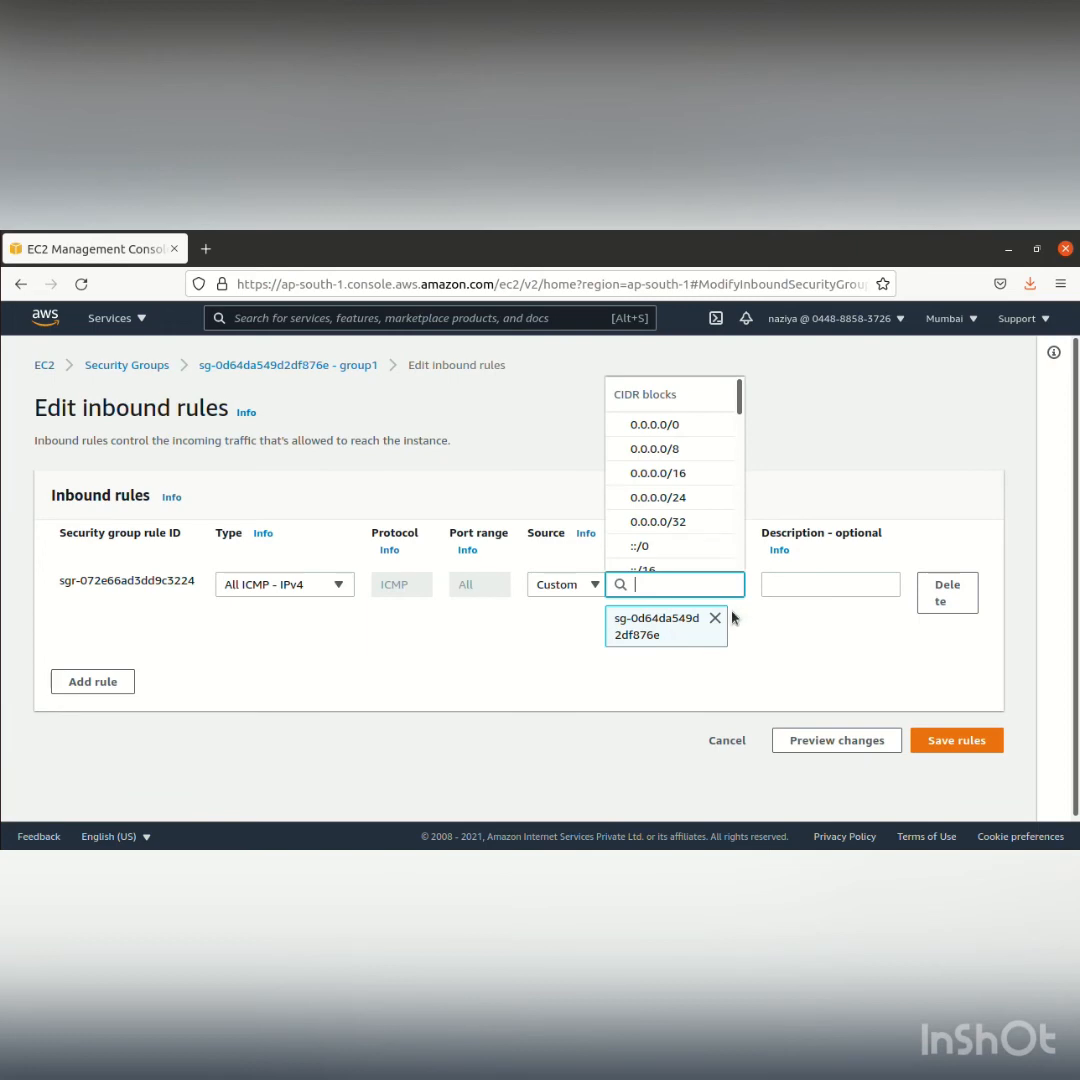
{"action": "left_click", "coordinate": [714, 618]}
{"action": "left_click", "coordinate": [698, 594]}
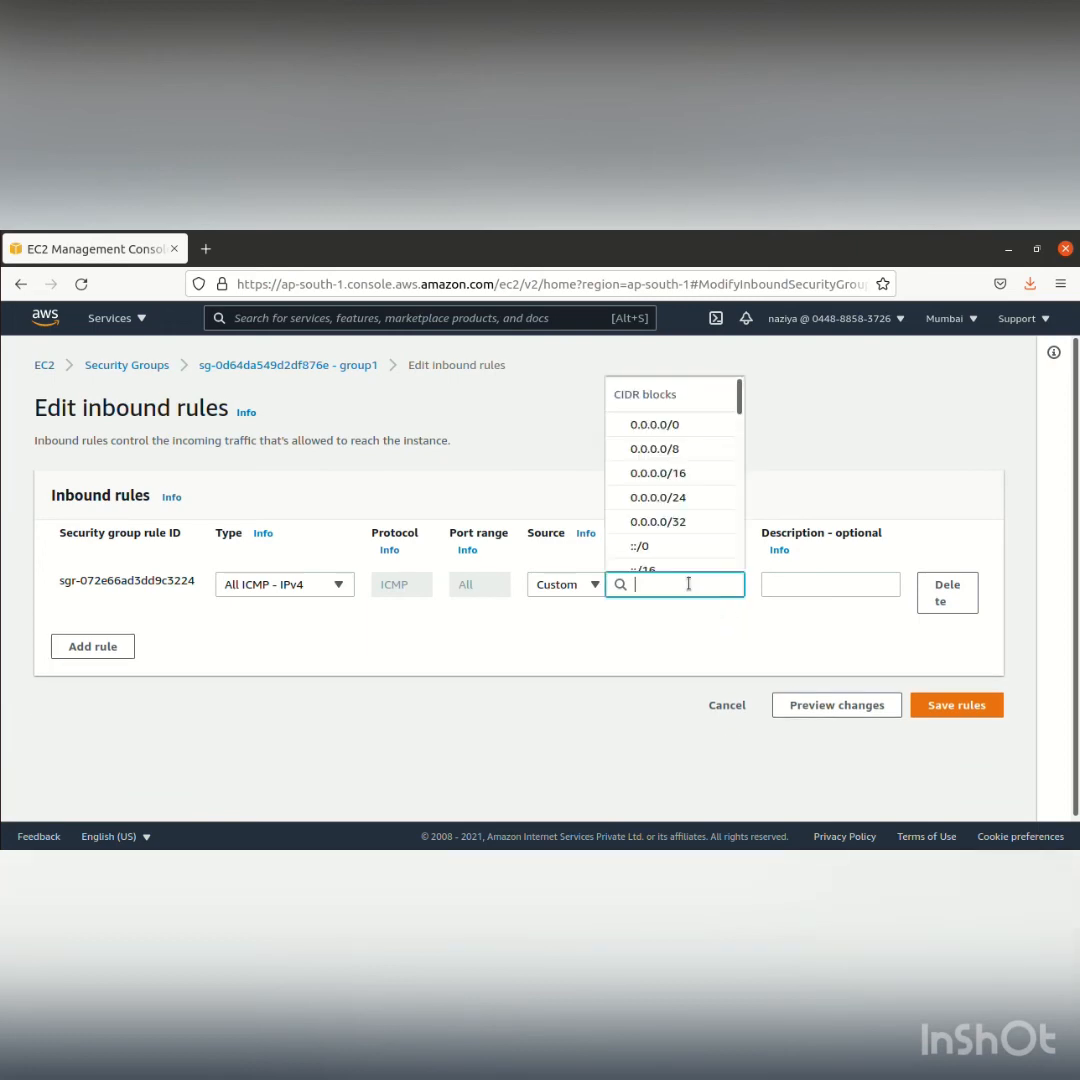
{"action": "type", "text": "g"}
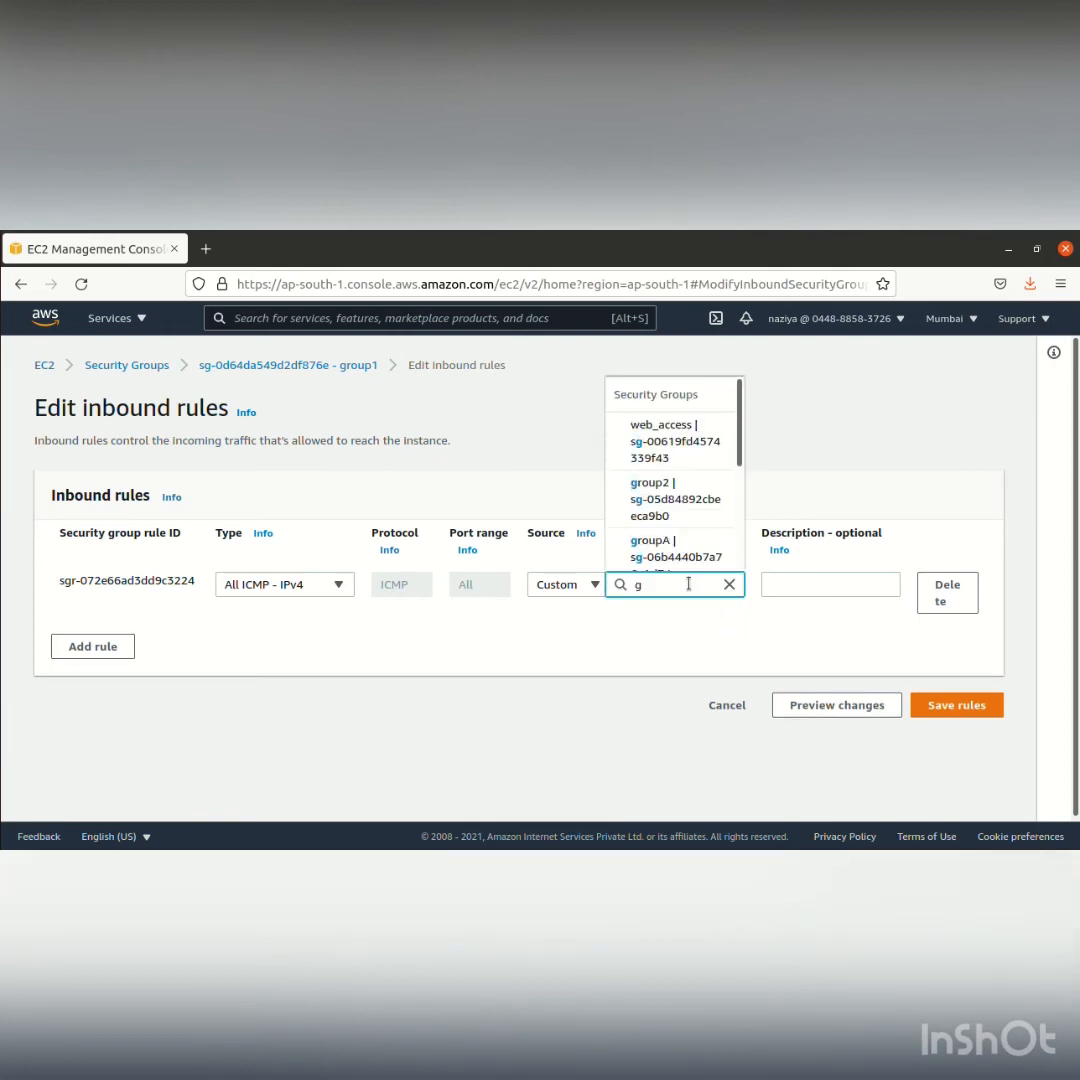
{"action": "key", "text": "Return"}
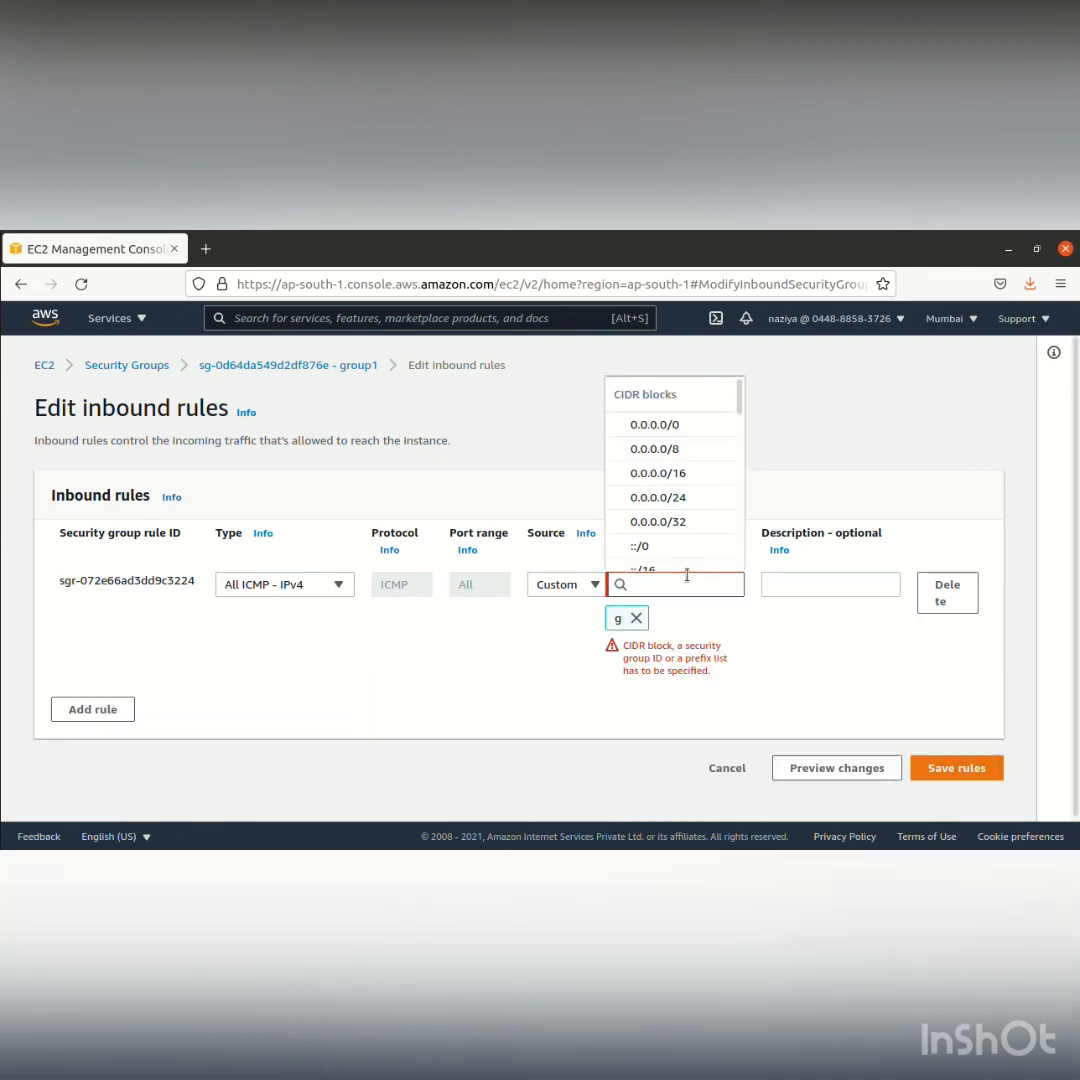
{"action": "type", "text": "gr"}
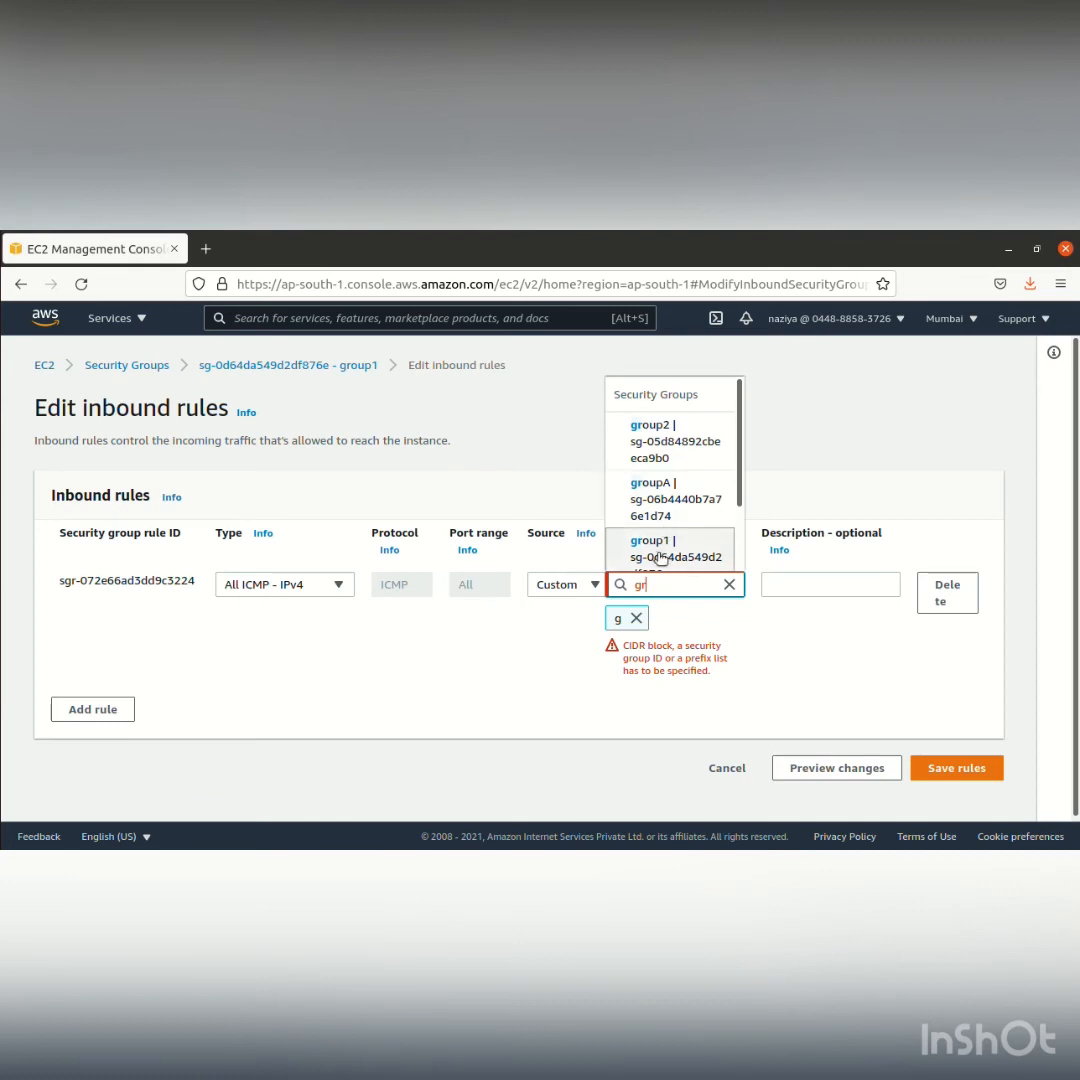
{"action": "type", "text": "oupB"}
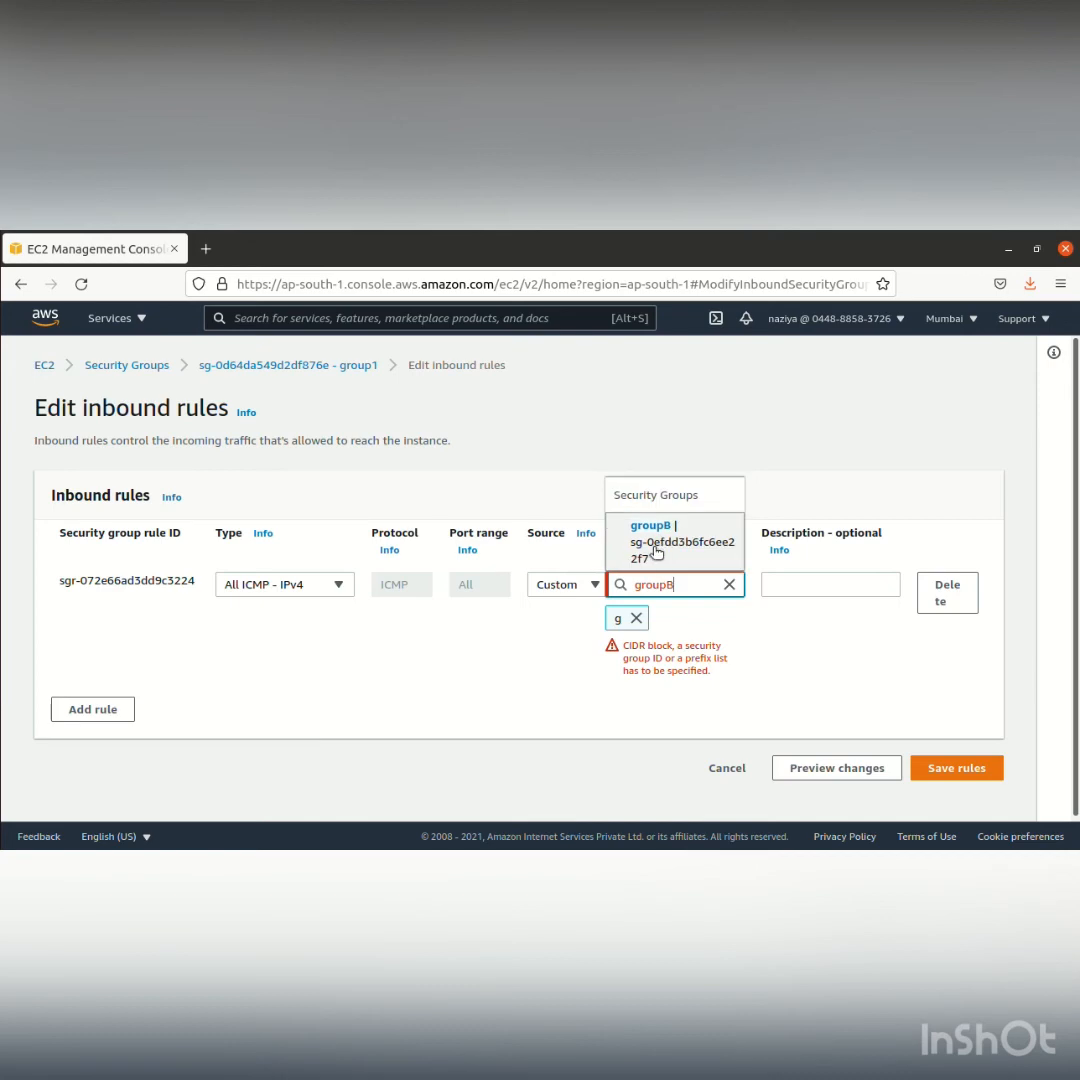
{"action": "left_click", "coordinate": [655, 556]}
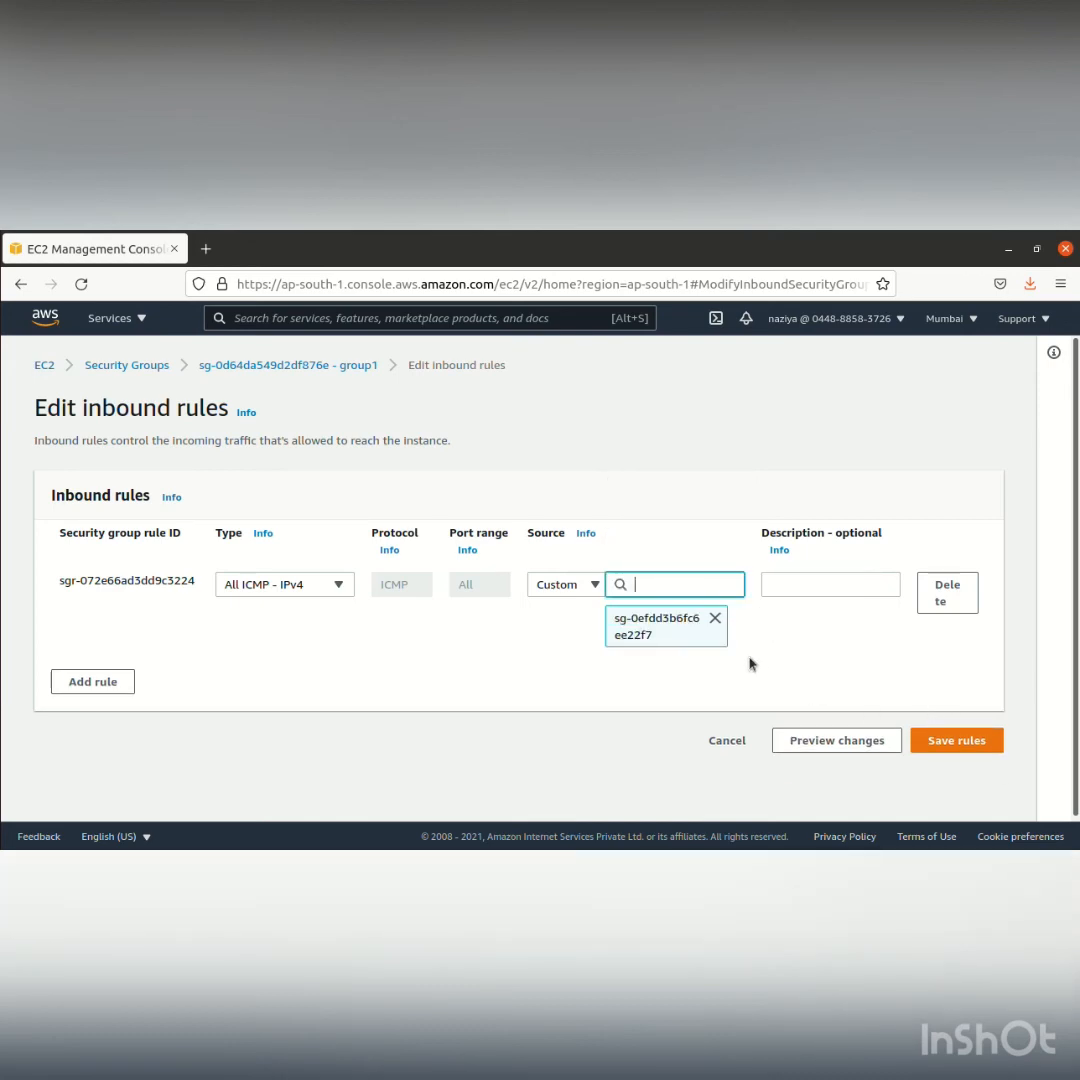
{"action": "left_click", "coordinate": [931, 747]}
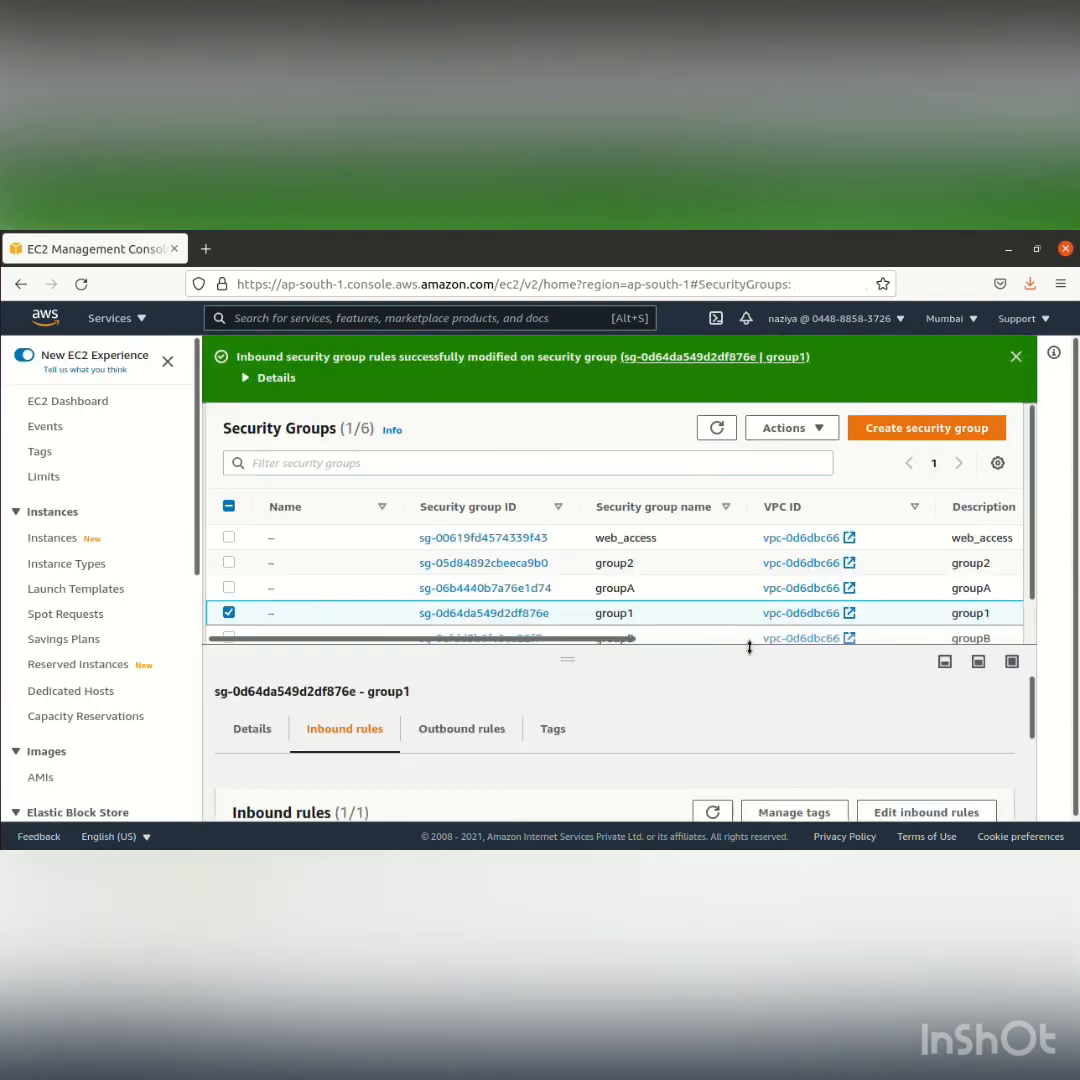
{"action": "left_click", "coordinate": [52, 538]}
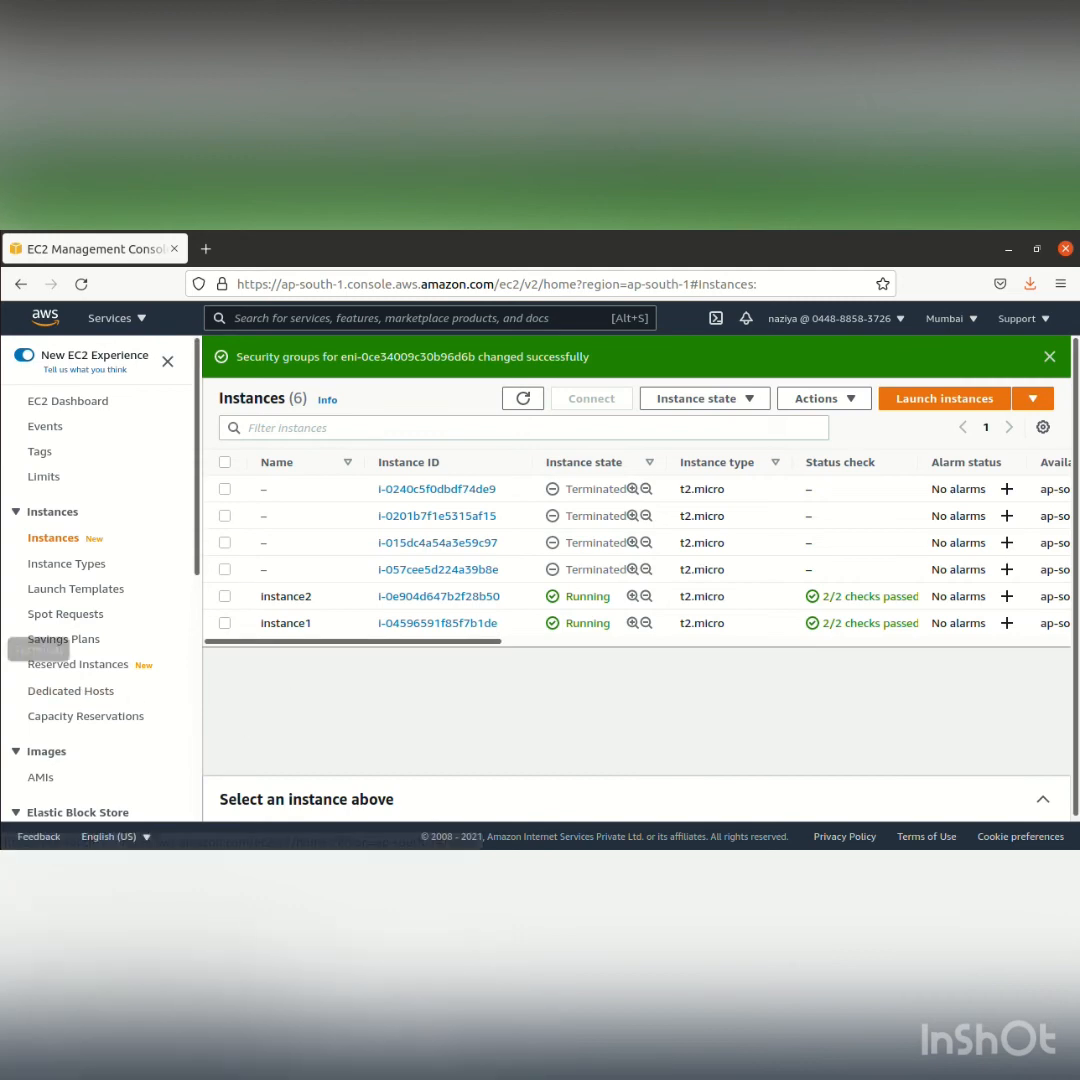
{"action": "left_click", "coordinate": [9, 654]}
{"action": "left_click", "coordinate": [2, 652]}
{"action": "left_click", "coordinate": [67, 689]}
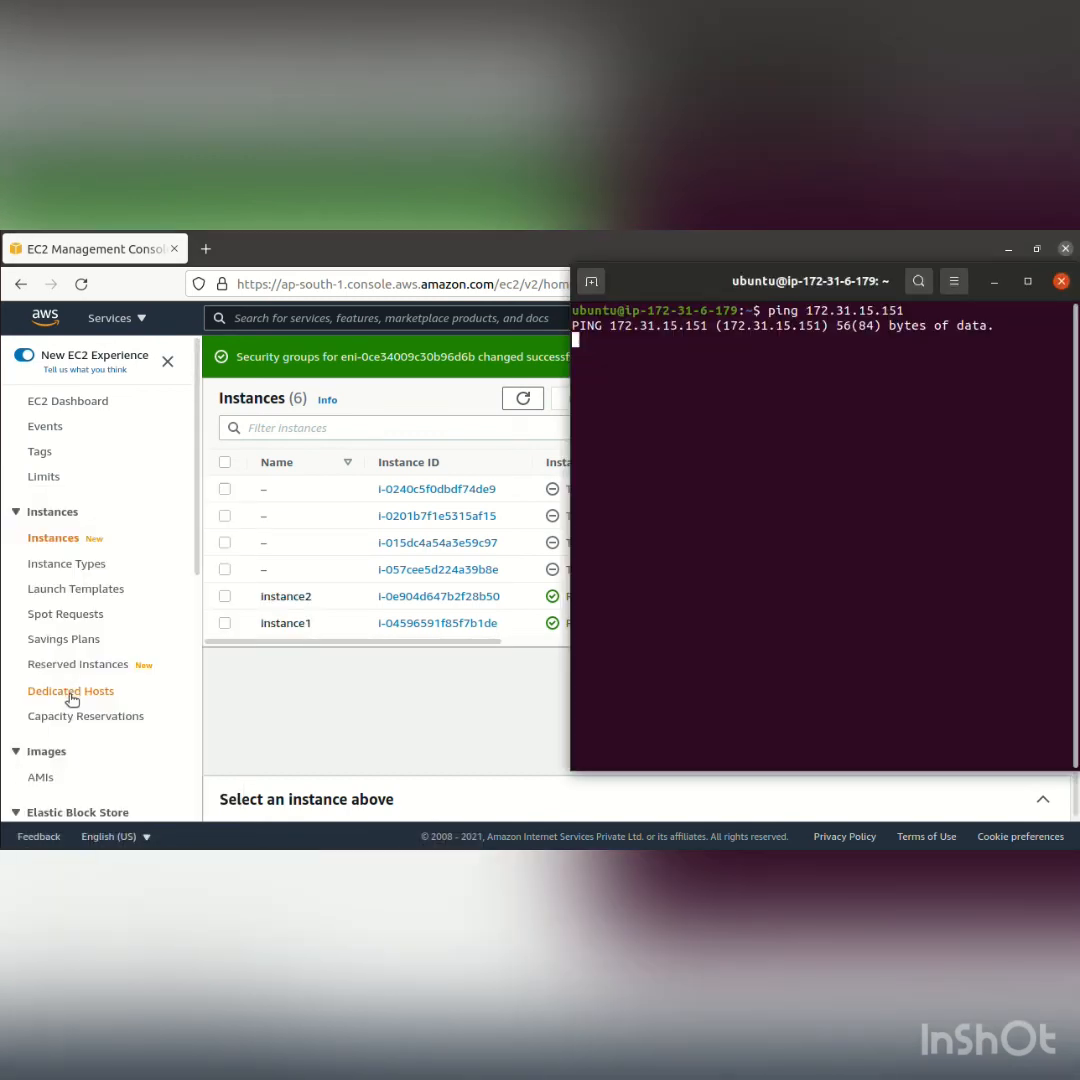
{"action": "left_click", "coordinate": [4, 650]}
{"action": "left_click", "coordinate": [118, 569]}
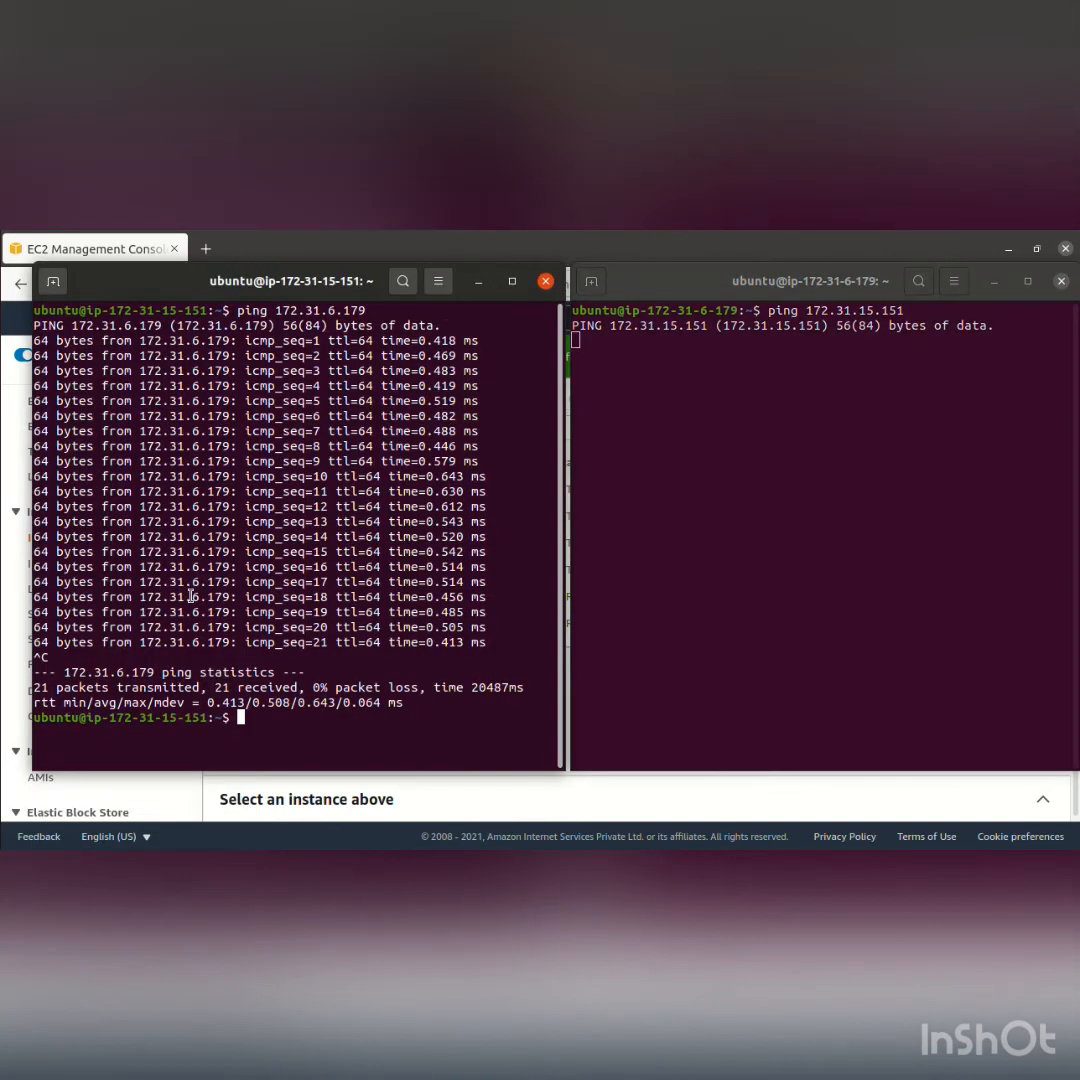
{"action": "type", "text": "clear"}
{"action": "key", "text": "Return"}
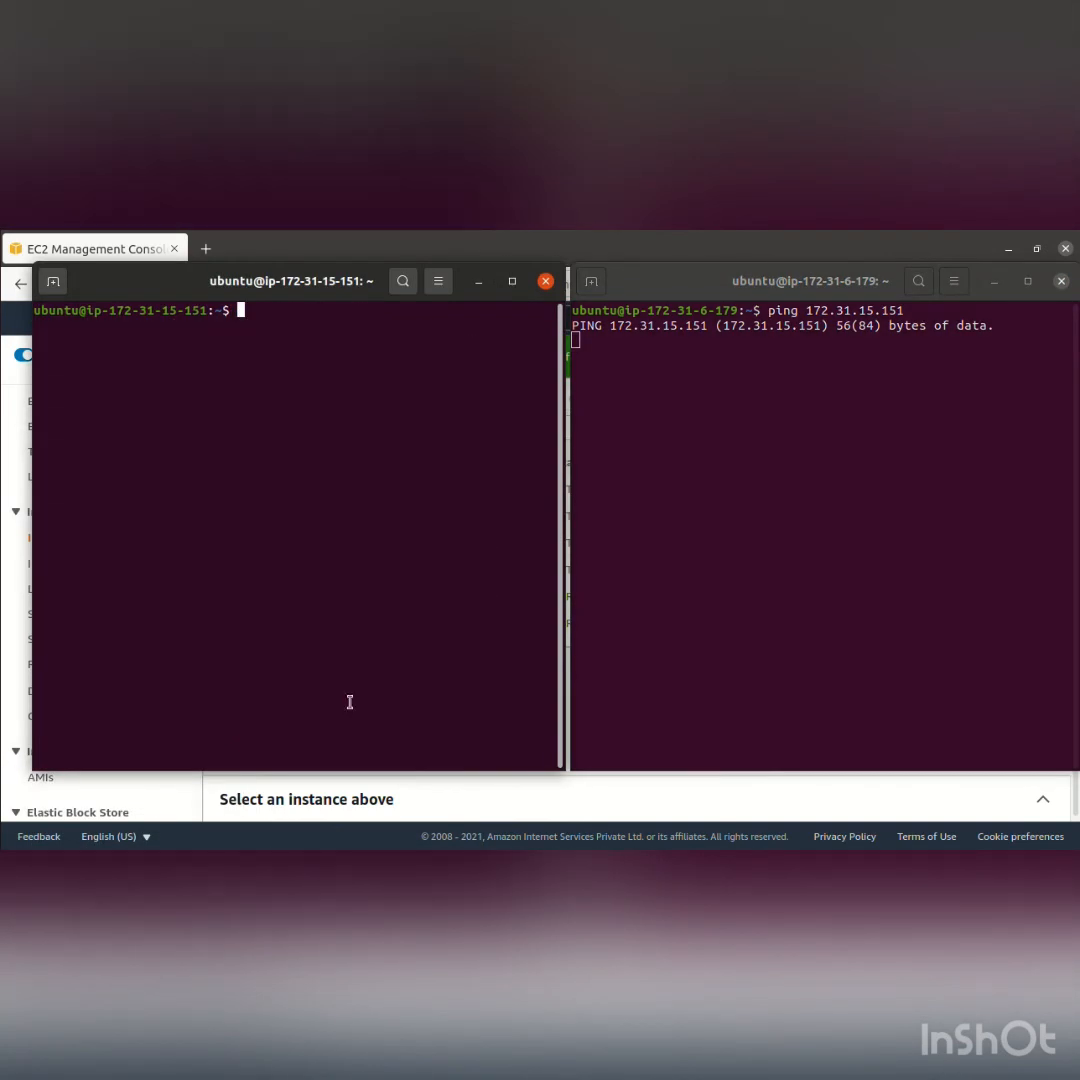
Stop the running ping in the ip-172-31-6-179 terminal and clear its output
{"action": "left_click", "coordinate": [677, 476]}
{"action": "key", "text": "ctrl+c"}
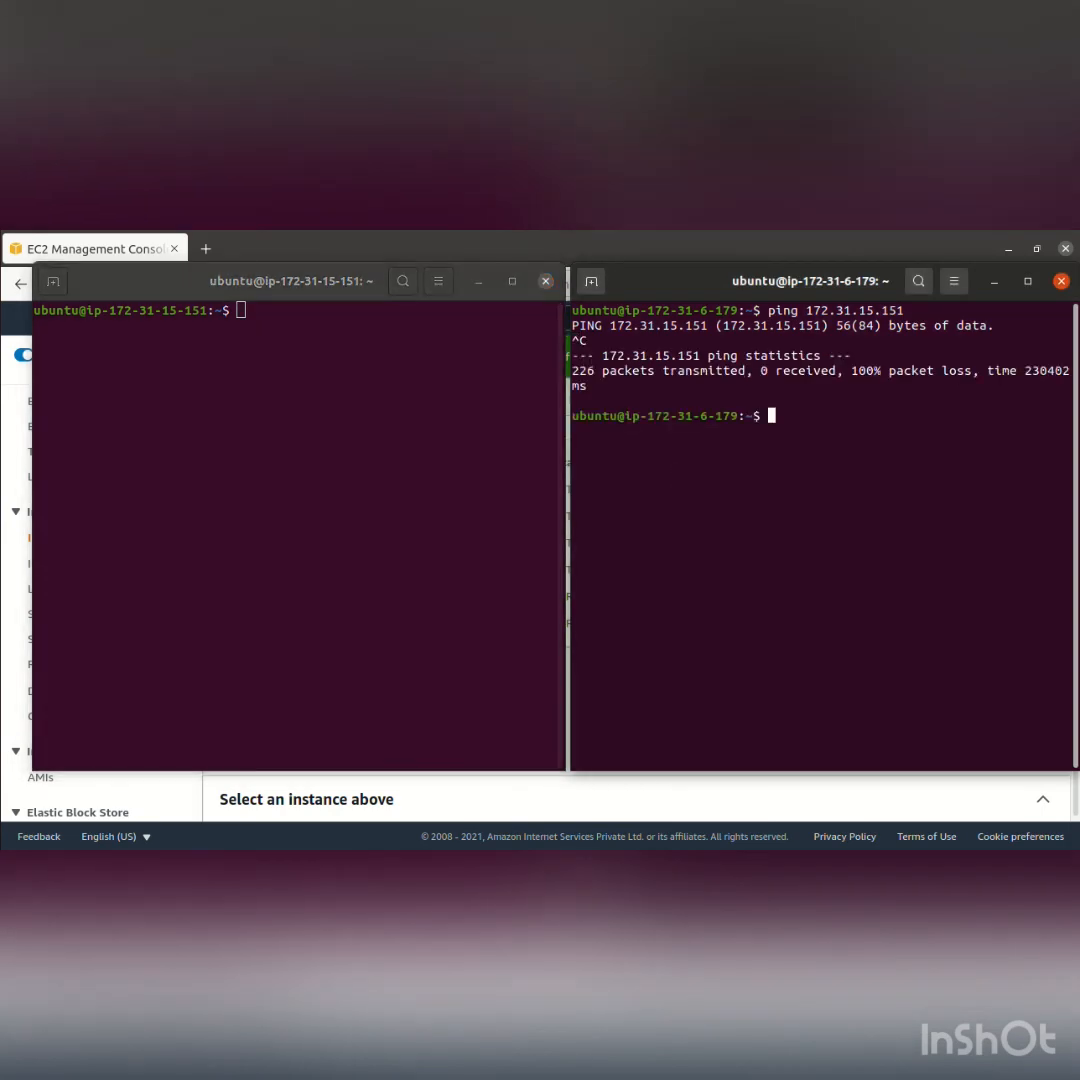
{"action": "type", "text": "clear"}
{"action": "key", "text": "Return"}
{"action": "left_click", "coordinate": [375, 388]}
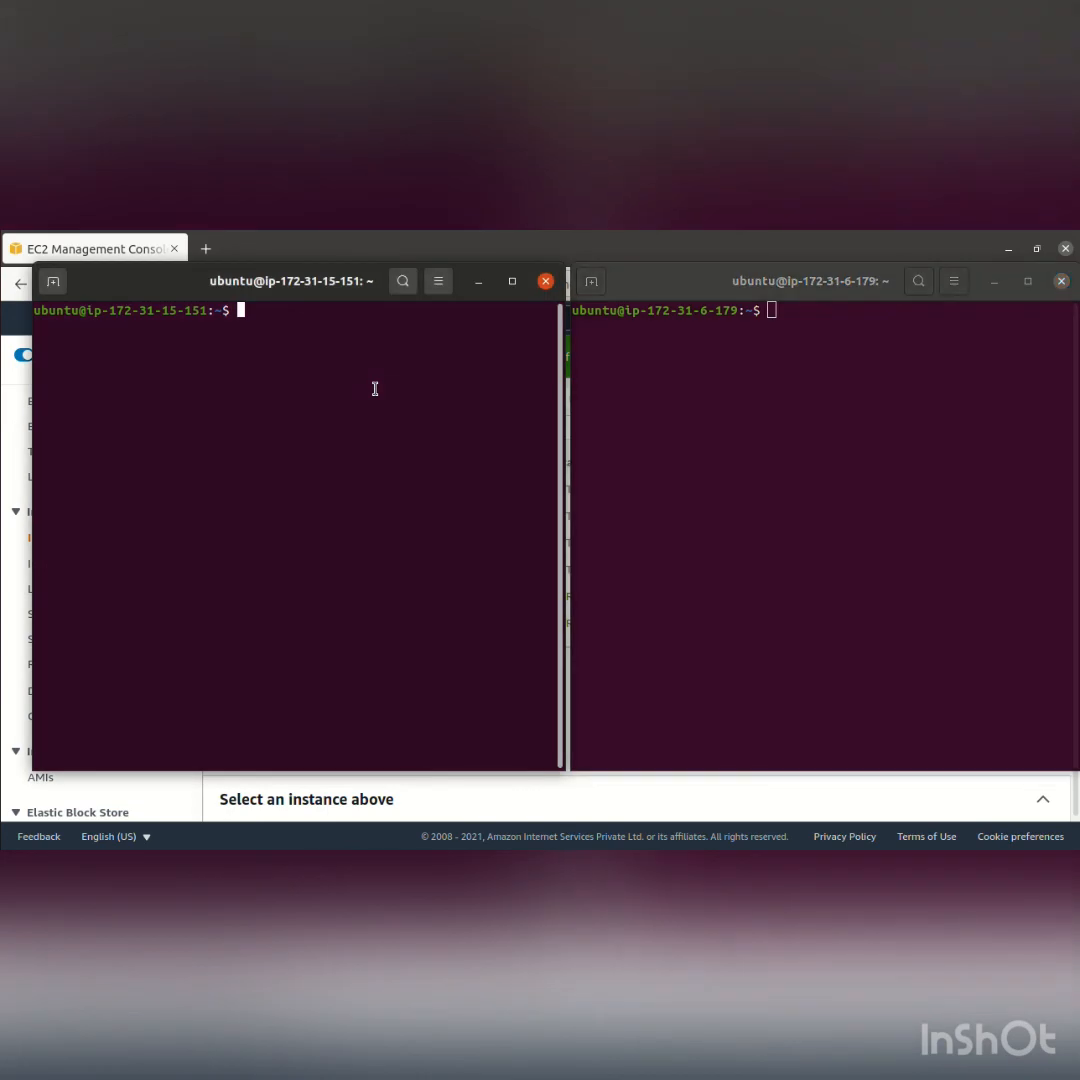
{"action": "type", "text": "clear"}
{"action": "key", "text": "Return"}
{"action": "type", "text": "ping 172.31.6.179"}
{"action": "key", "text": "Return"}
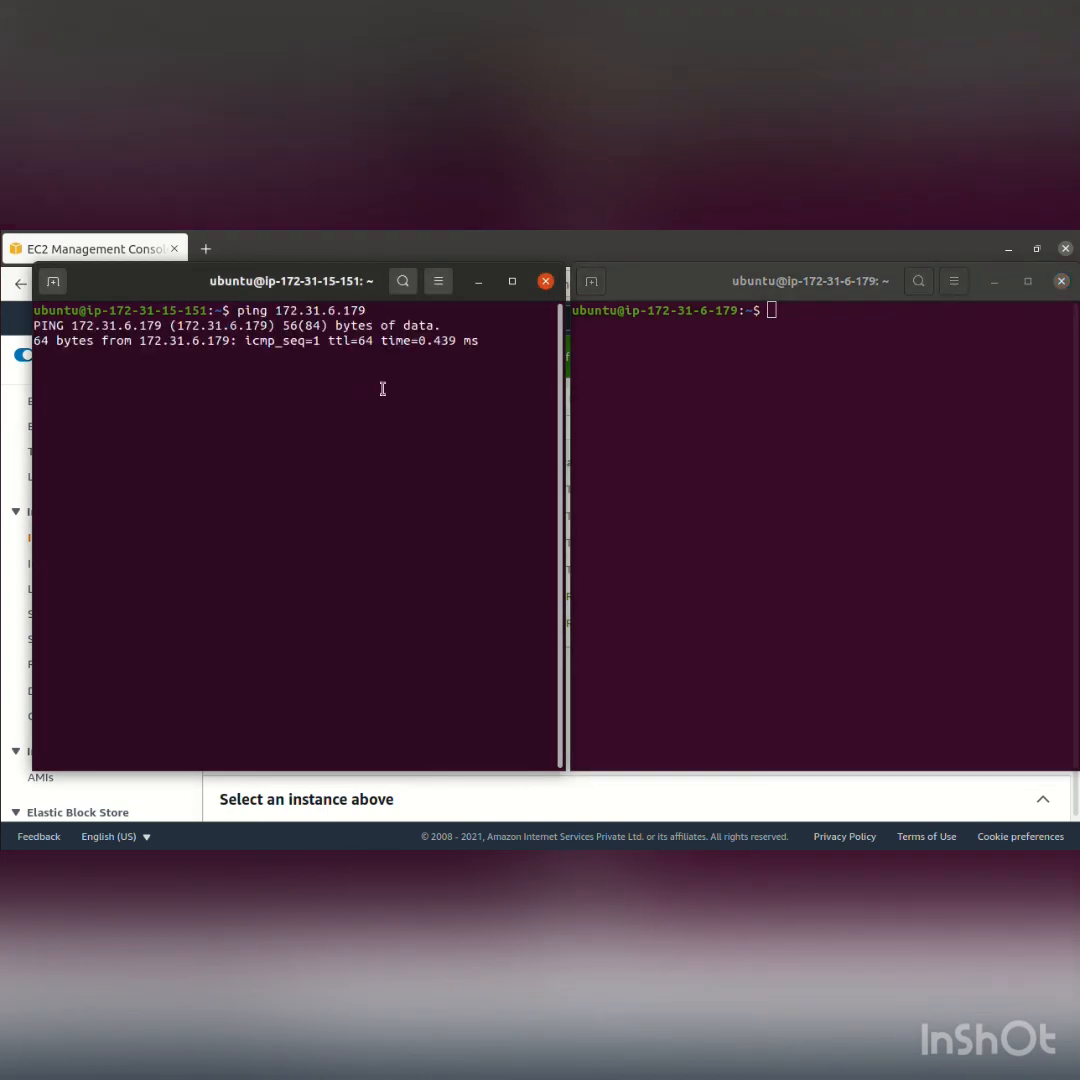
Clear the ip-172-31-6-179 terminal and start a ping to 172.31.15.151 from it
{"action": "left_click", "coordinate": [690, 418]}
{"action": "type", "text": "clear"}
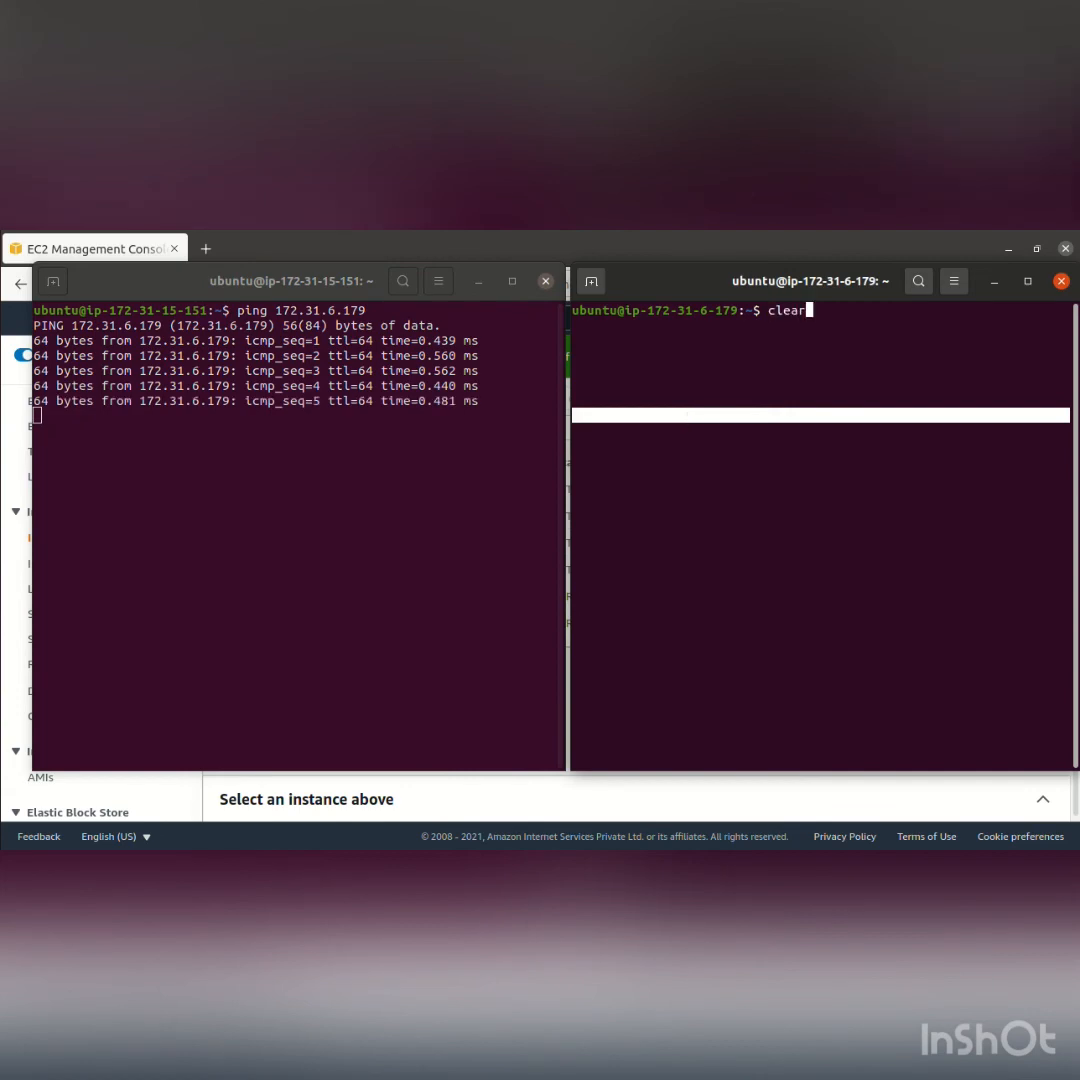
{"action": "key", "text": "Return"}
{"action": "type", "text": "ping 172.31.15.151"}
{"action": "key", "text": "Return"}
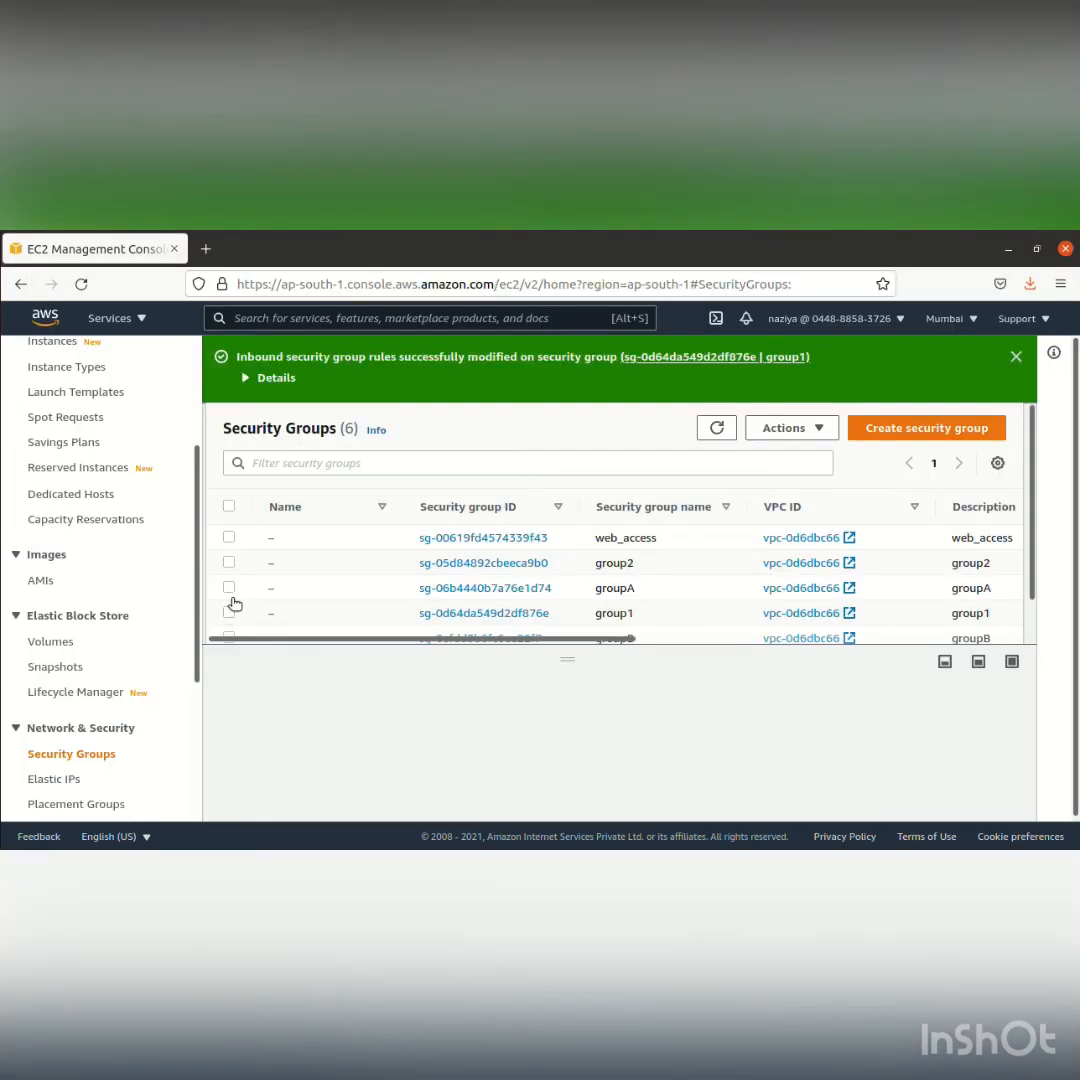
Replace the source of the groupA security group's All ICMP - IPv4 inbound rule with groupB and save the rules
{"action": "left_click", "coordinate": [230, 588]}
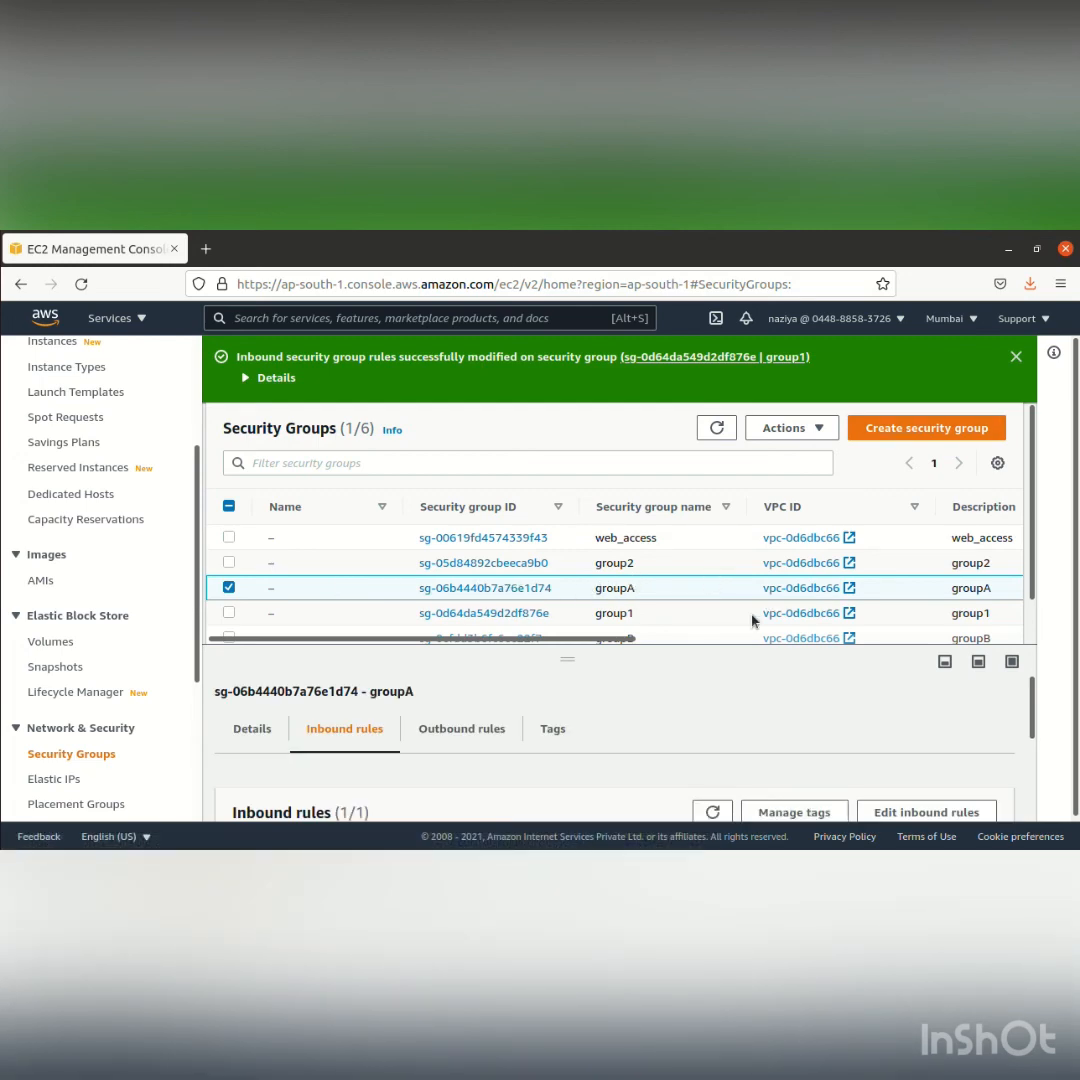
{"action": "scroll", "coordinate": [610, 592], "scroll_direction": "down", "scroll_amount": 2}
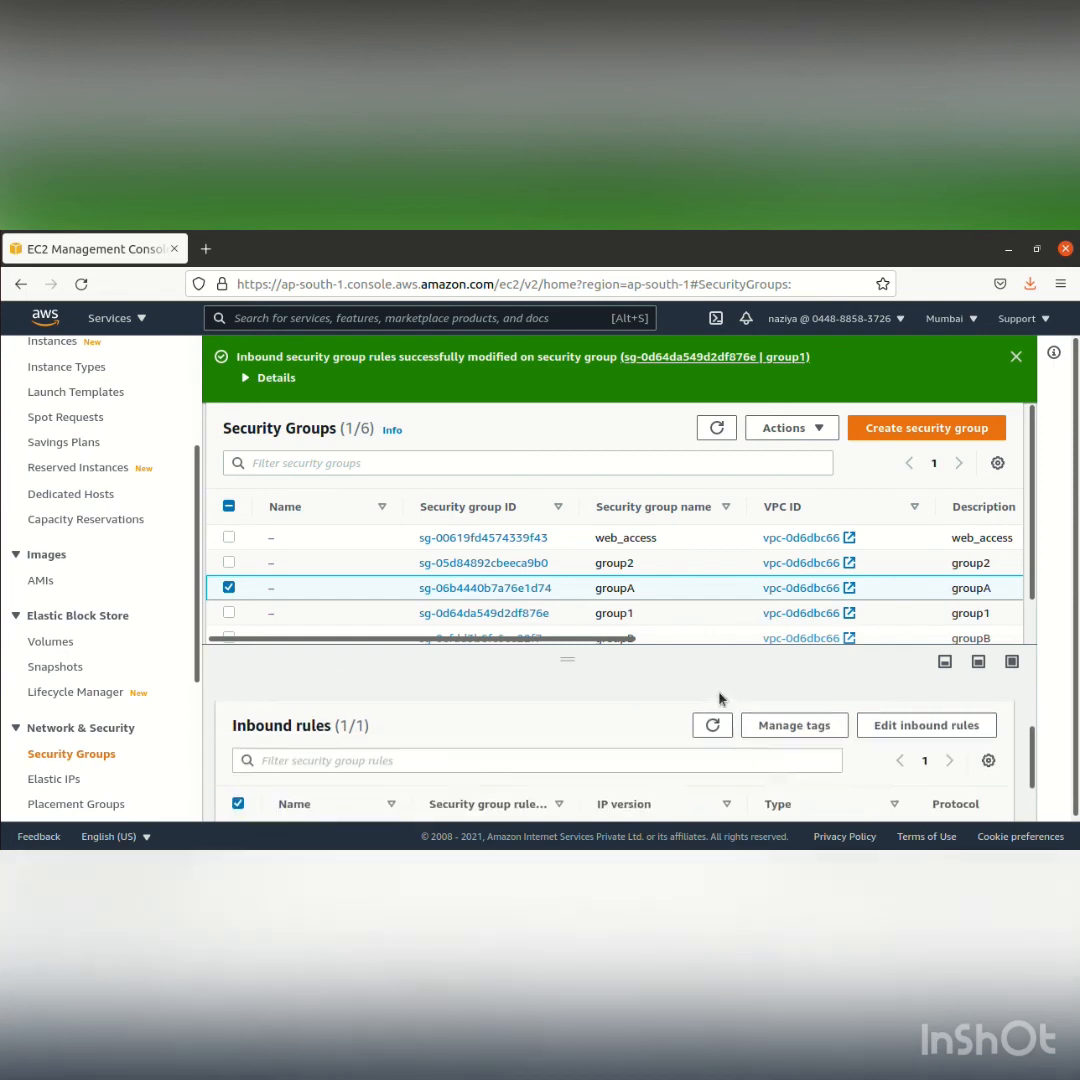
{"action": "left_click", "coordinate": [893, 722]}
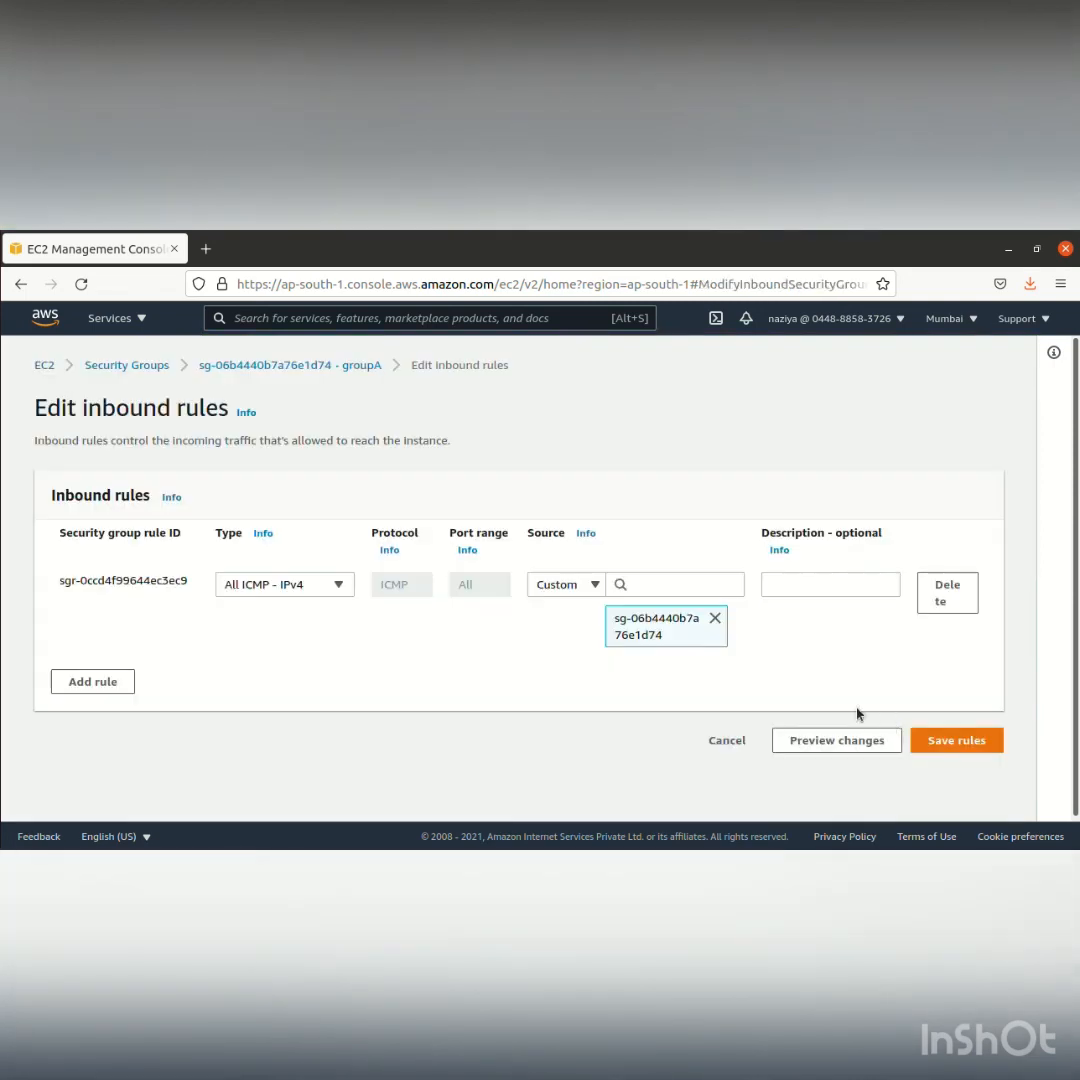
{"action": "left_click", "coordinate": [719, 580]}
{"action": "left_click", "coordinate": [715, 618]}
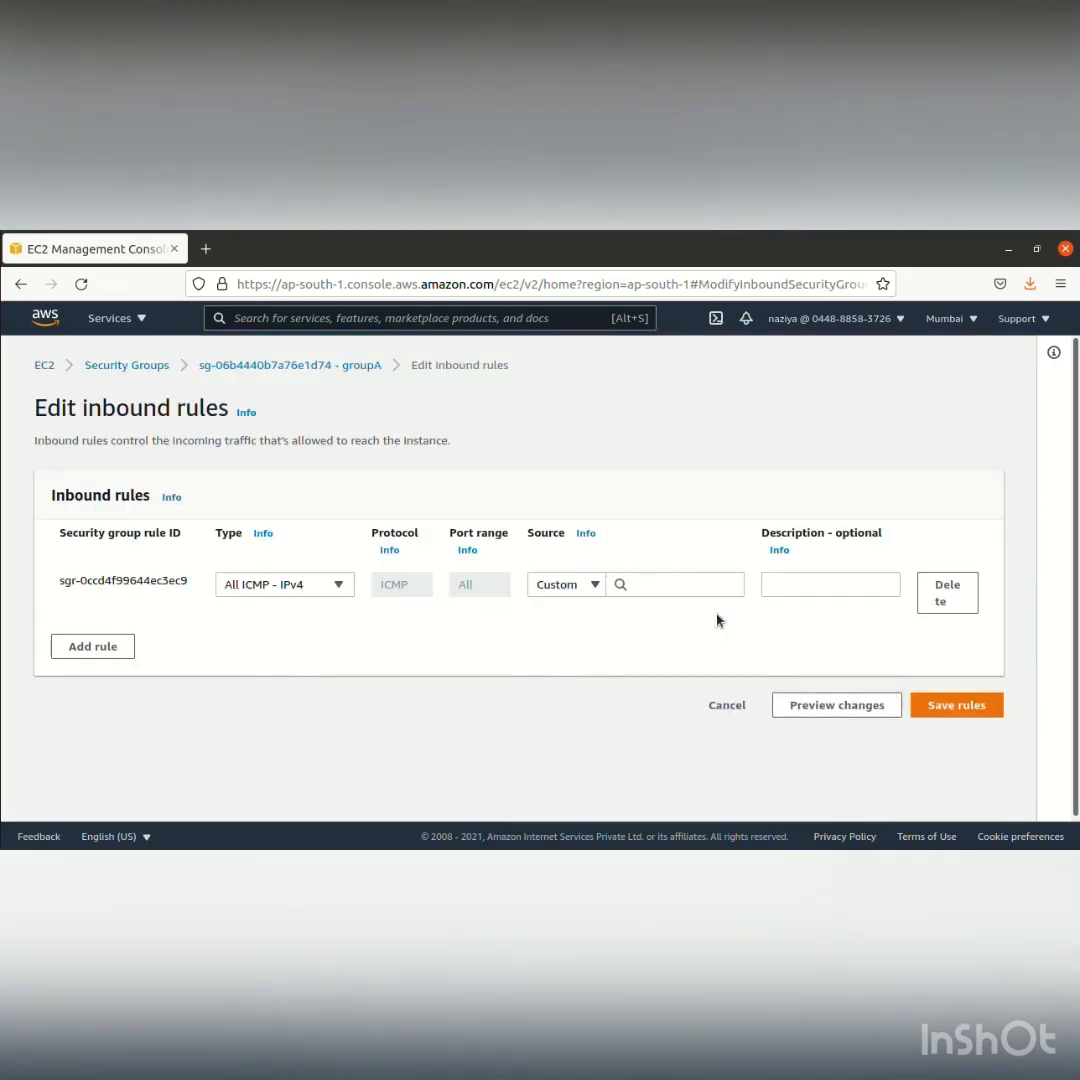
{"action": "left_click", "coordinate": [708, 588]}
{"action": "type", "text": "grou"}
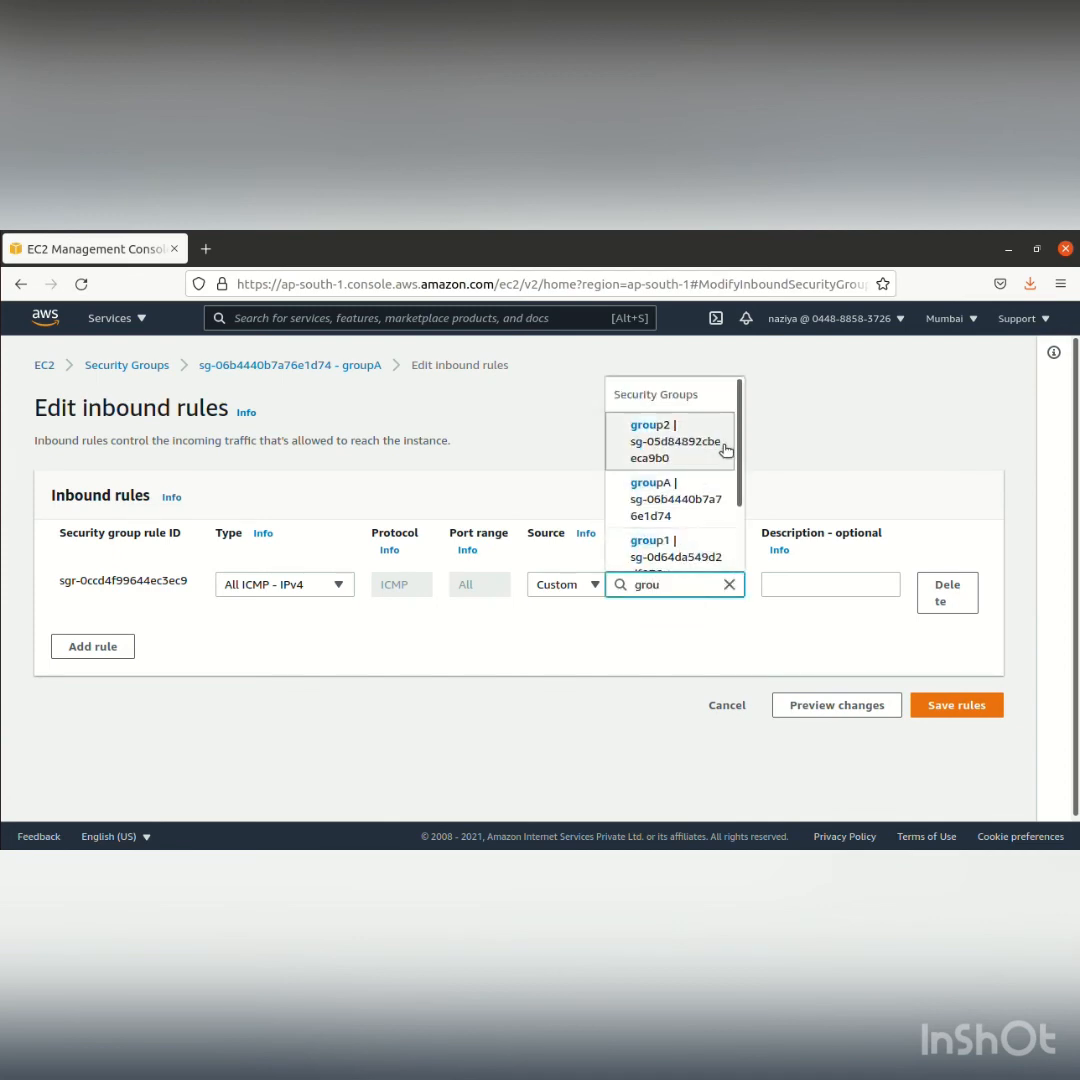
{"action": "left_click_drag", "start_coordinate": [740, 444], "coordinate": [742, 513]}
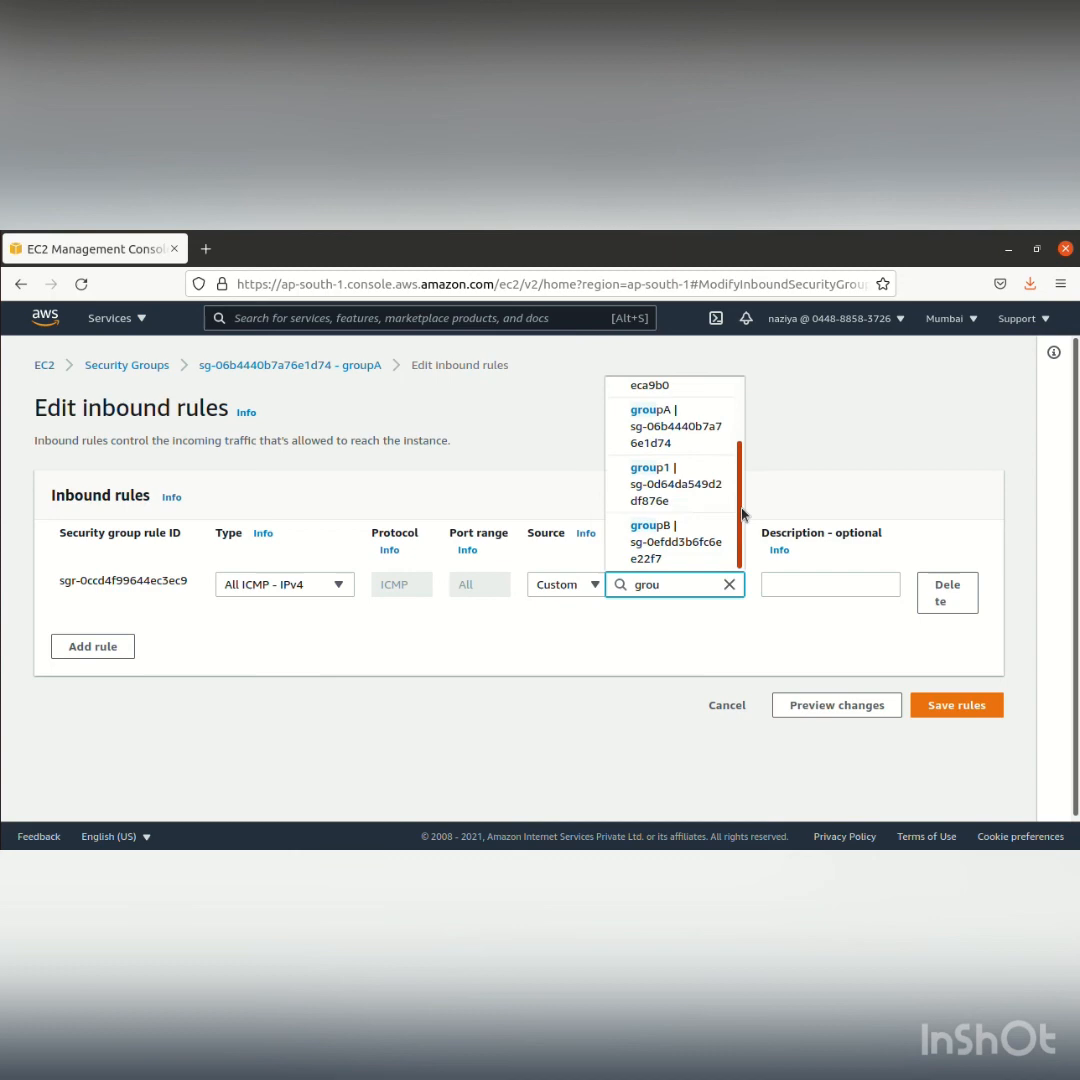
{"action": "left_click", "coordinate": [682, 542]}
{"action": "left_click", "coordinate": [952, 741]}
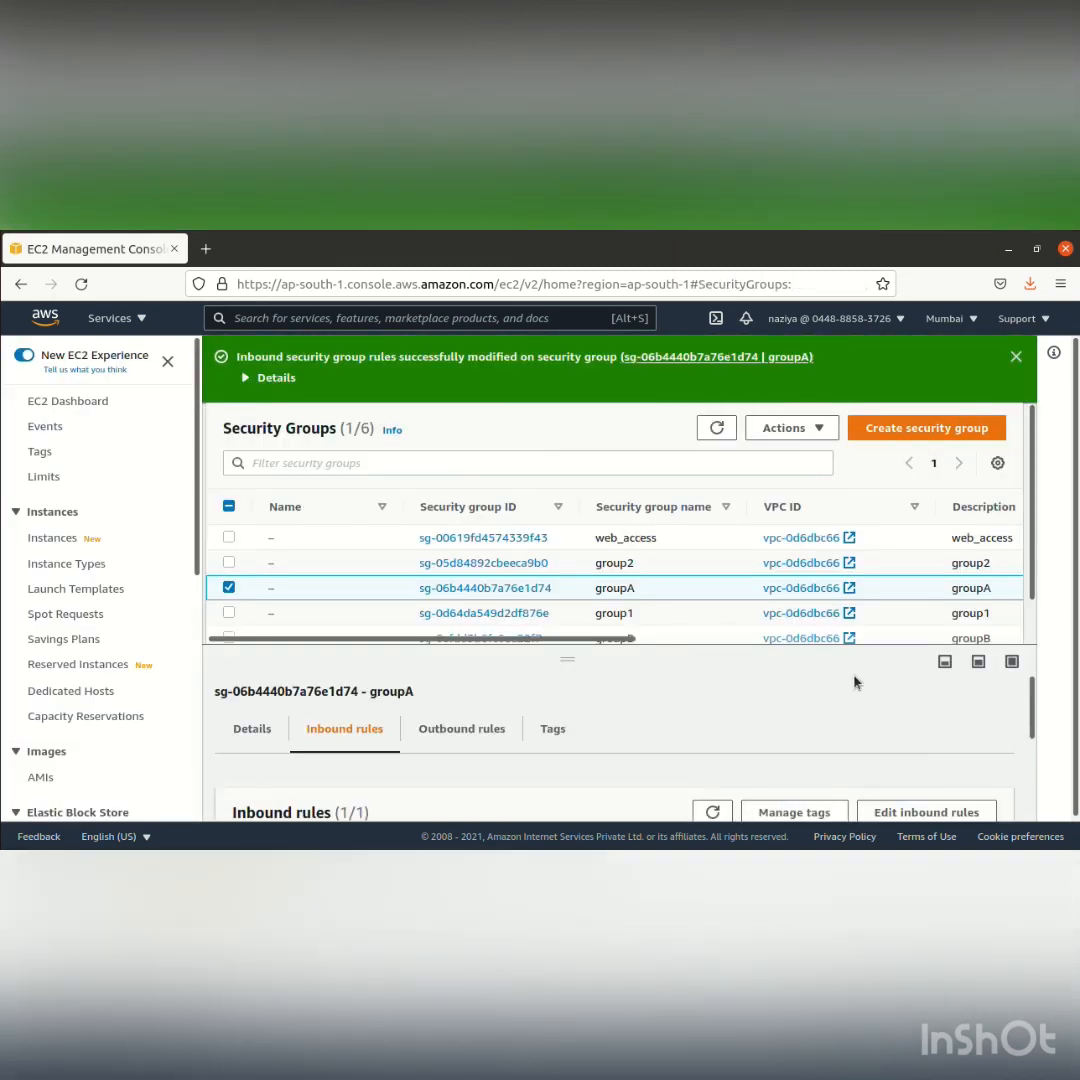
Reopen groupA's inbound rules to check the ICMP rule's source, and leave the editor without changes
{"action": "left_click", "coordinate": [885, 812]}
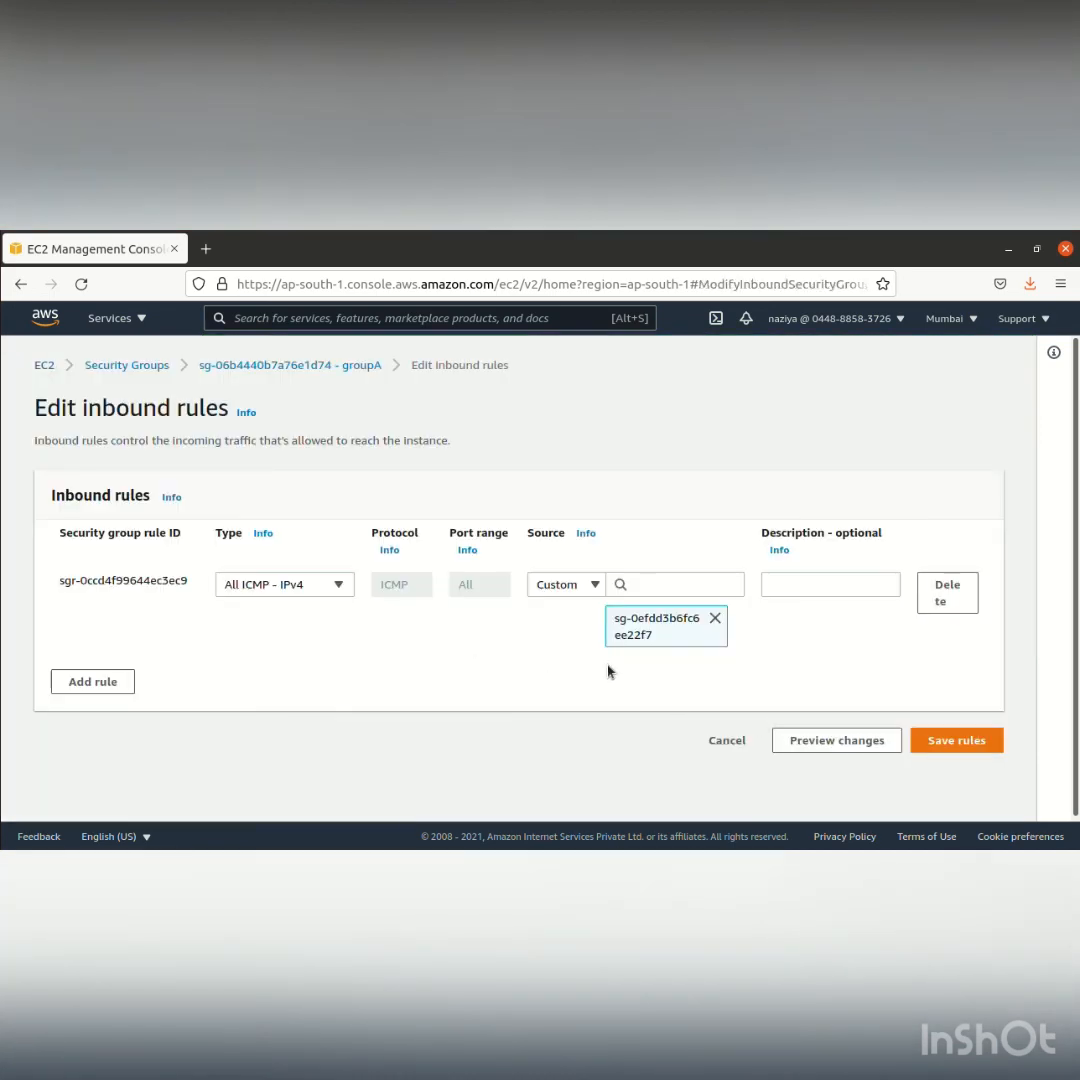
{"action": "left_click", "coordinate": [948, 740]}
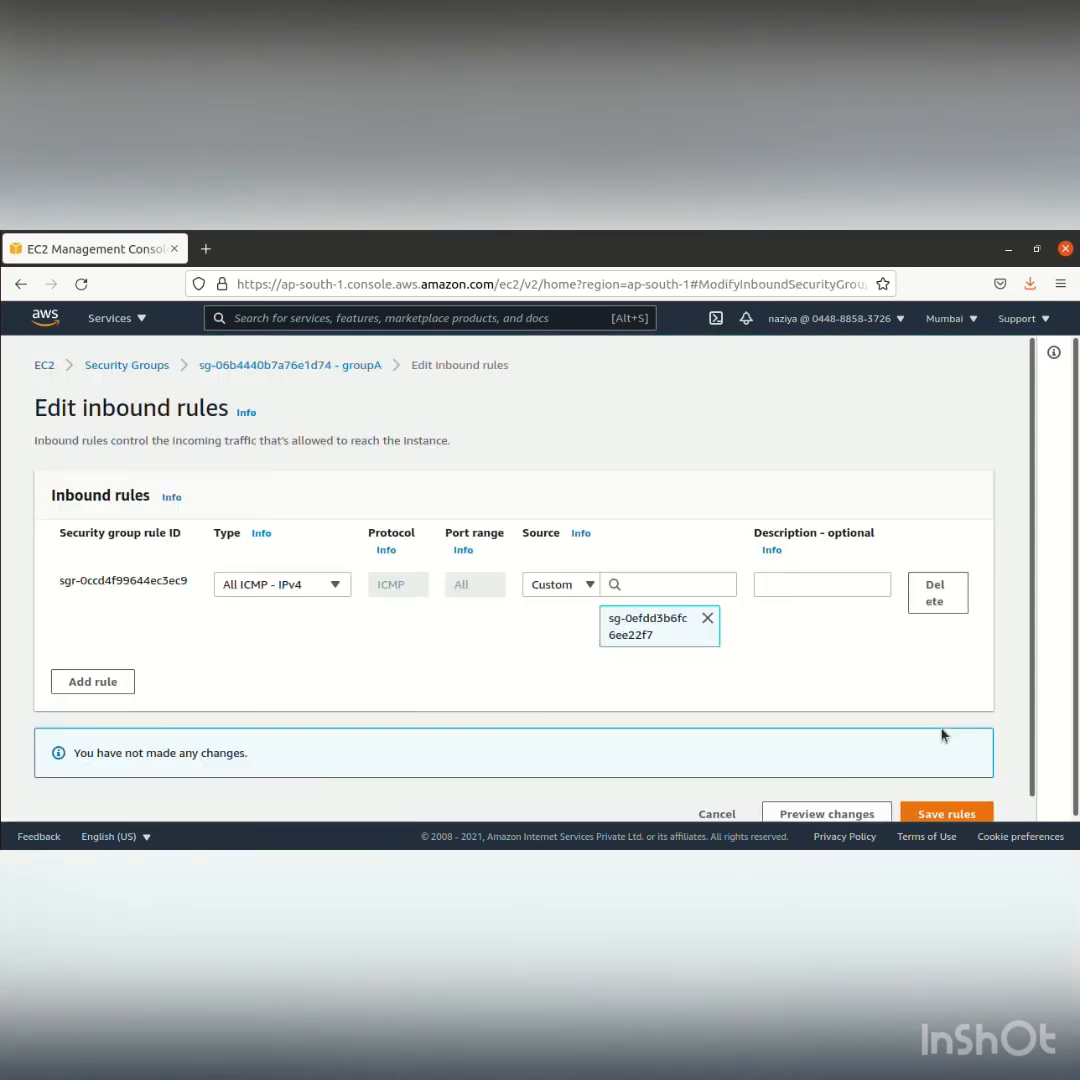
{"action": "left_click", "coordinate": [717, 813]}
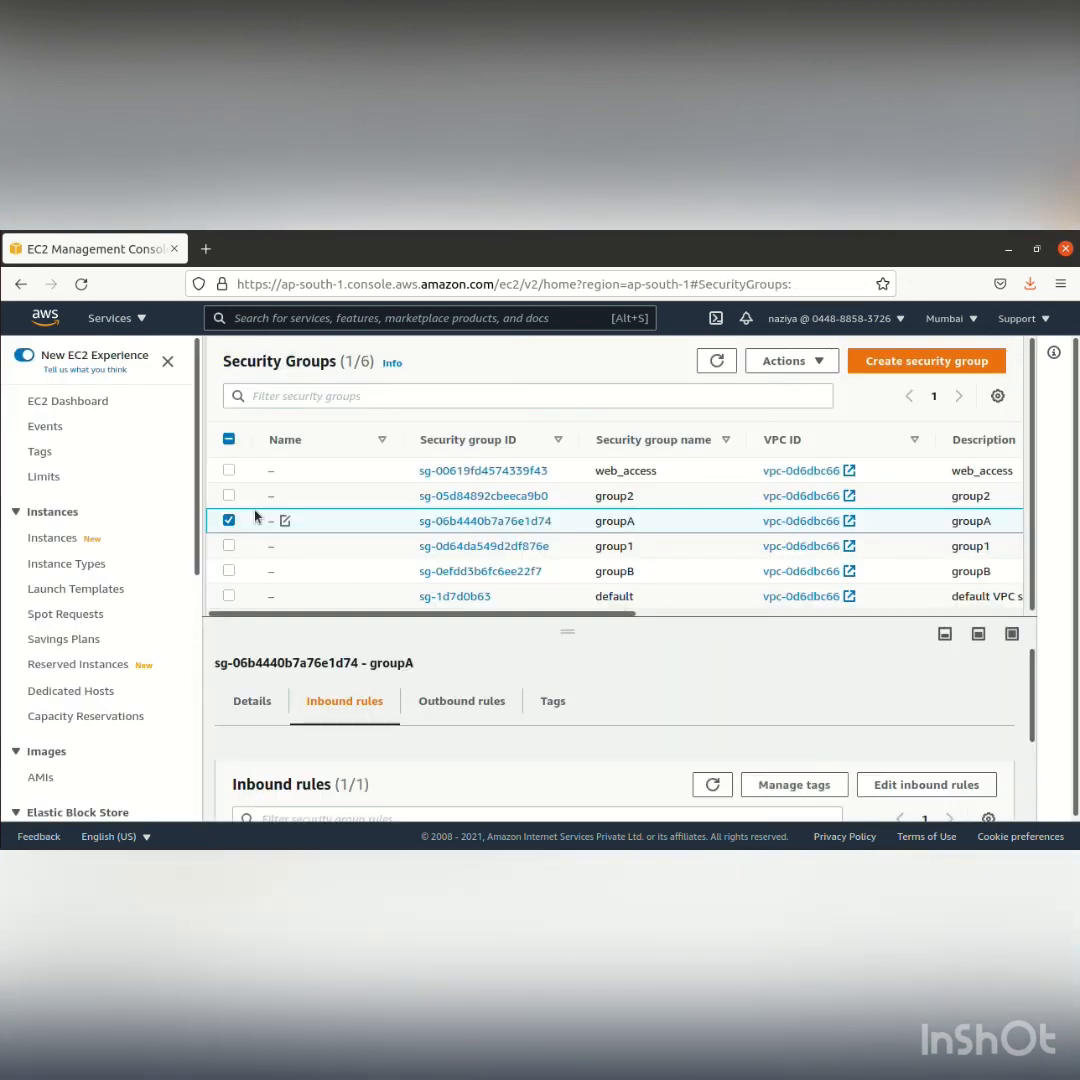
{"action": "key", "text": "alt+Tab"}
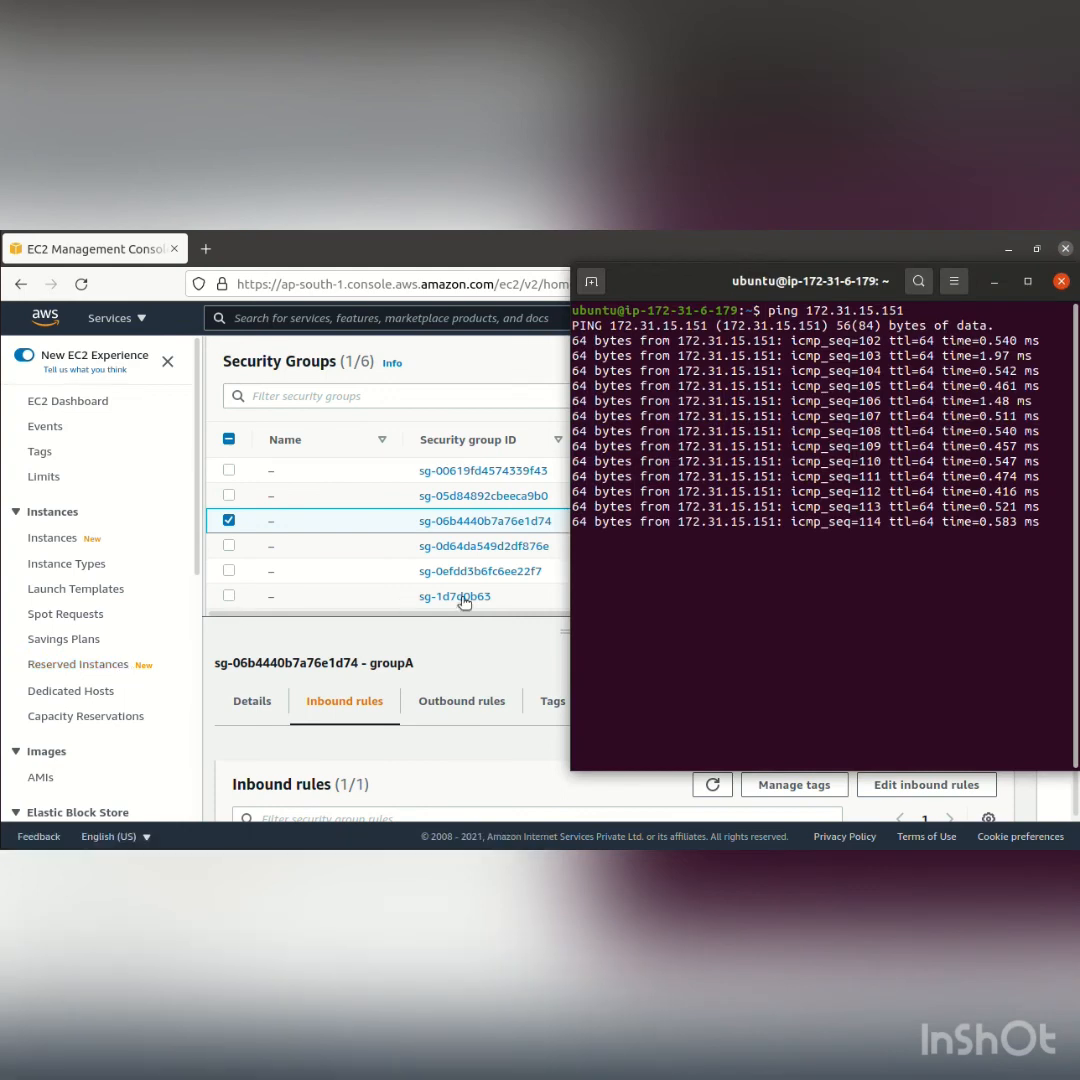
{"action": "left_click", "coordinate": [15, 608]}
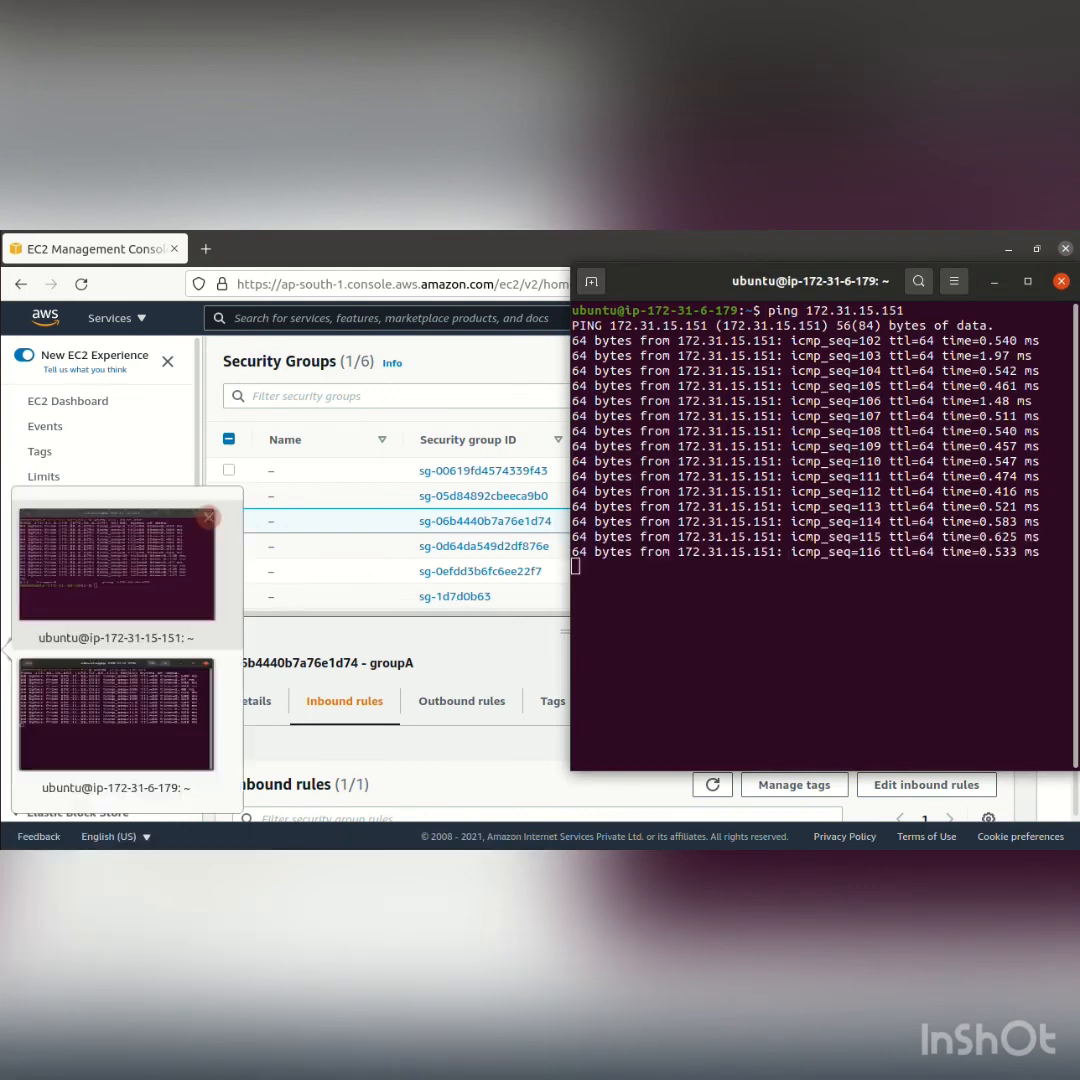
{"action": "left_click", "coordinate": [104, 608]}
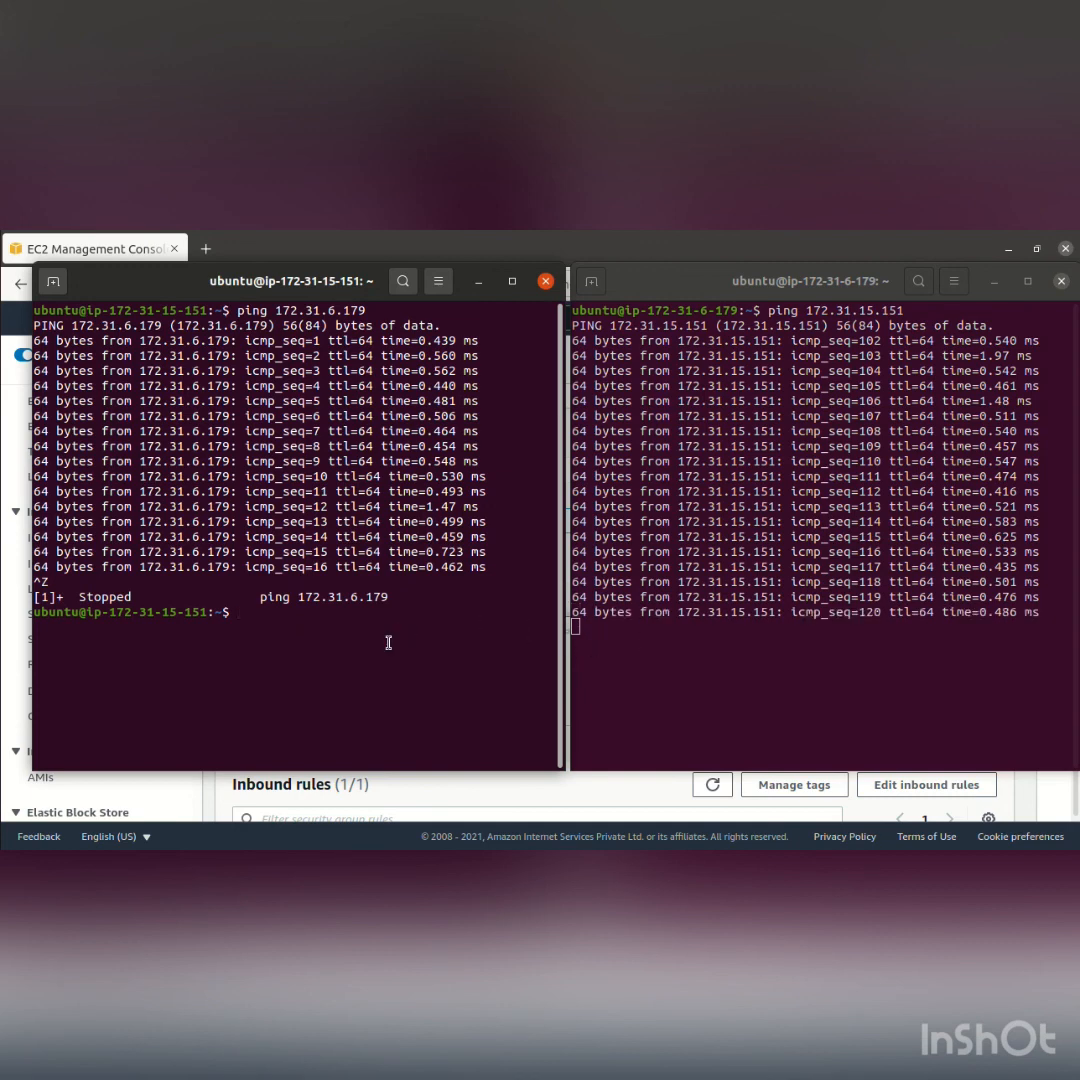
{"action": "key", "text": "Up"}
{"action": "key", "text": "Up"}
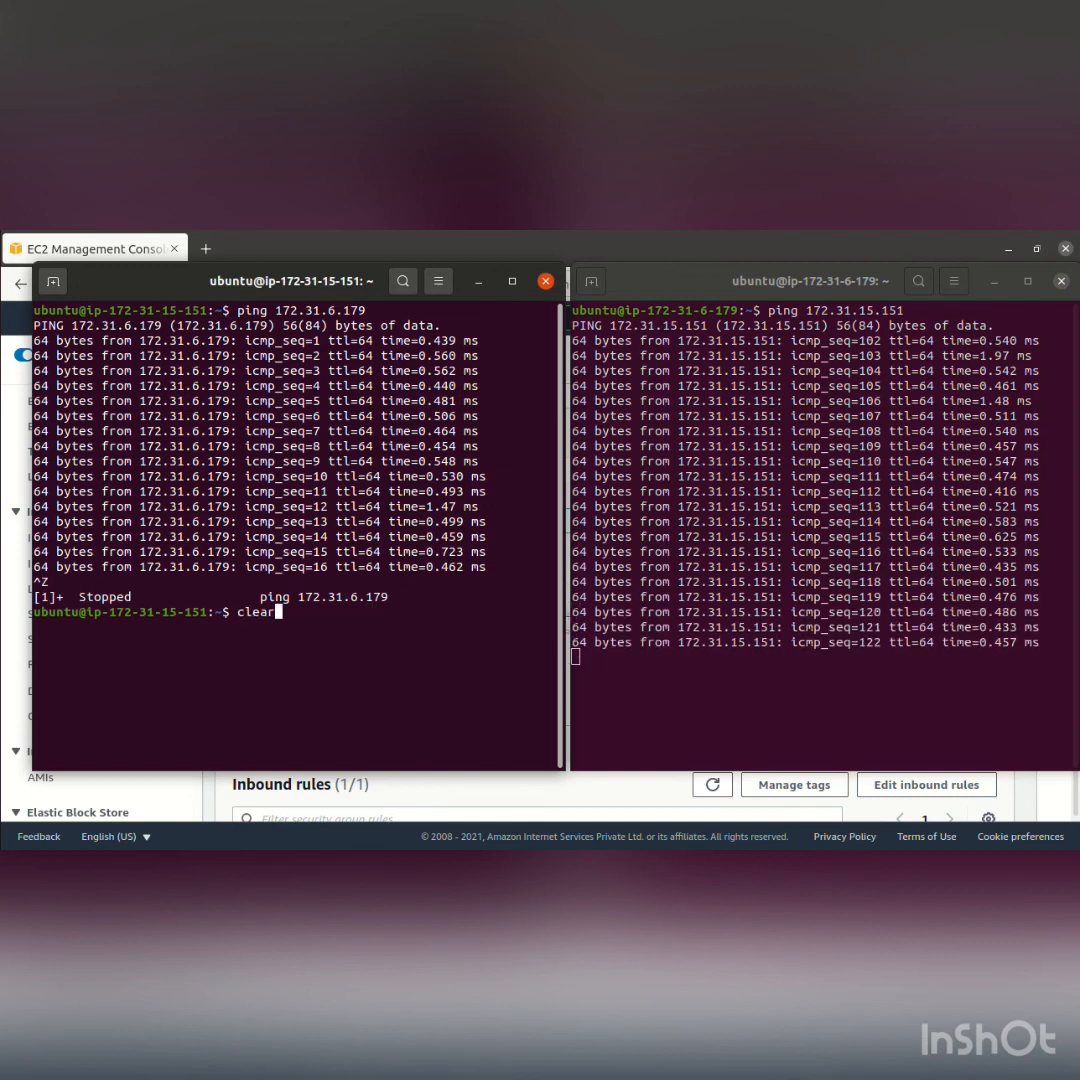
{"action": "key", "text": "Down"}
{"action": "key", "text": "Return"}
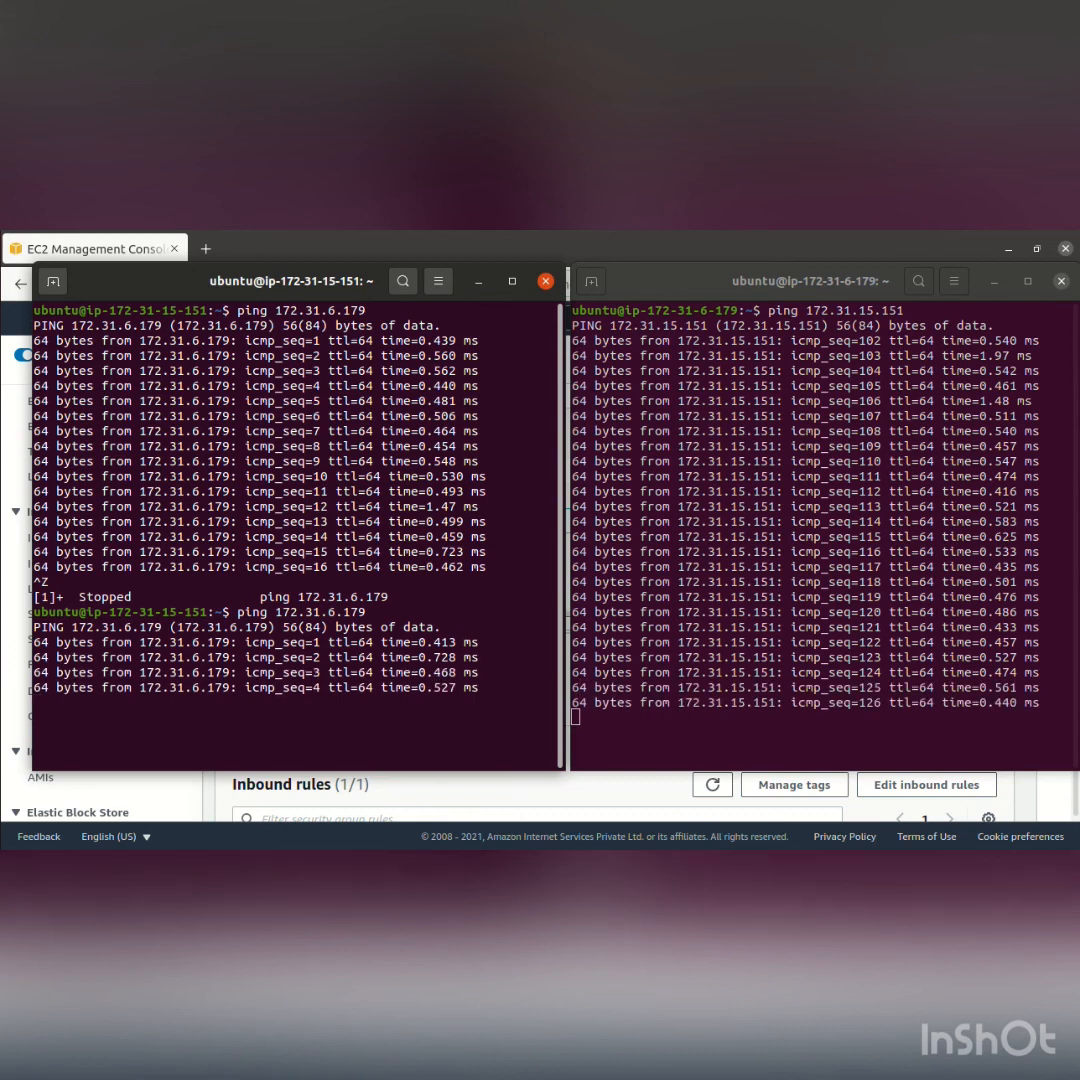
{"action": "key", "text": "ctrl+c"}
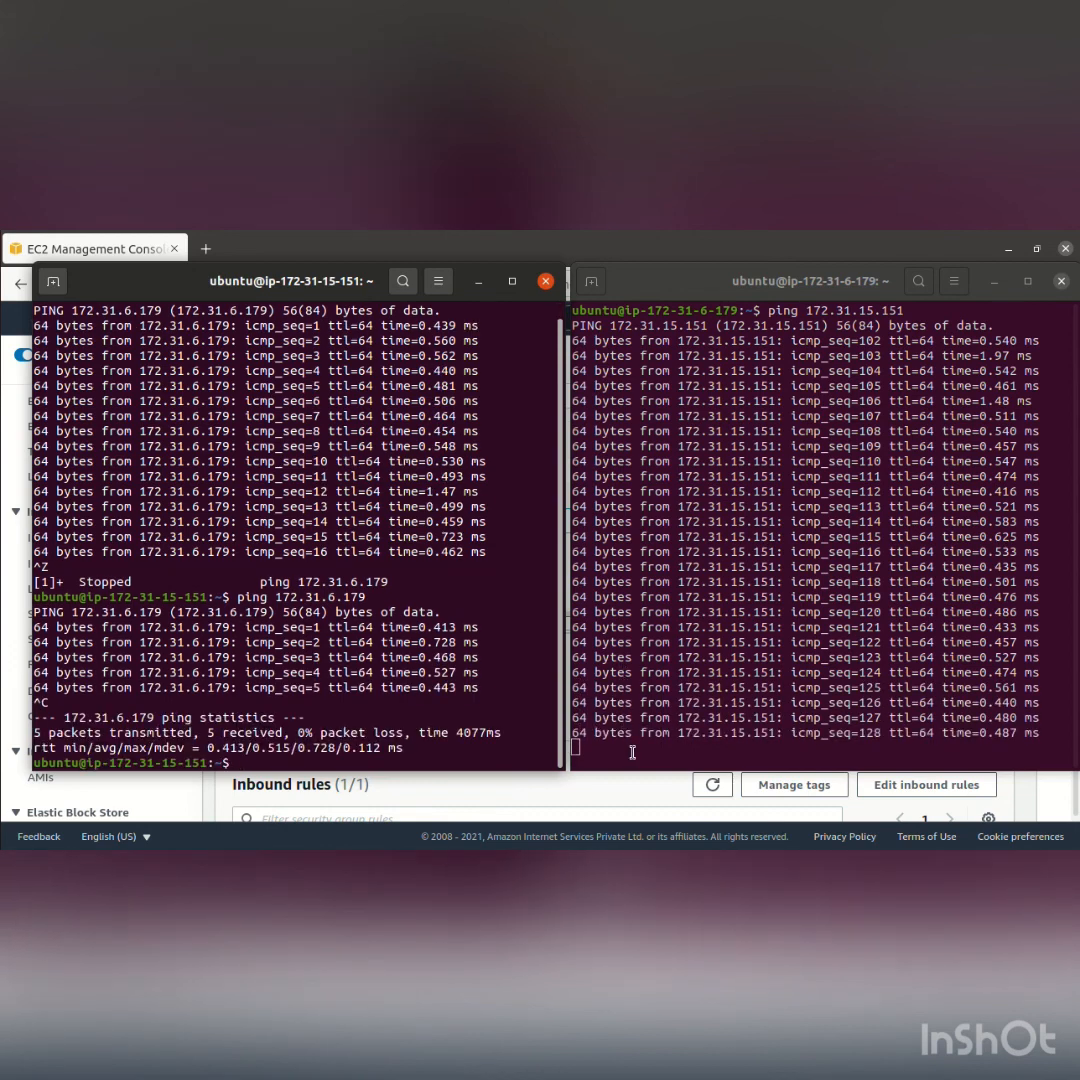
Stop the ping in the ip-172-31-6-179 terminal and exit its SSH session
{"action": "left_click", "coordinate": [632, 752]}
{"action": "key", "text": "ctrl+c"}
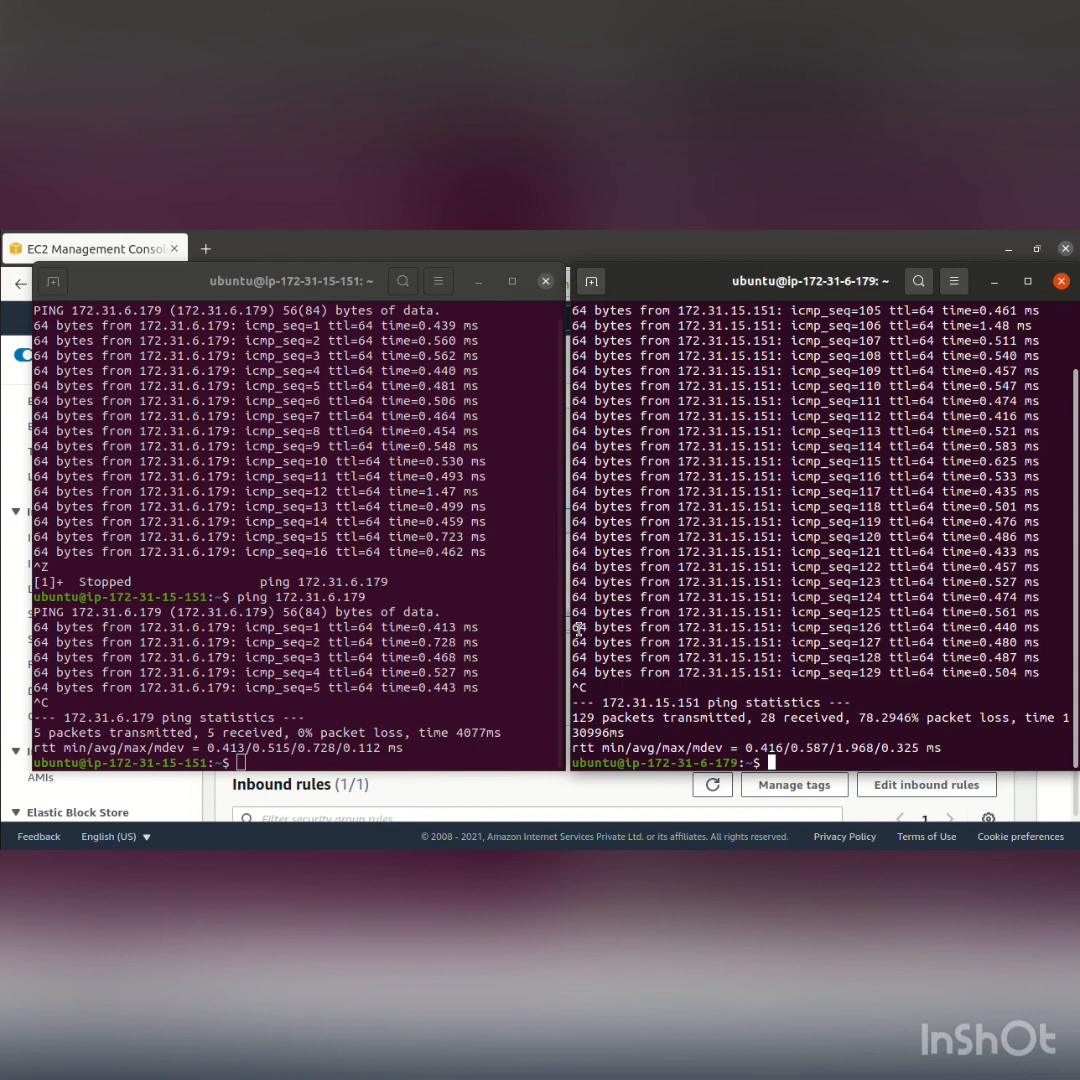
{"action": "type", "text": "exit"}
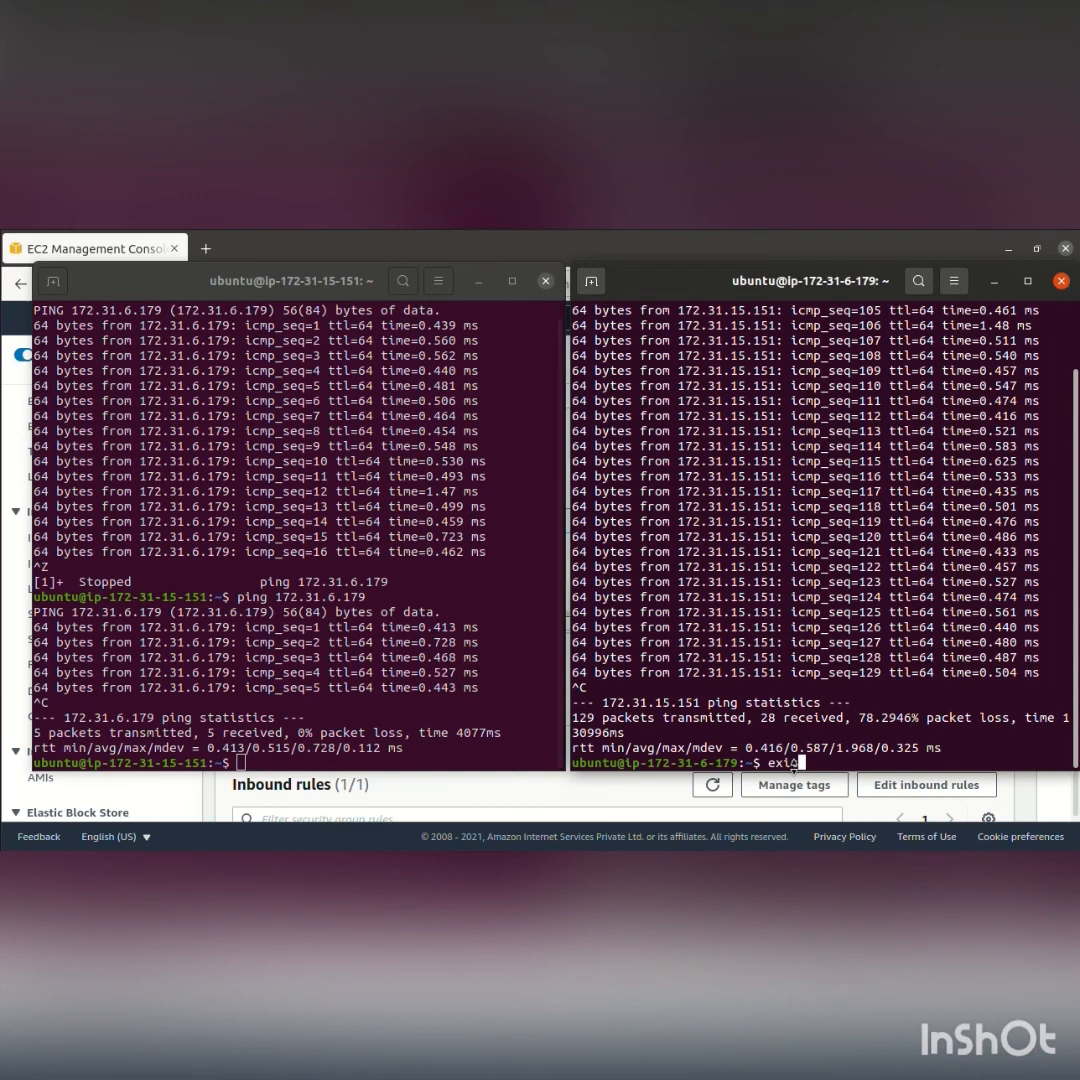
{"action": "key", "text": "Return"}
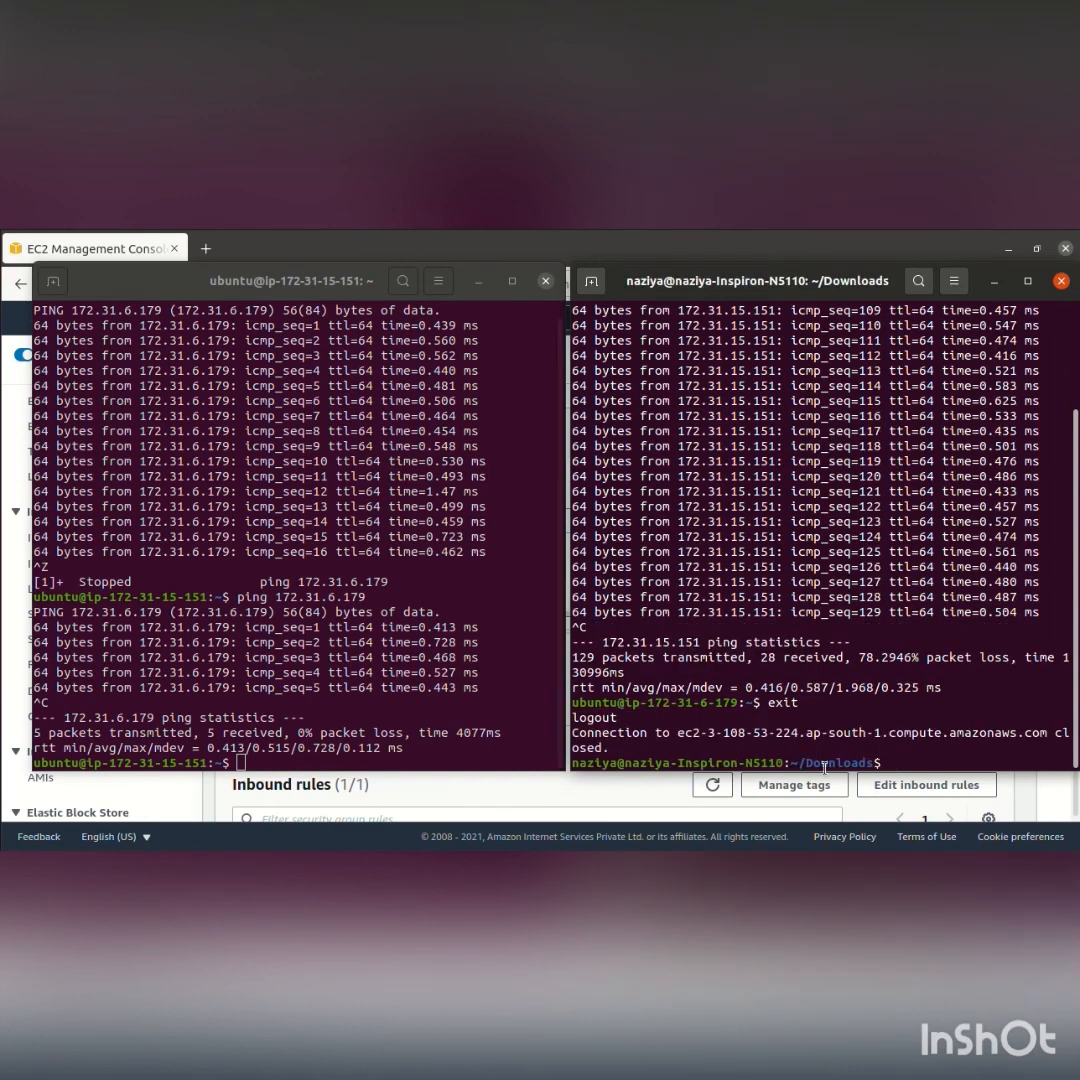
{"action": "left_click", "coordinate": [434, 763]}
{"action": "type", "text": "e"}
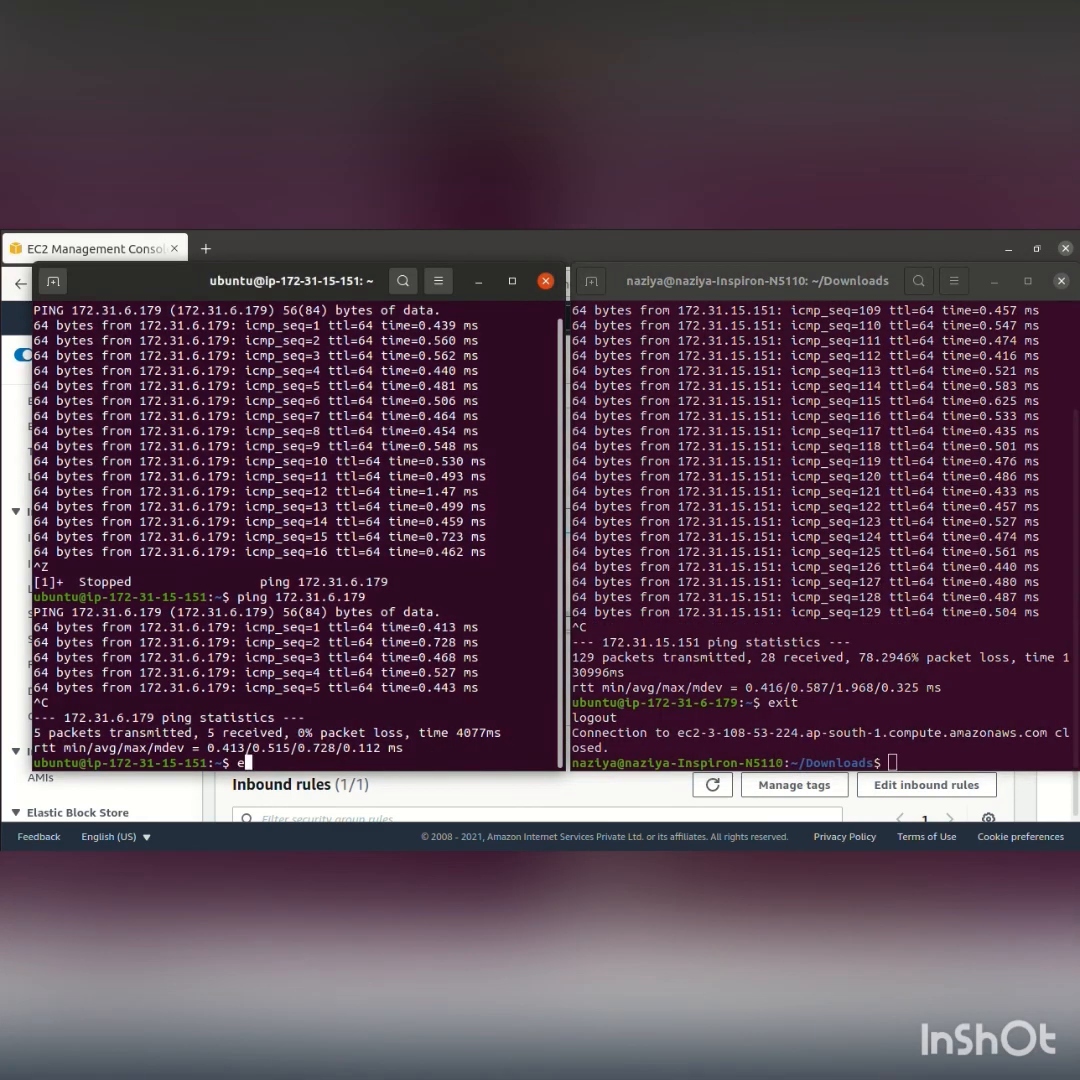
{"action": "type", "text": "xit"}
{"action": "key", "text": "Return"}
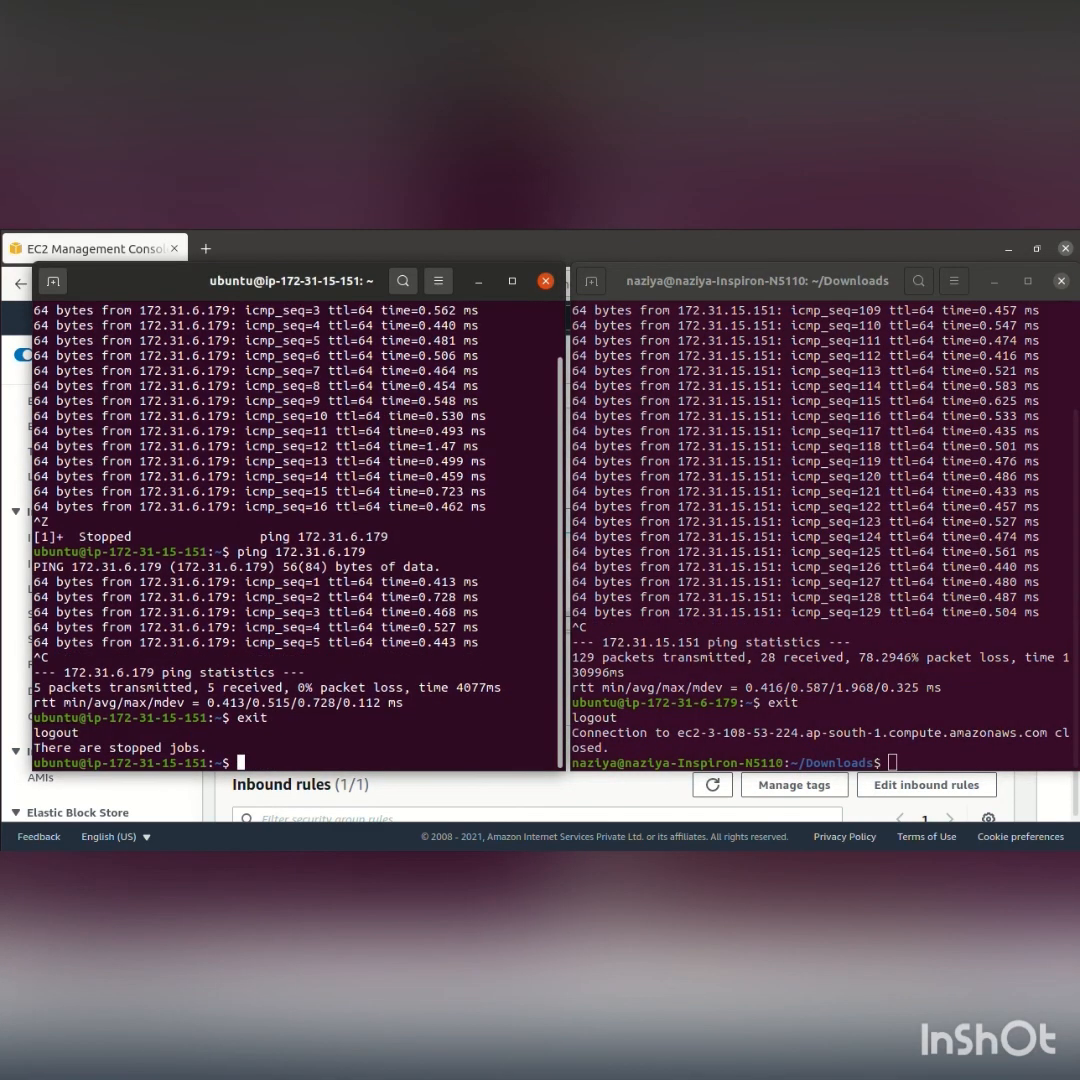
{"action": "type", "text": "exit"}
{"action": "key", "text": "Return"}
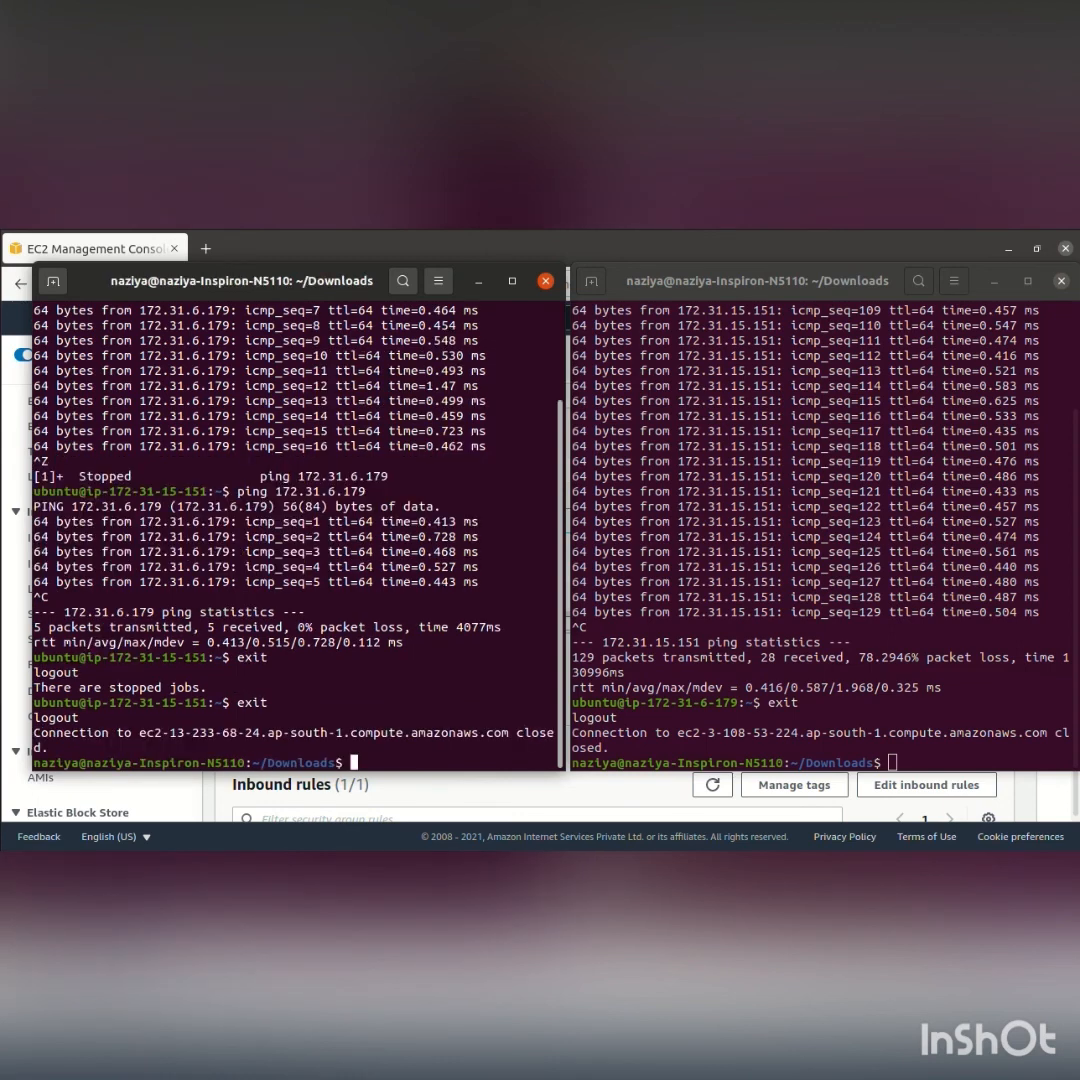
{"action": "left_click", "coordinate": [545, 281]}
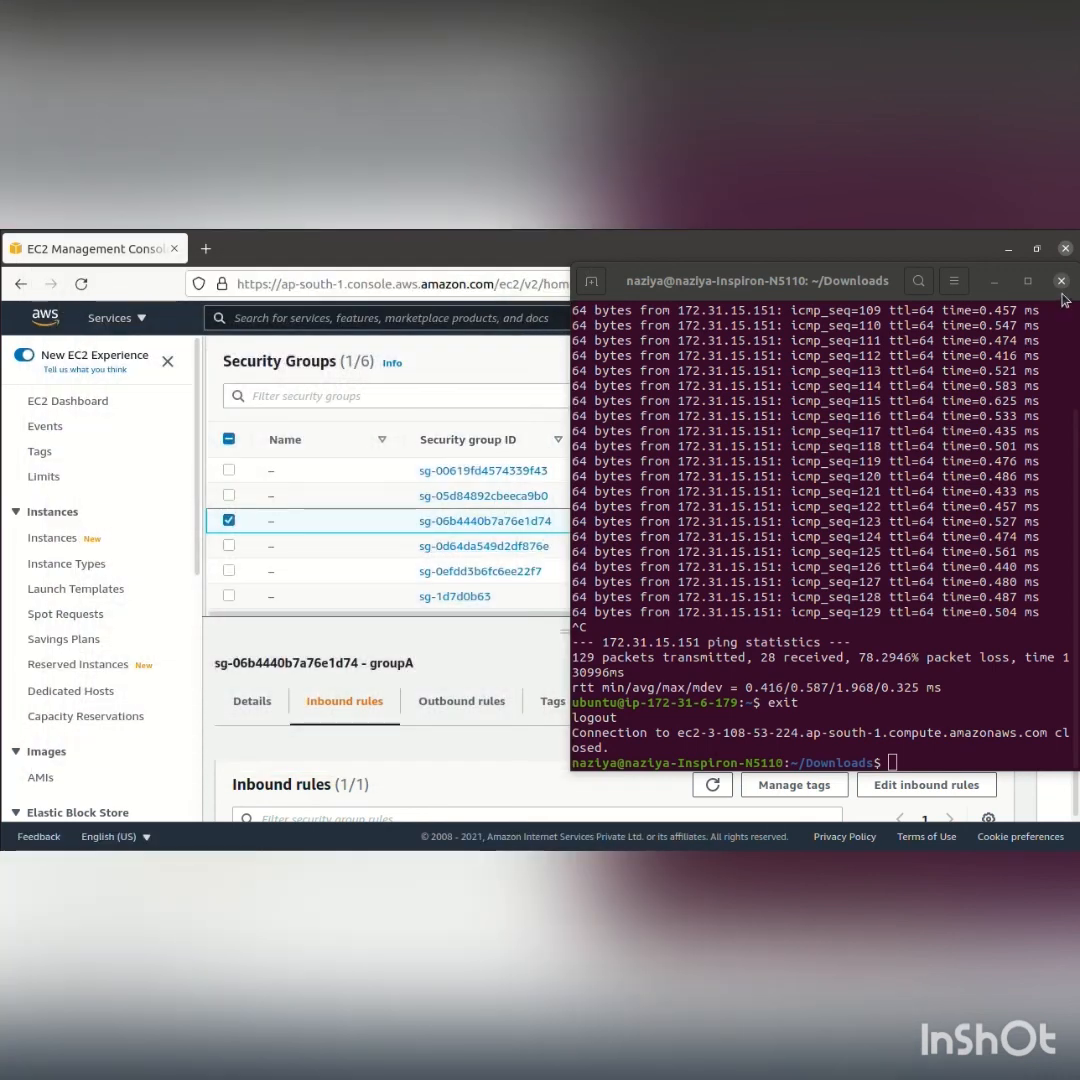
{"action": "left_click", "coordinate": [1061, 280]}
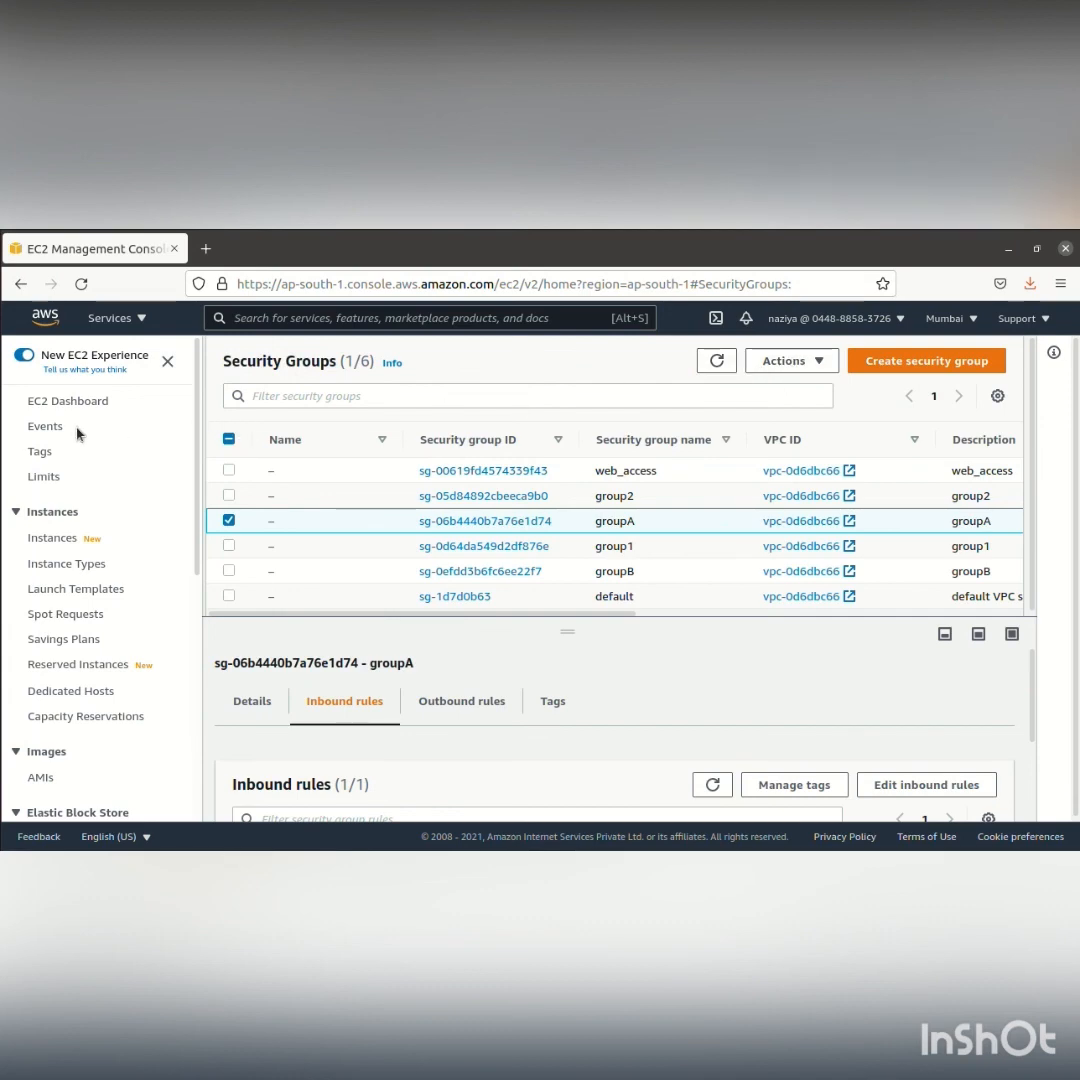
Open the EC2 instances list, select instance1 and instance2, and stop both instances
{"action": "left_click", "coordinate": [52, 541]}
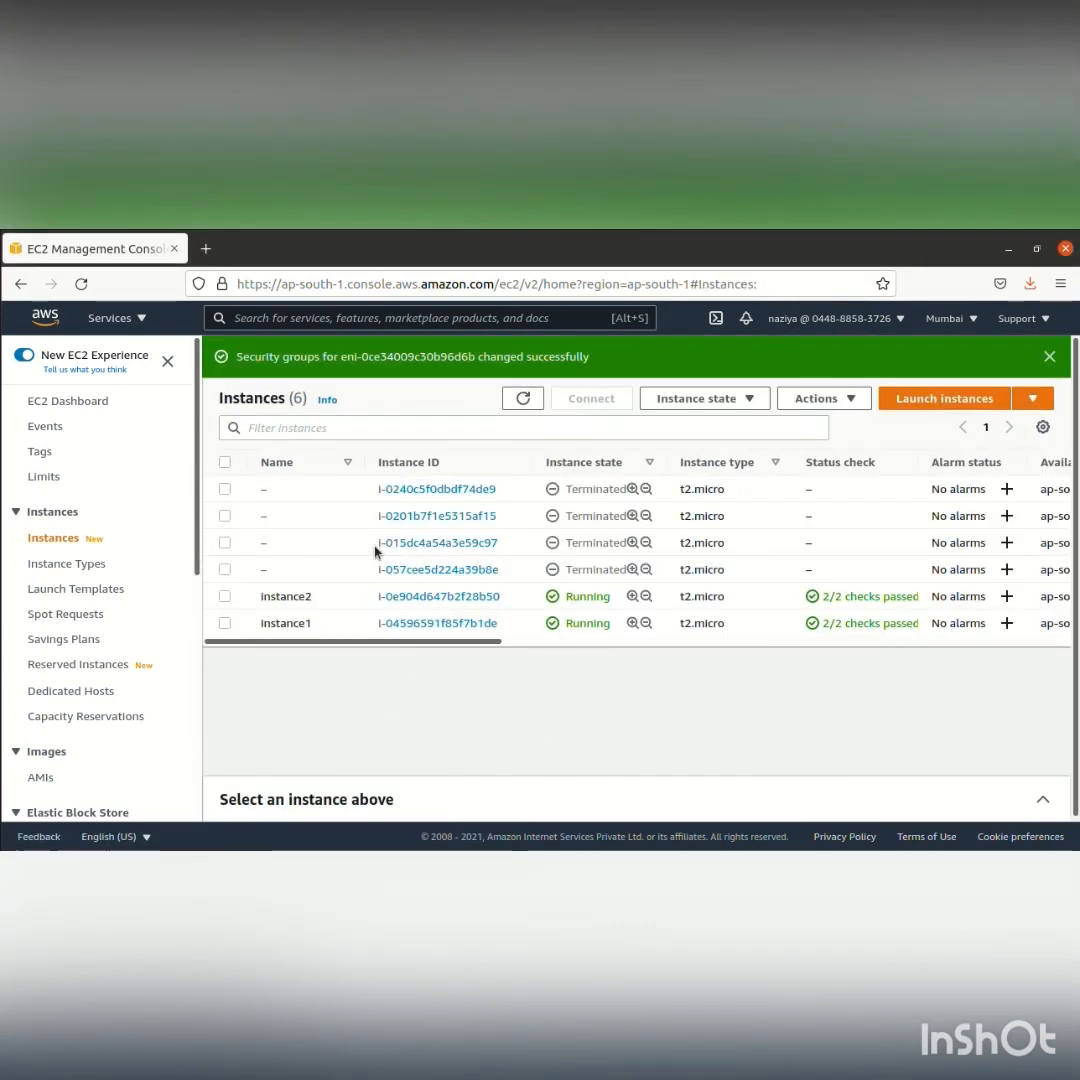
{"action": "left_click", "coordinate": [225, 597]}
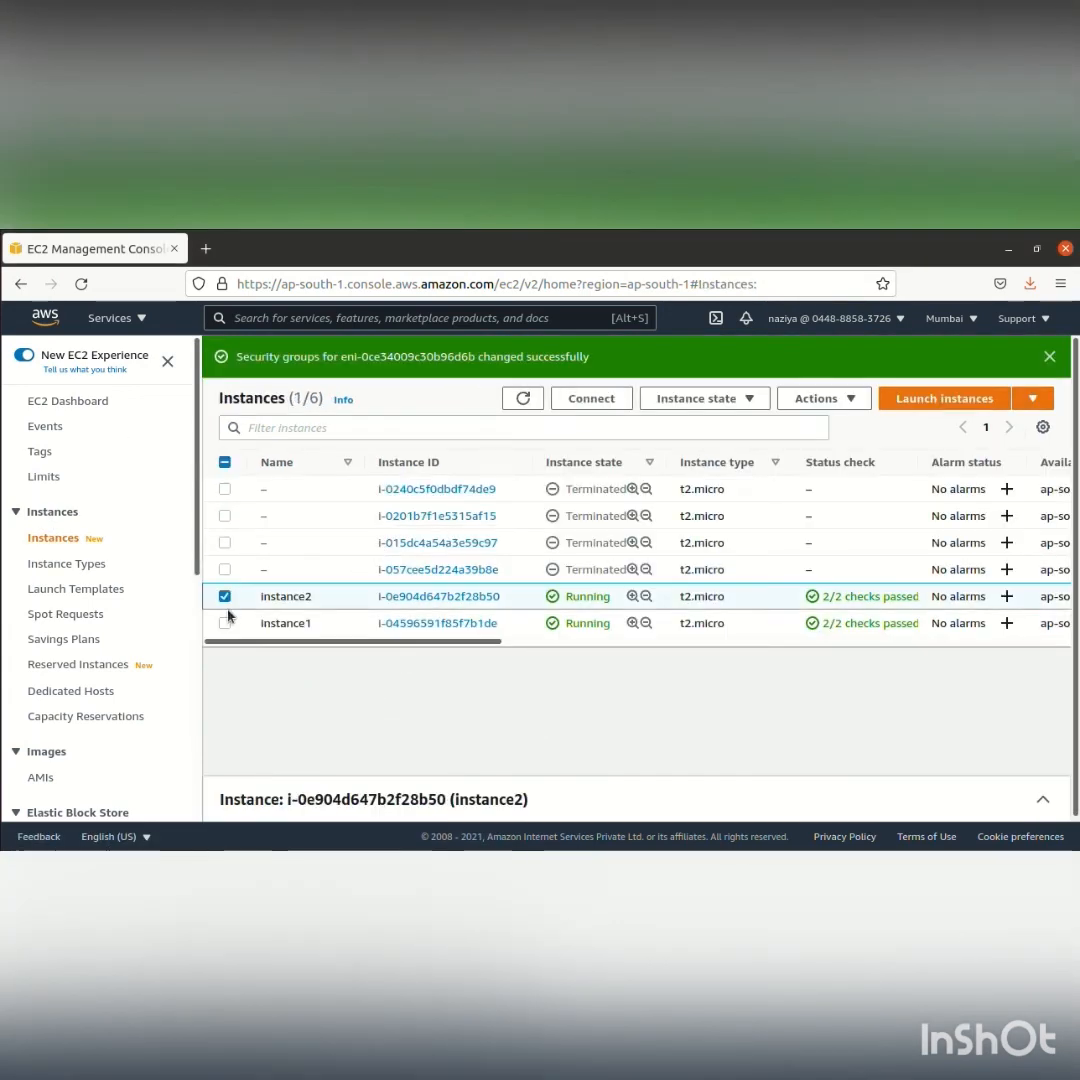
{"action": "left_click", "coordinate": [225, 623]}
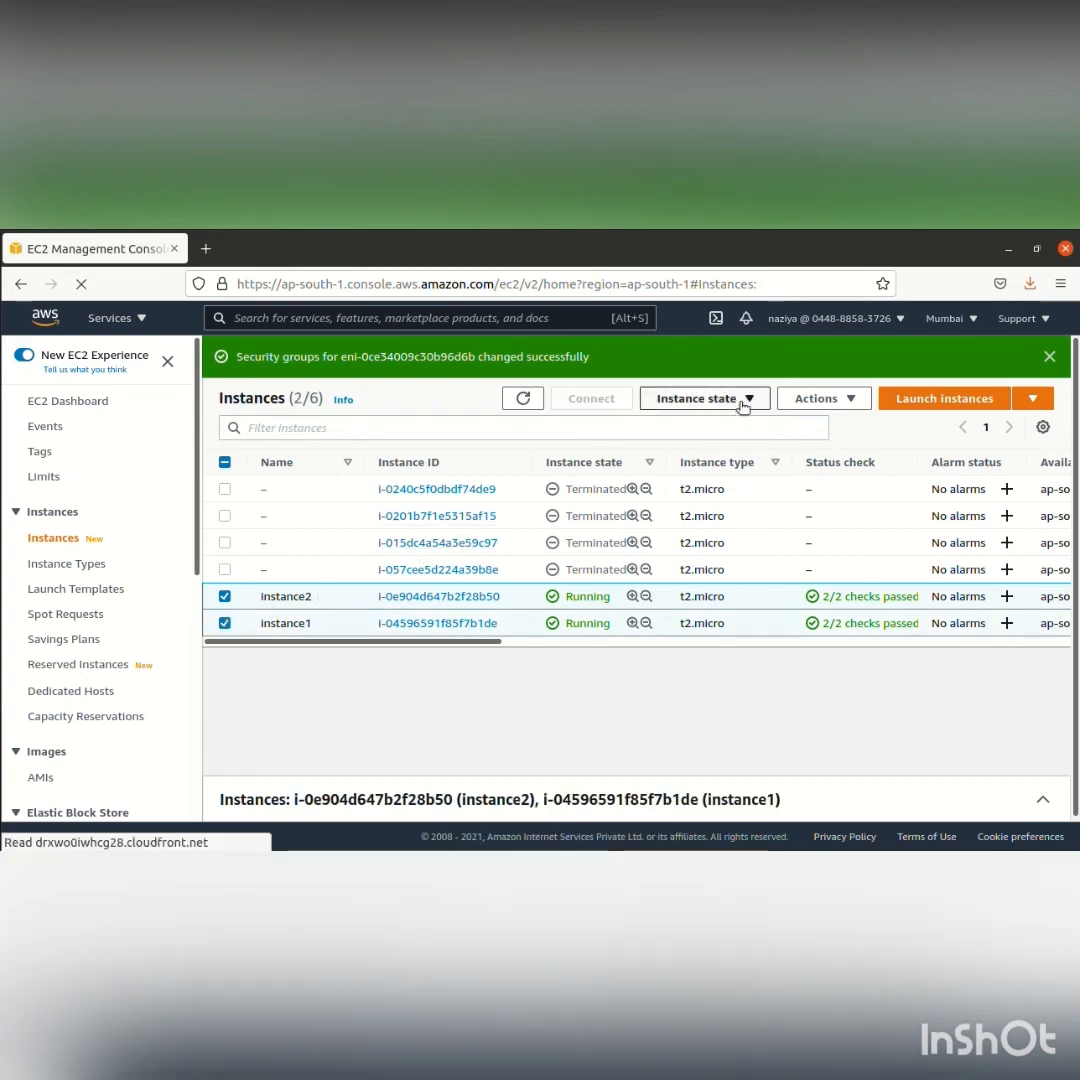
{"action": "left_click", "coordinate": [742, 405]}
{"action": "left_click", "coordinate": [718, 424]}
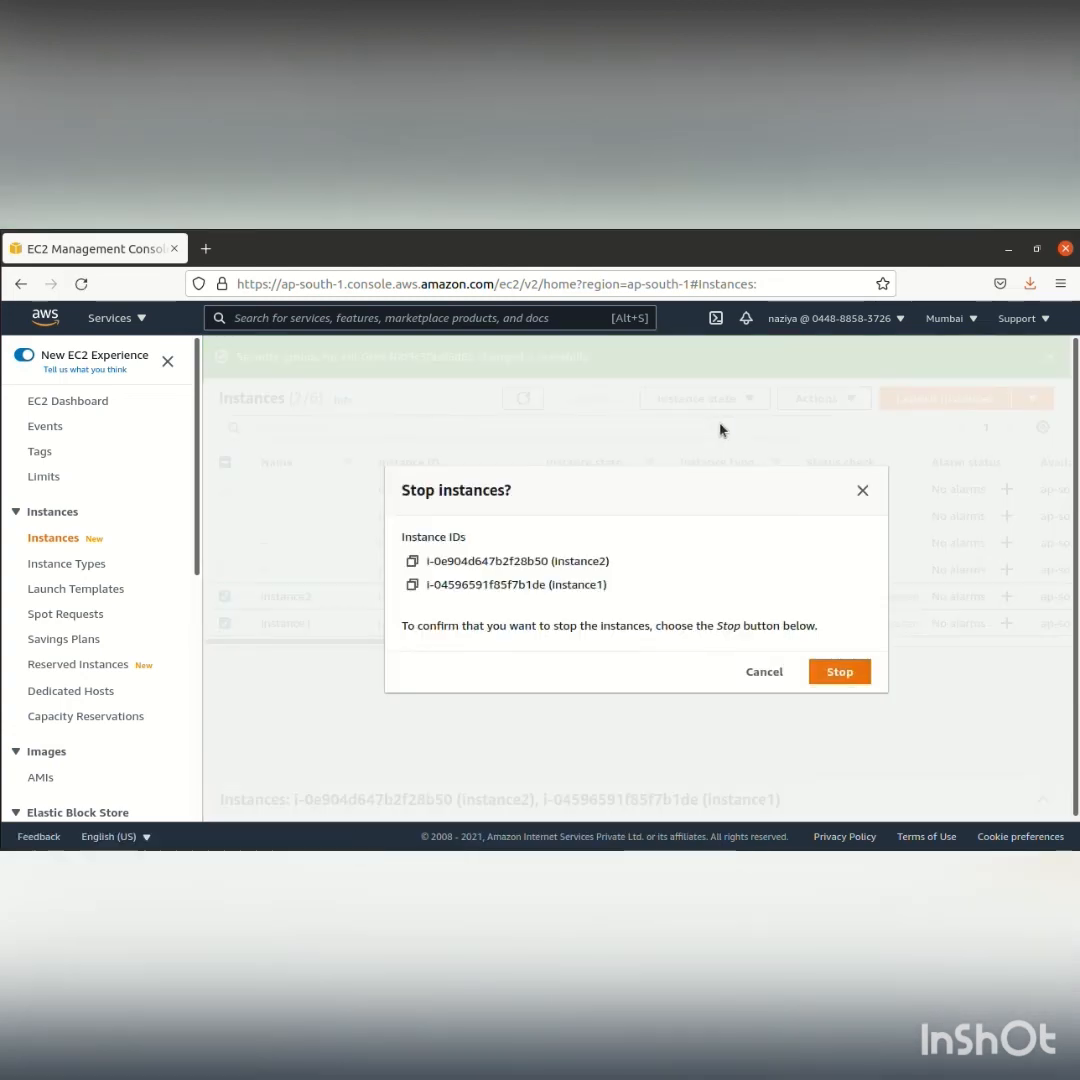
{"action": "left_click", "coordinate": [840, 672]}
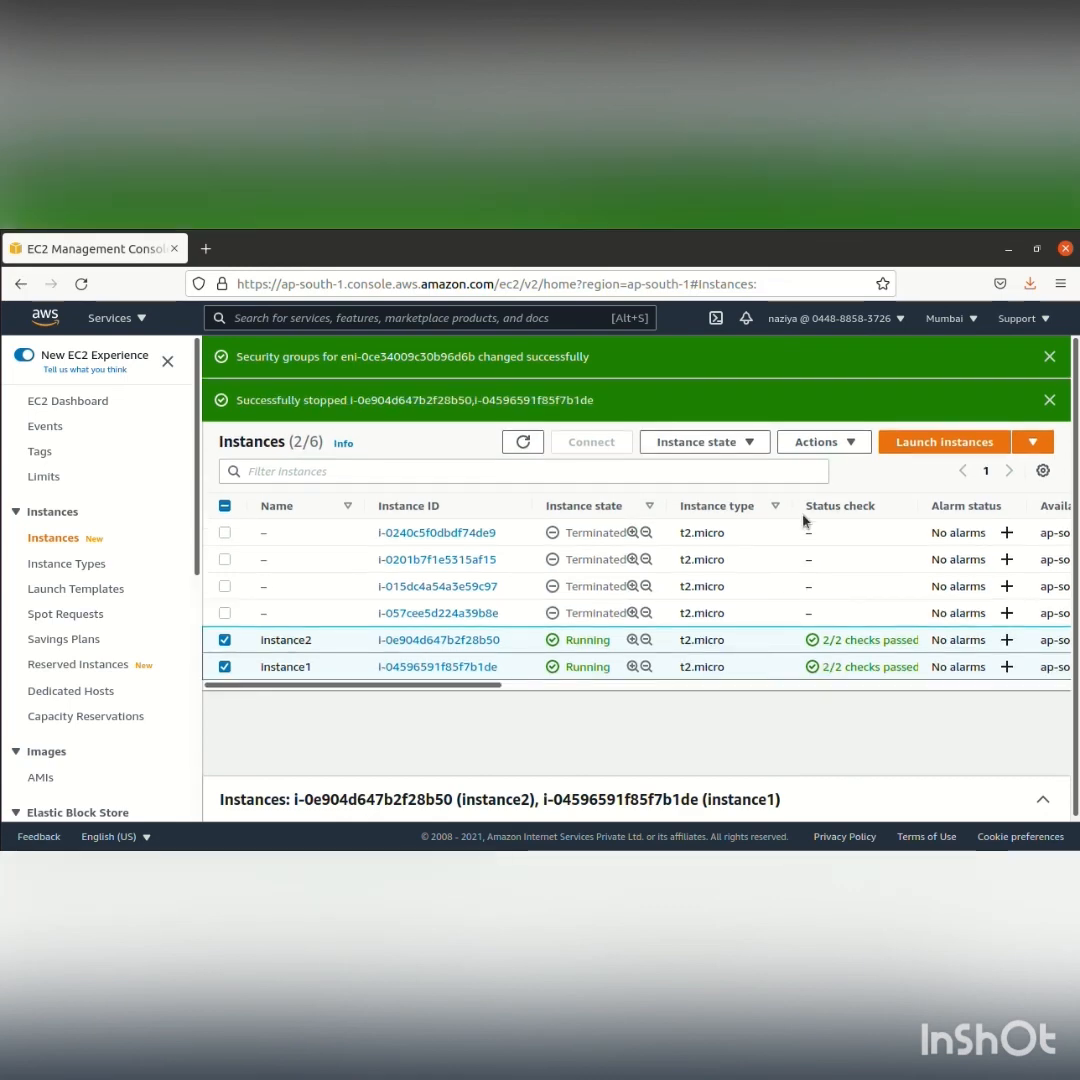
Terminate instance1 and instance2, refresh the instances list, and clear the selection of both
{"action": "left_click", "coordinate": [753, 445]}
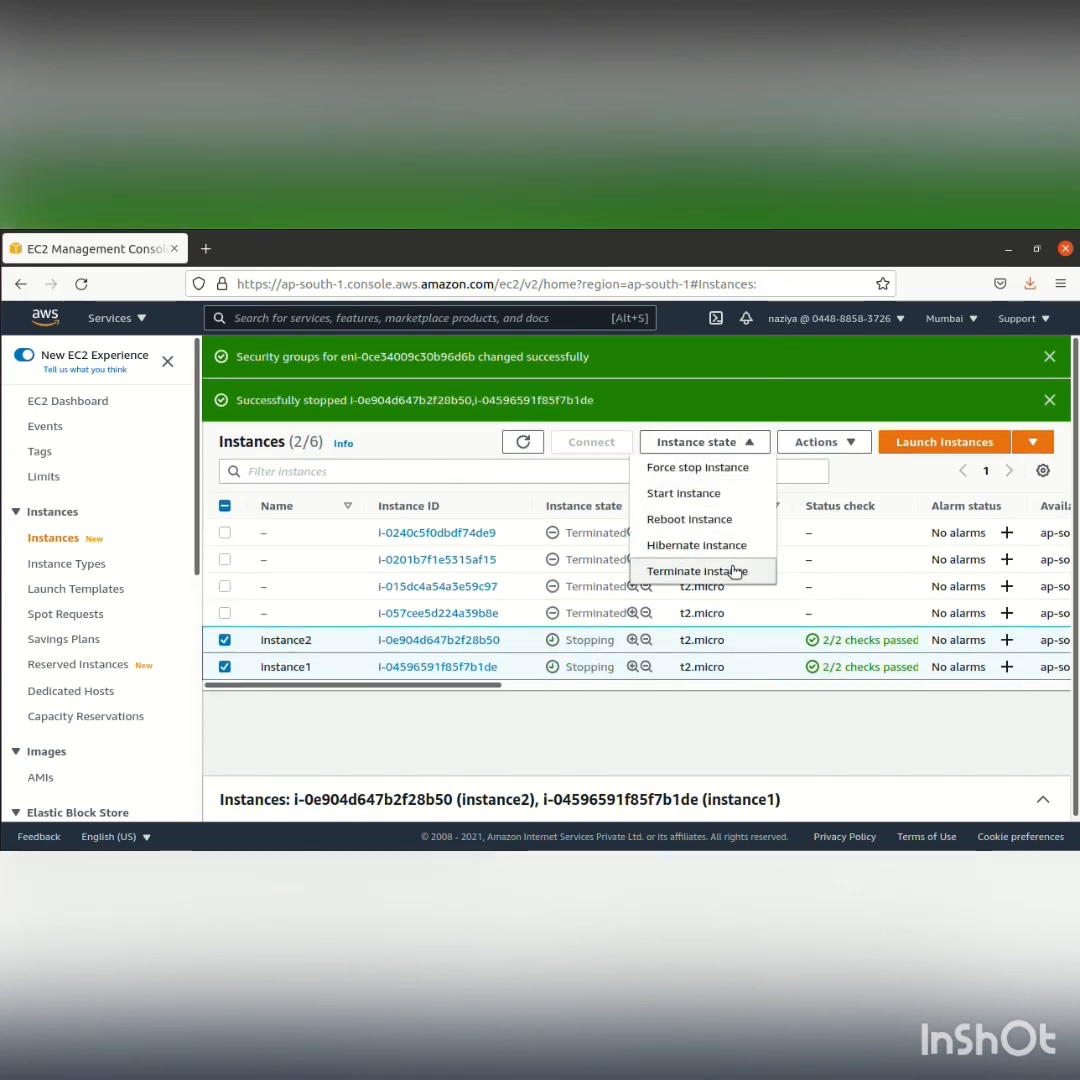
{"action": "left_click", "coordinate": [735, 569]}
{"action": "left_click", "coordinate": [836, 724]}
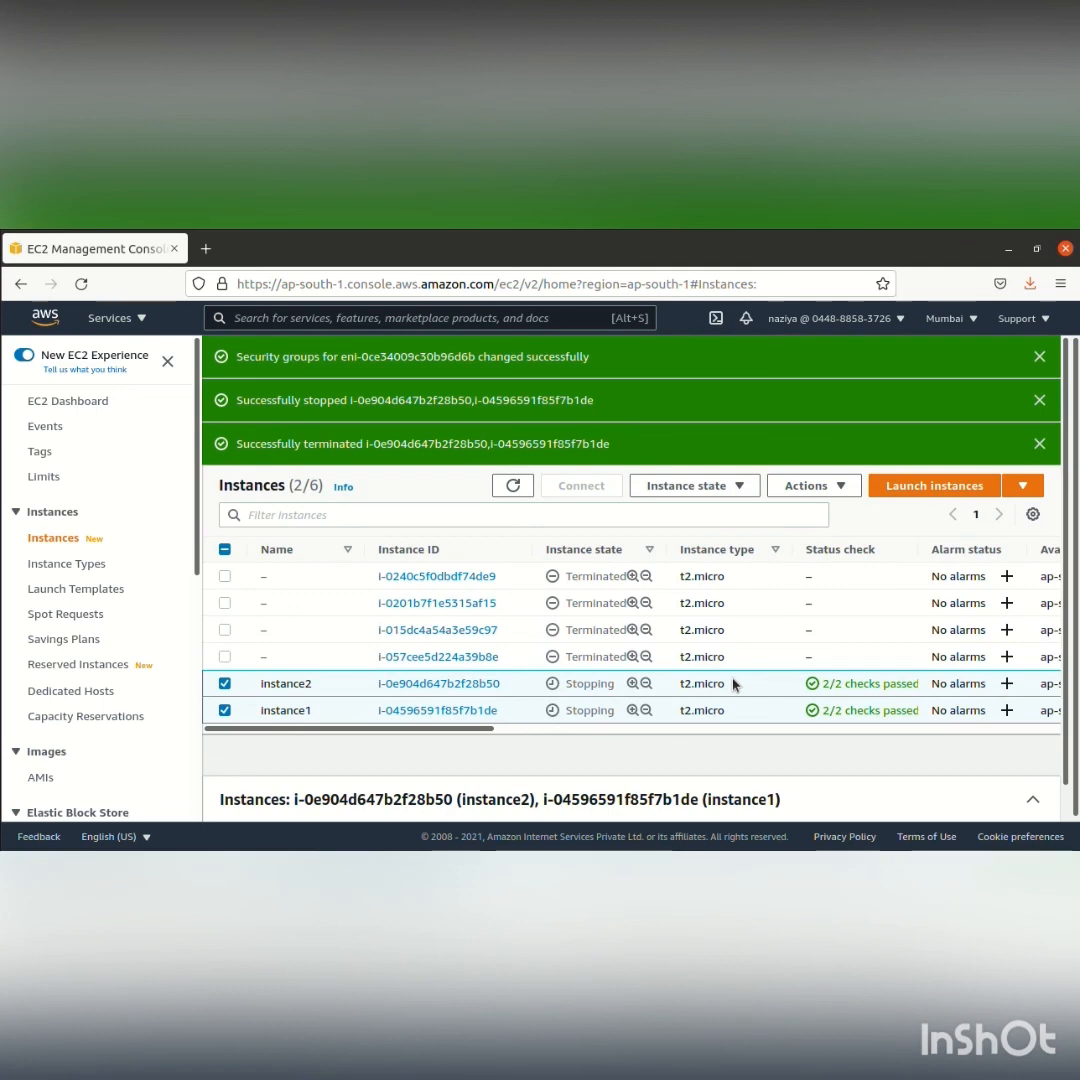
{"action": "left_click", "coordinate": [527, 495]}
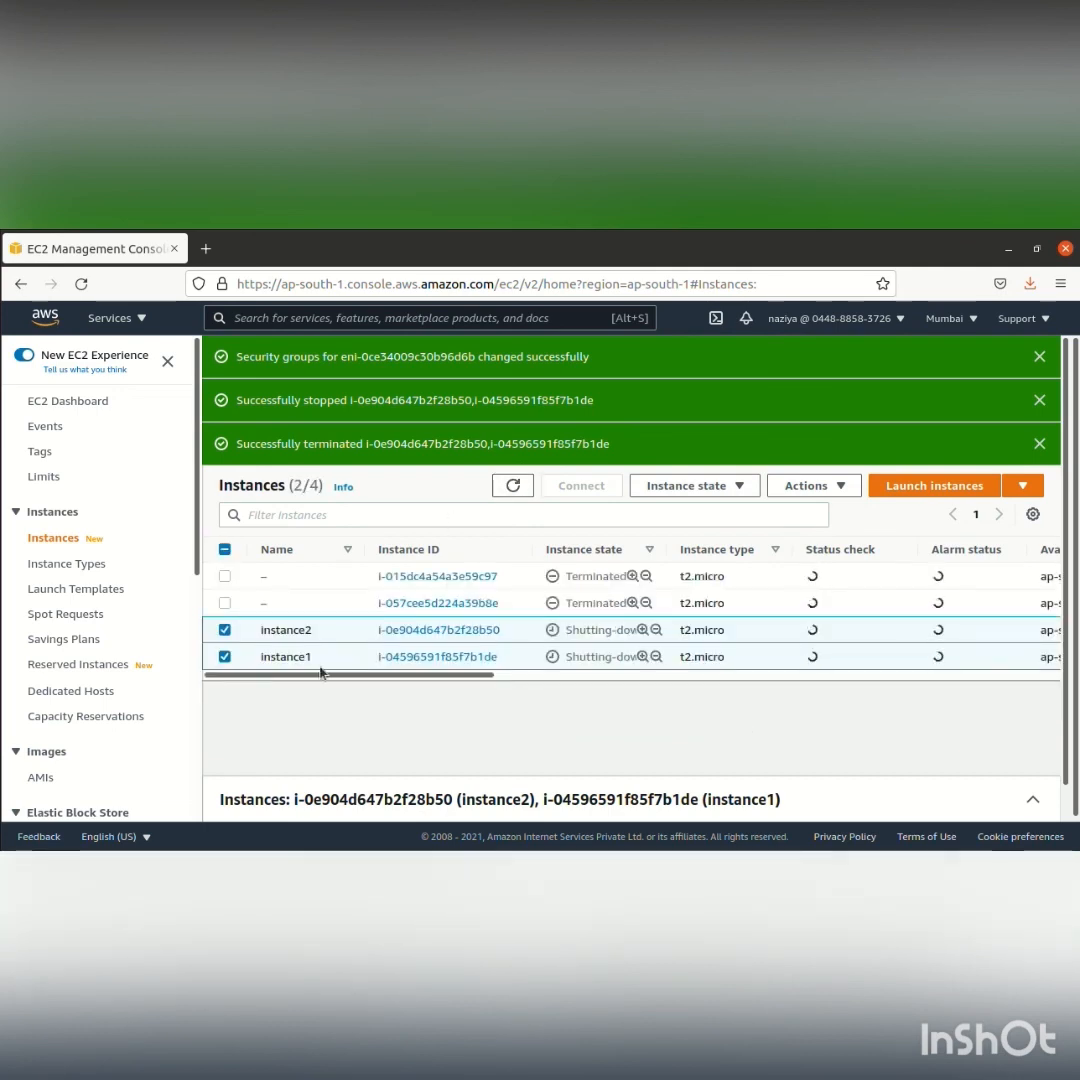
{"action": "left_click", "coordinate": [224, 666]}
{"action": "left_click", "coordinate": [224, 660]}
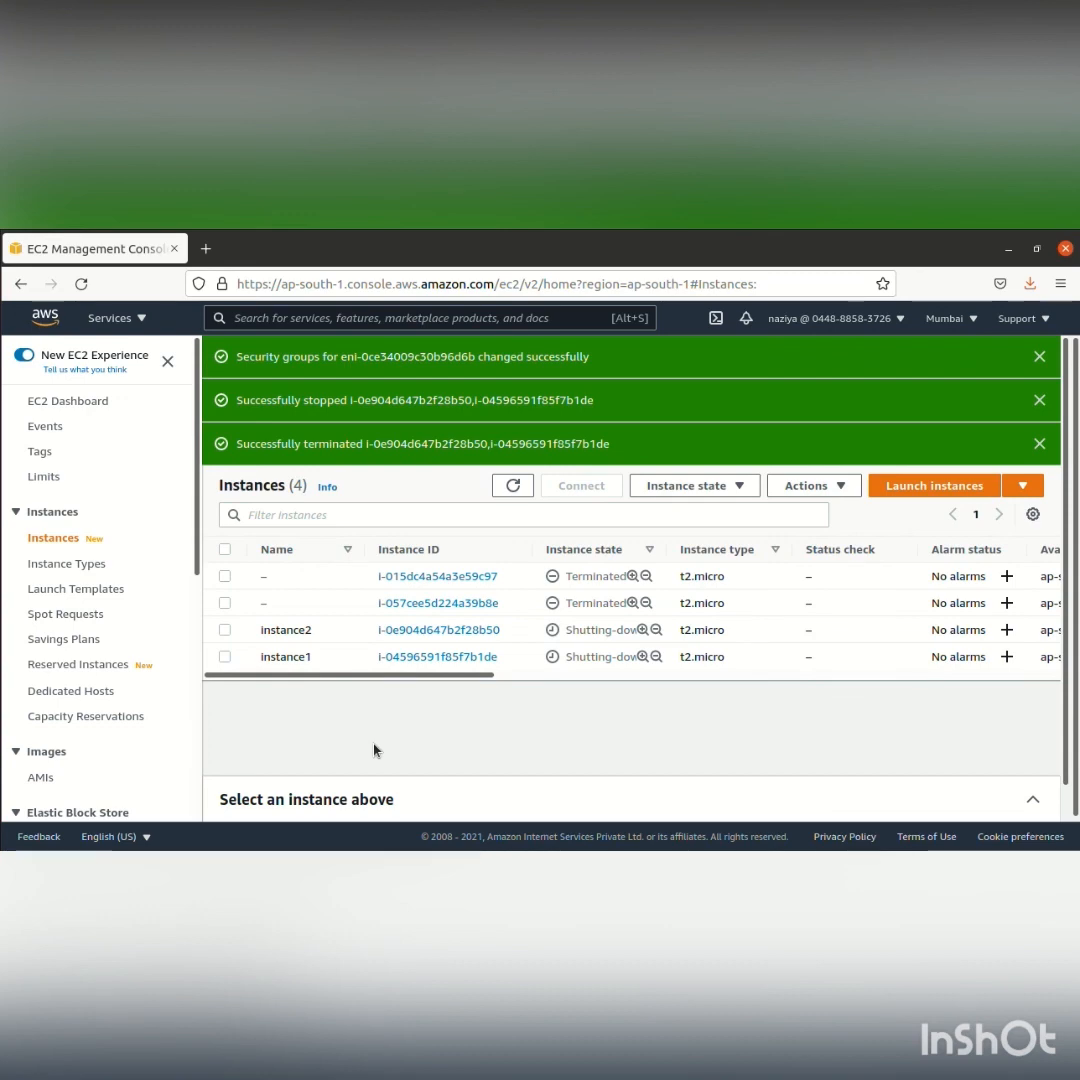
{"action": "left_click", "coordinate": [962, 230]}
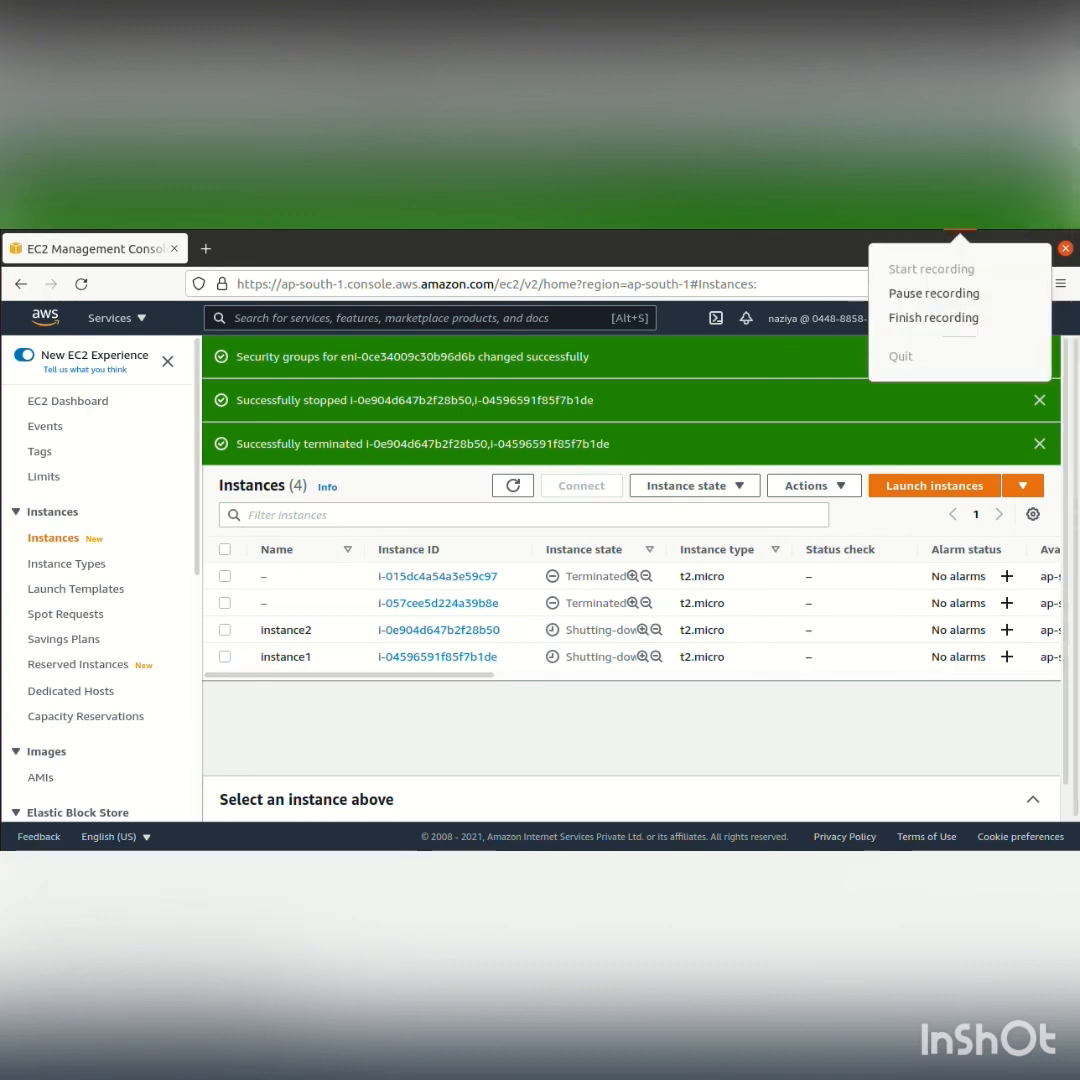